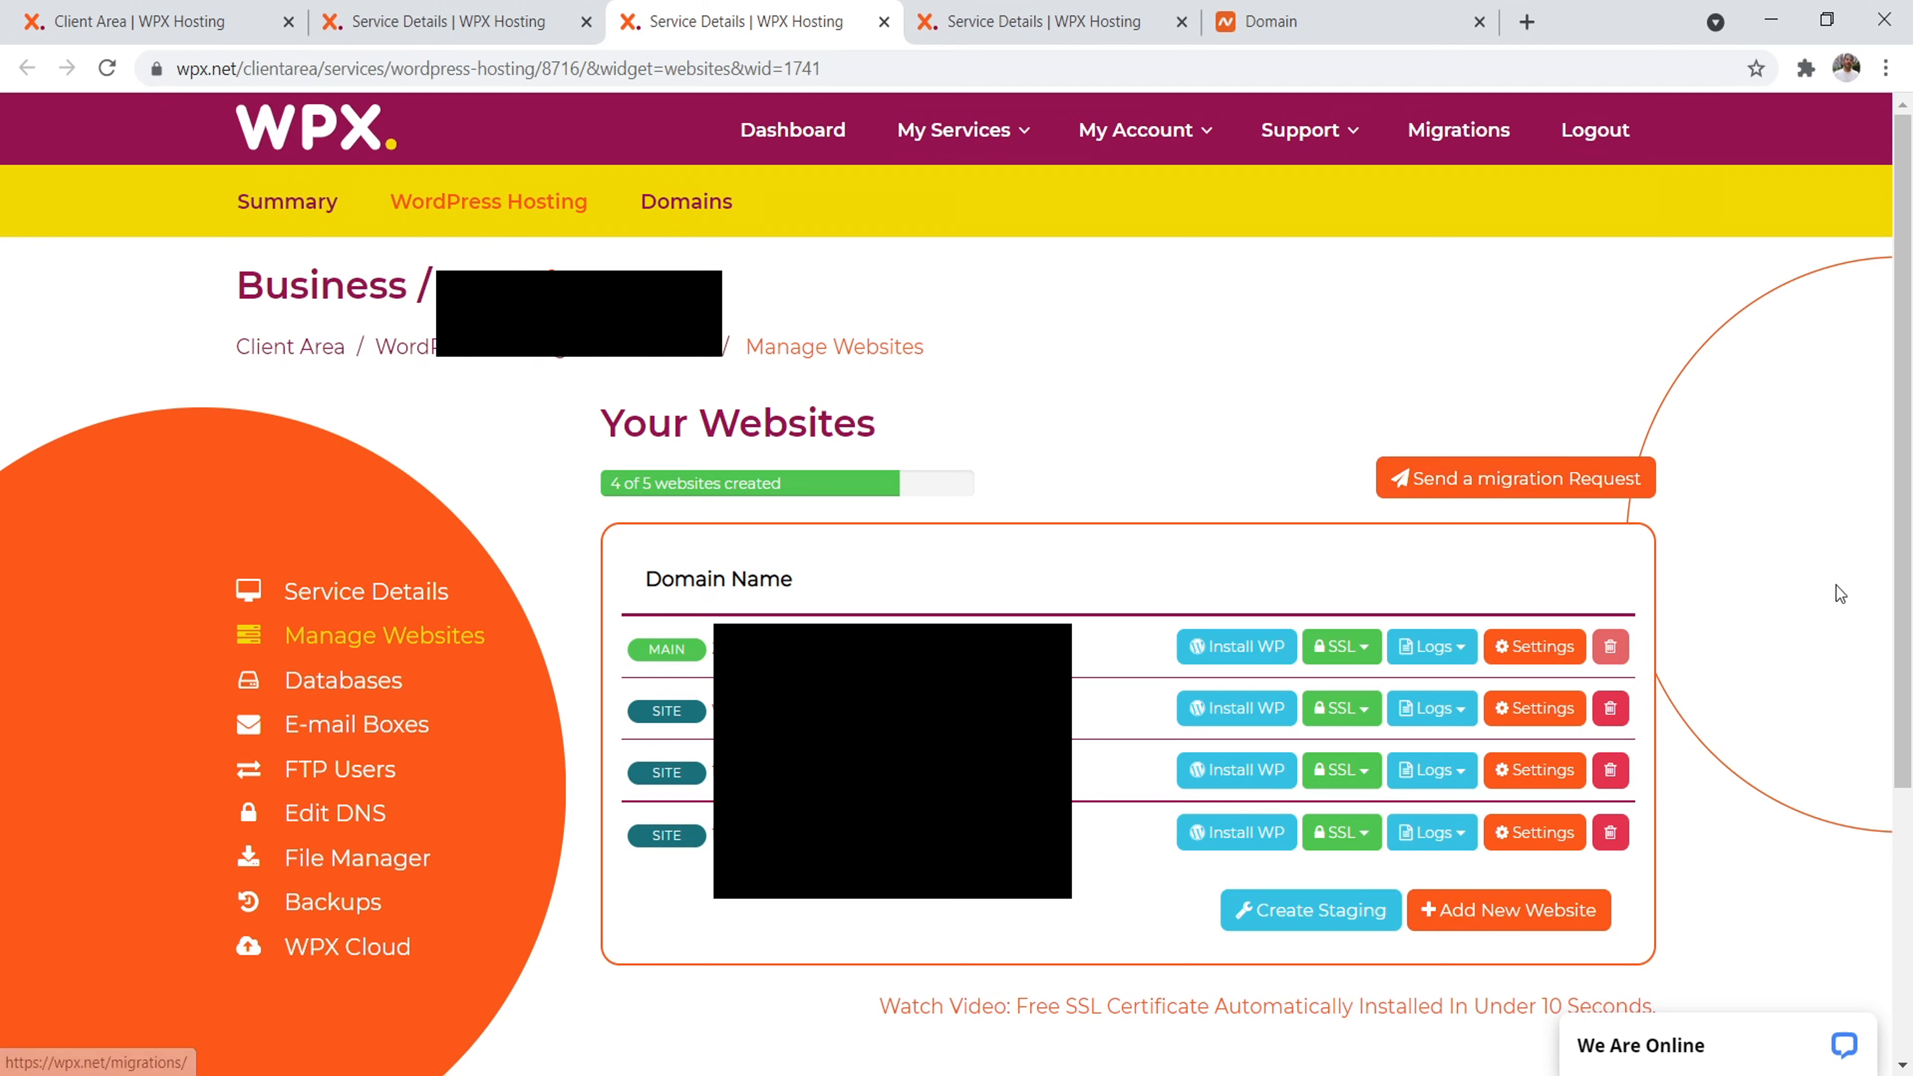
# Start adding a new website with the domain name vloghow.com and the Install Wordpress option enabled
pyautogui.click(1514, 915)
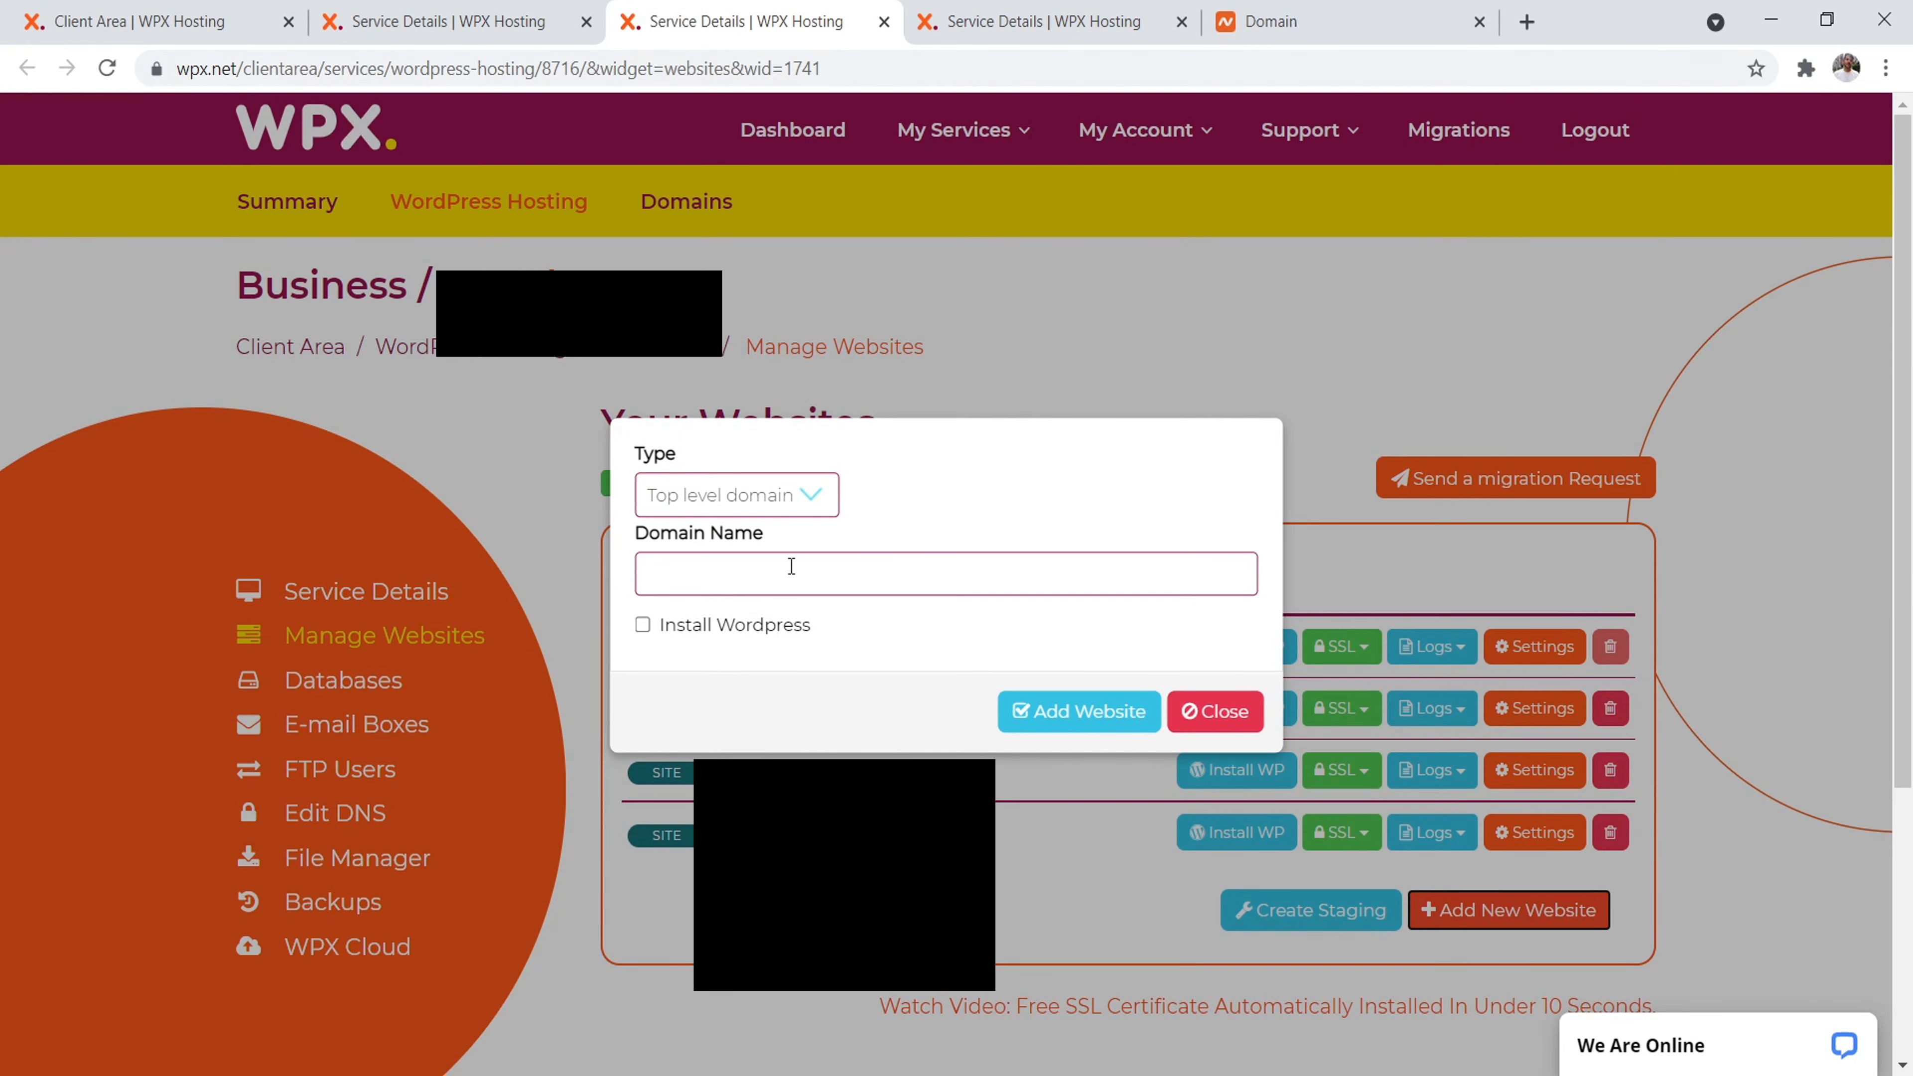
pyautogui.click(644, 626)
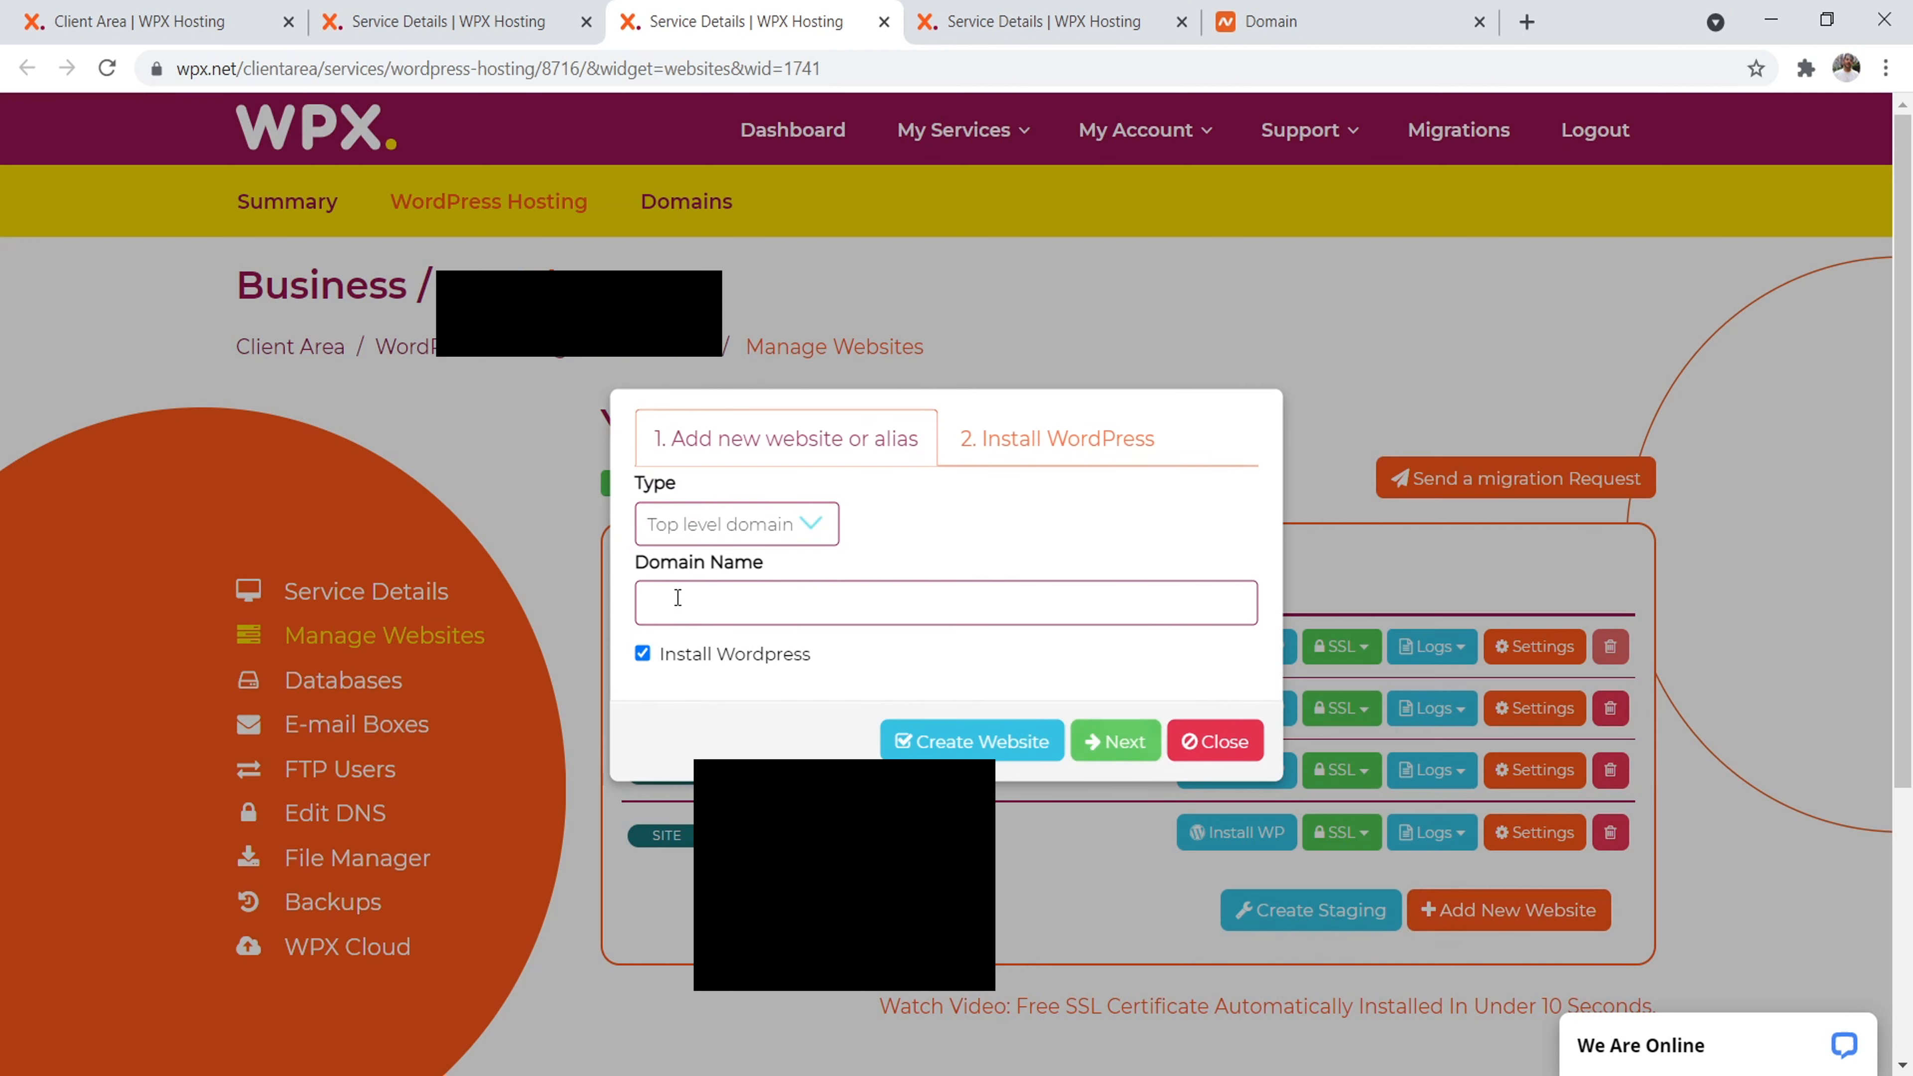
pyautogui.click(706, 607)
pyautogui.write('h')
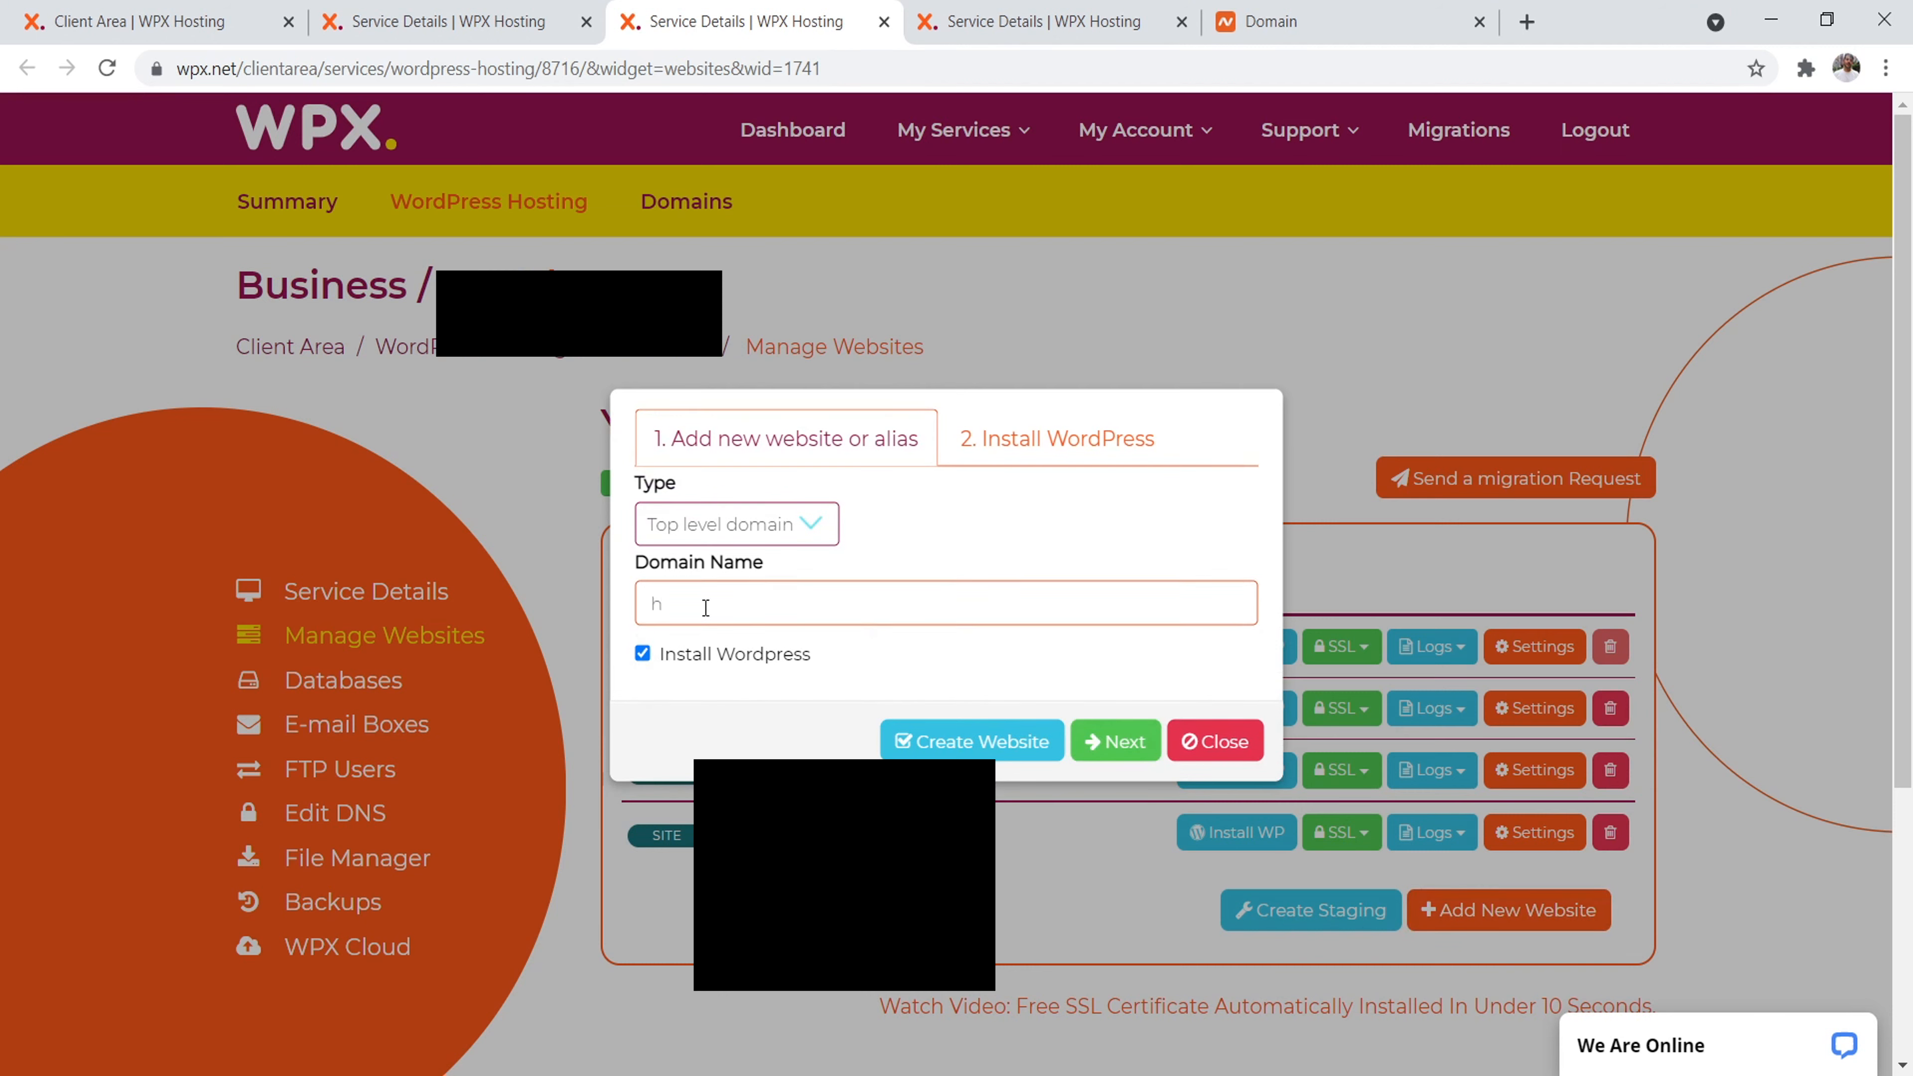
pyautogui.press('BackSpace')
pyautogui.write('vloghow.com')
# Switch to the Namecheap page for vloghow.com and save ns38.wpxhosting.com and ns39.wpxhosting.com as its custom DNS nameservers
pyautogui.click(1297, 9)
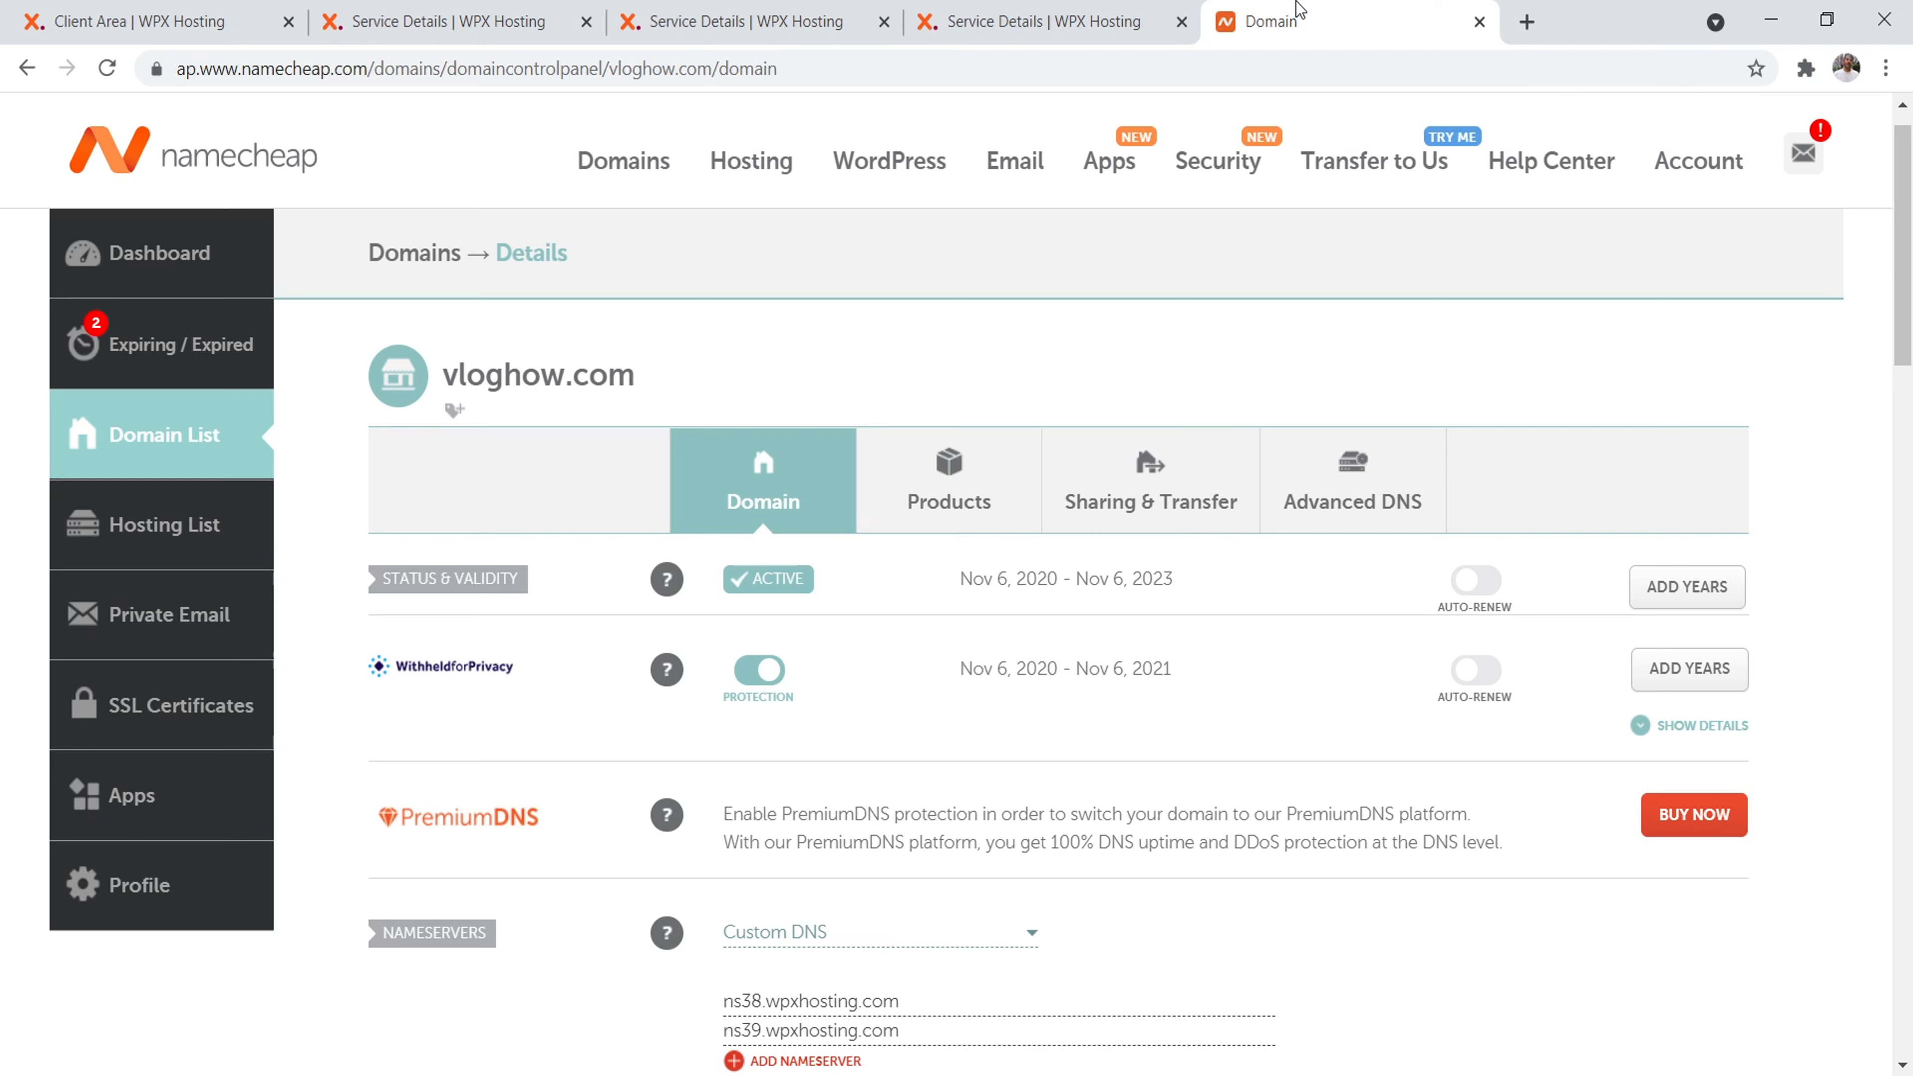
pyautogui.moveTo(467, 375); pyautogui.dragTo(661, 692)
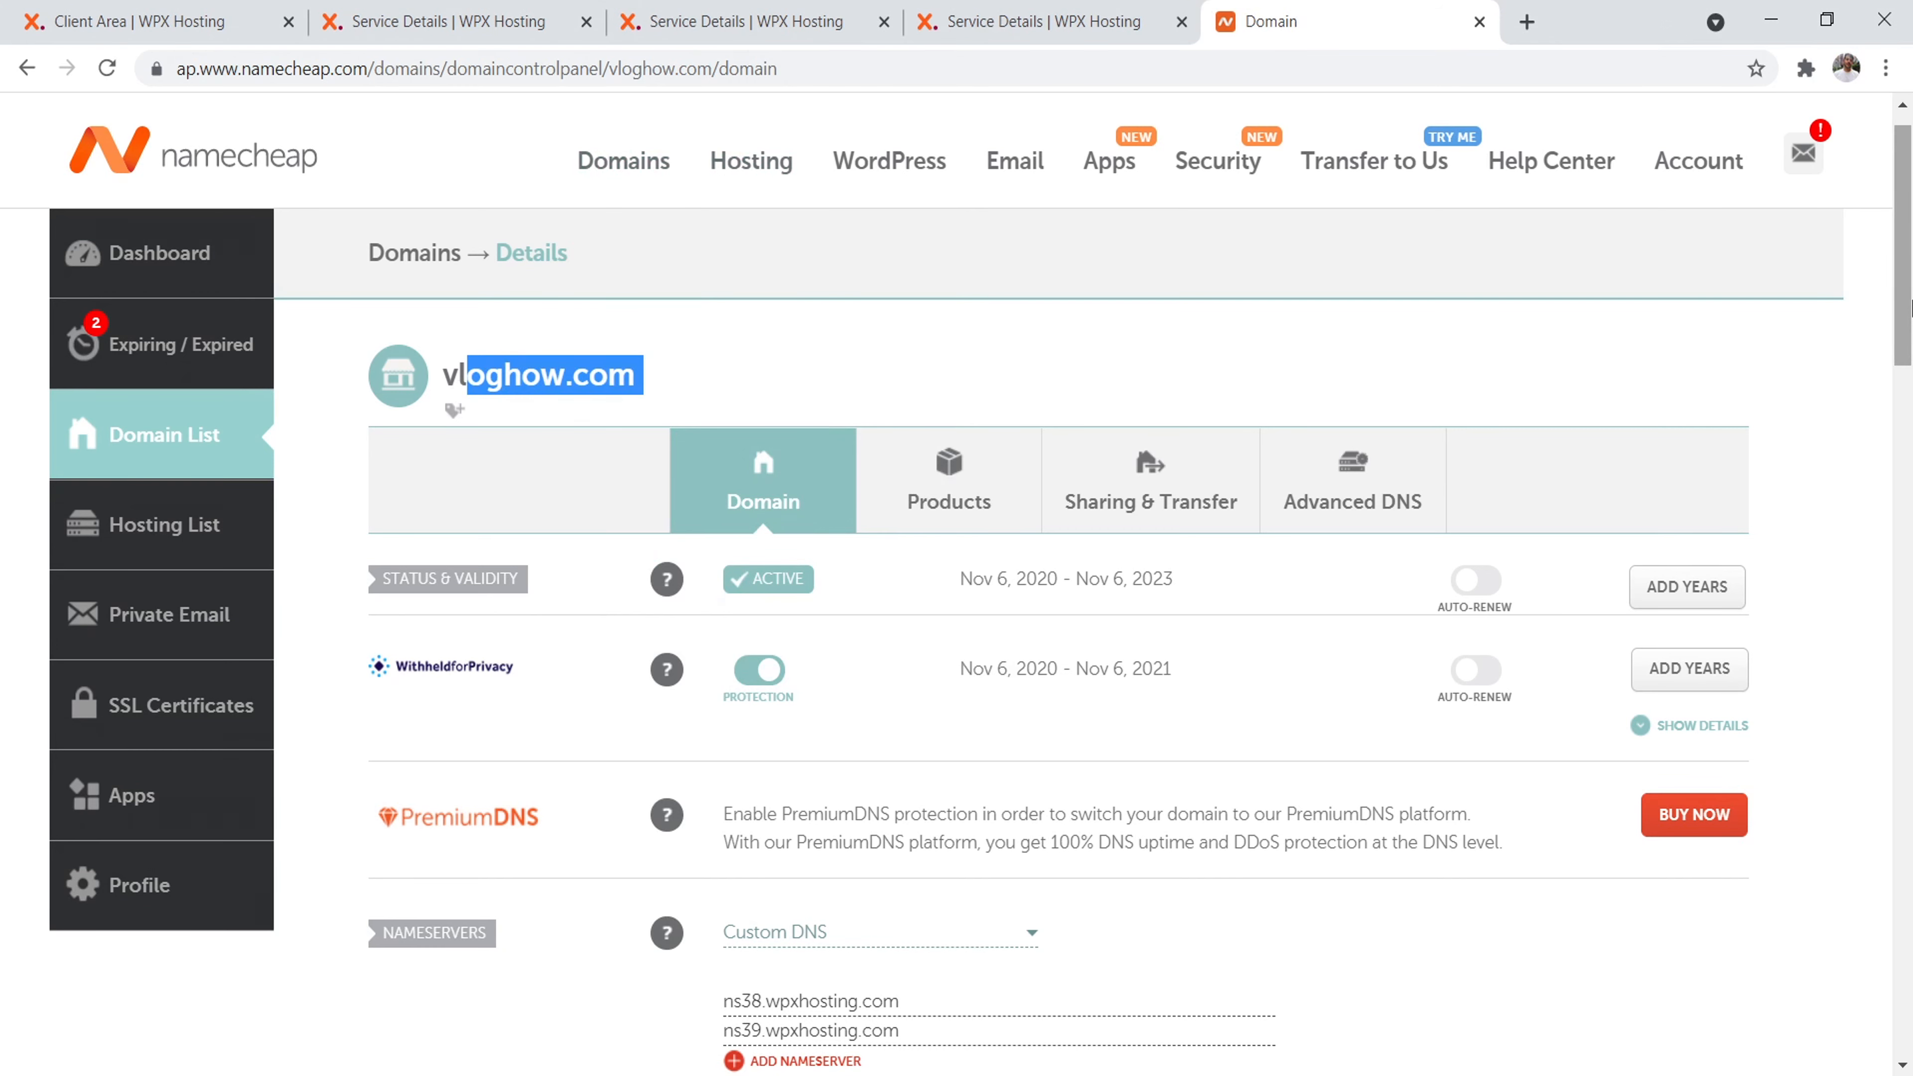
pyautogui.scroll(-3, 896, 635)
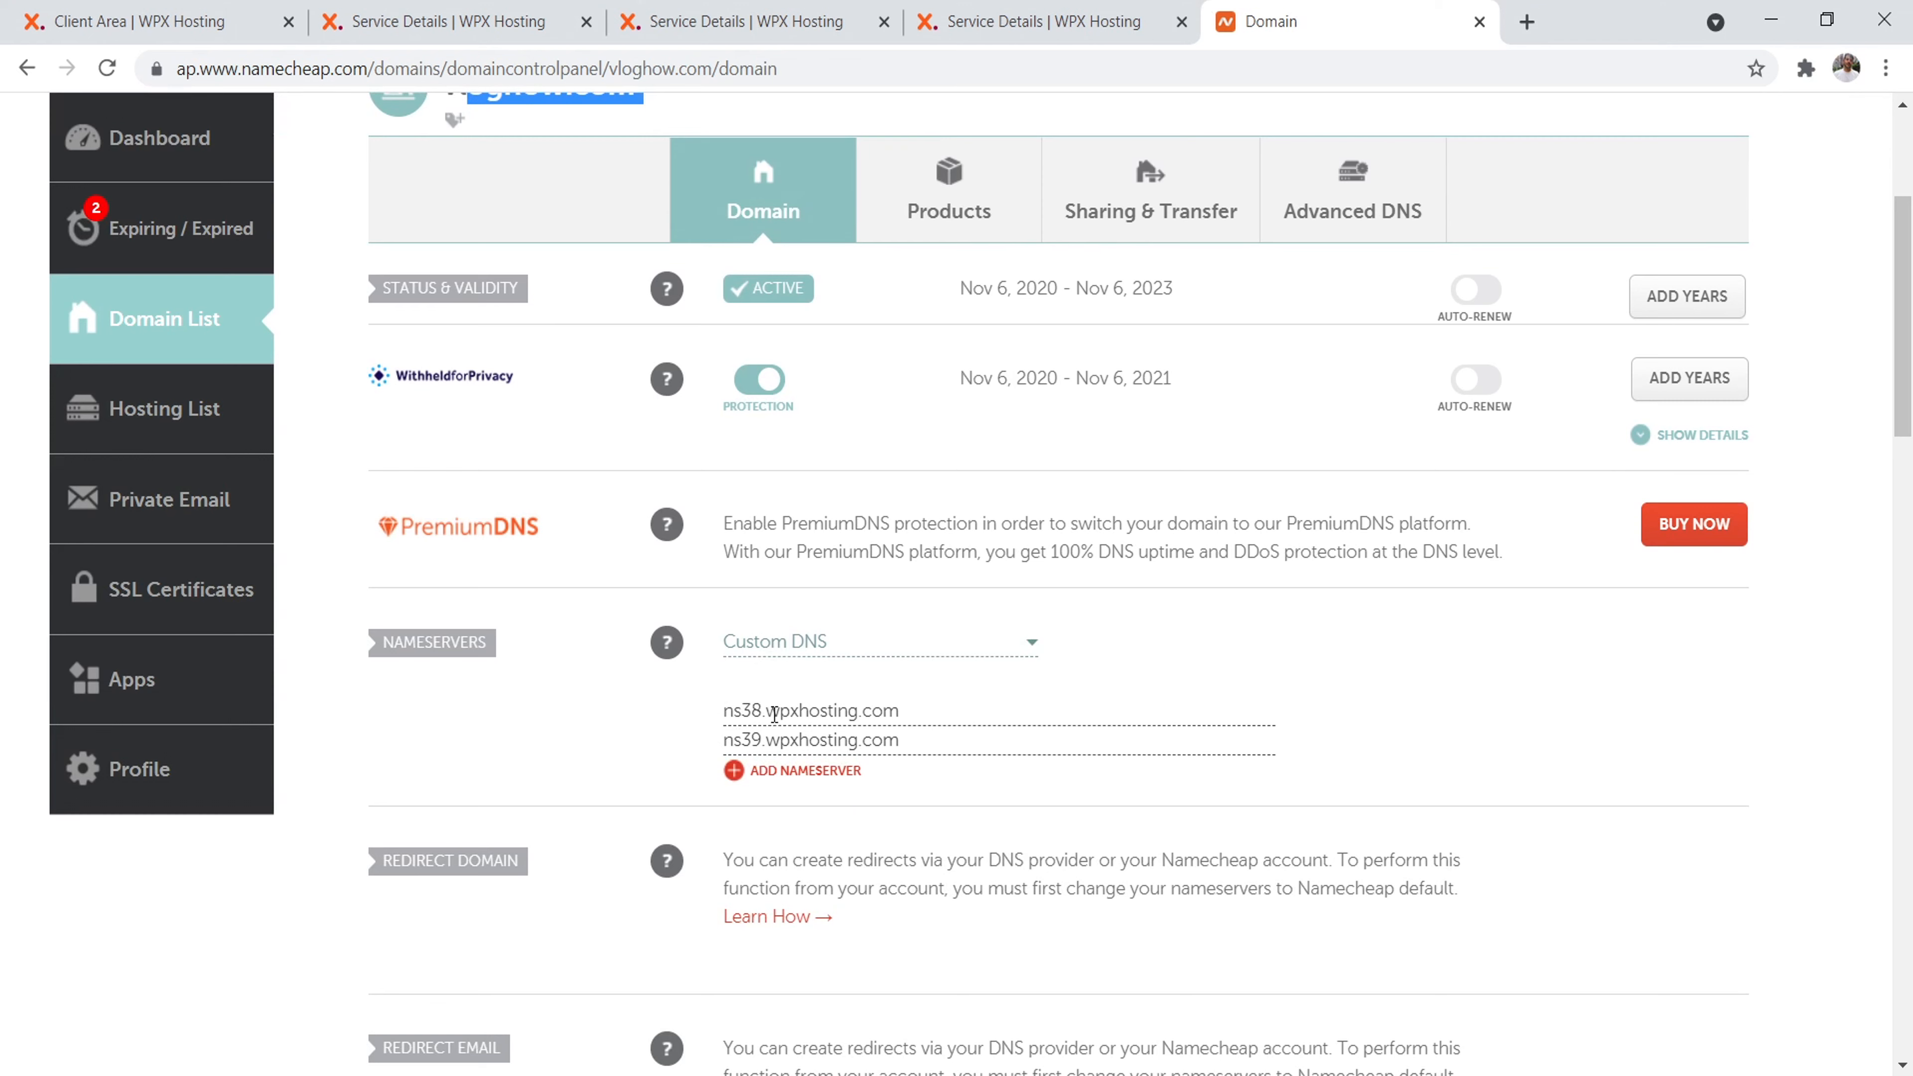
pyautogui.moveTo(768, 710); pyautogui.dragTo(900, 710)
pyautogui.moveTo(741, 741); pyautogui.dragTo(906, 742)
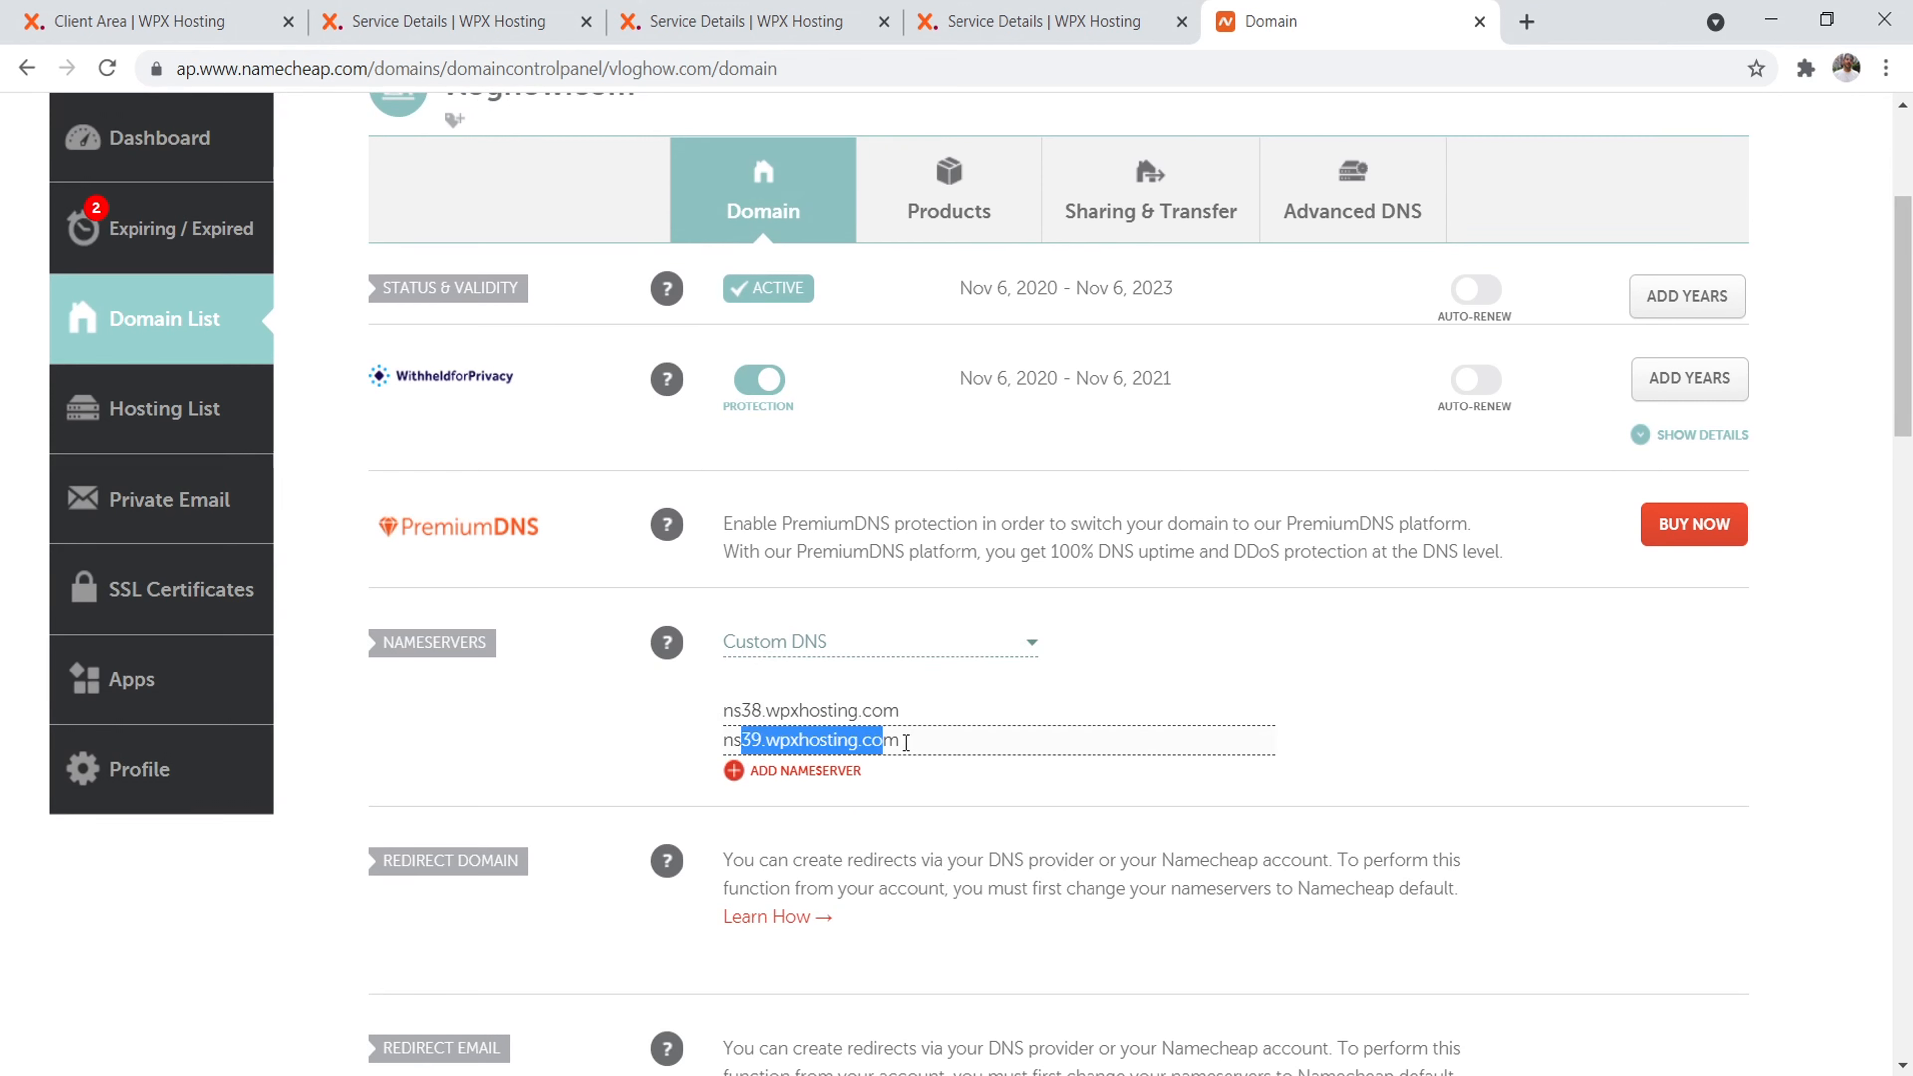
pyautogui.click(921, 745)
pyautogui.press('BackSpace')
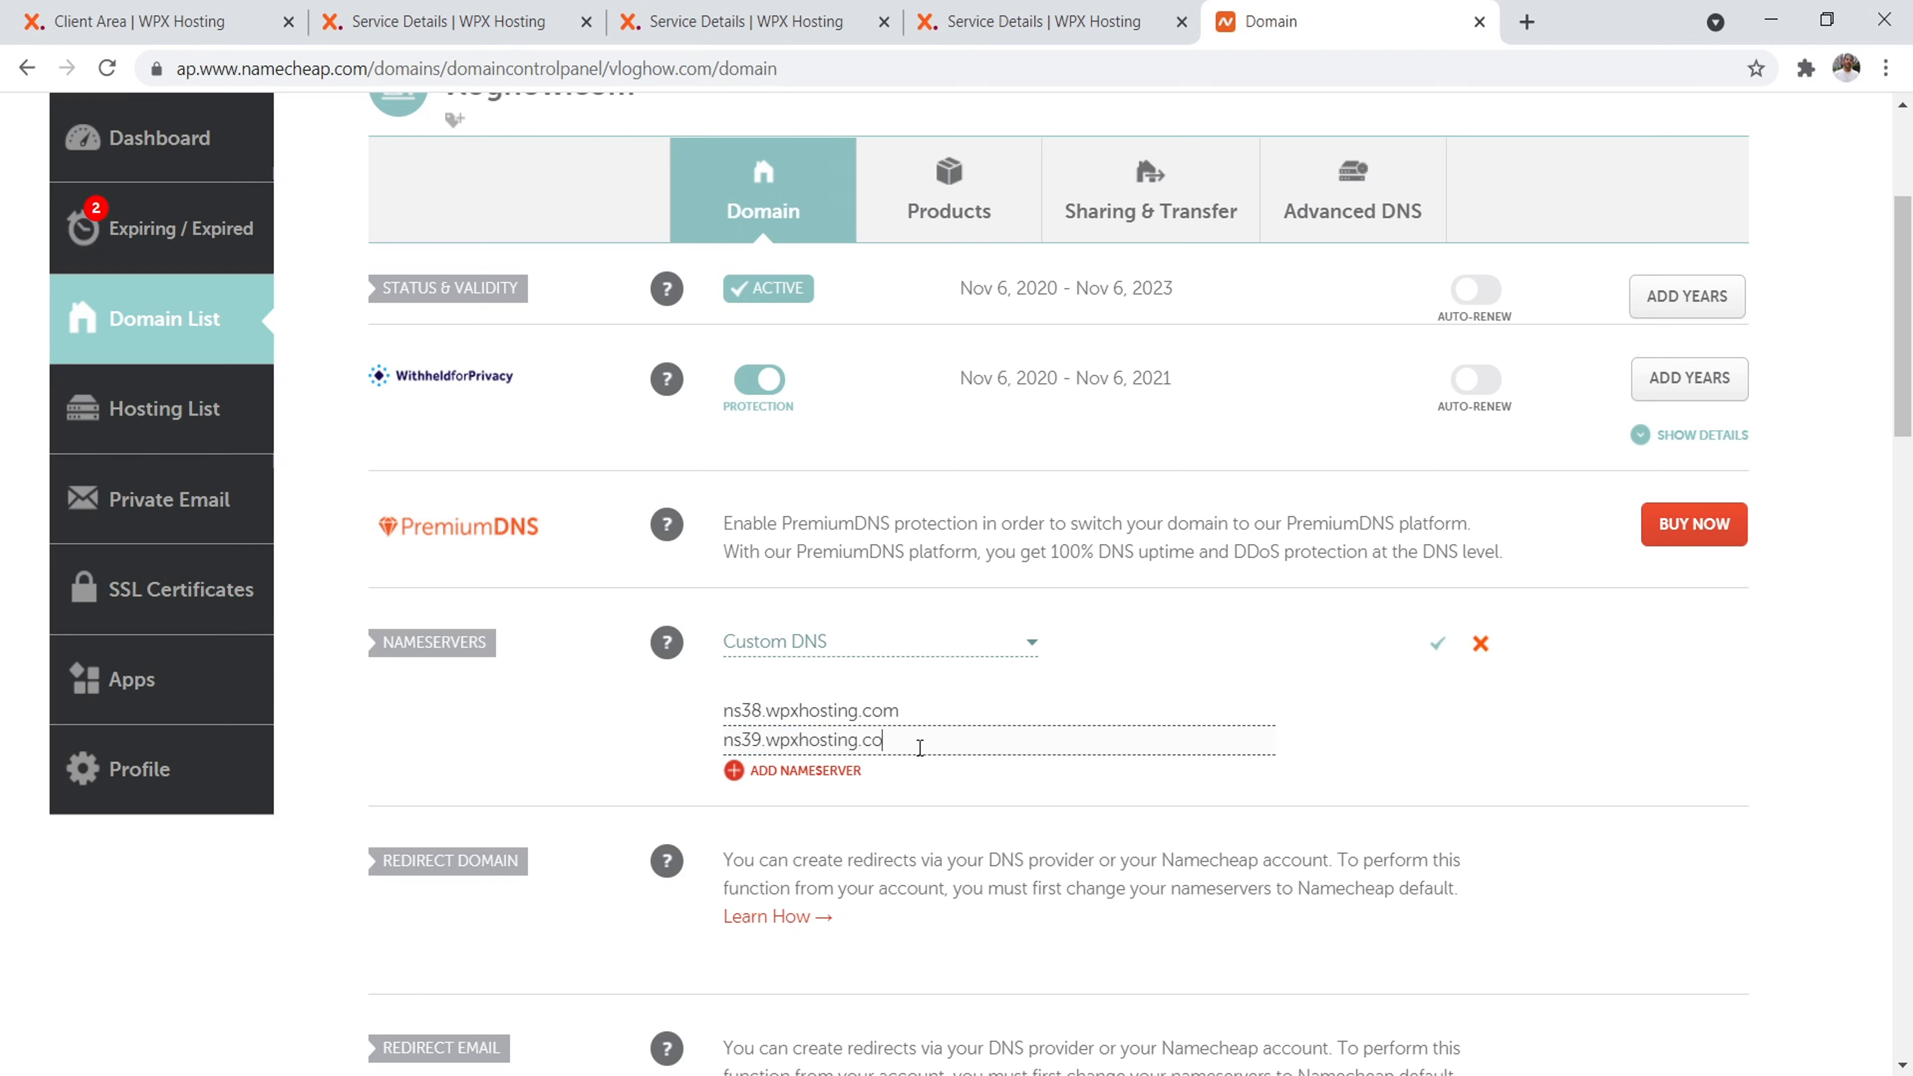
pyautogui.write('m')
pyautogui.click(1438, 643)
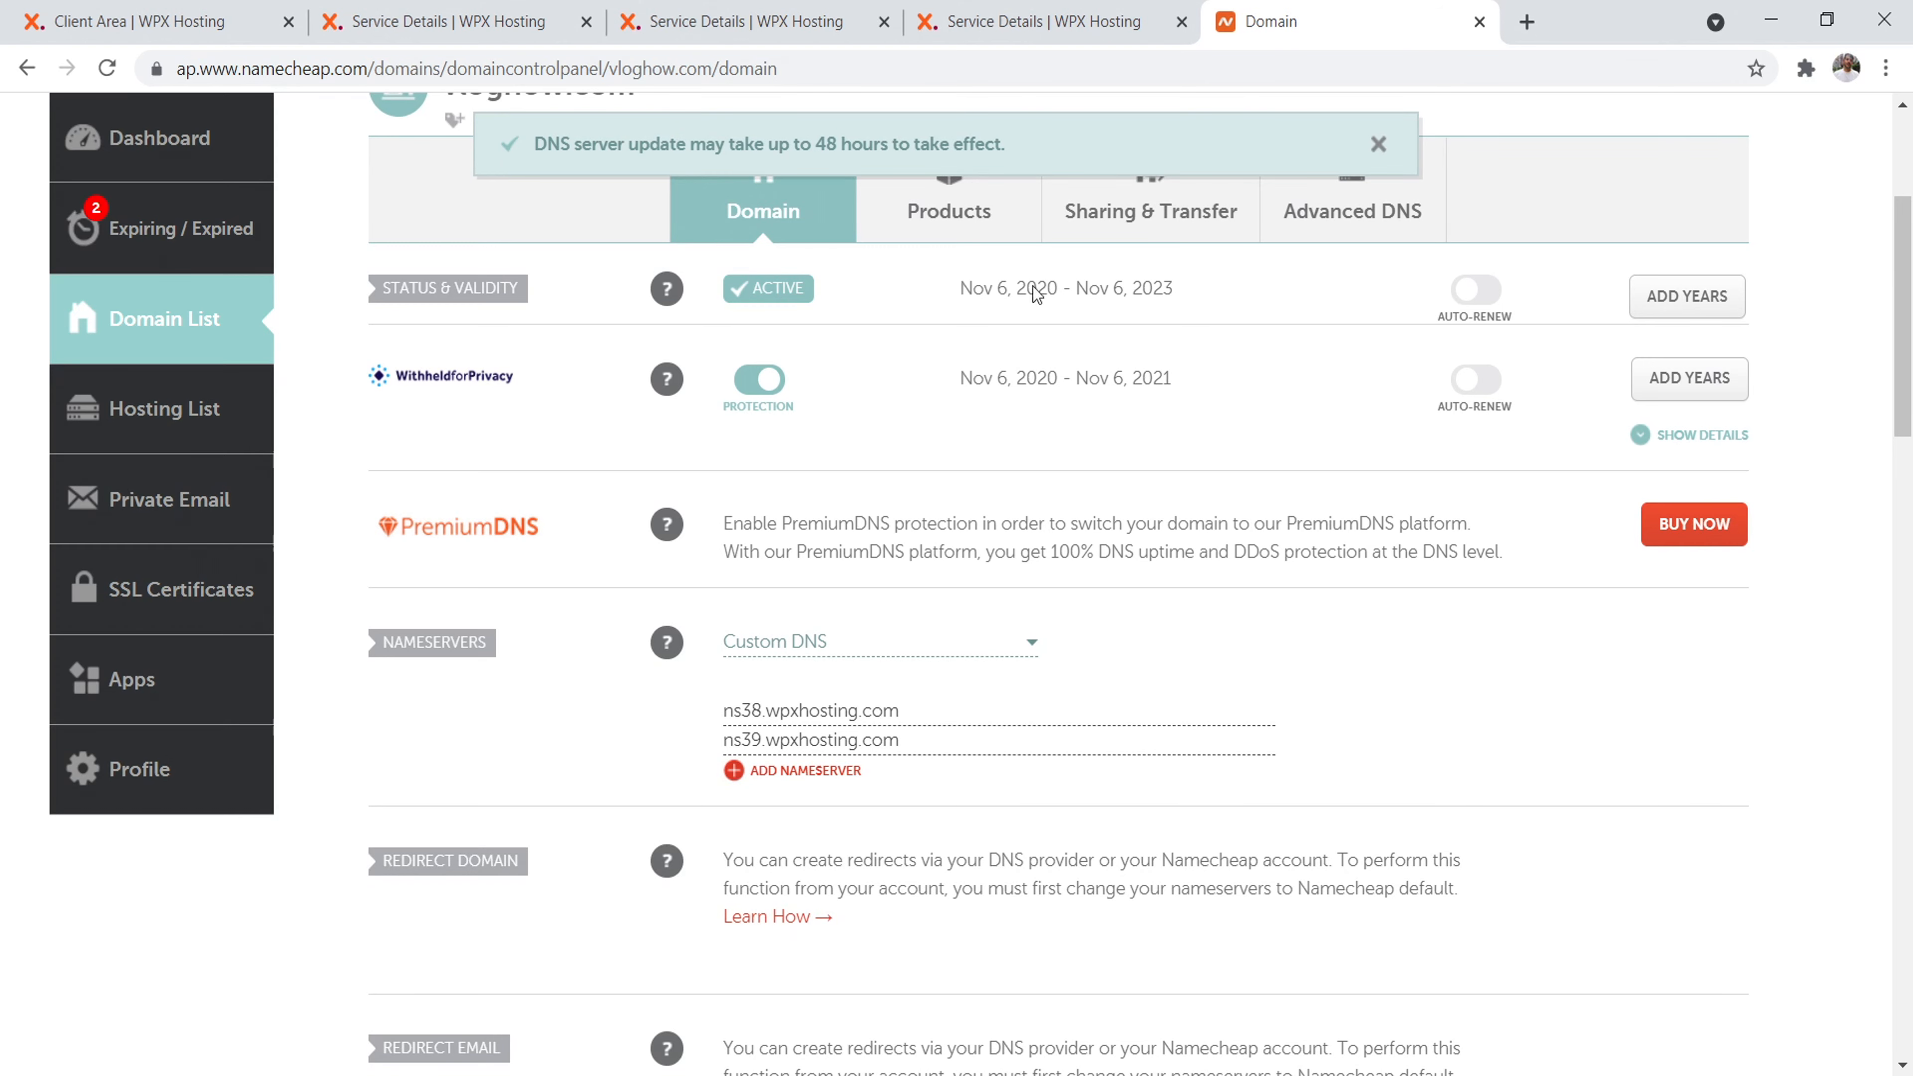
# Return to the new website form in WPX, continue to the WordPress installation settings and set the admin username to vlog123
pyautogui.click(469, 9)
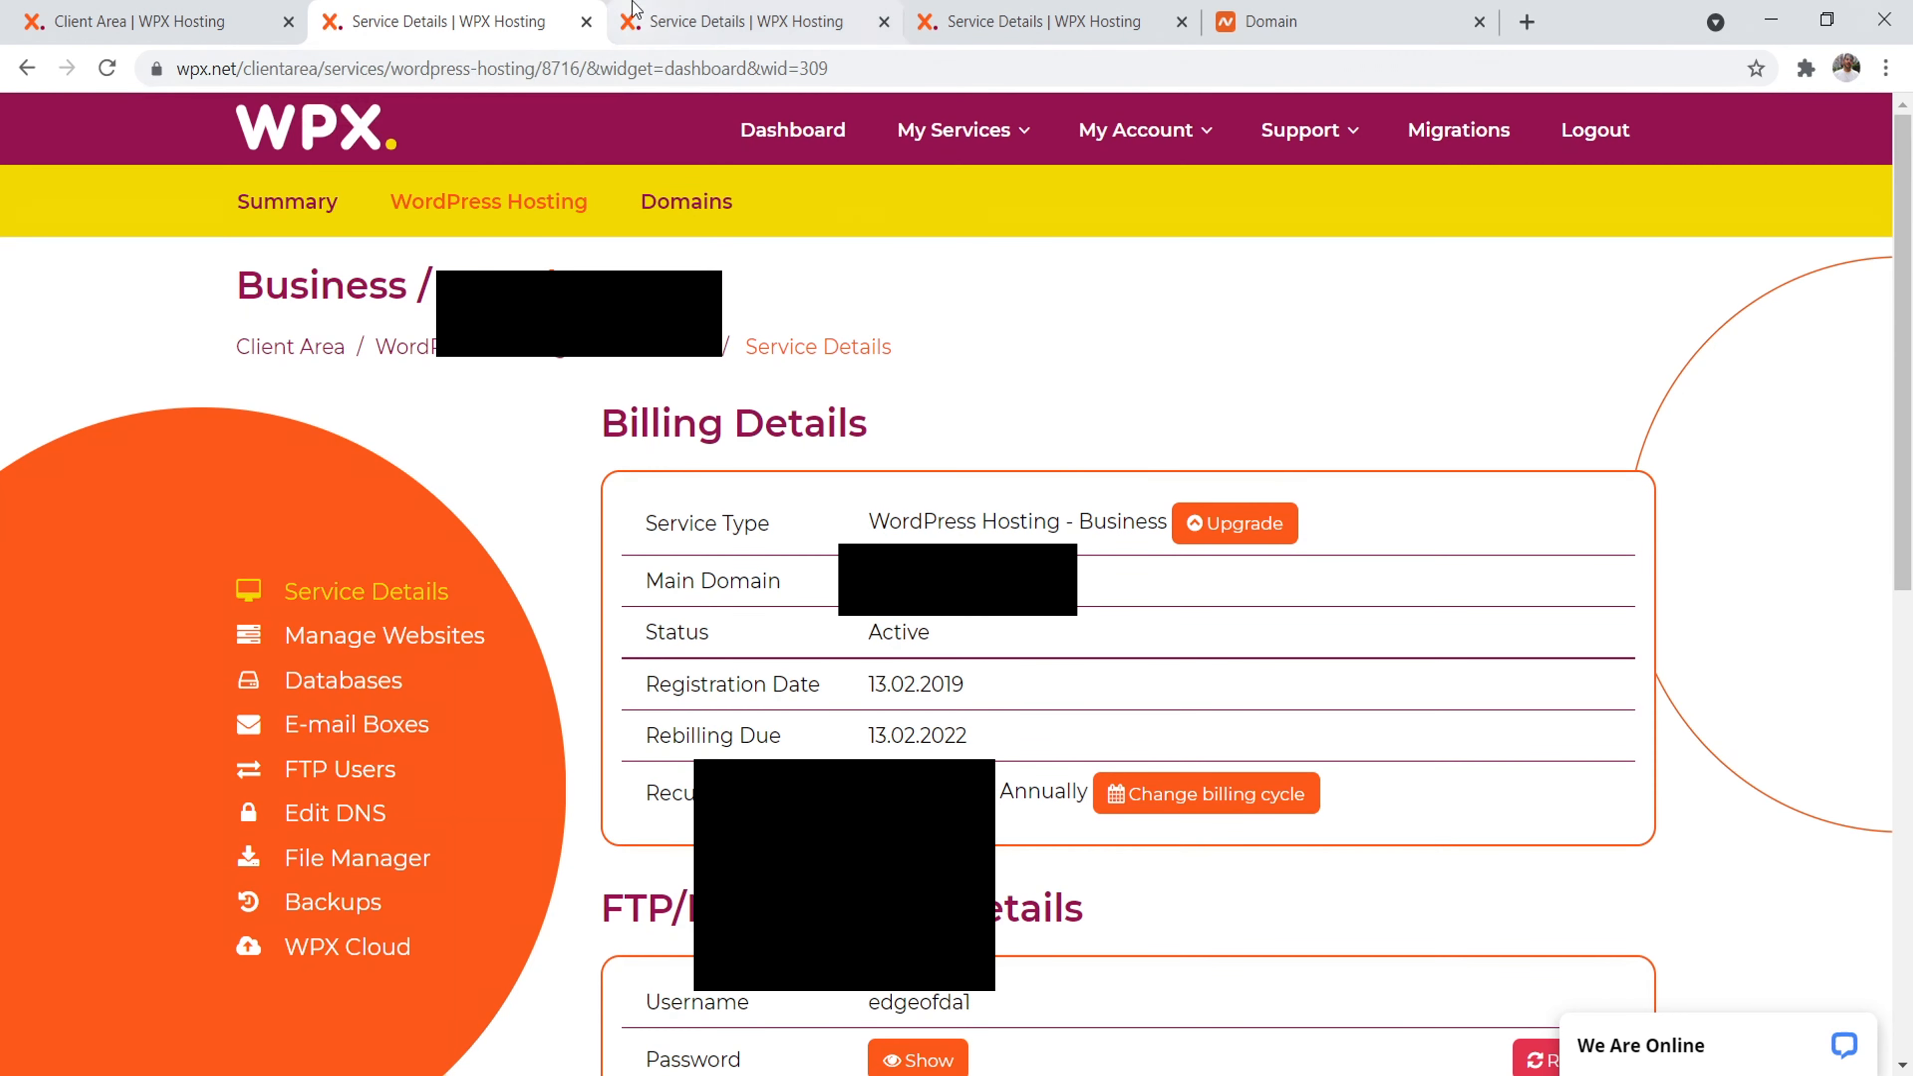
pyautogui.click(715, 19)
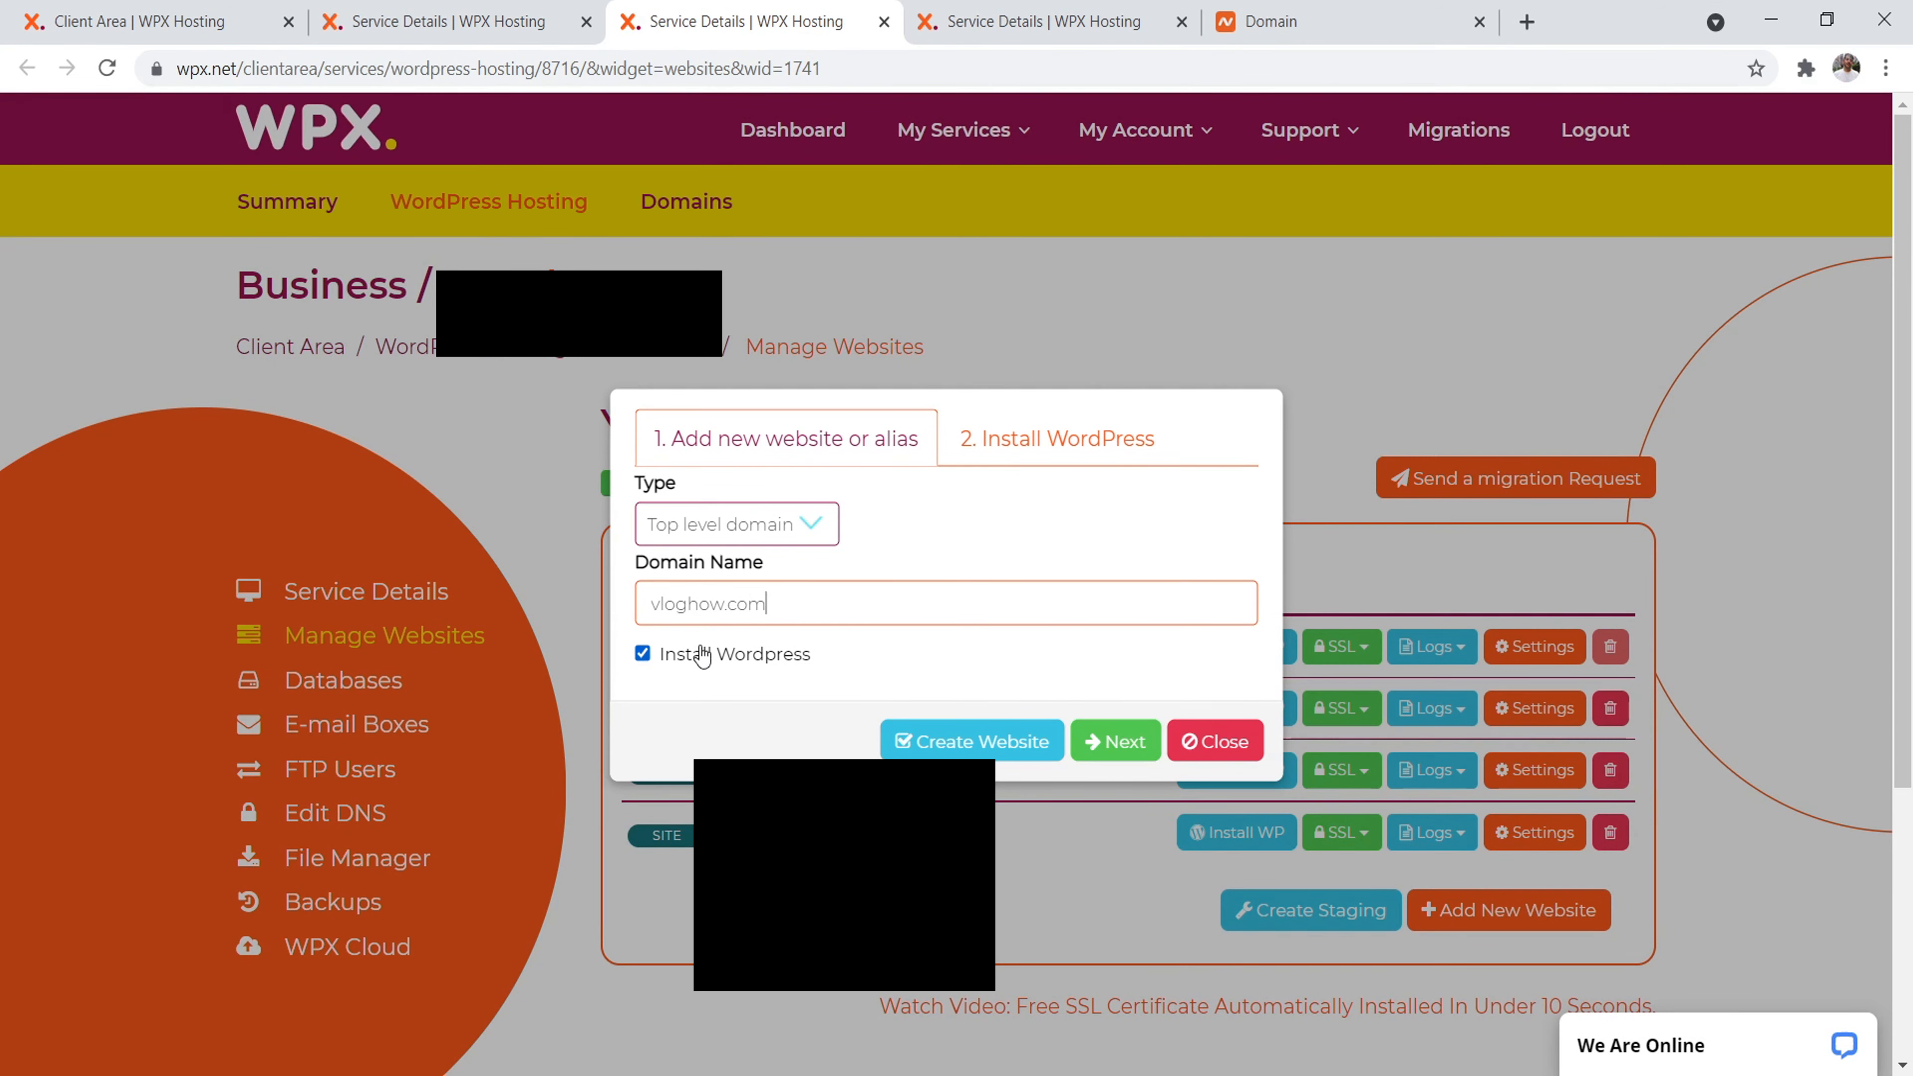
pyautogui.click(1124, 741)
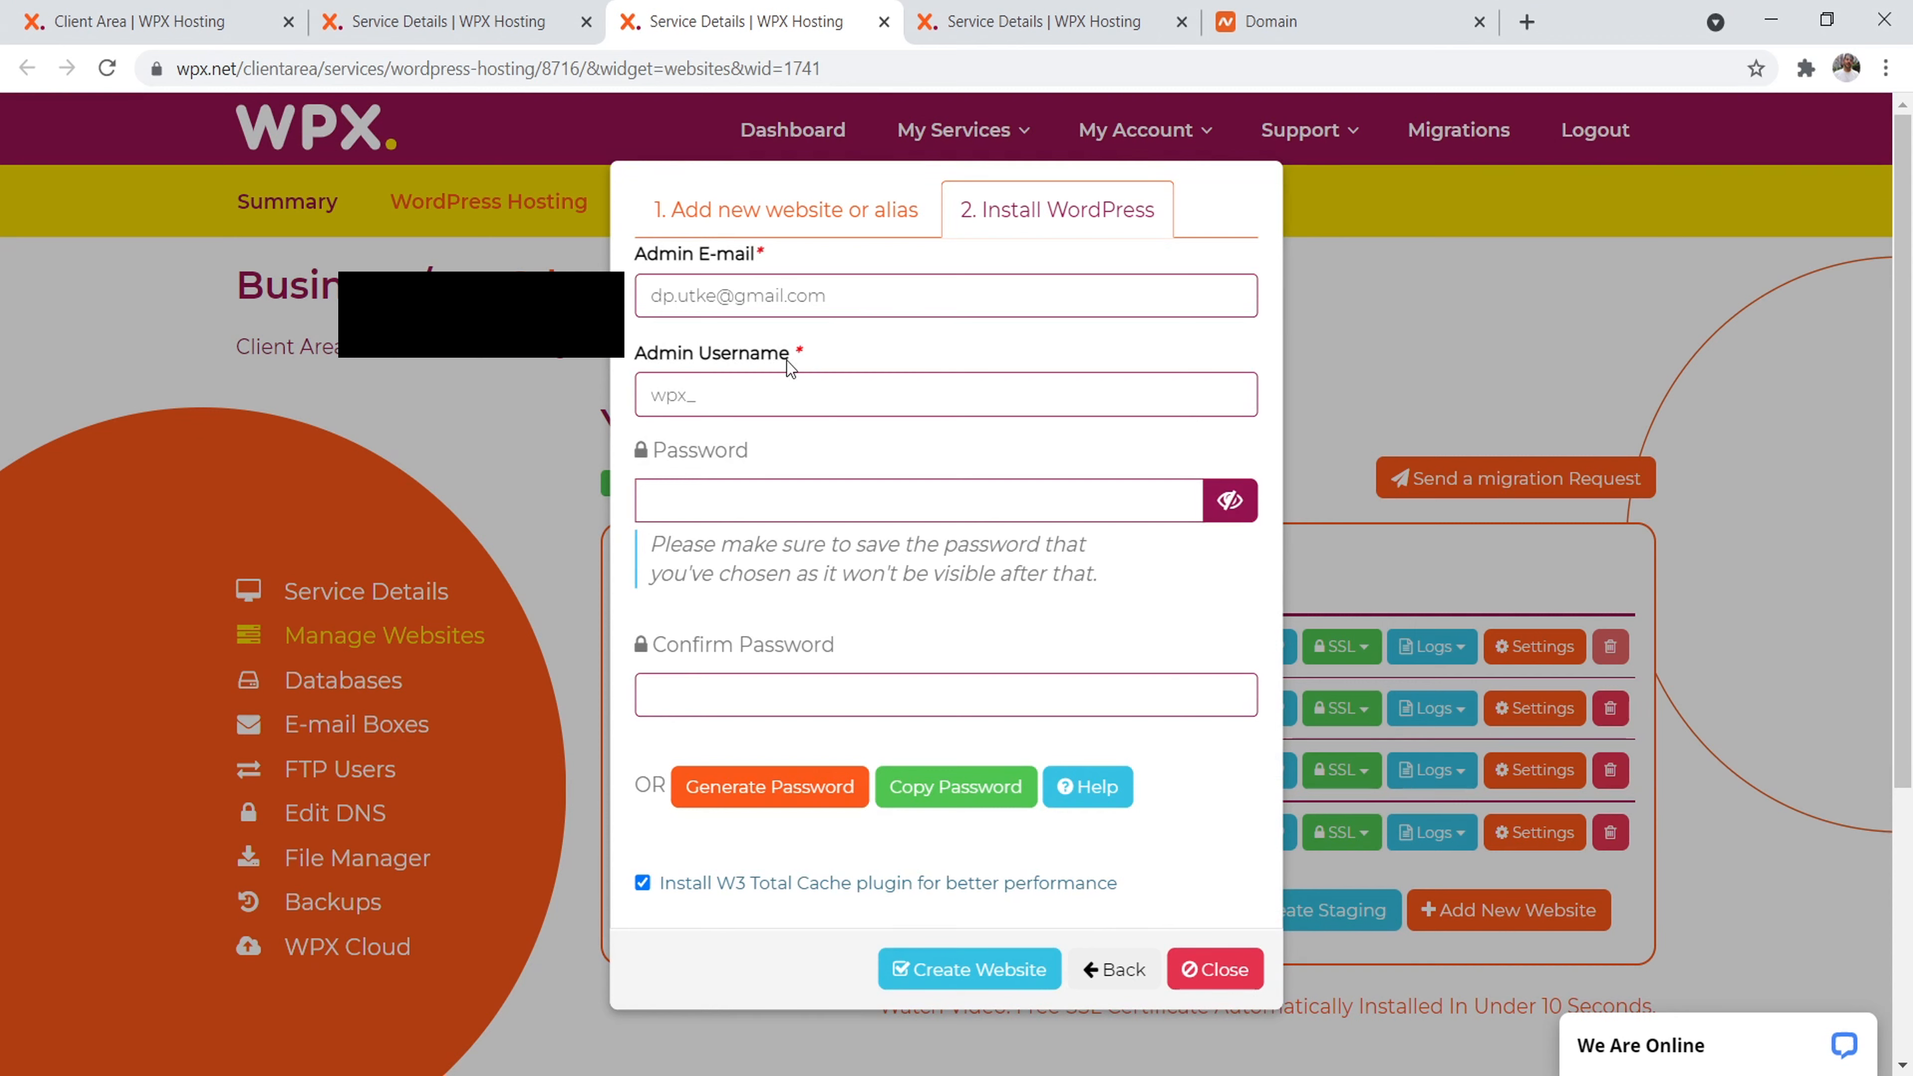
pyautogui.click(764, 399)
pyautogui.press('BackSpace')
pyautogui.press('BackSpace')
pyautogui.press('BackSpace')
pyautogui.press('BackSpace')
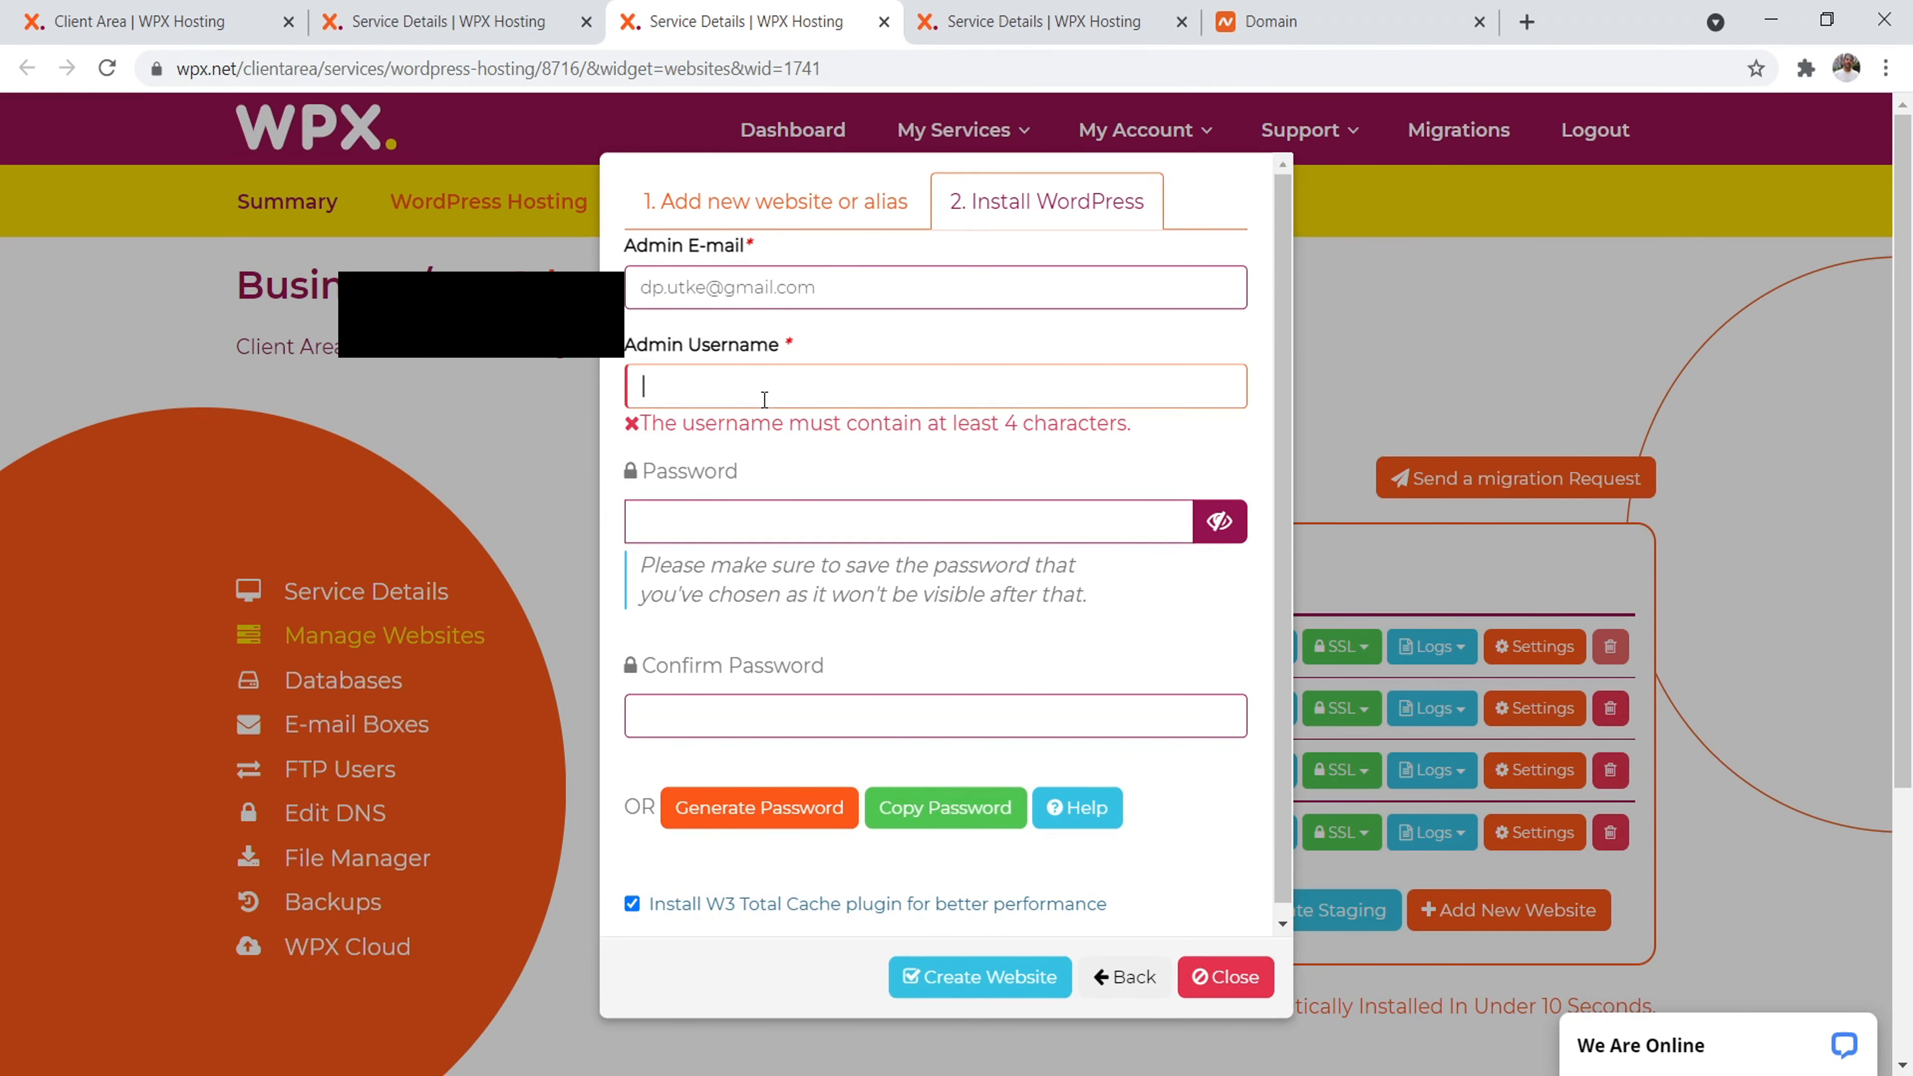
pyautogui.write('vlog123')
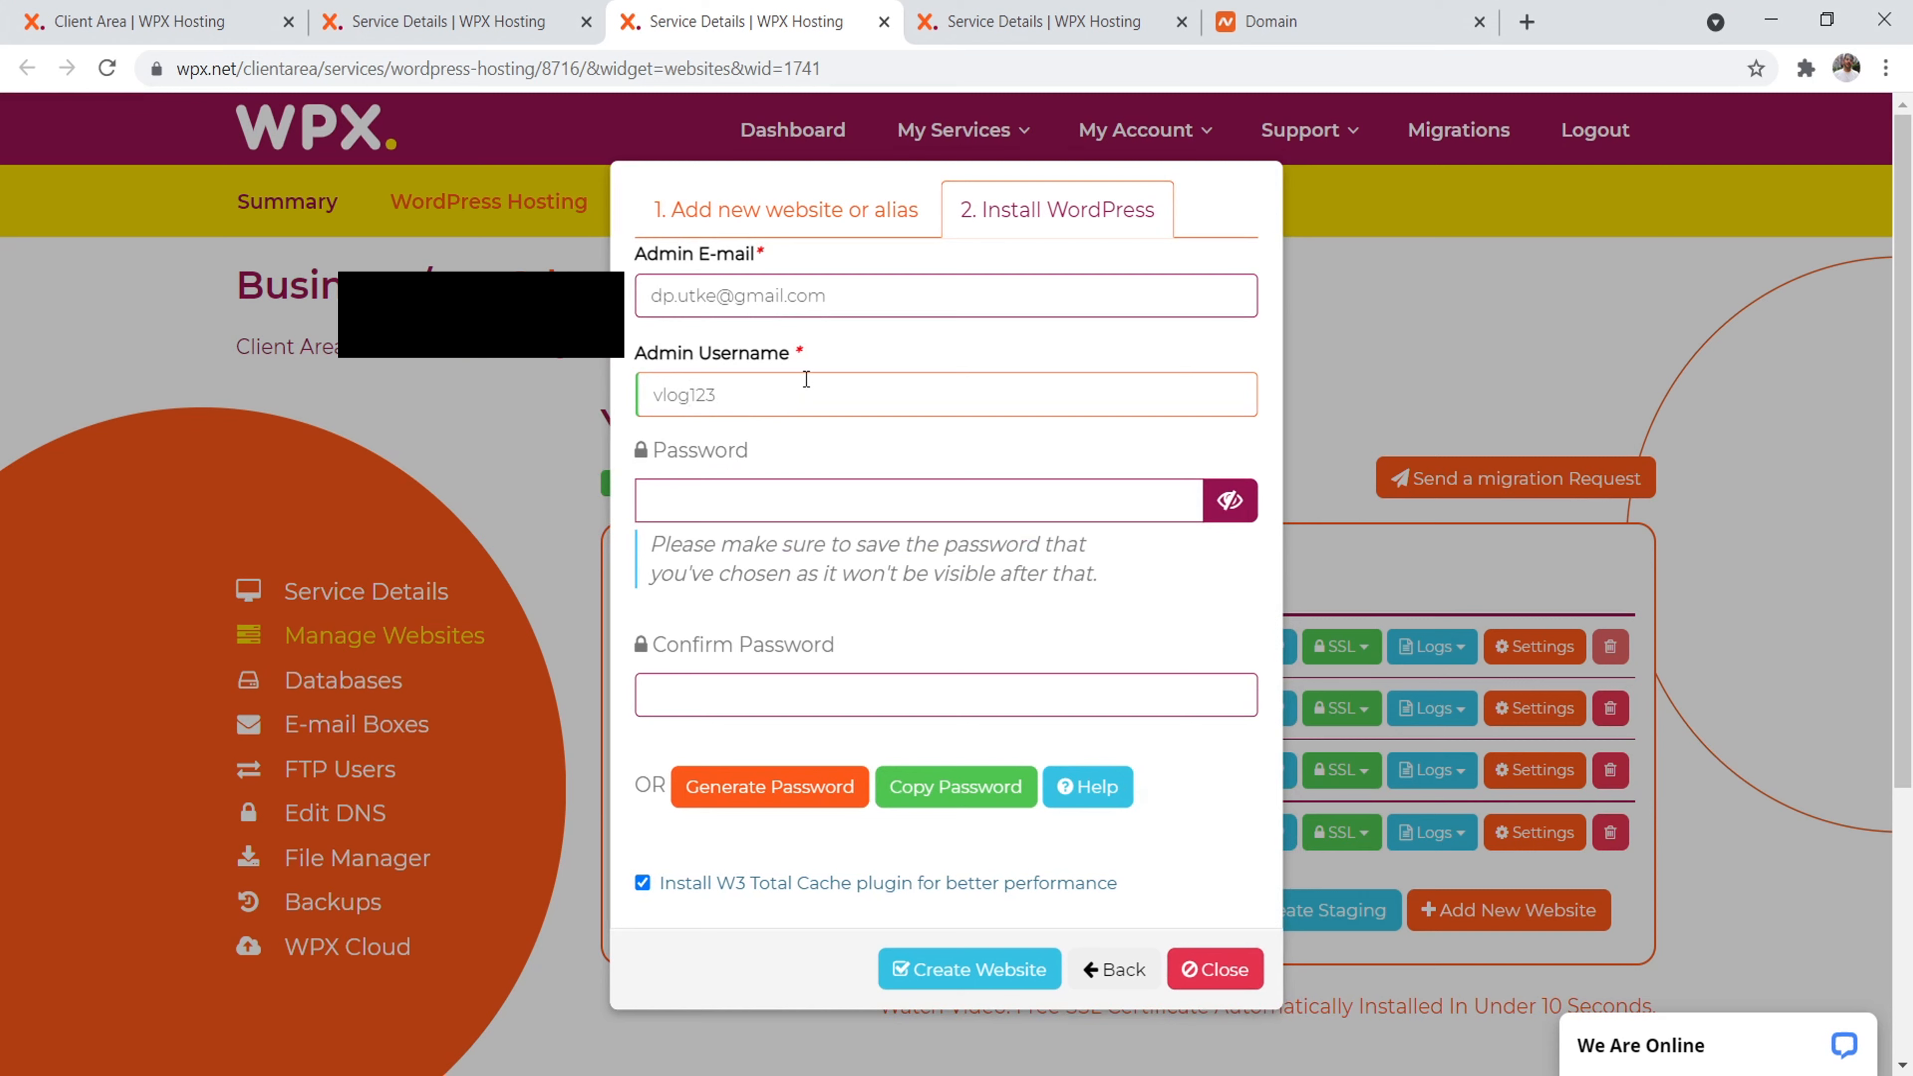
# Enter and confirm the WordPress admin password, create the website and dismiss the notice
pyautogui.click(844, 487)
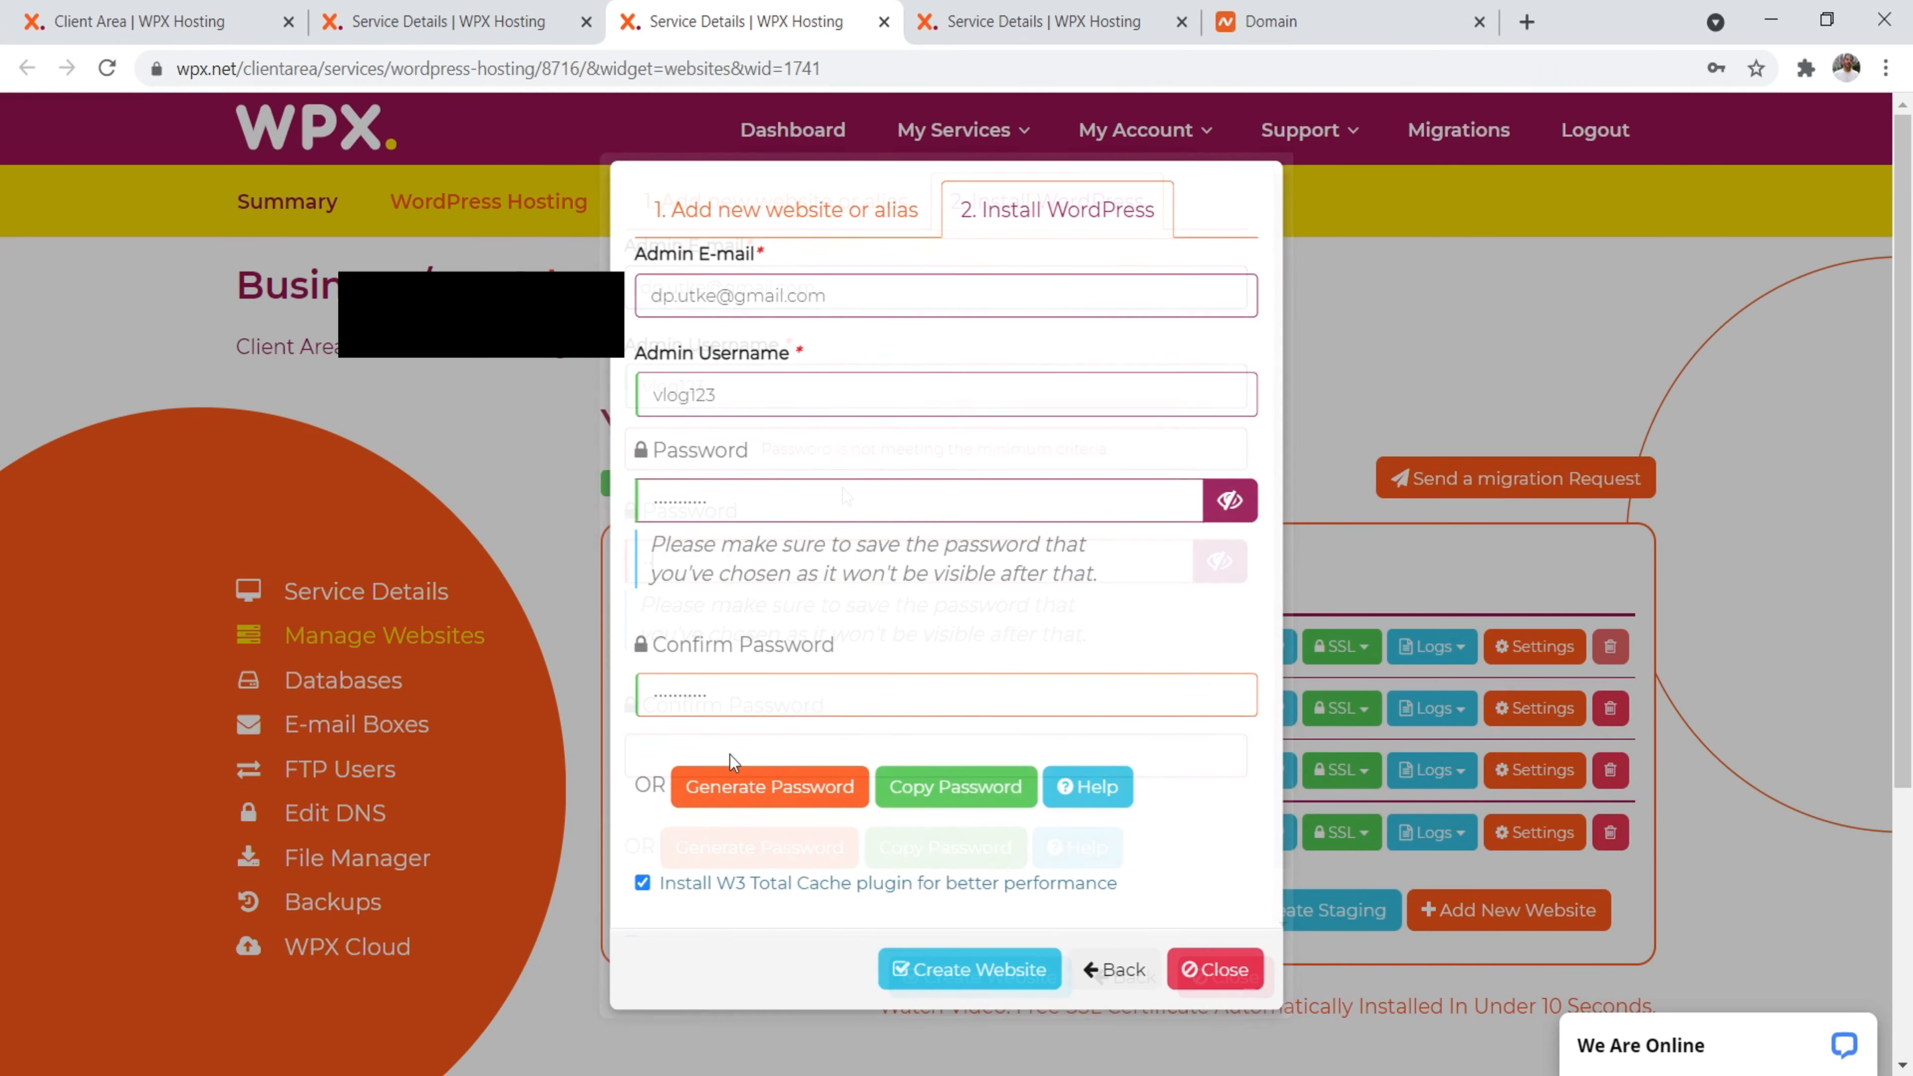
pyautogui.click(1013, 972)
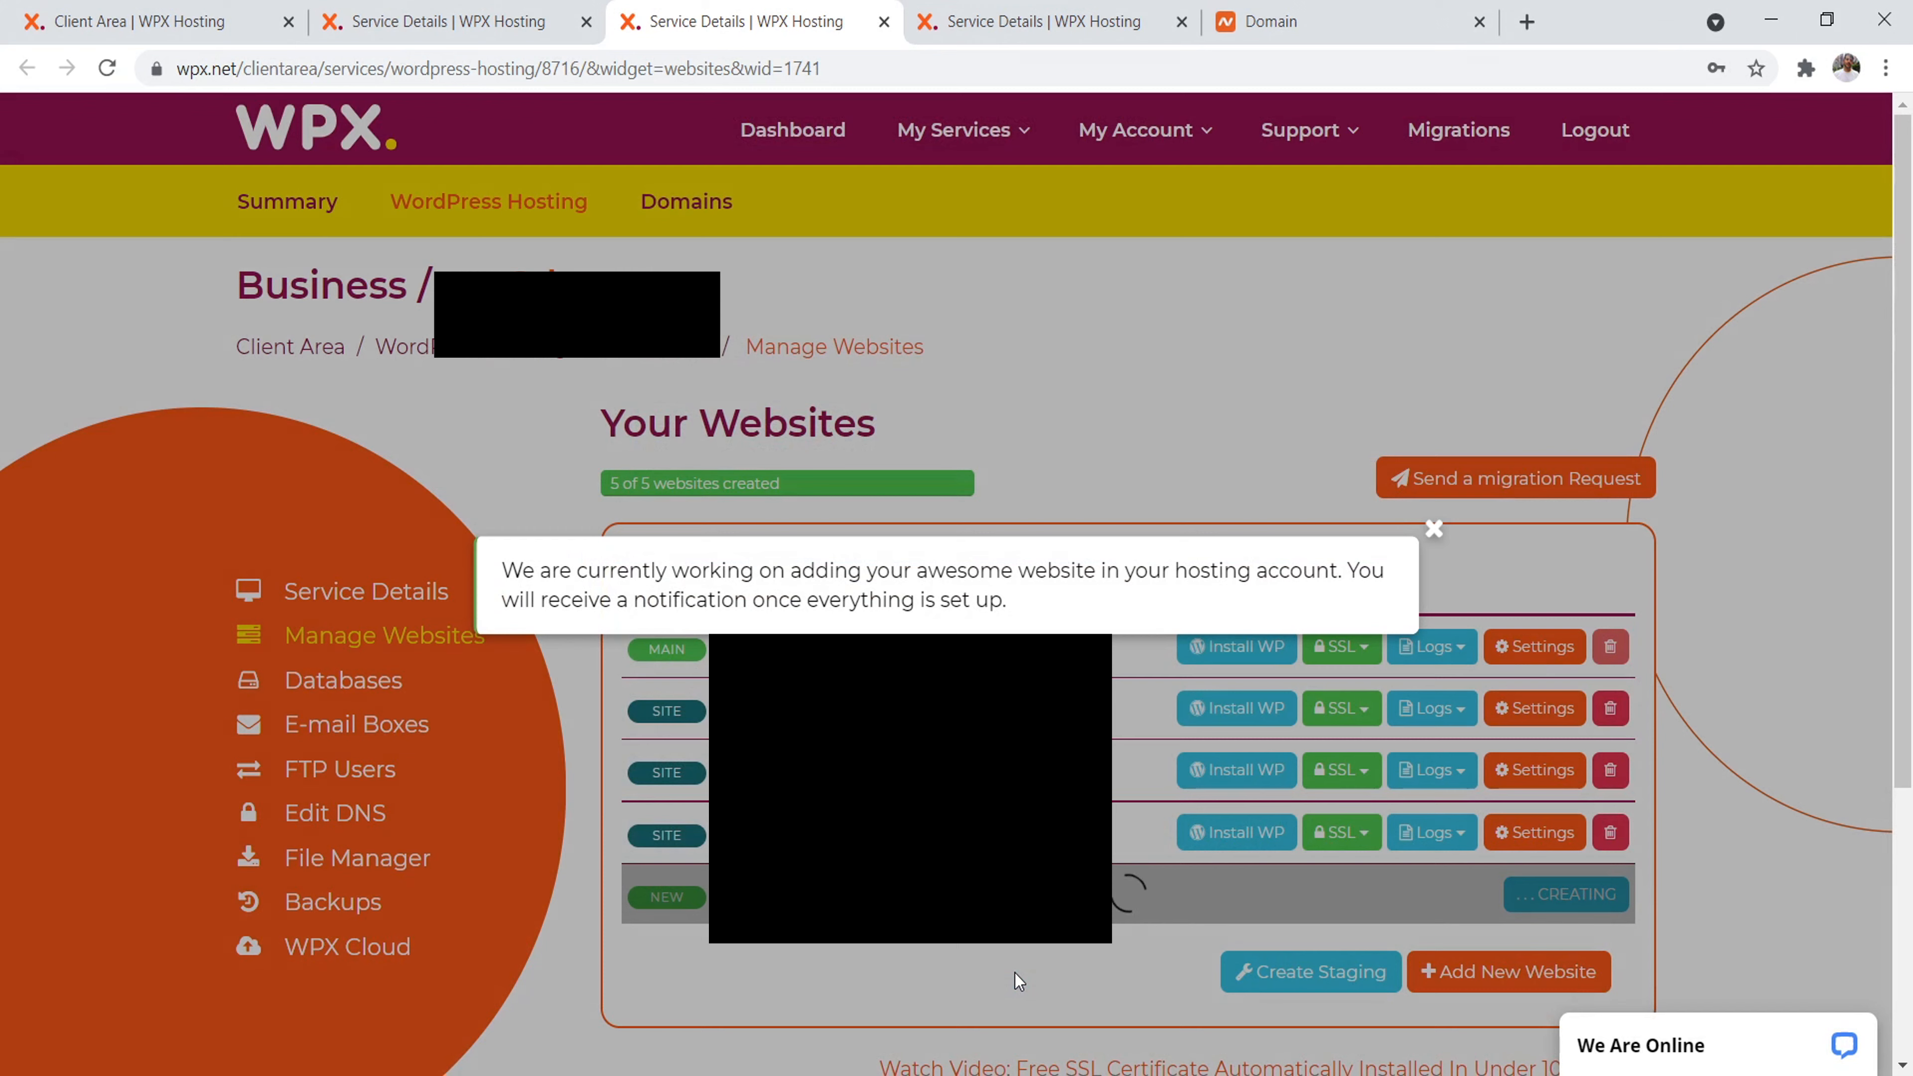
pyautogui.click(1432, 529)
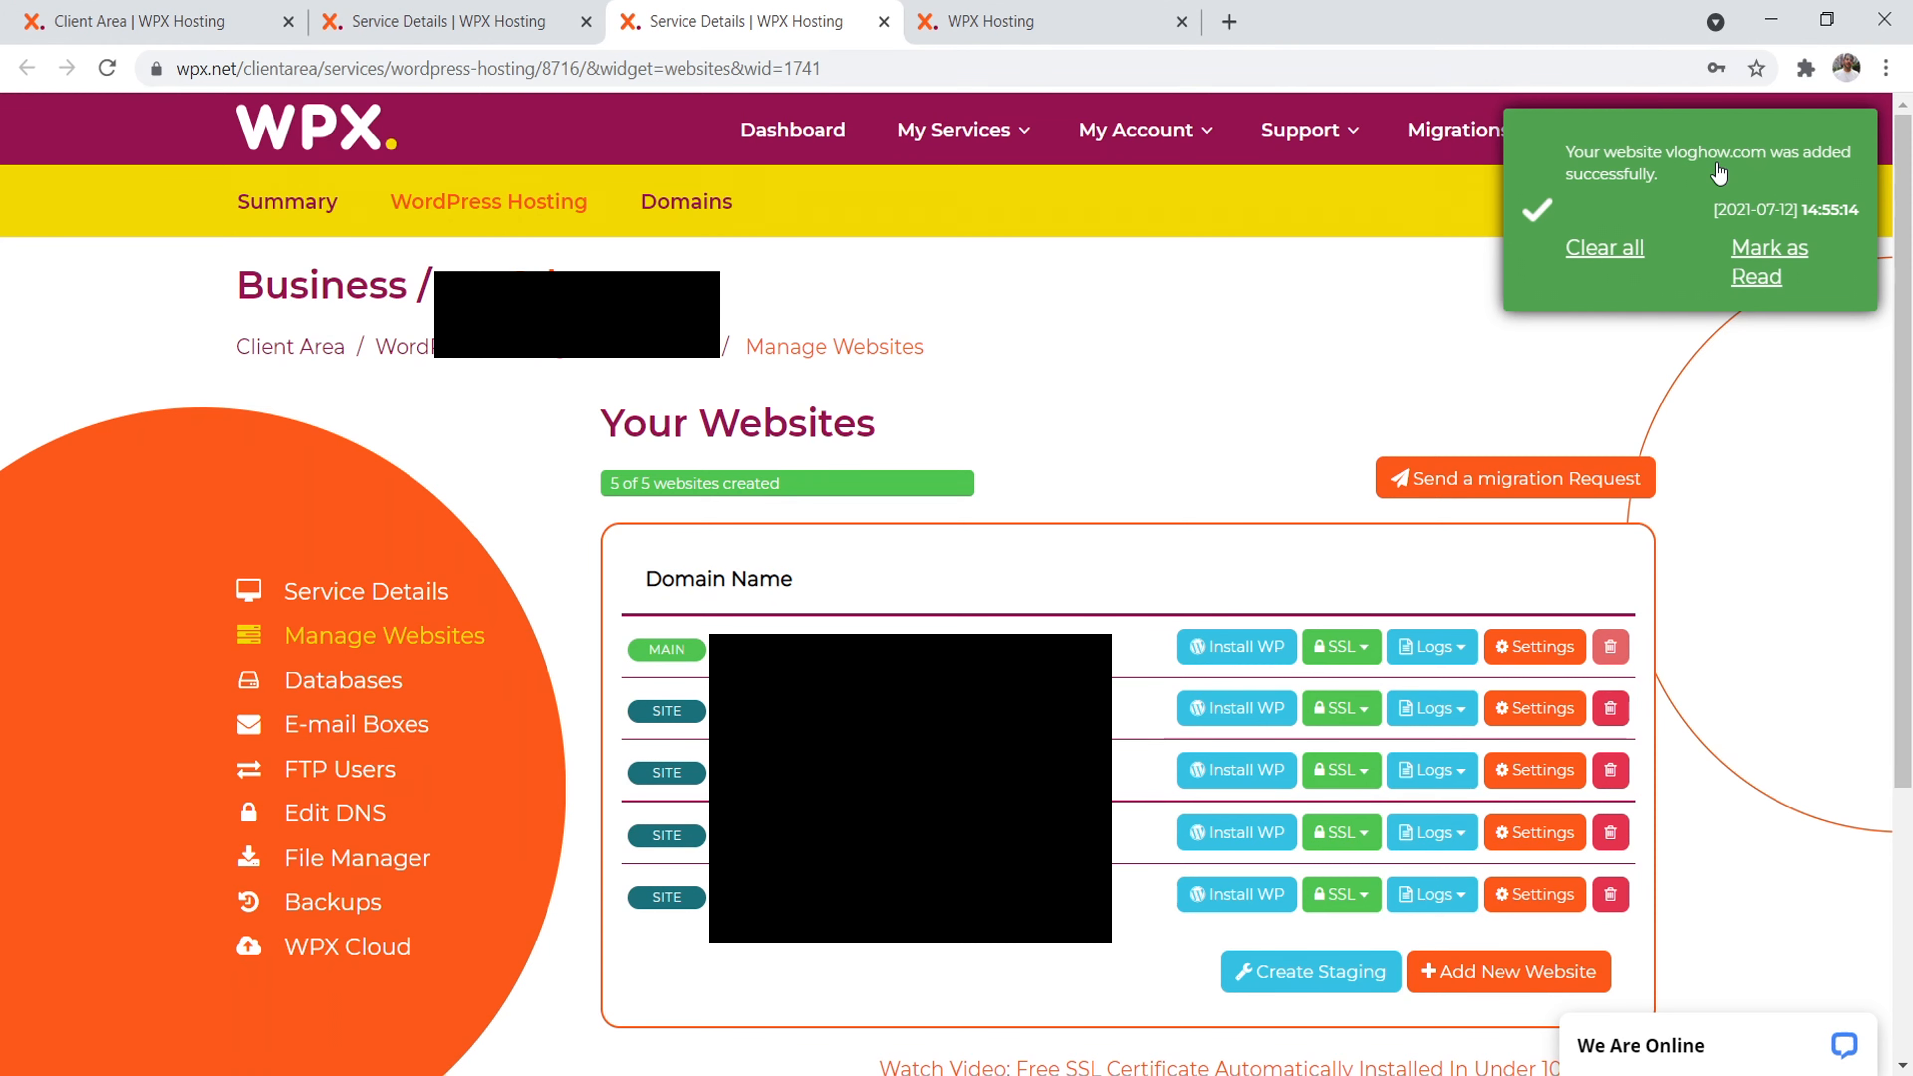
# Open the Website Migration Request form and clear the site notifications
pyautogui.click(1480, 482)
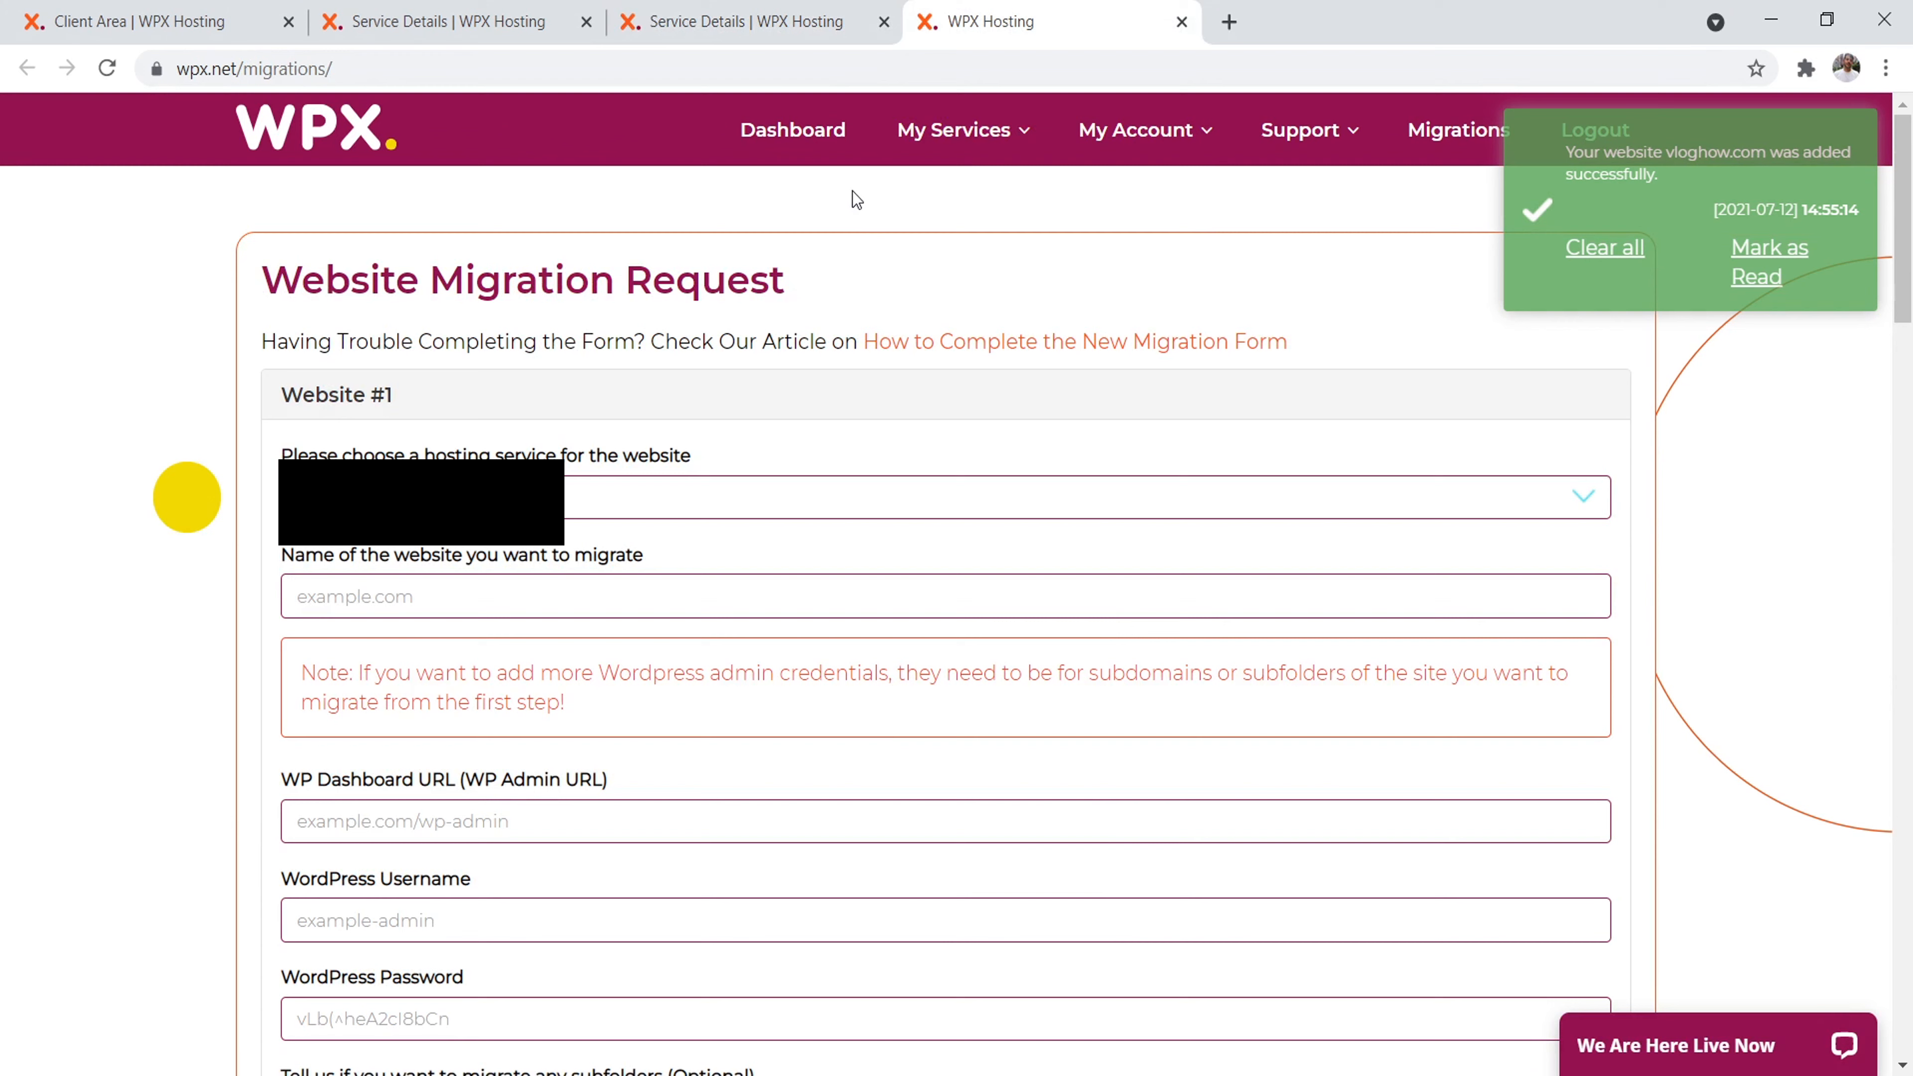
pyautogui.click(1602, 248)
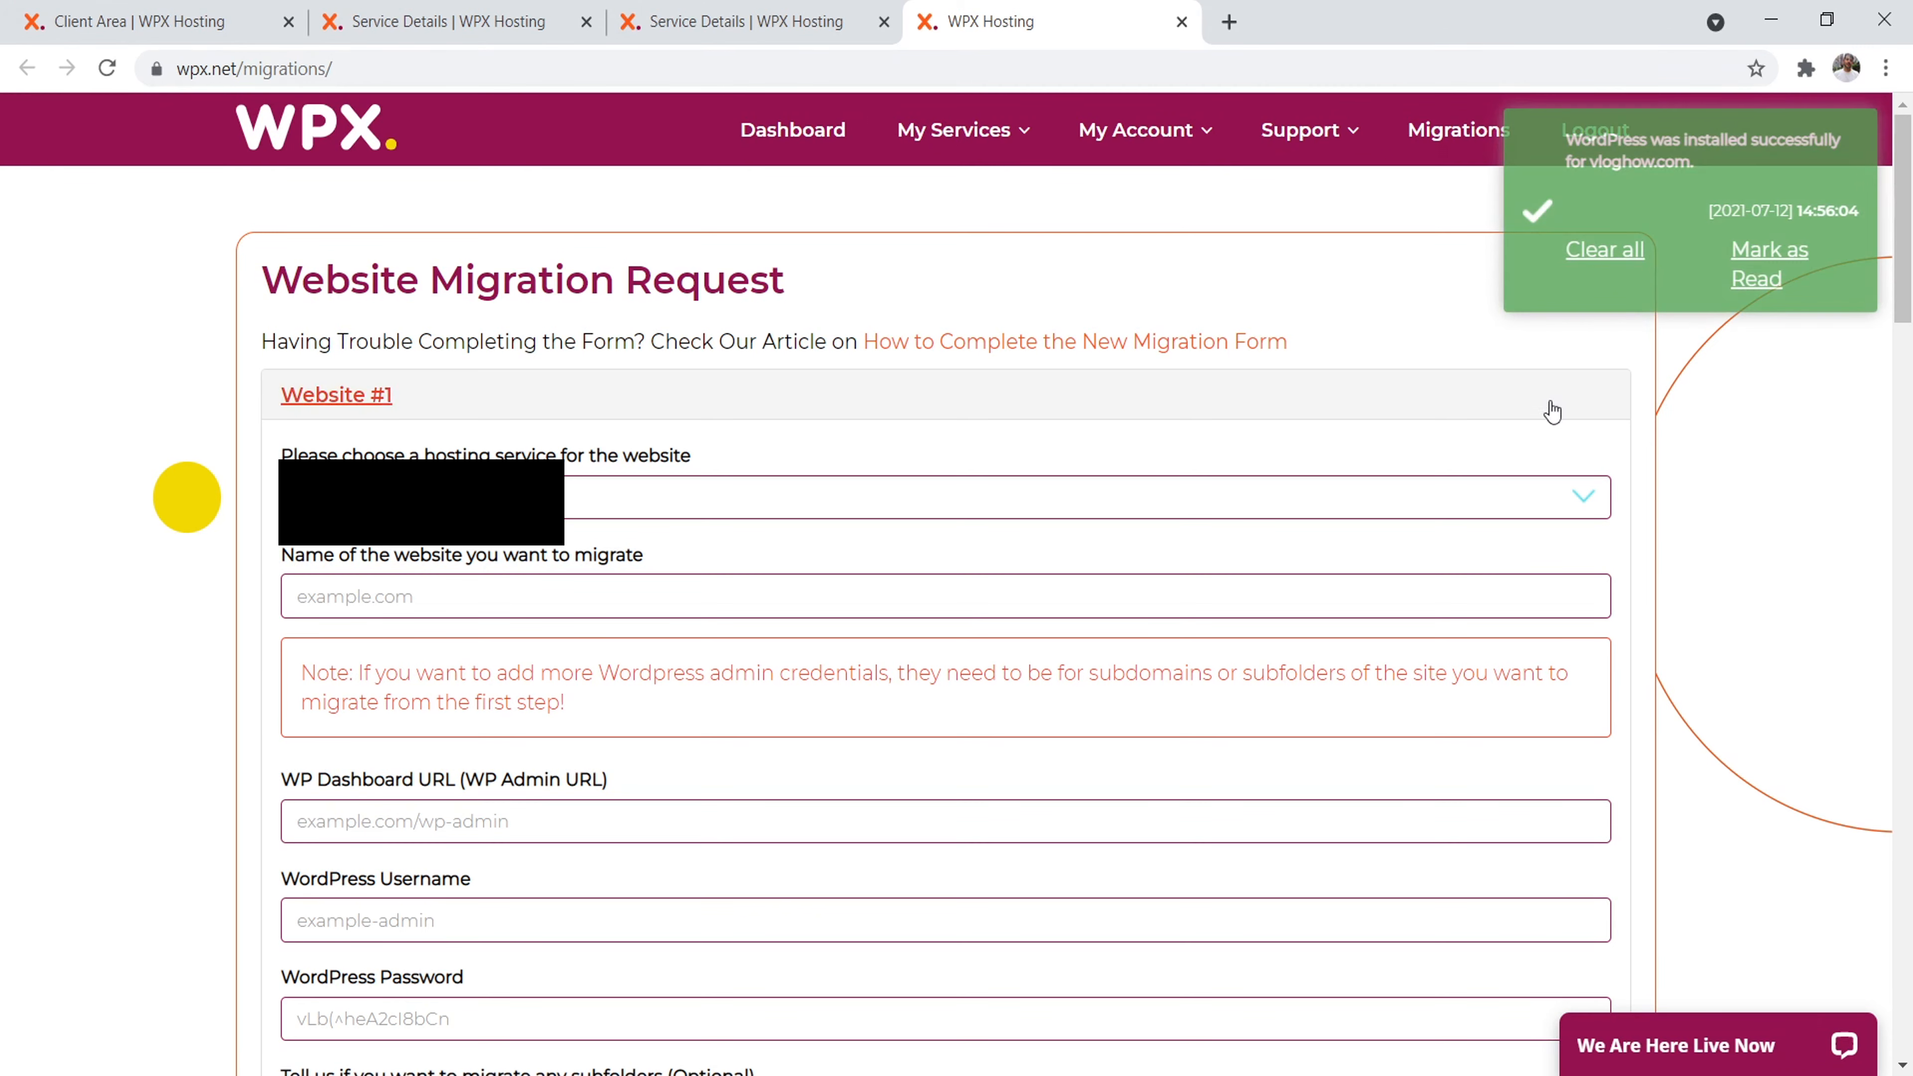
pyautogui.click(1602, 249)
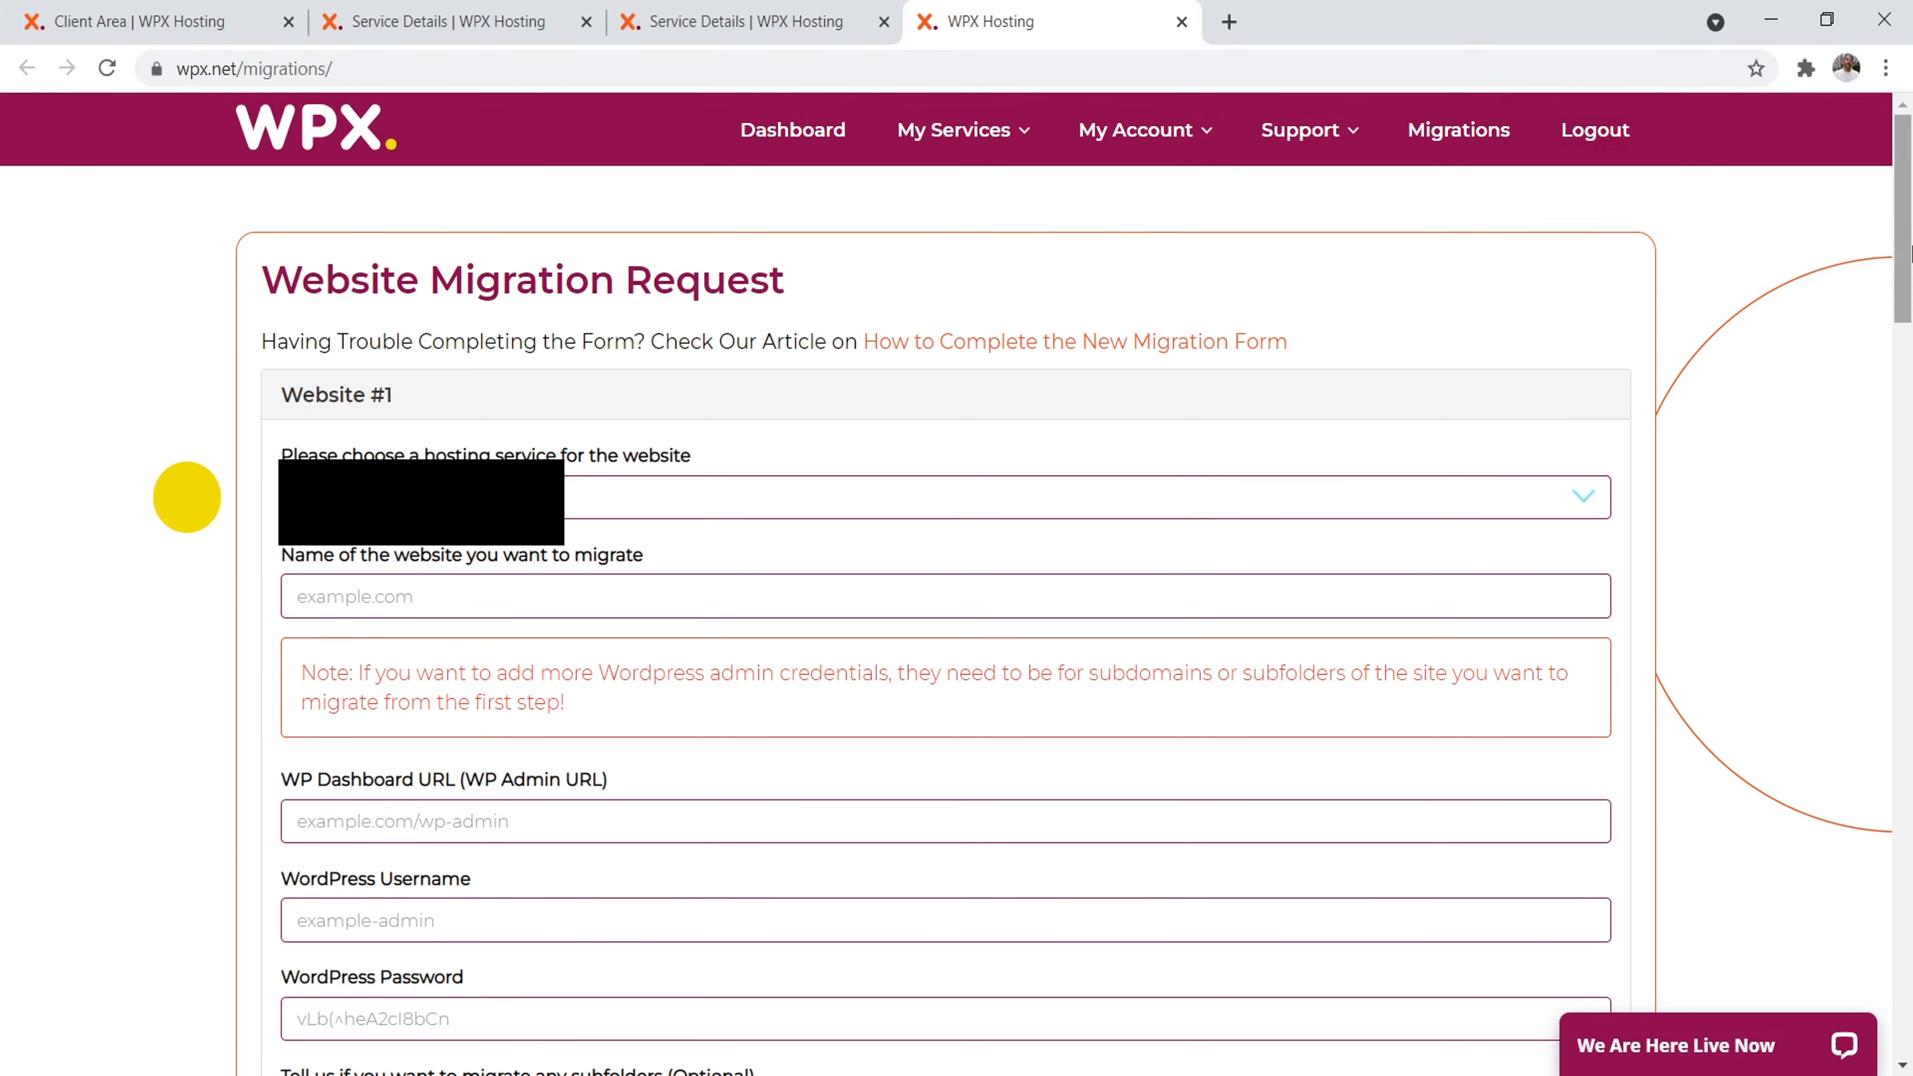
# Review the migration request form, including the migration process choices, email boxes, additional information and caching plugin options
pyautogui.moveTo(1906, 226); pyautogui.dragTo(1908, 307)
pyautogui.scroll(-8, 531, 369)
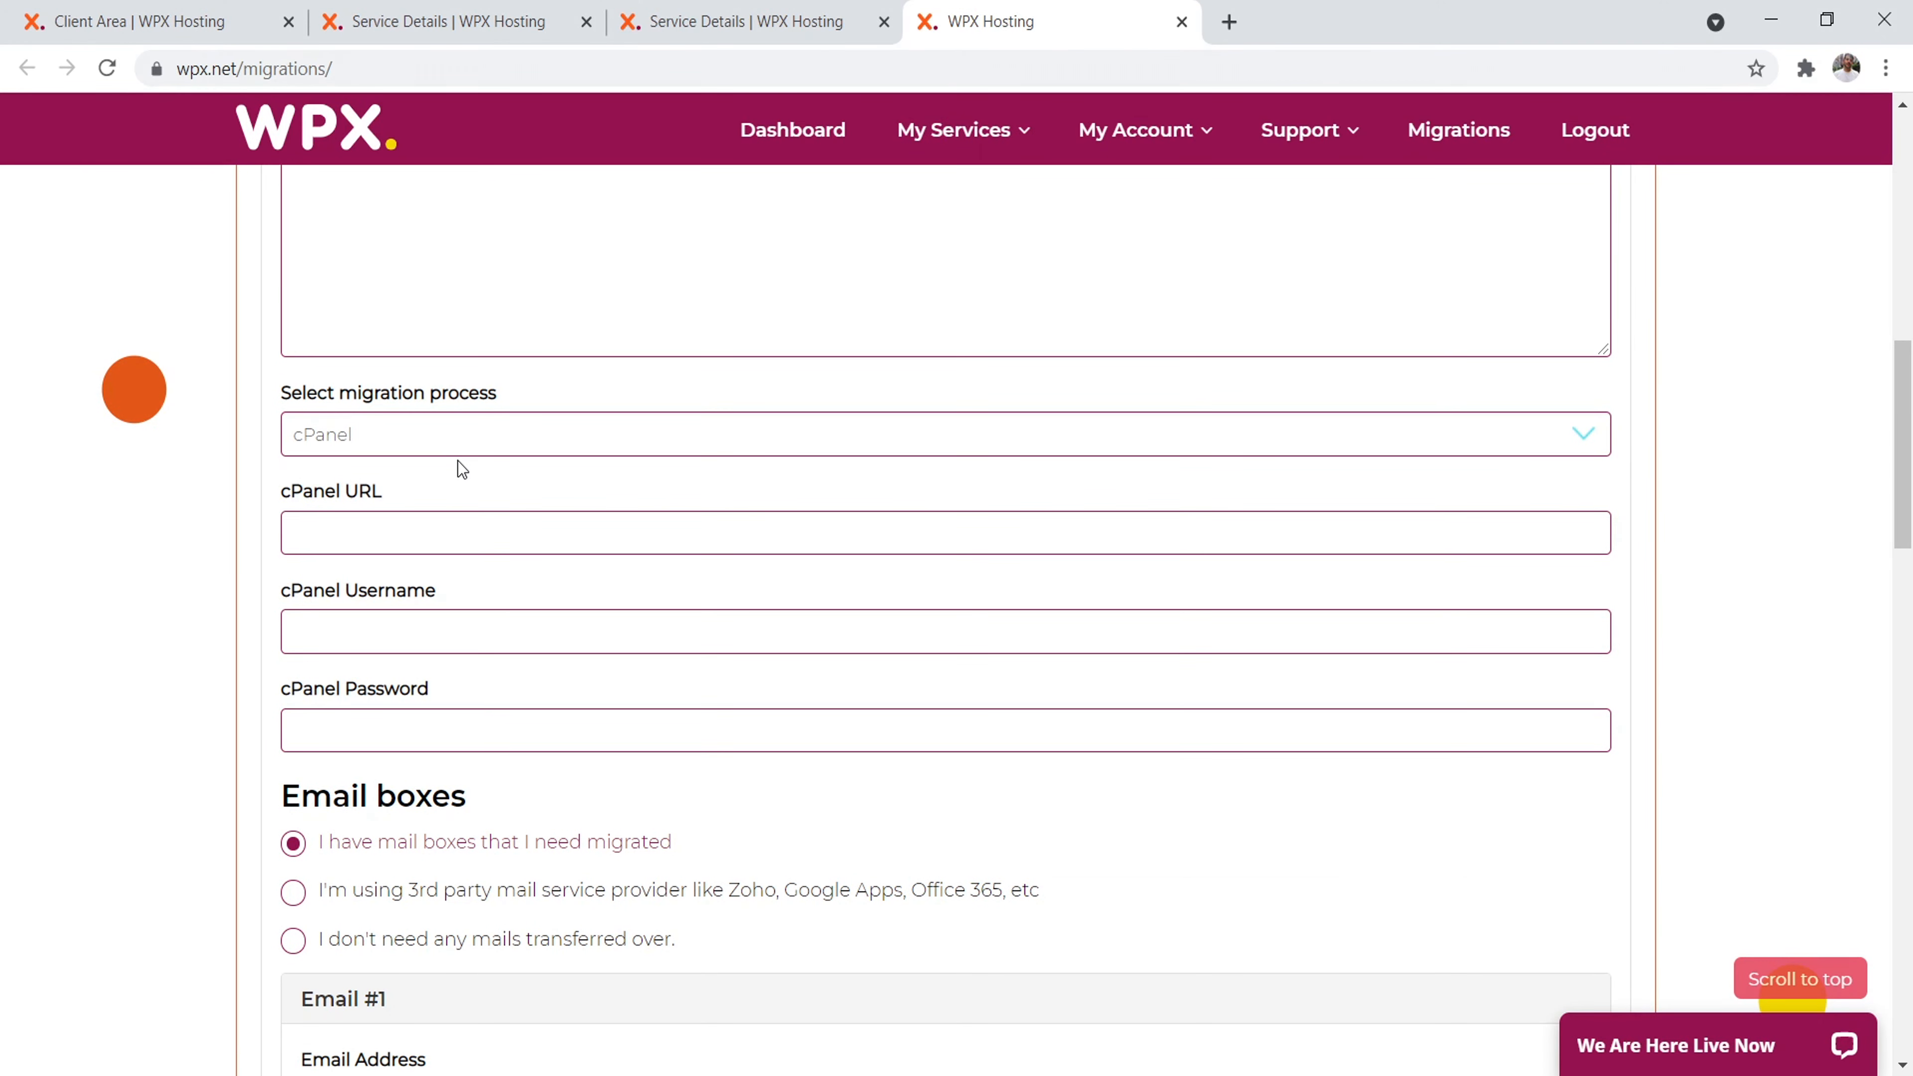
pyautogui.click(449, 444)
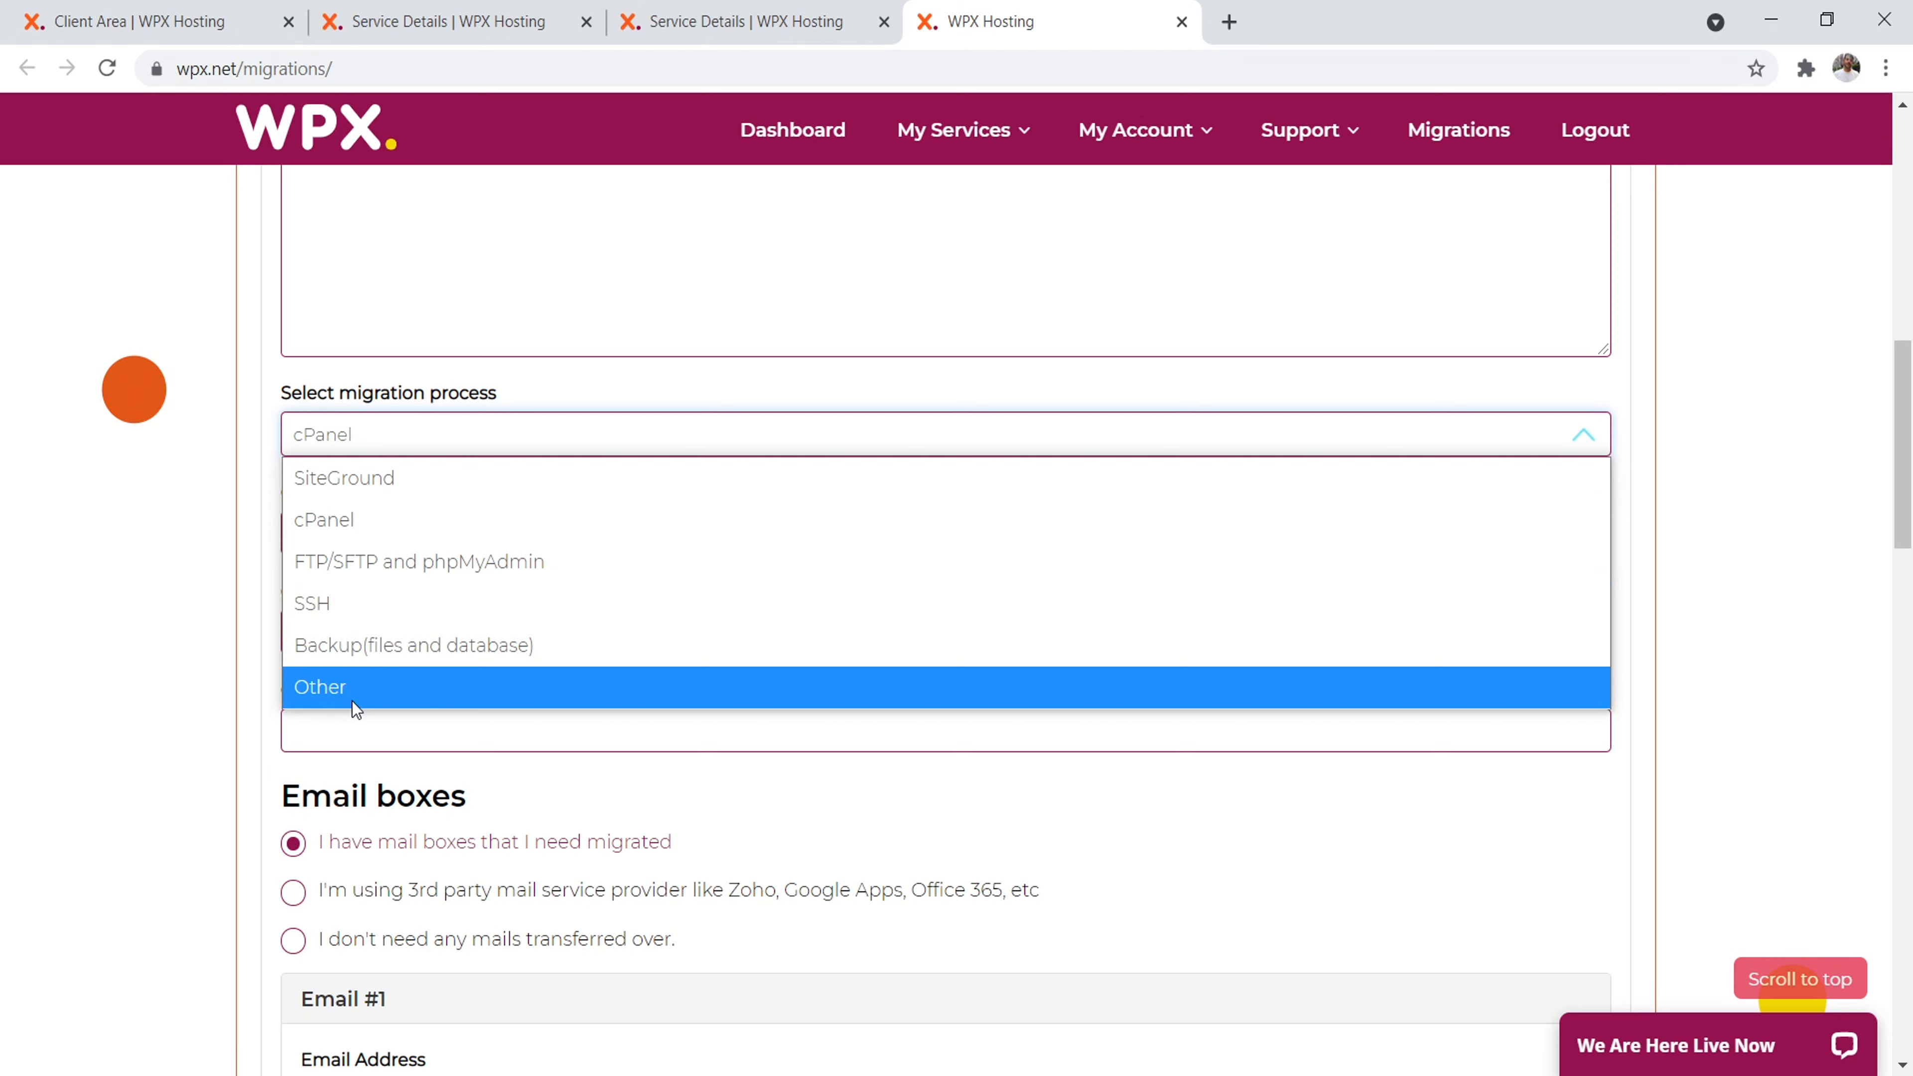
pyautogui.click(188, 624)
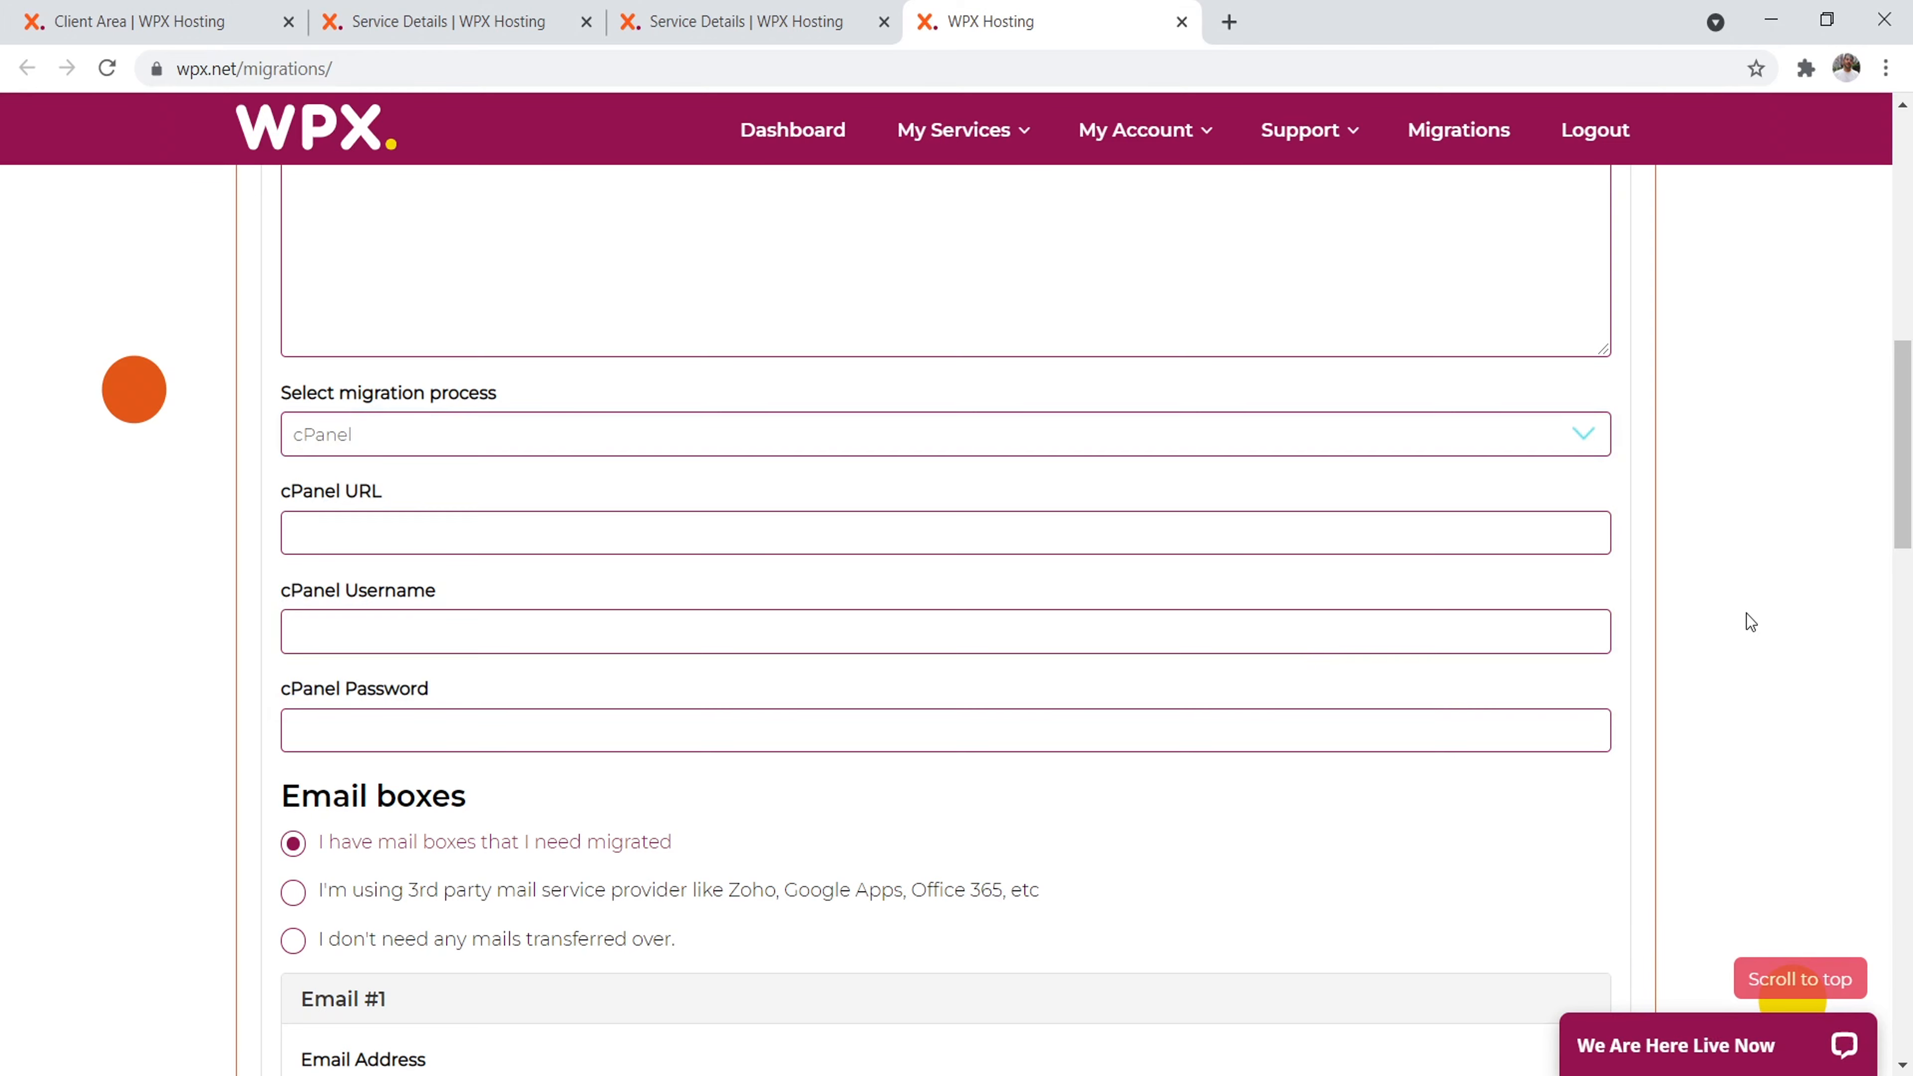
pyautogui.moveTo(1908, 437); pyautogui.dragTo(1910, 473)
pyautogui.moveTo(1896, 549); pyautogui.dragTo(1845, 748)
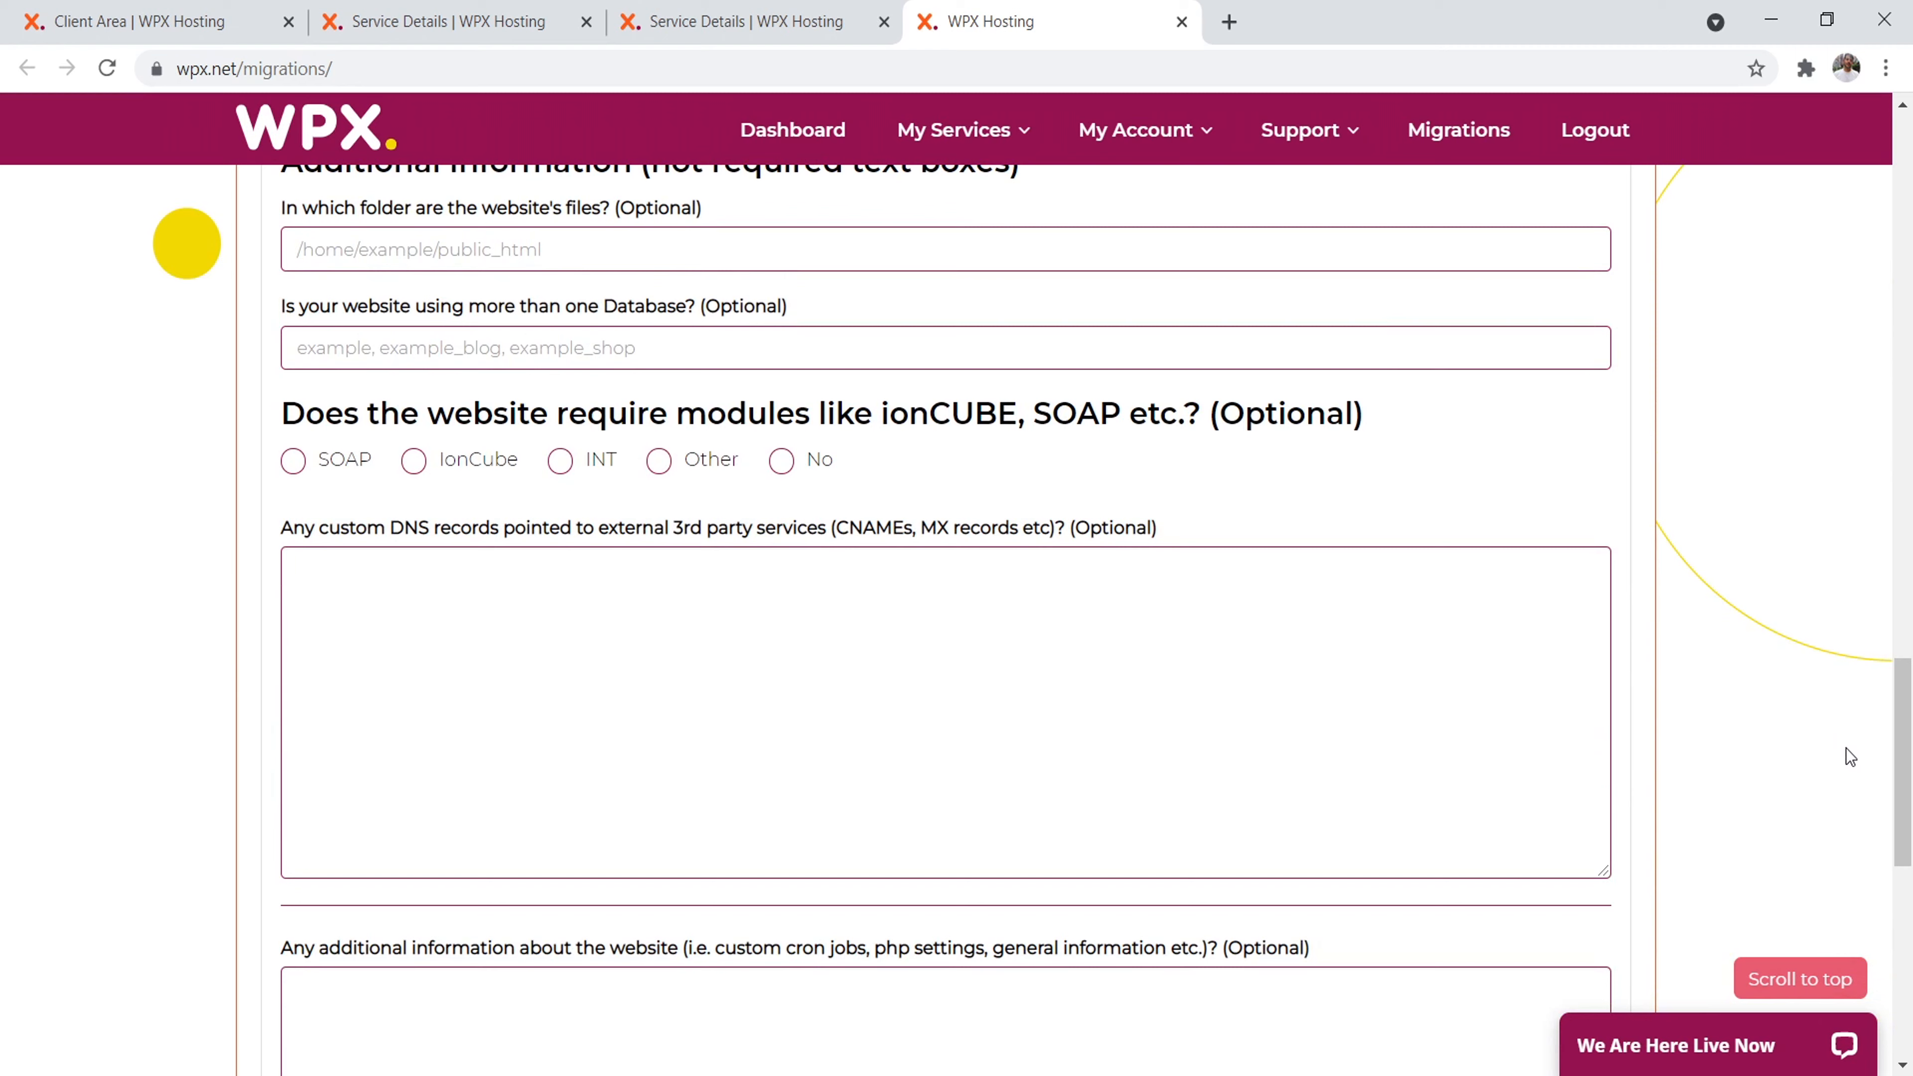
pyautogui.moveTo(1906, 689); pyautogui.dragTo(1910, 826)
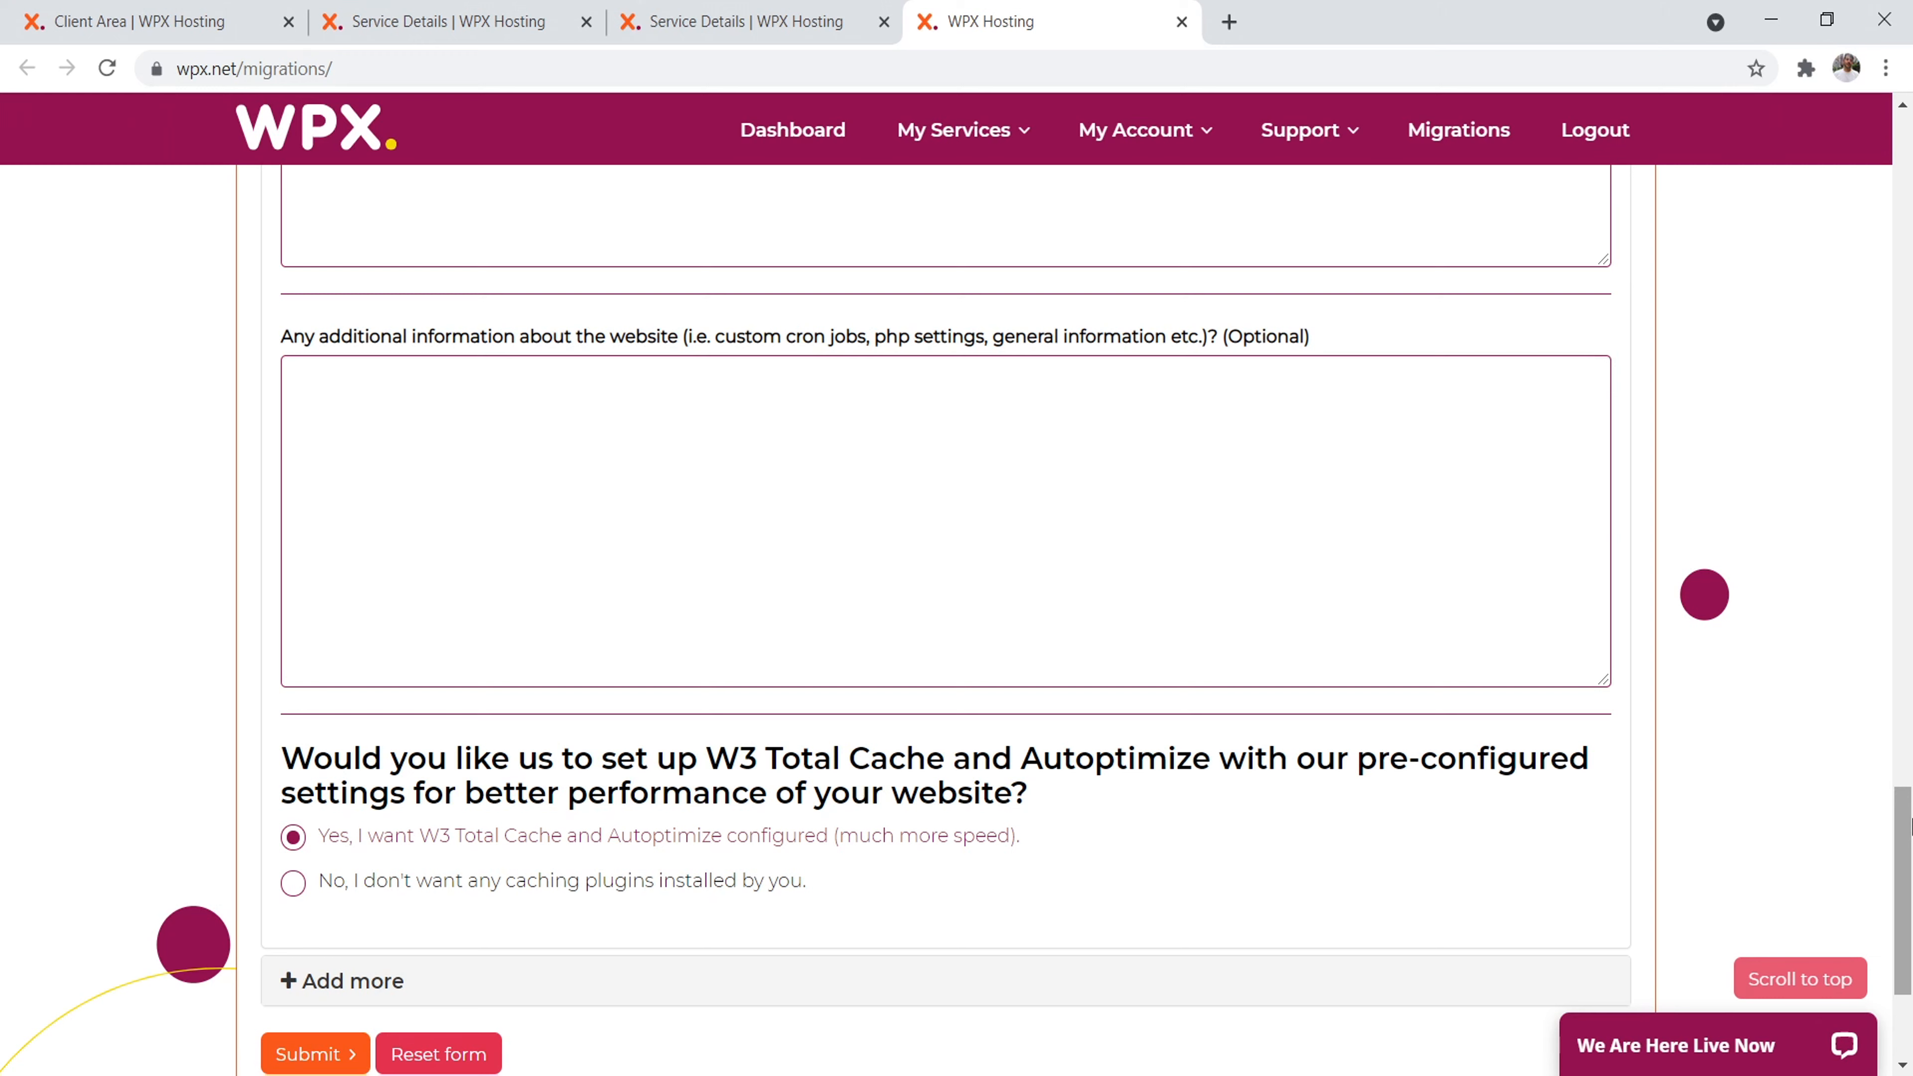
pyautogui.moveTo(1909, 826); pyautogui.dragTo(1908, 836)
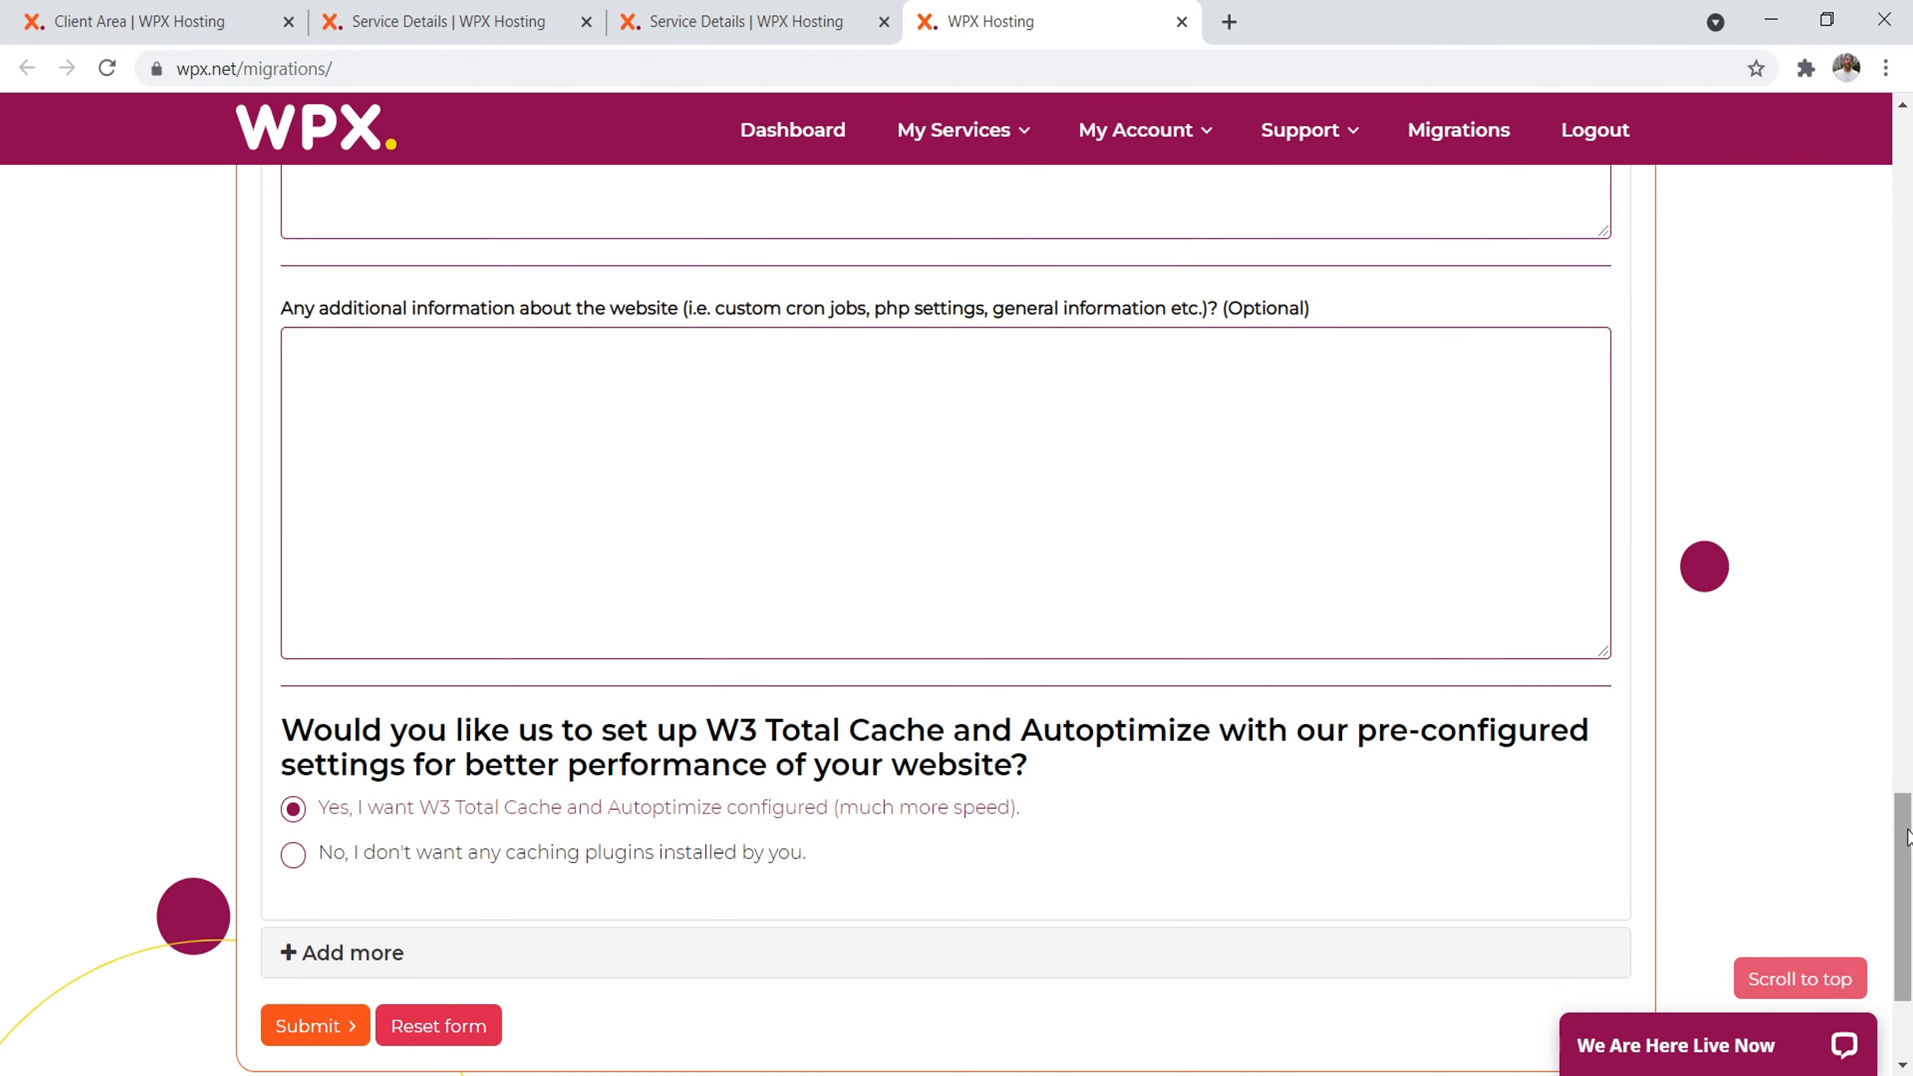
pyautogui.moveTo(1908, 836); pyautogui.dragTo(1899, 883)
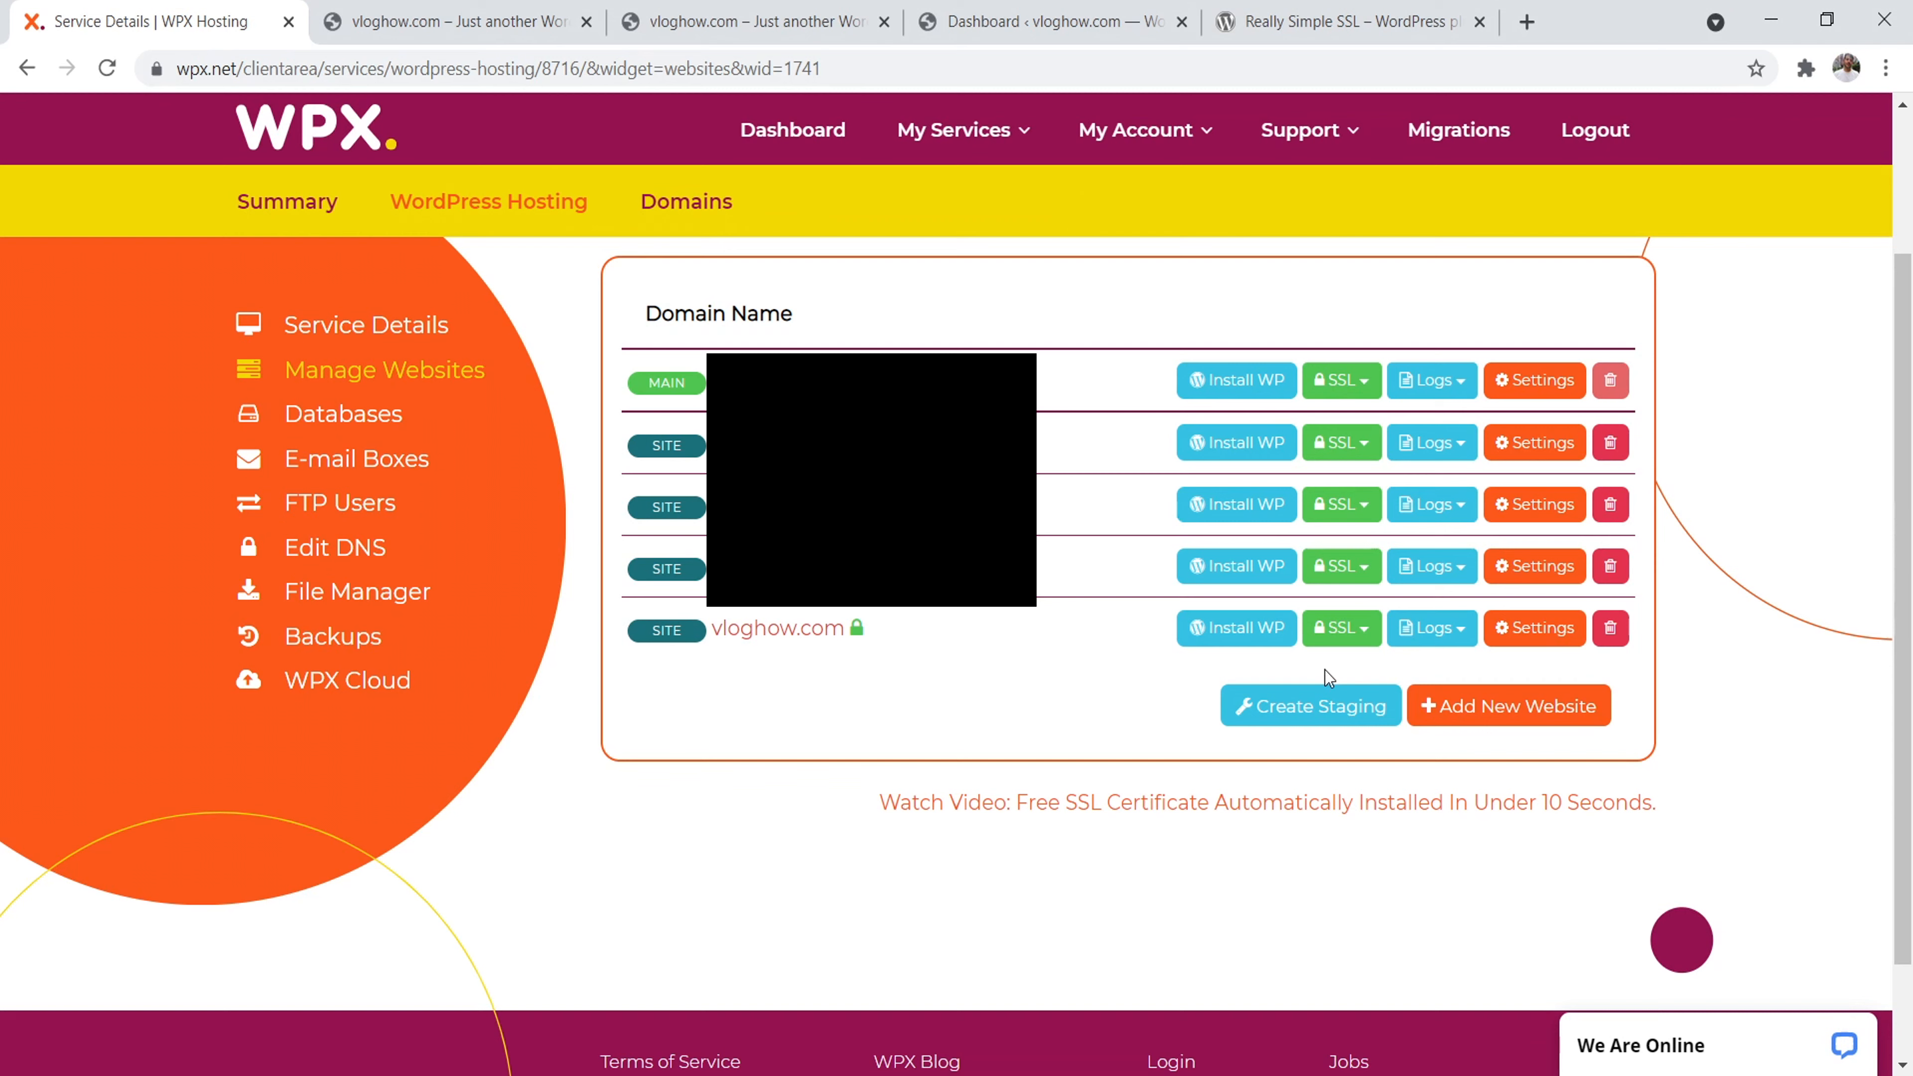
# Show the SSL options for vloghow.com in the website list and compare the connection security of the two open vloghow.com pages
pyautogui.click(1364, 632)
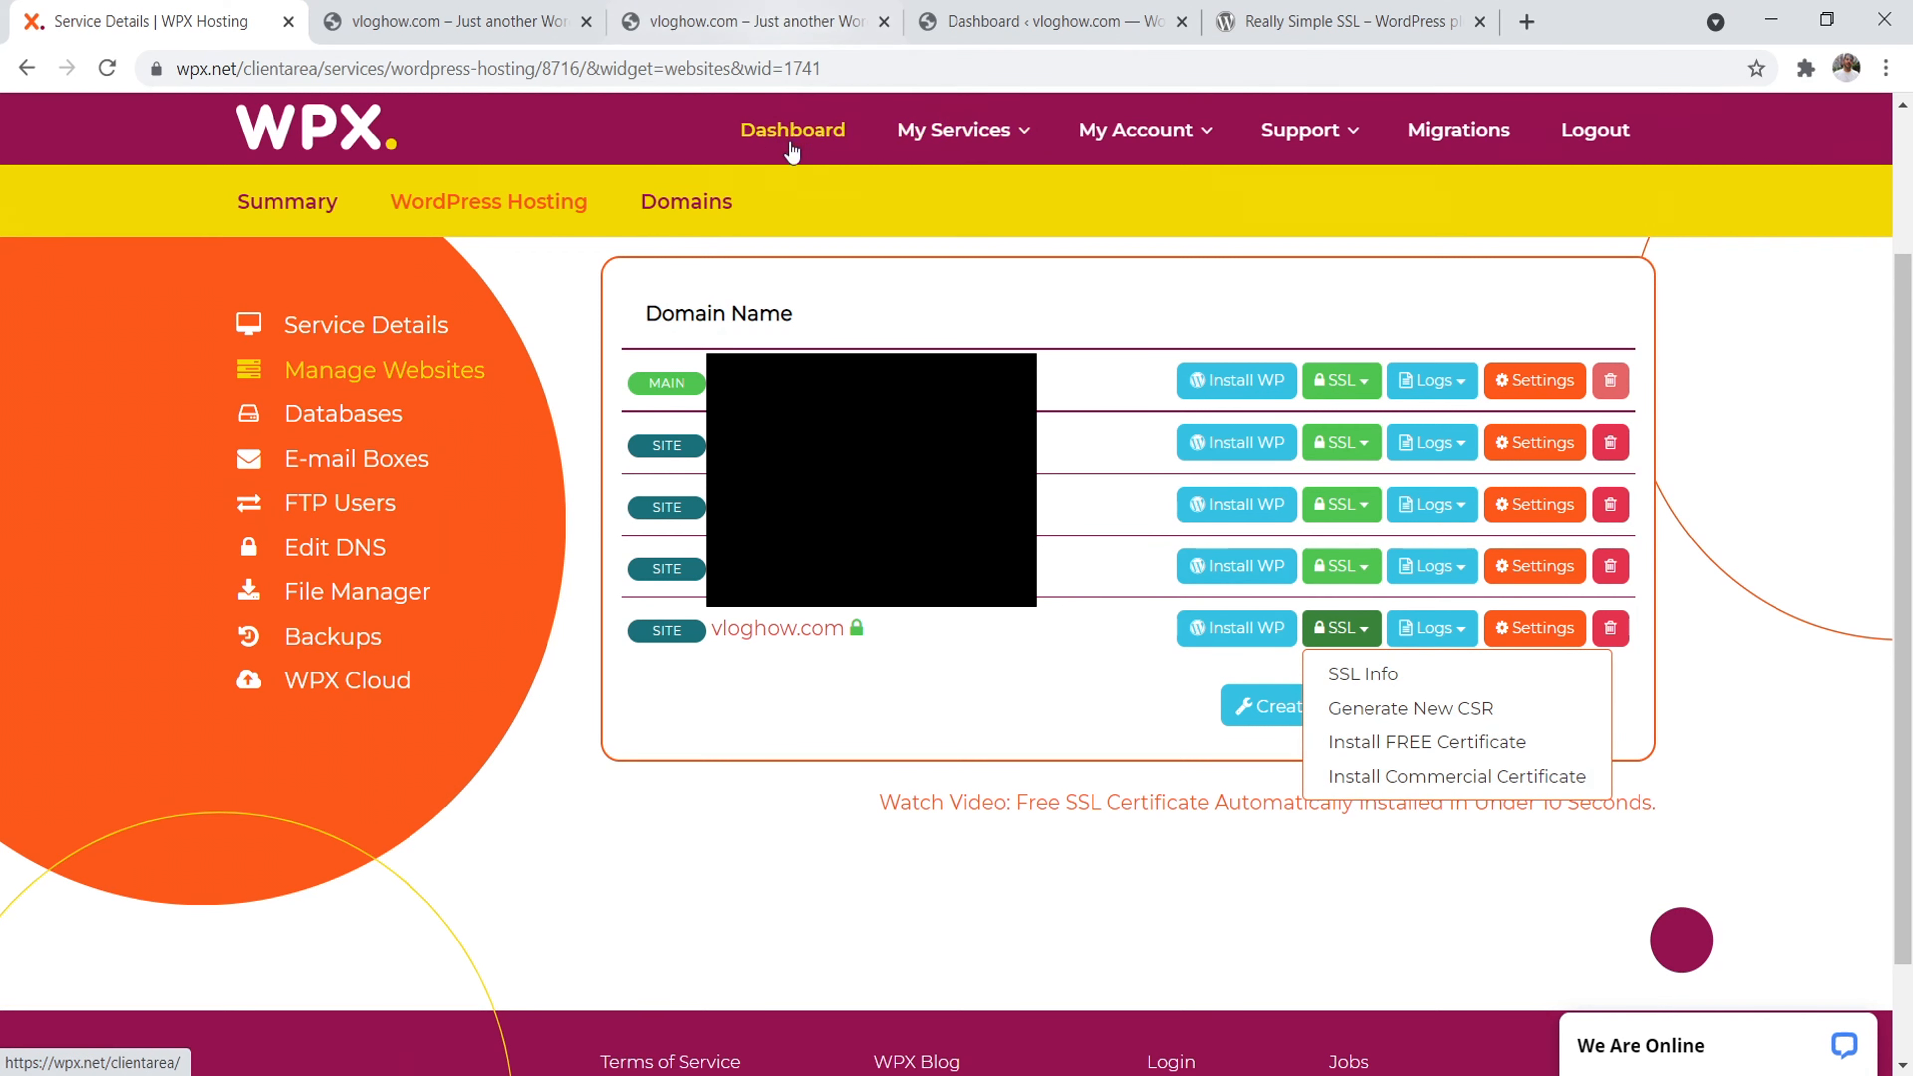
pyautogui.click(484, 9)
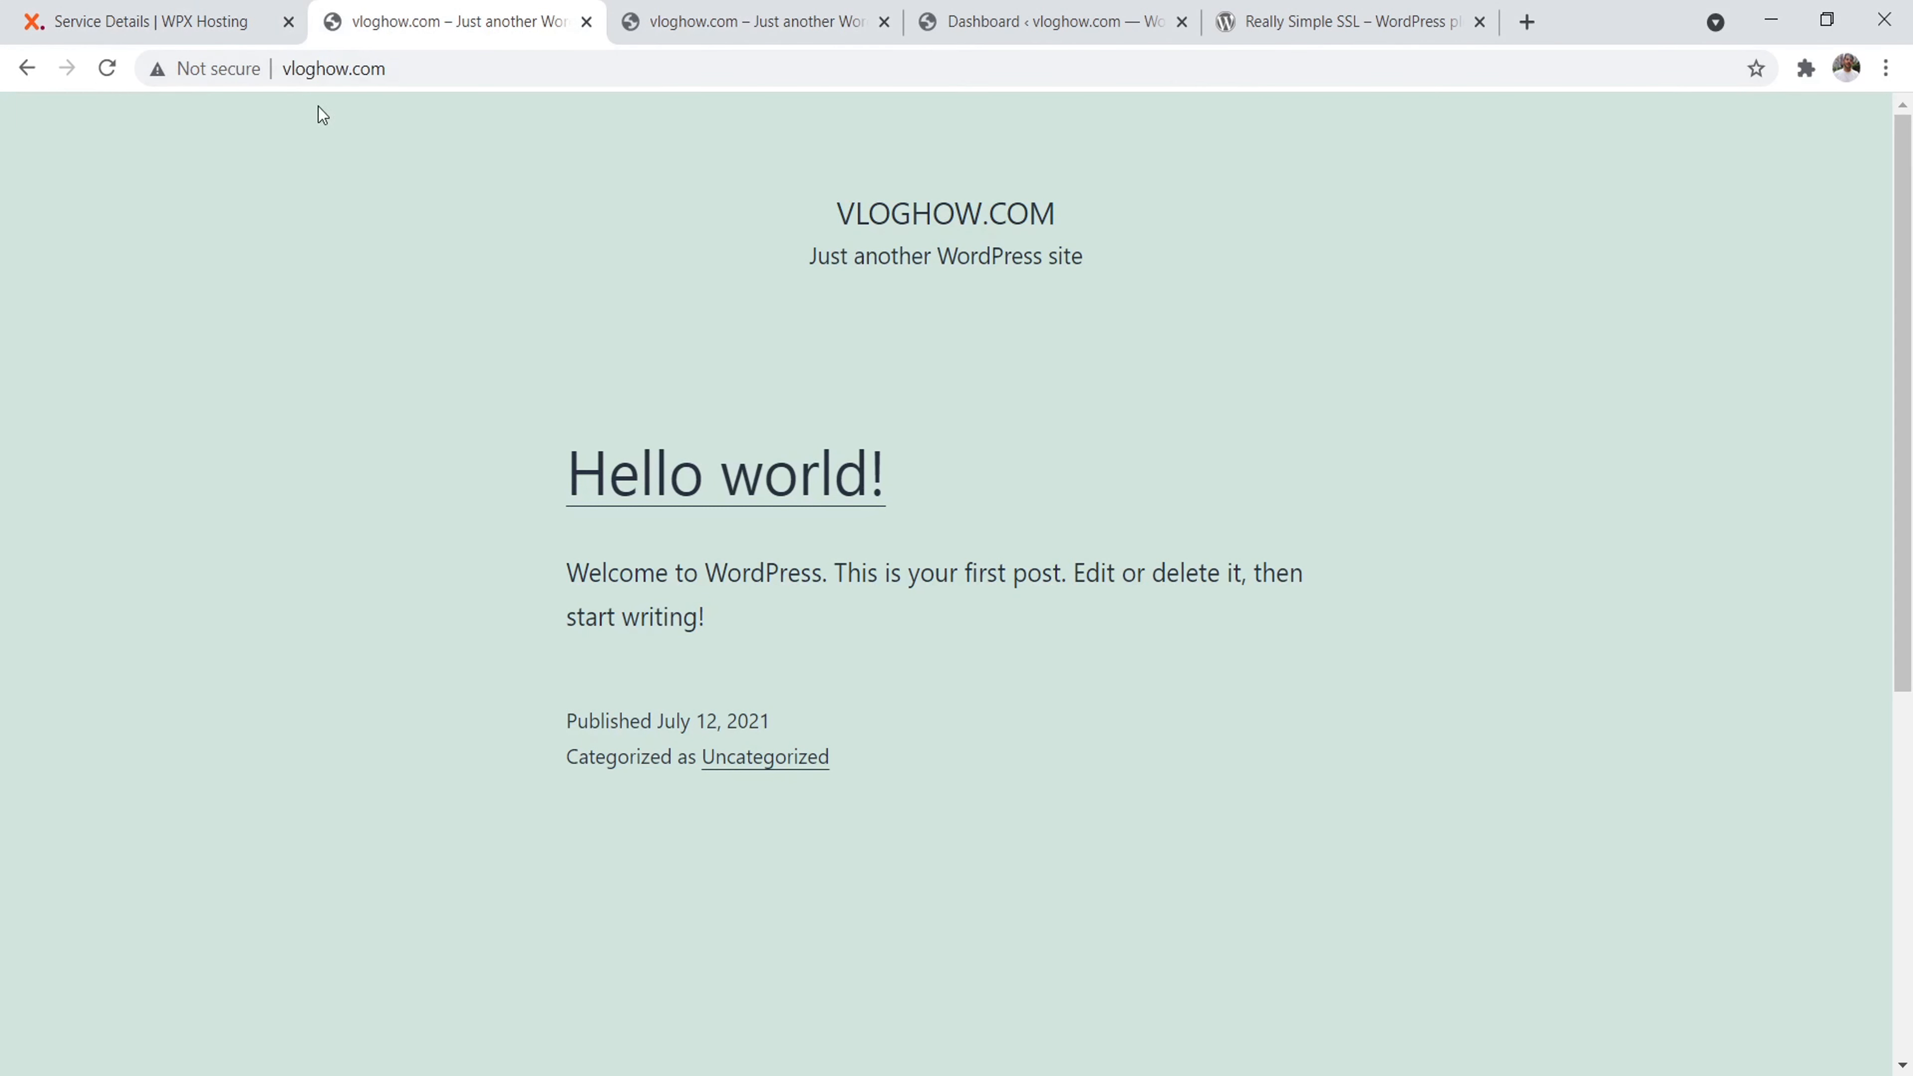
pyautogui.click(756, 9)
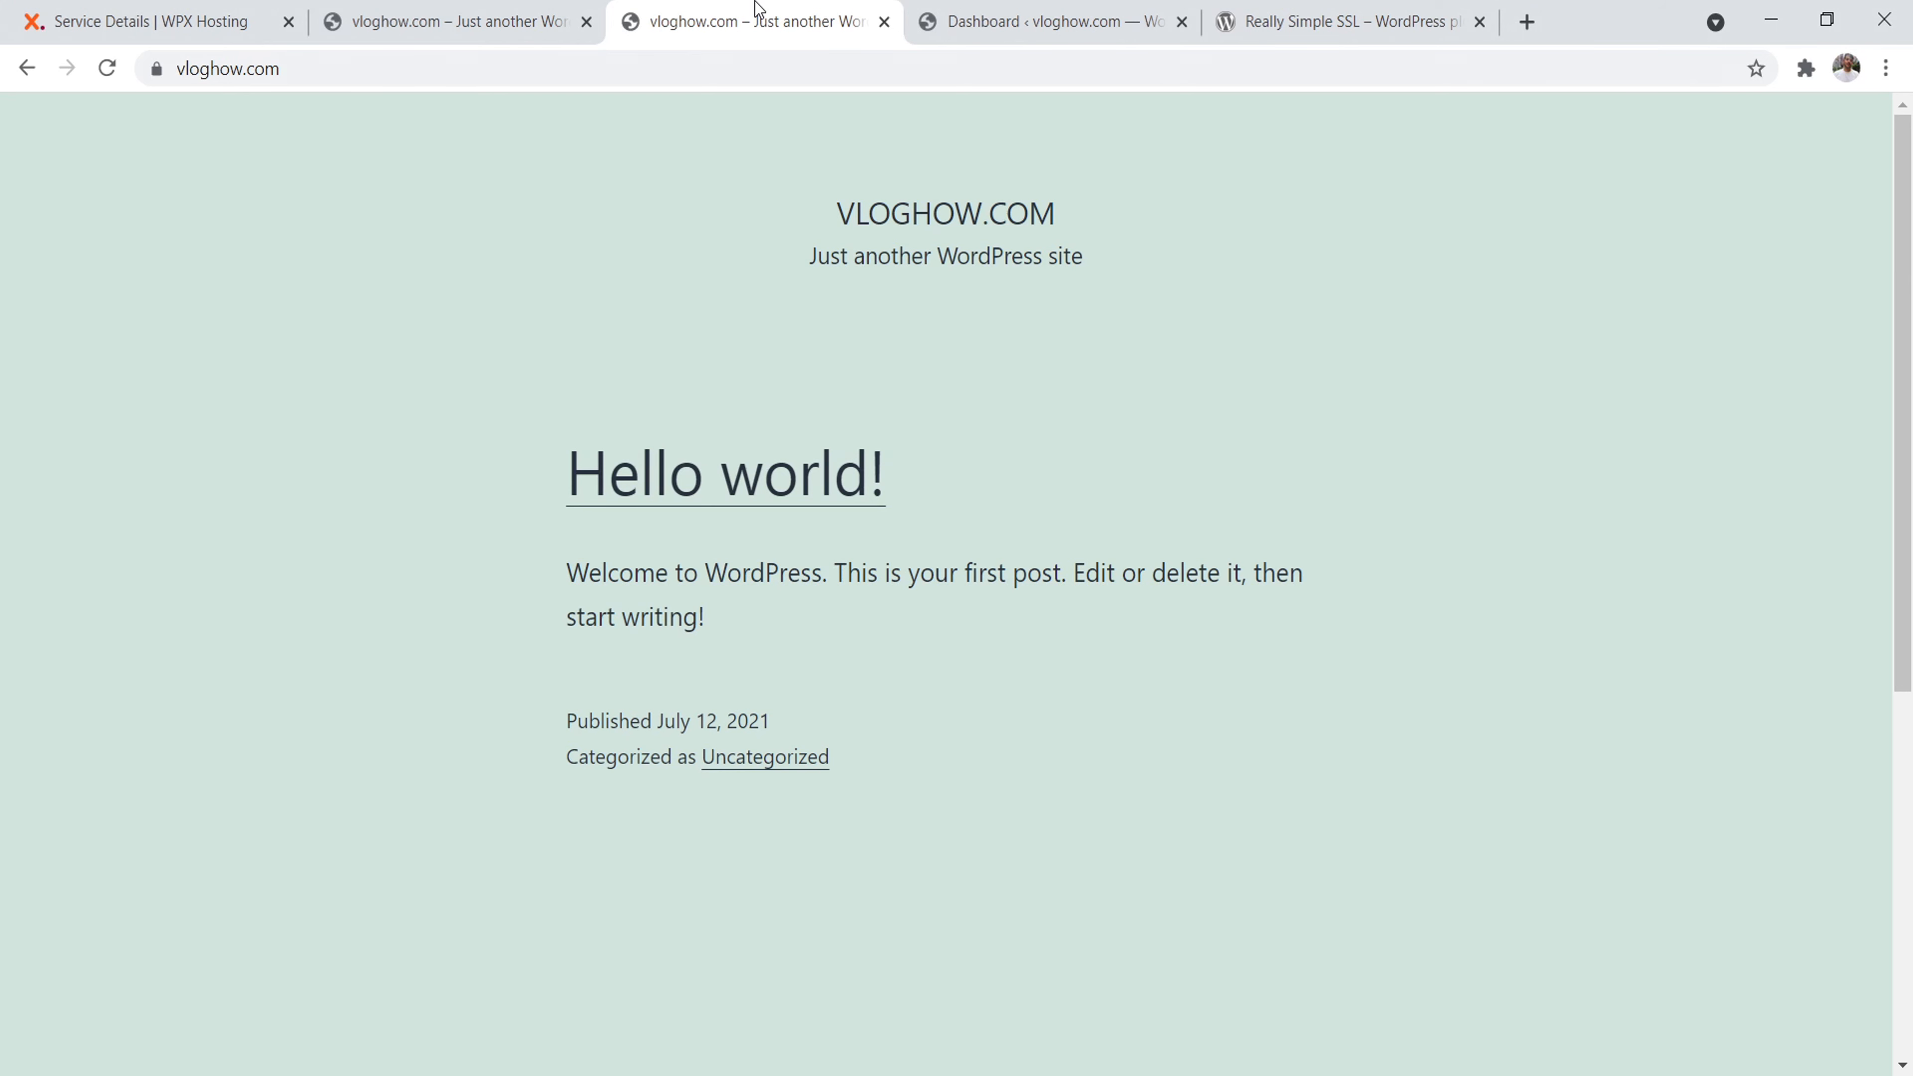
# View the Really Simple SSL plugin page on WordPress.org and examine its description
pyautogui.click(1281, 10)
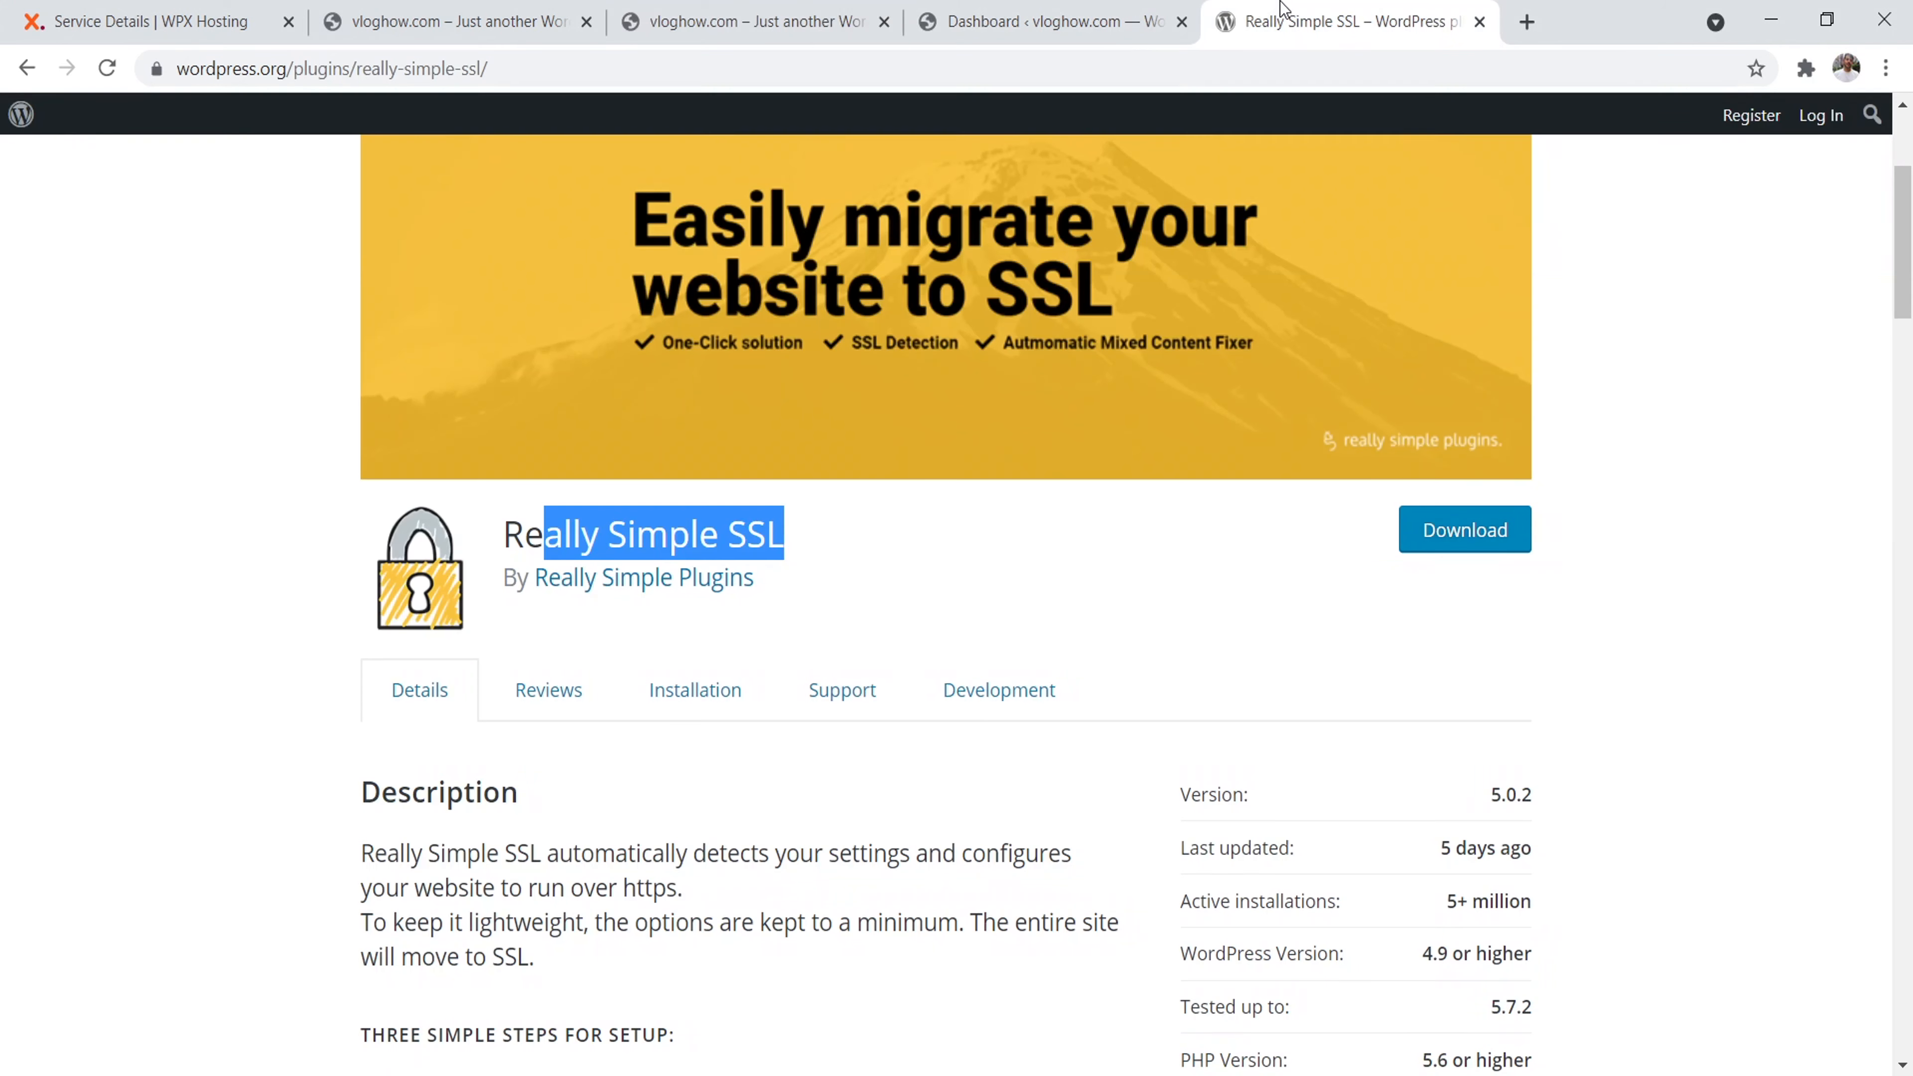
pyautogui.scroll(-1, 926, 301)
pyautogui.click(901, 456)
pyautogui.moveTo(1902, 291)
pyautogui.mouseDown()
pyautogui.moveTo(1889, 426)
pyautogui.moveTo(1902, 313)
pyautogui.mouseUp()
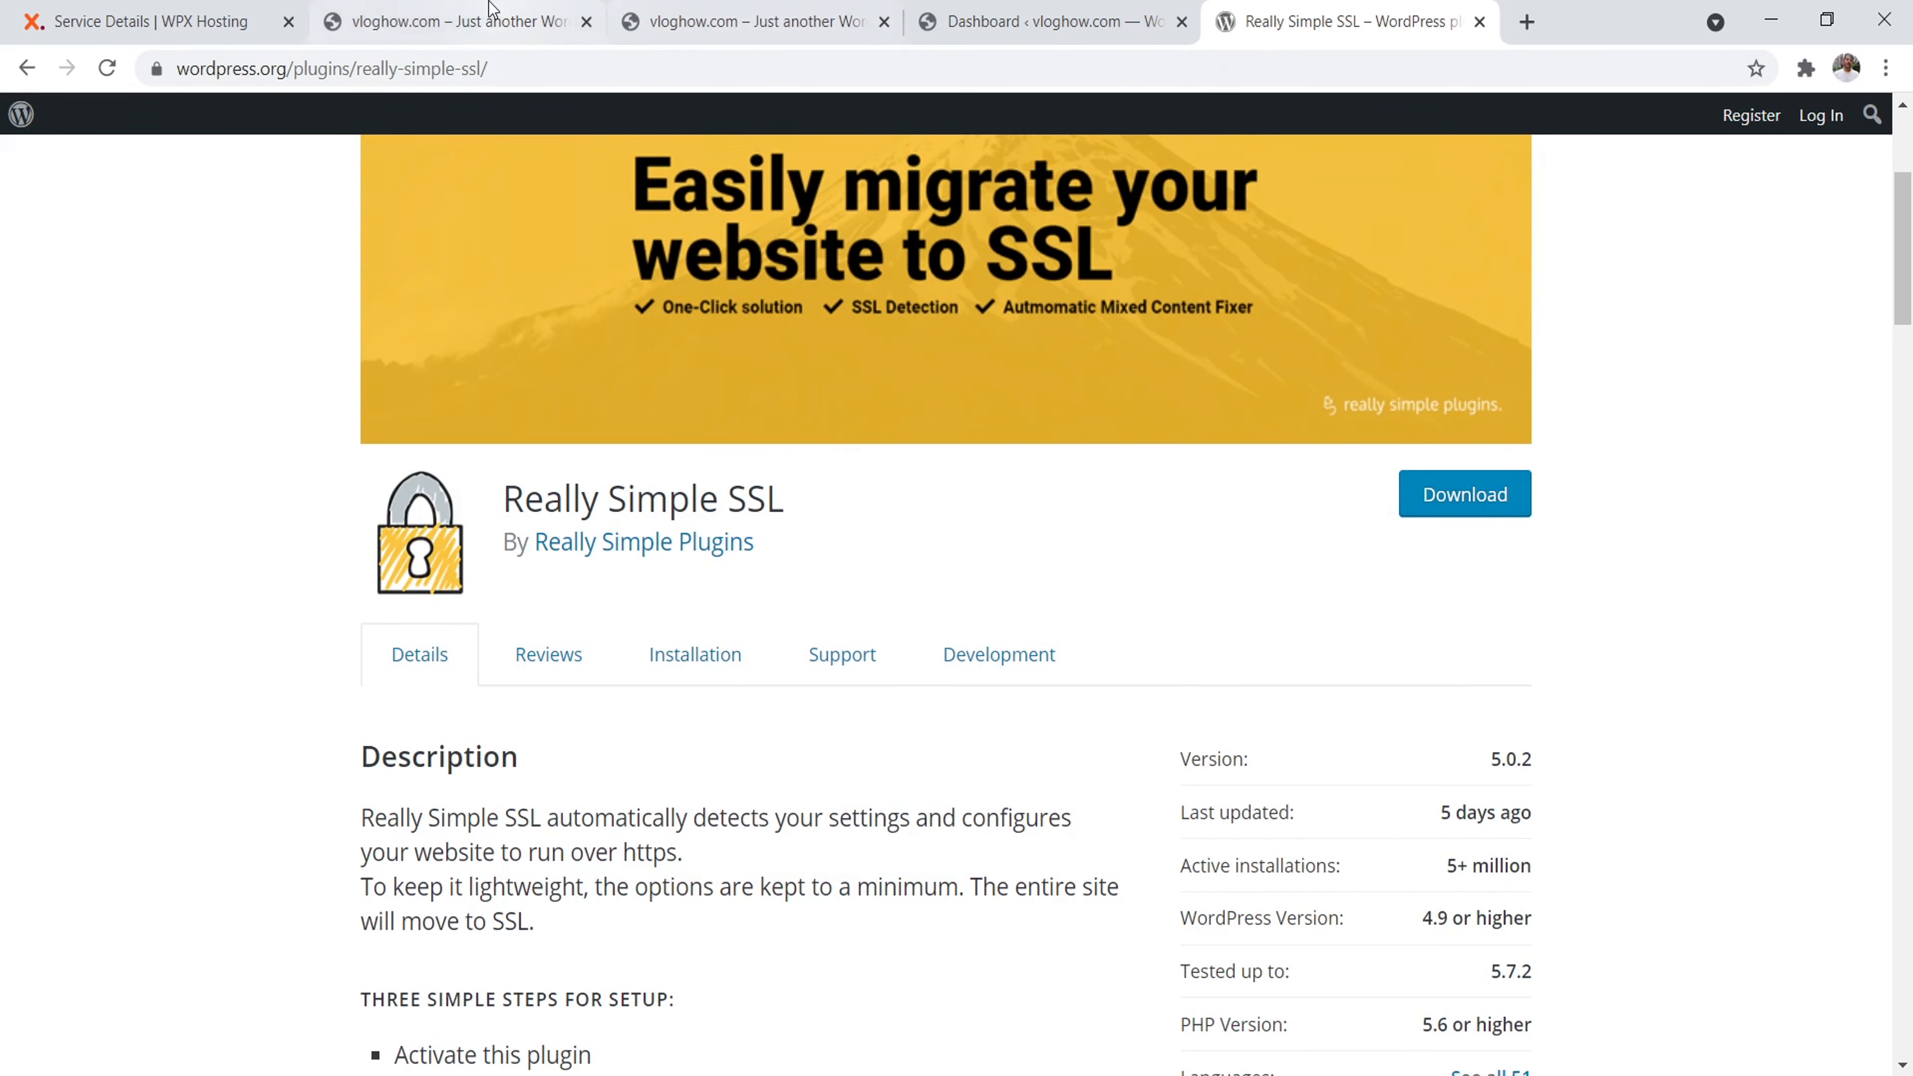
# Compare the address bar security of the two vloghow.com pages again and return to the Really Simple SSL plugin page
pyautogui.click(493, 18)
pyautogui.click(687, 7)
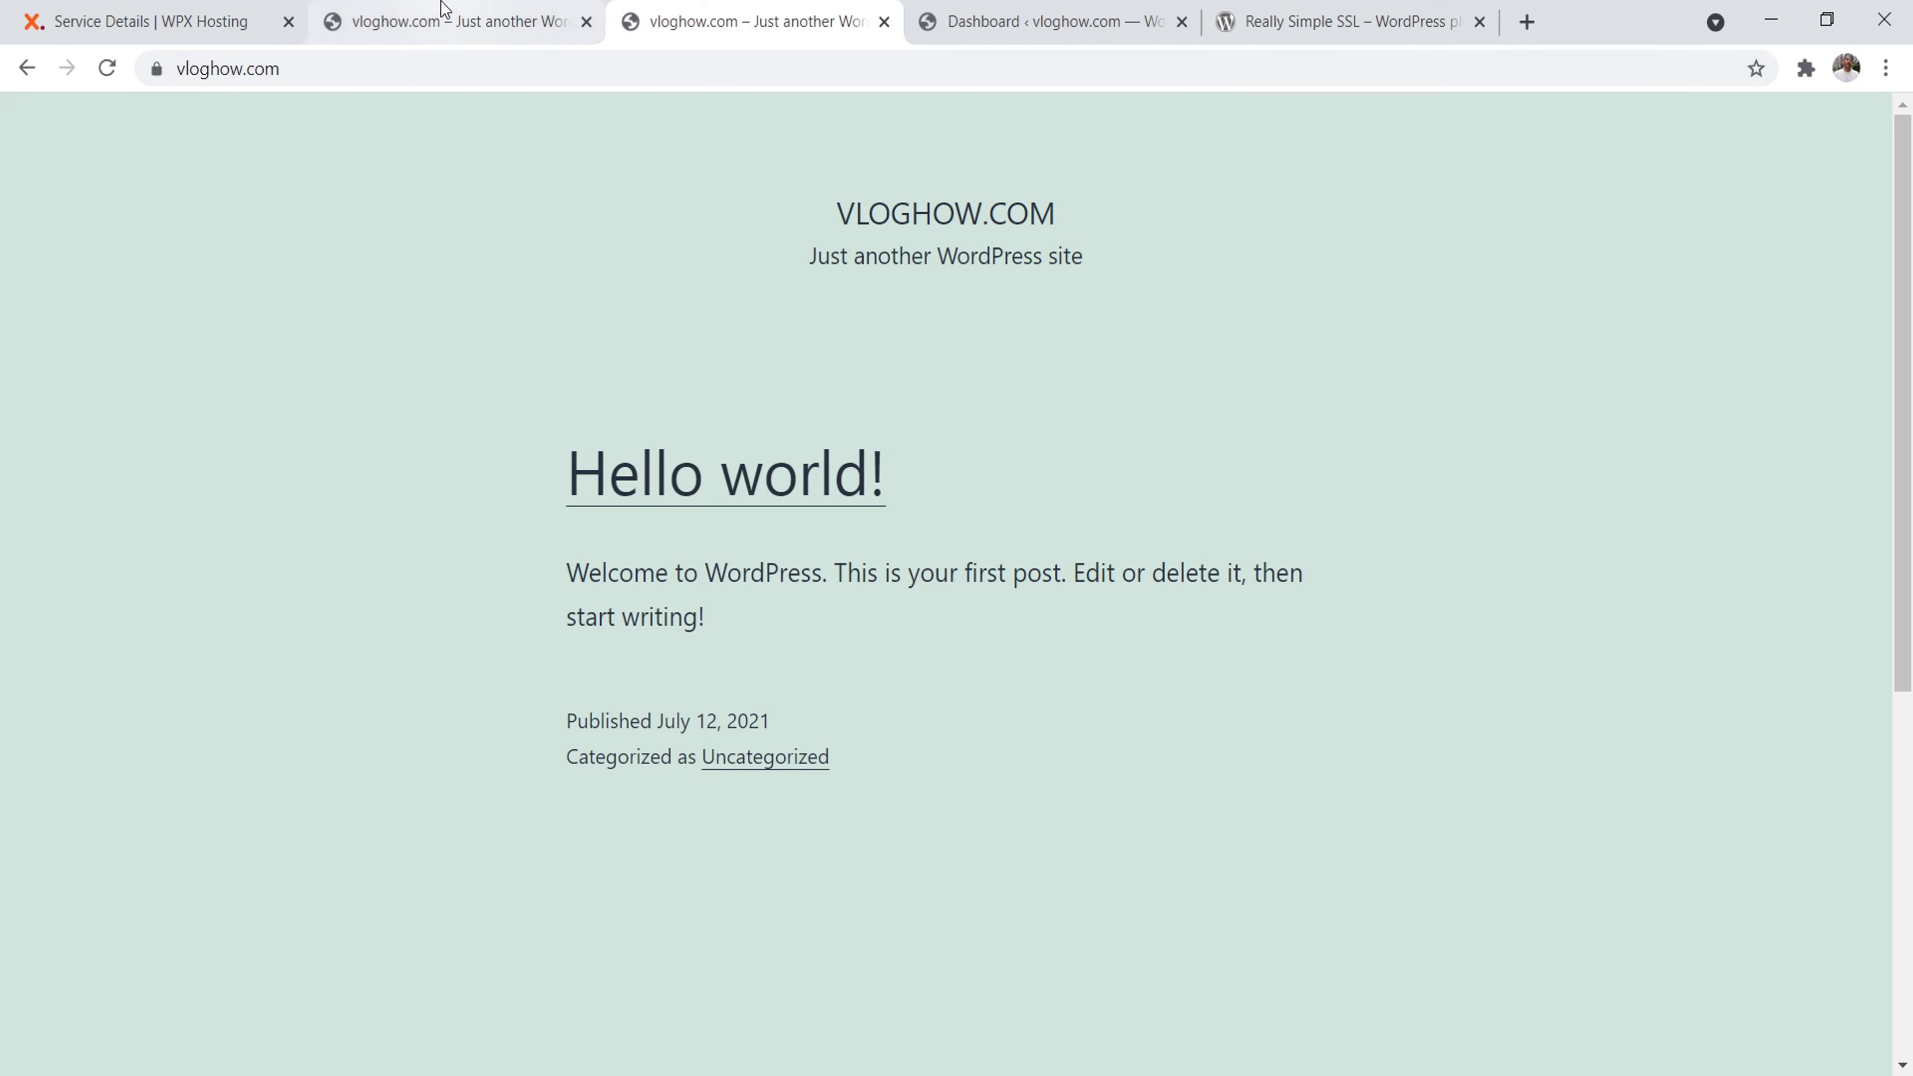
pyautogui.click(452, 13)
pyautogui.click(726, 9)
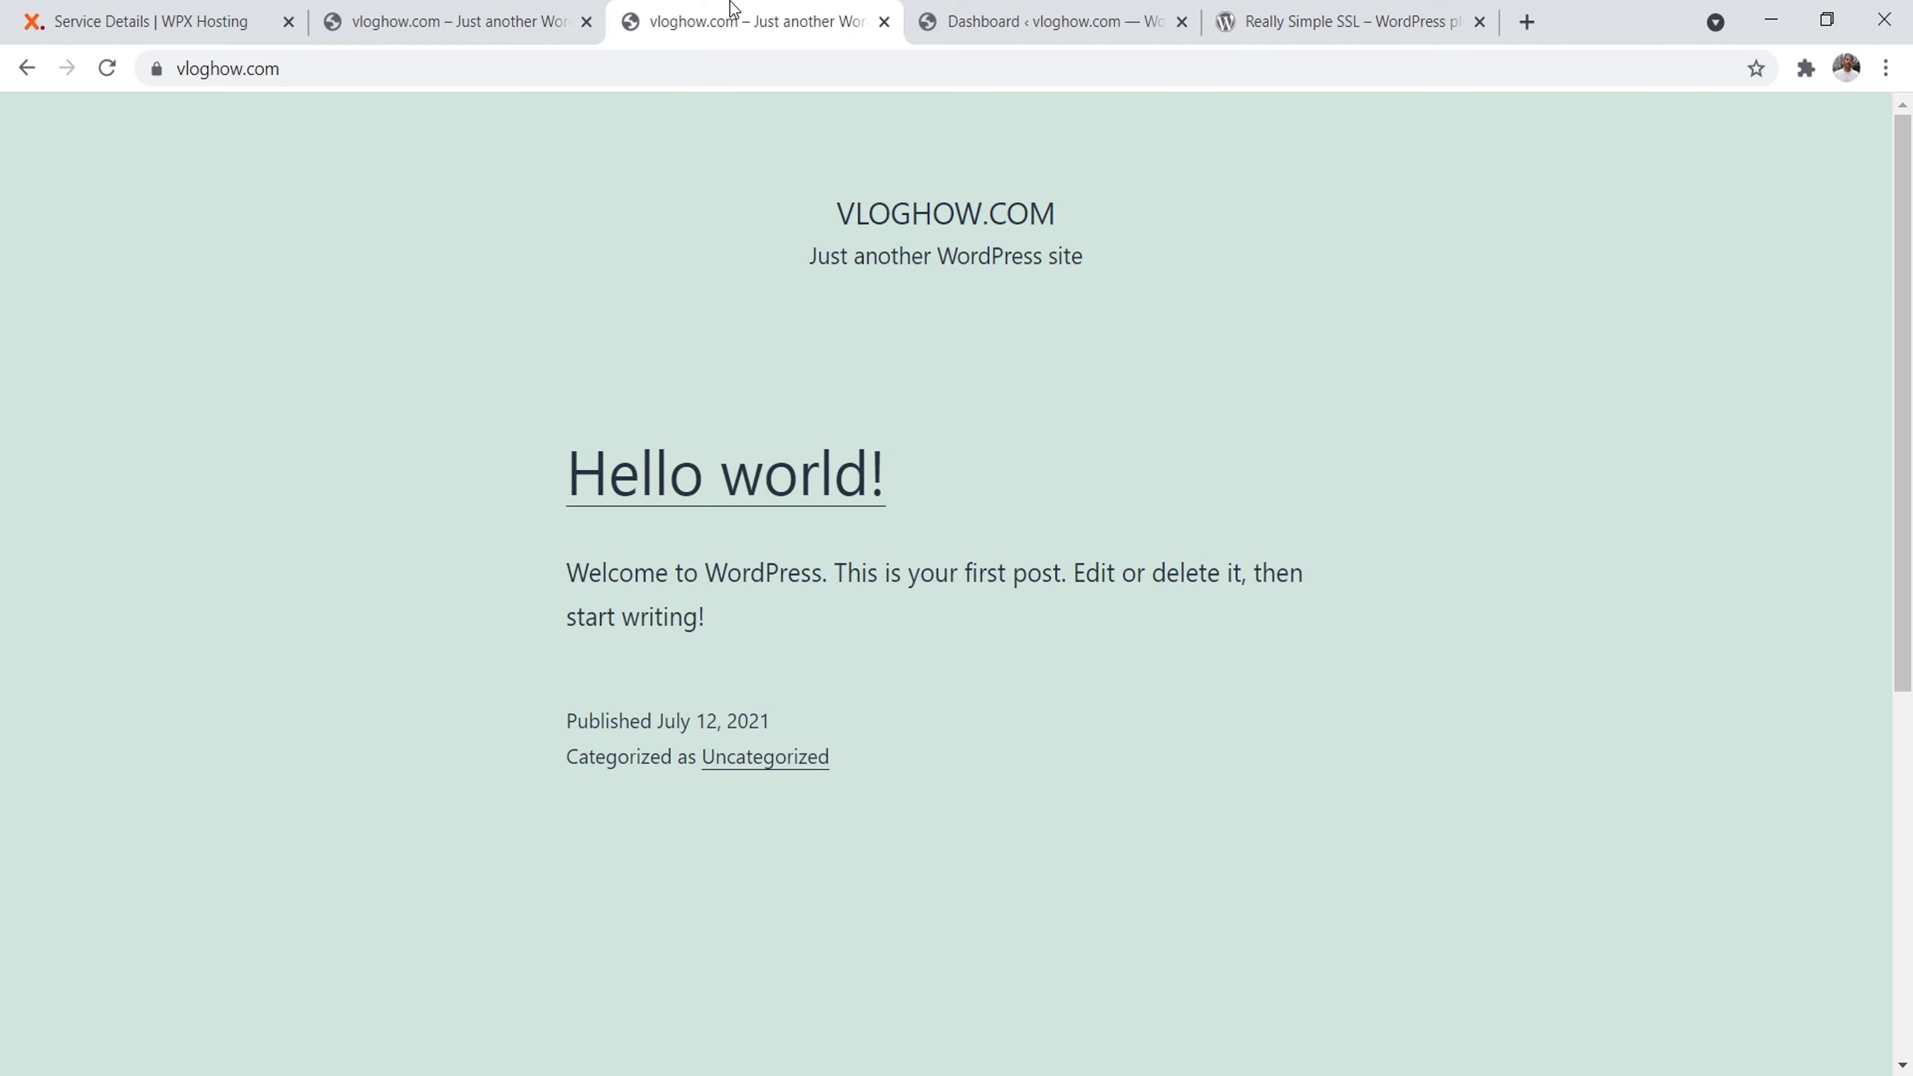
pyautogui.click(1280, 13)
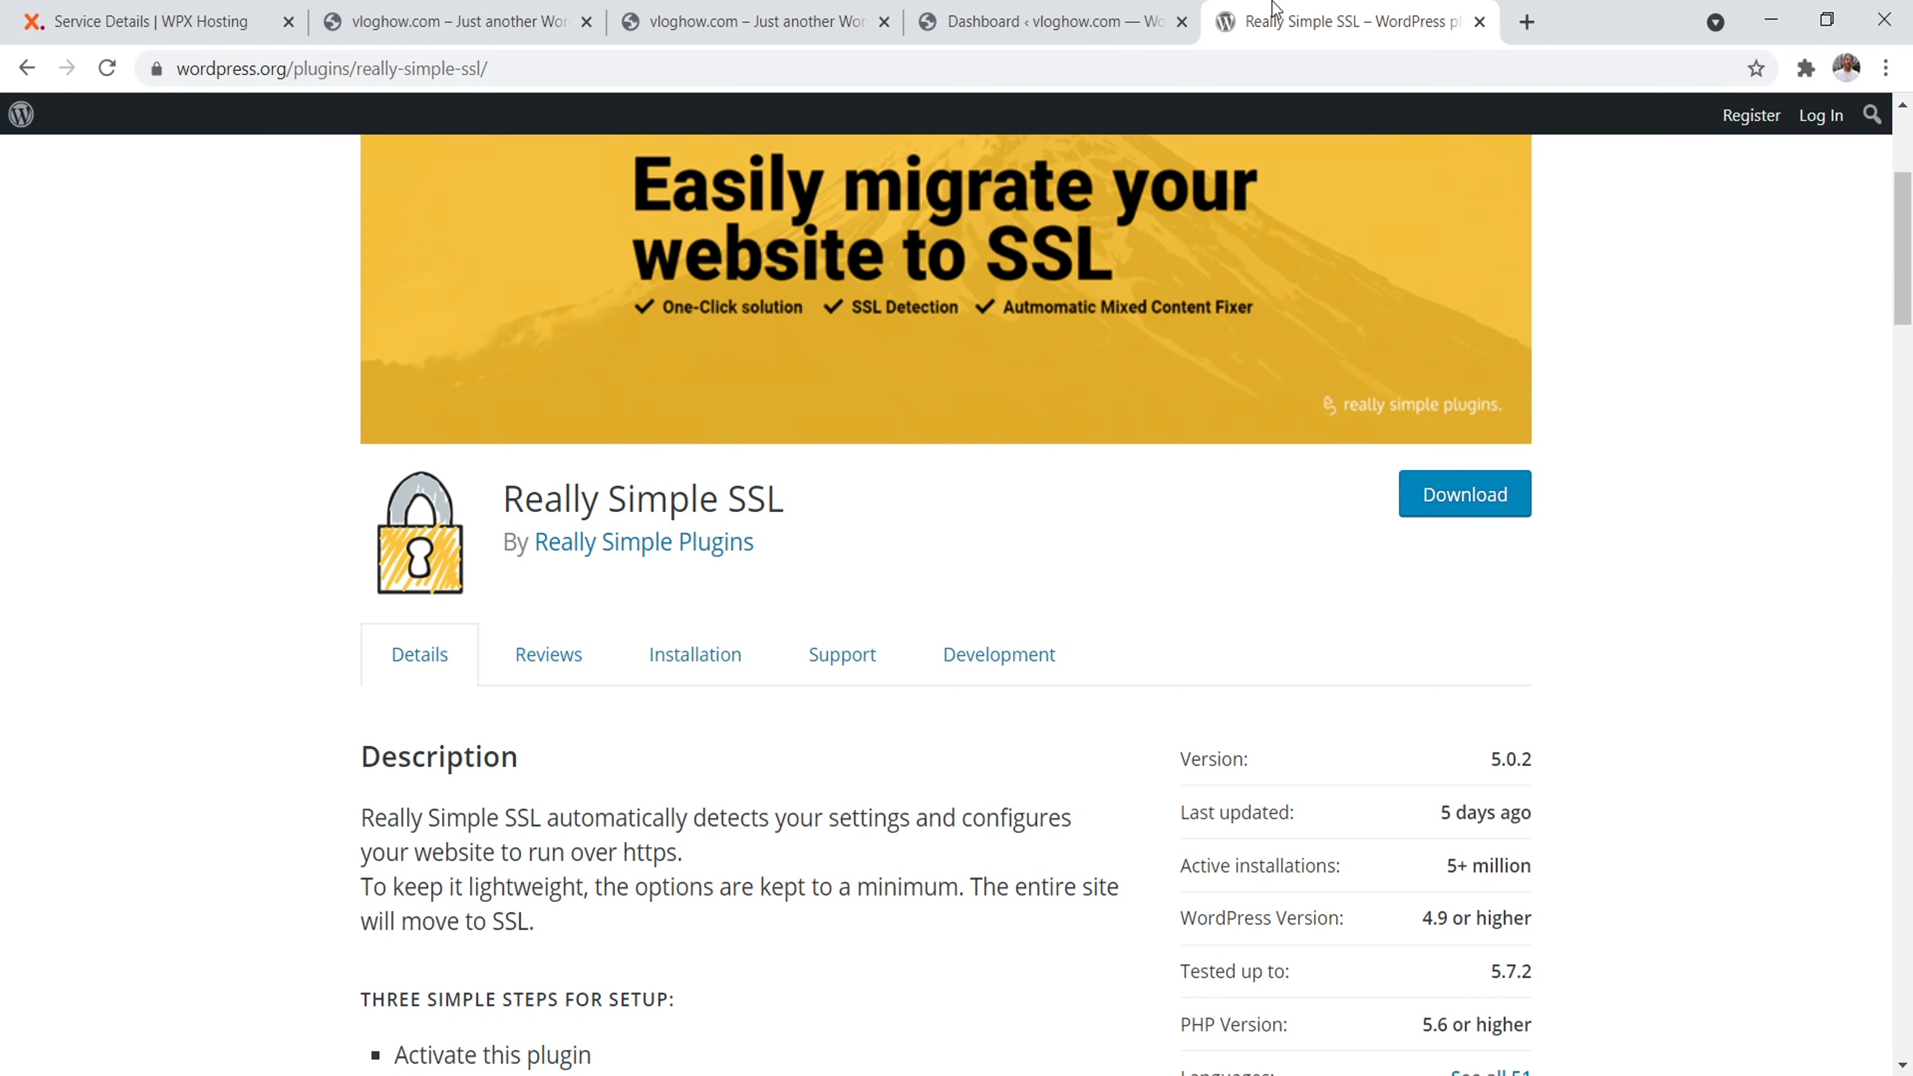
# Show the installed plugins and the installed themes in the vloghow.com WordPress admin
pyautogui.click(996, 9)
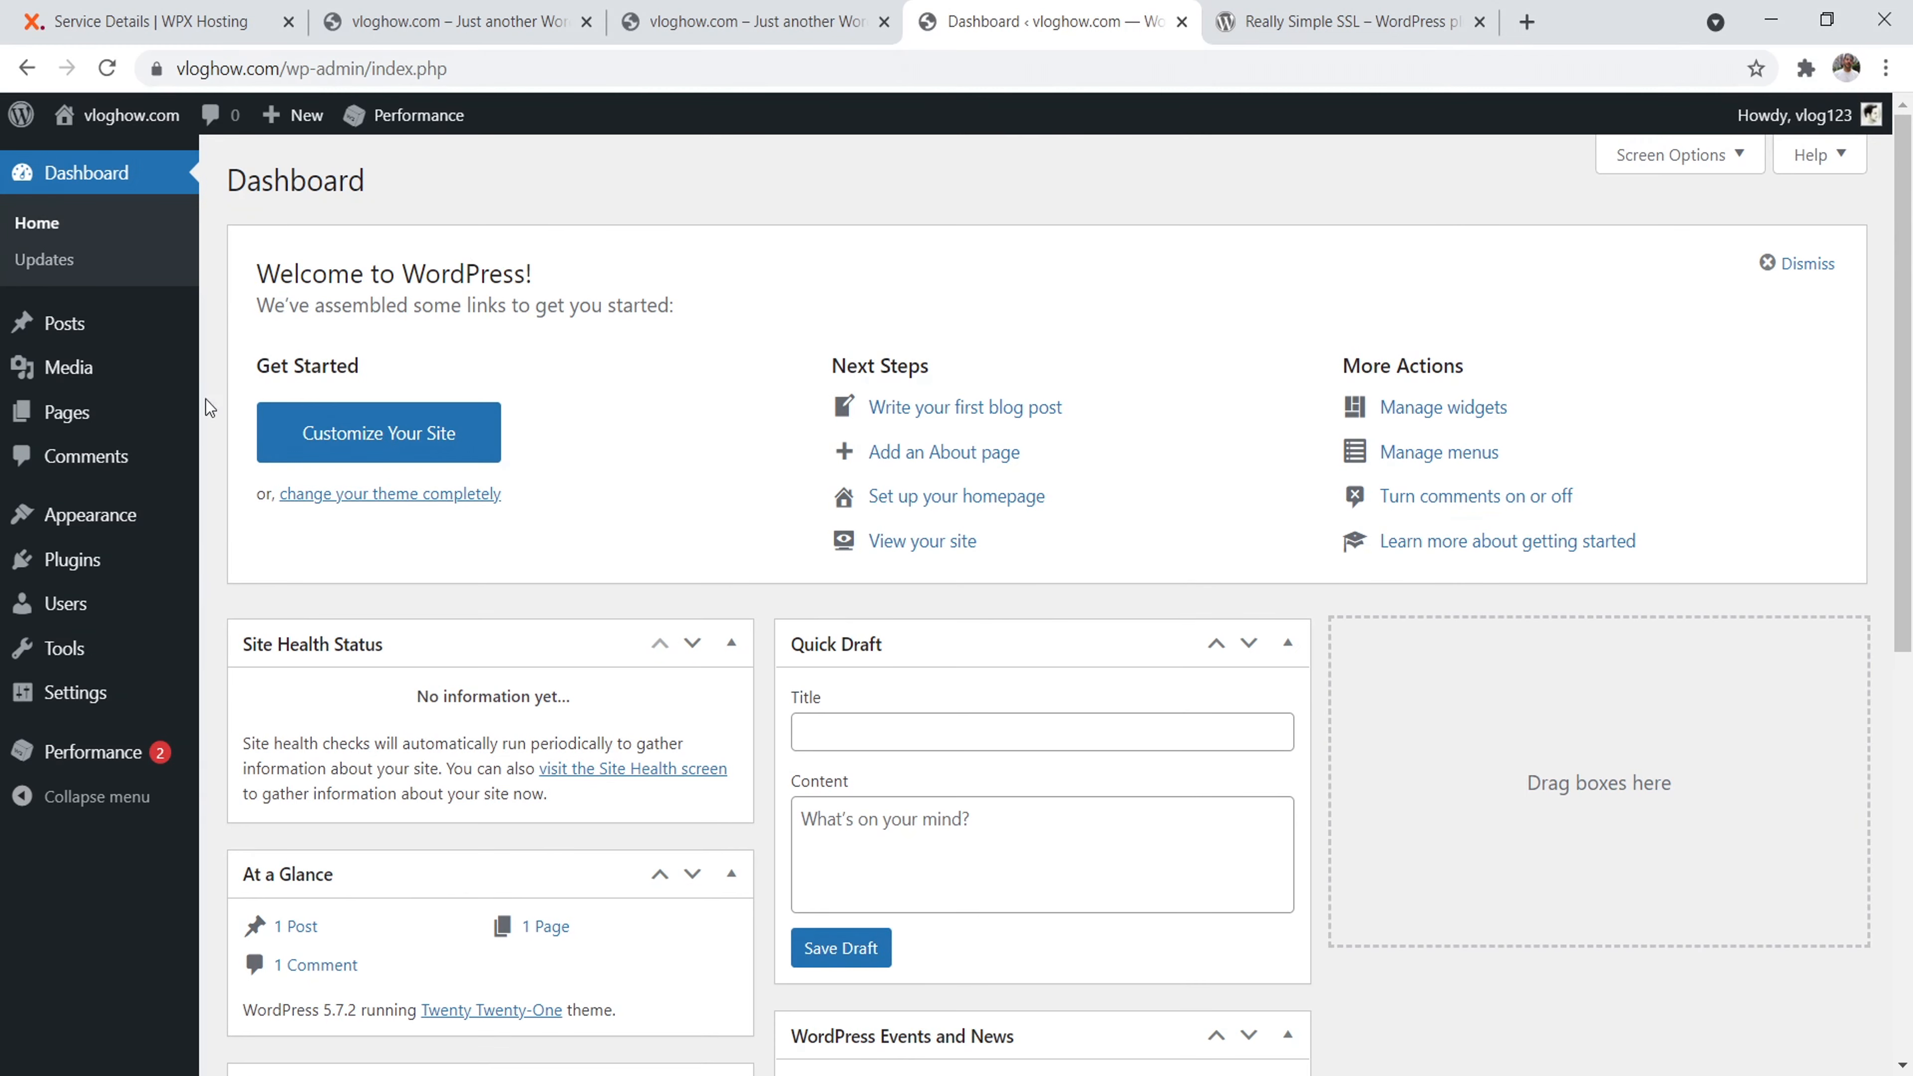
pyautogui.click(85, 562)
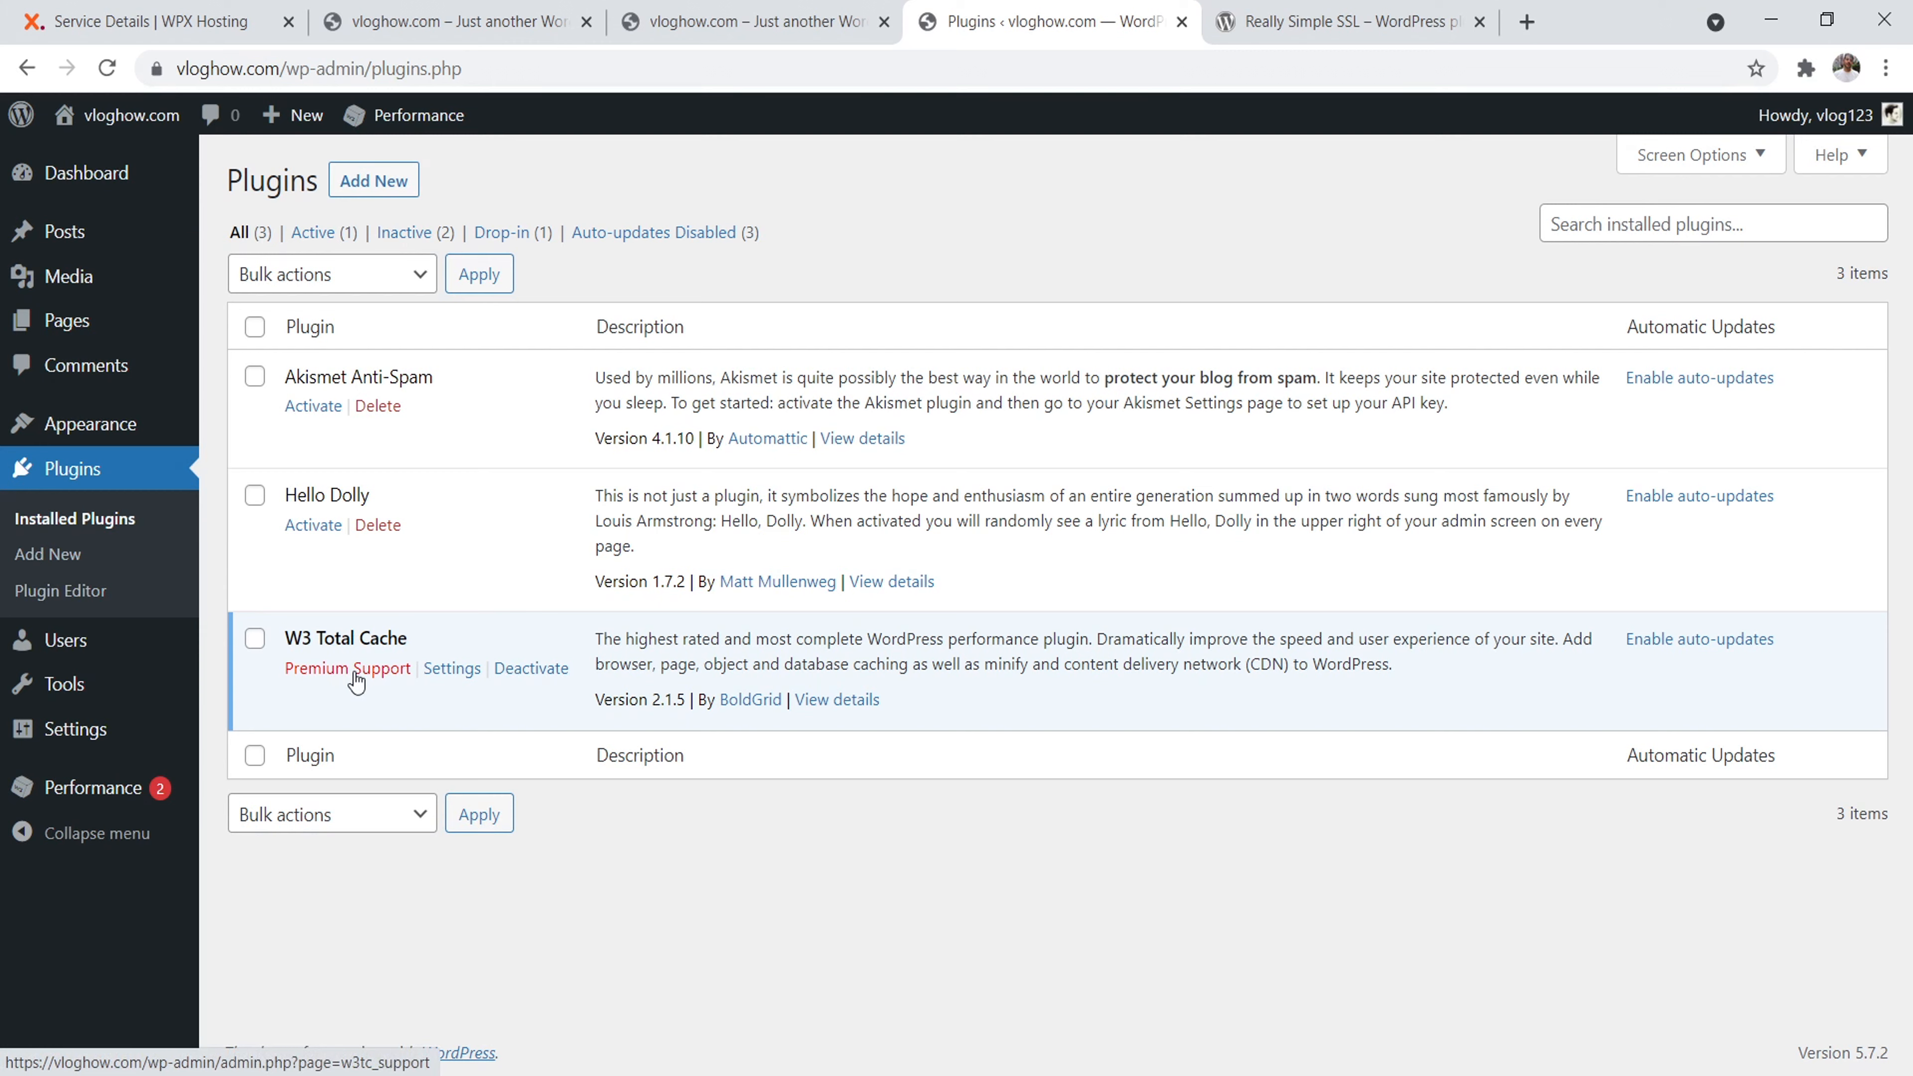
pyautogui.moveTo(117, 426)
pyautogui.click(288, 434)
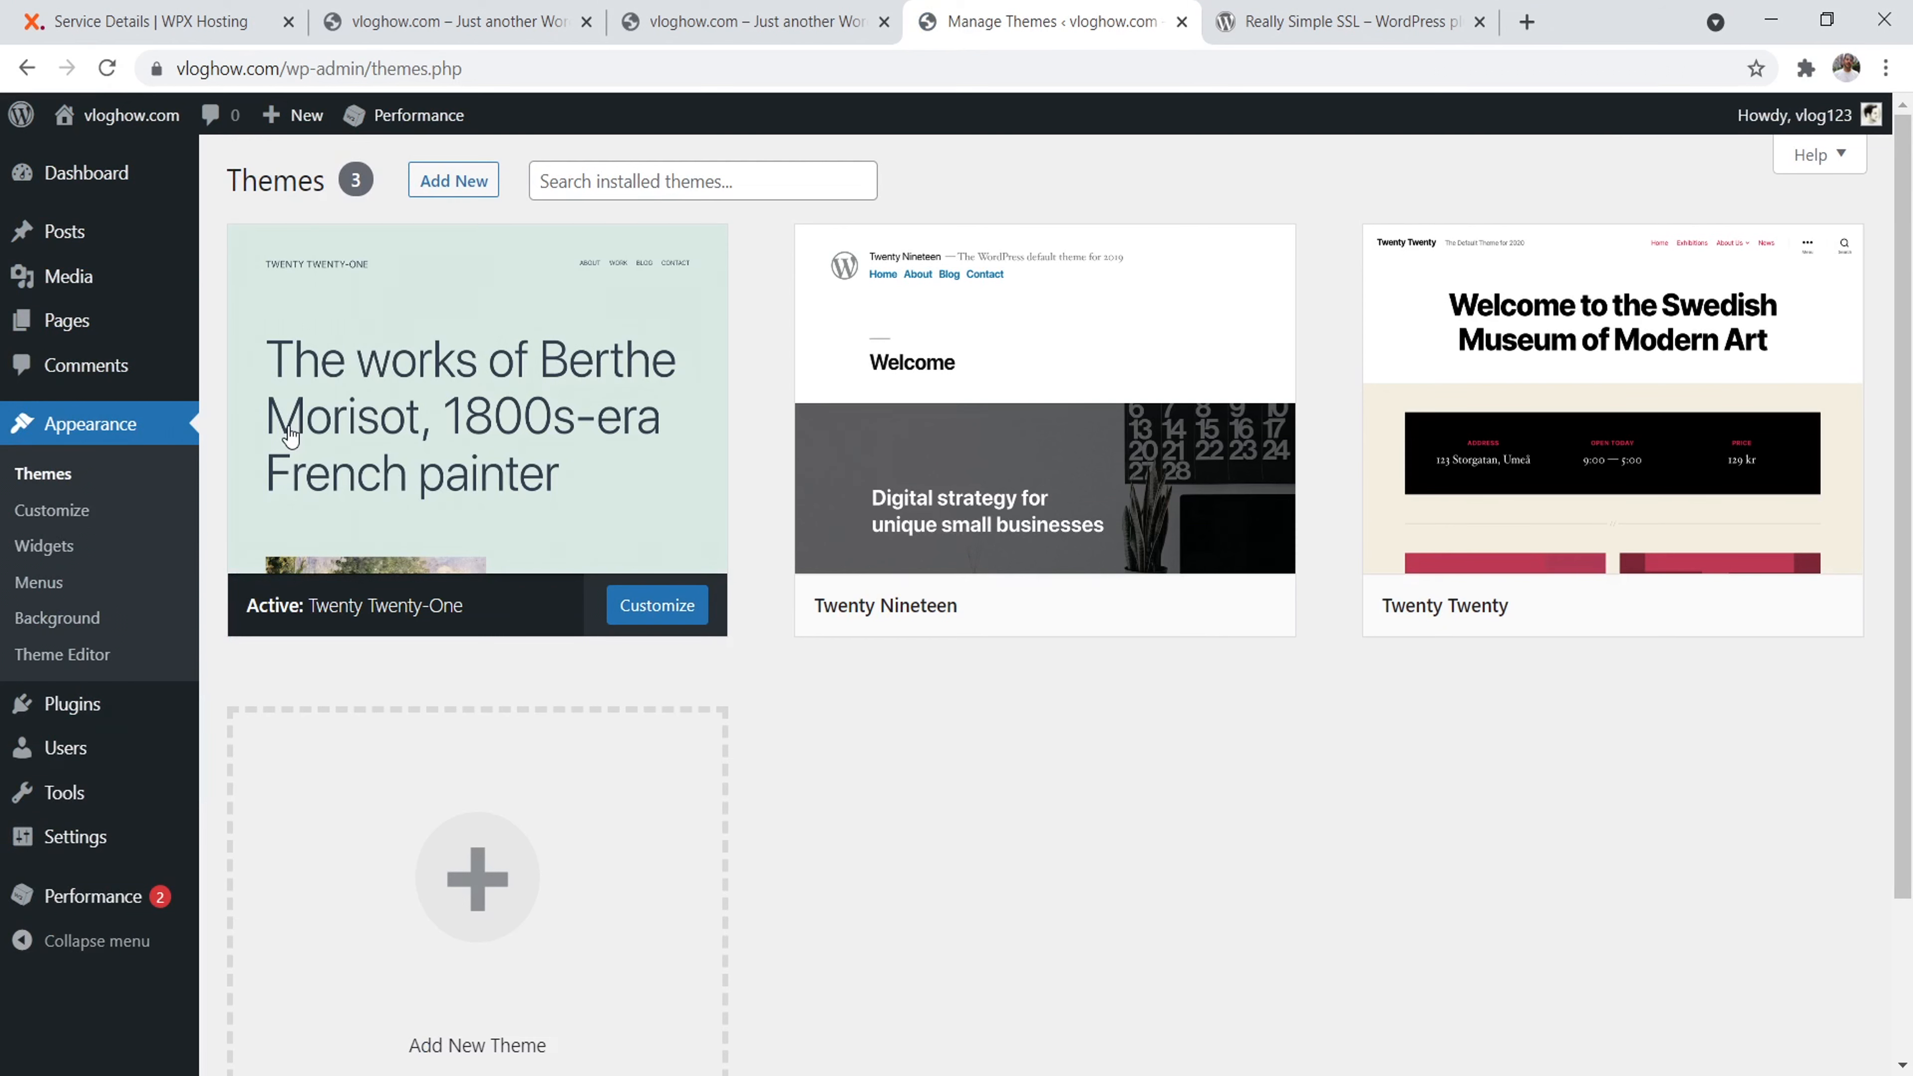
pyautogui.moveTo(1025, 624)
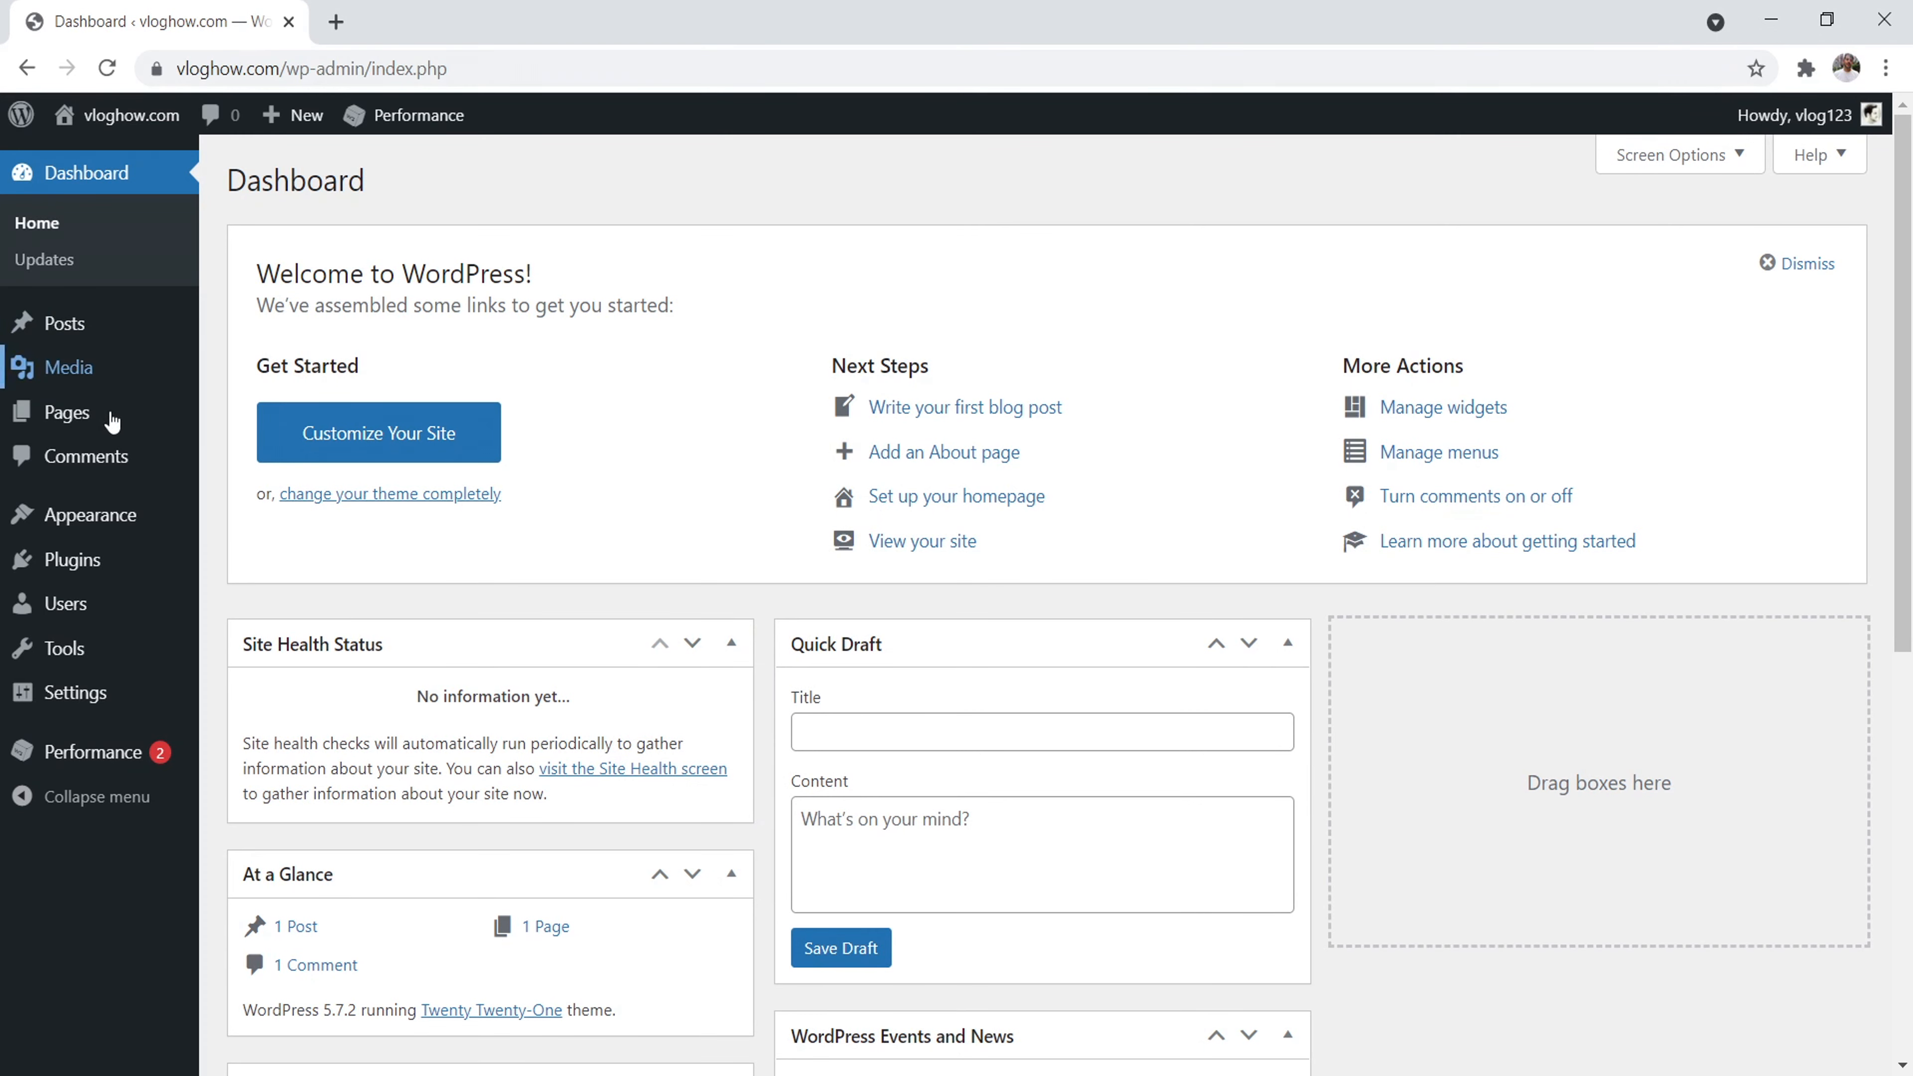
# View the site's Themes page from the dashboard and examine Twenty Twenty-One, Twenty Nineteen and Twenty Twenty
pyautogui.moveTo(61, 520)
pyautogui.click(237, 527)
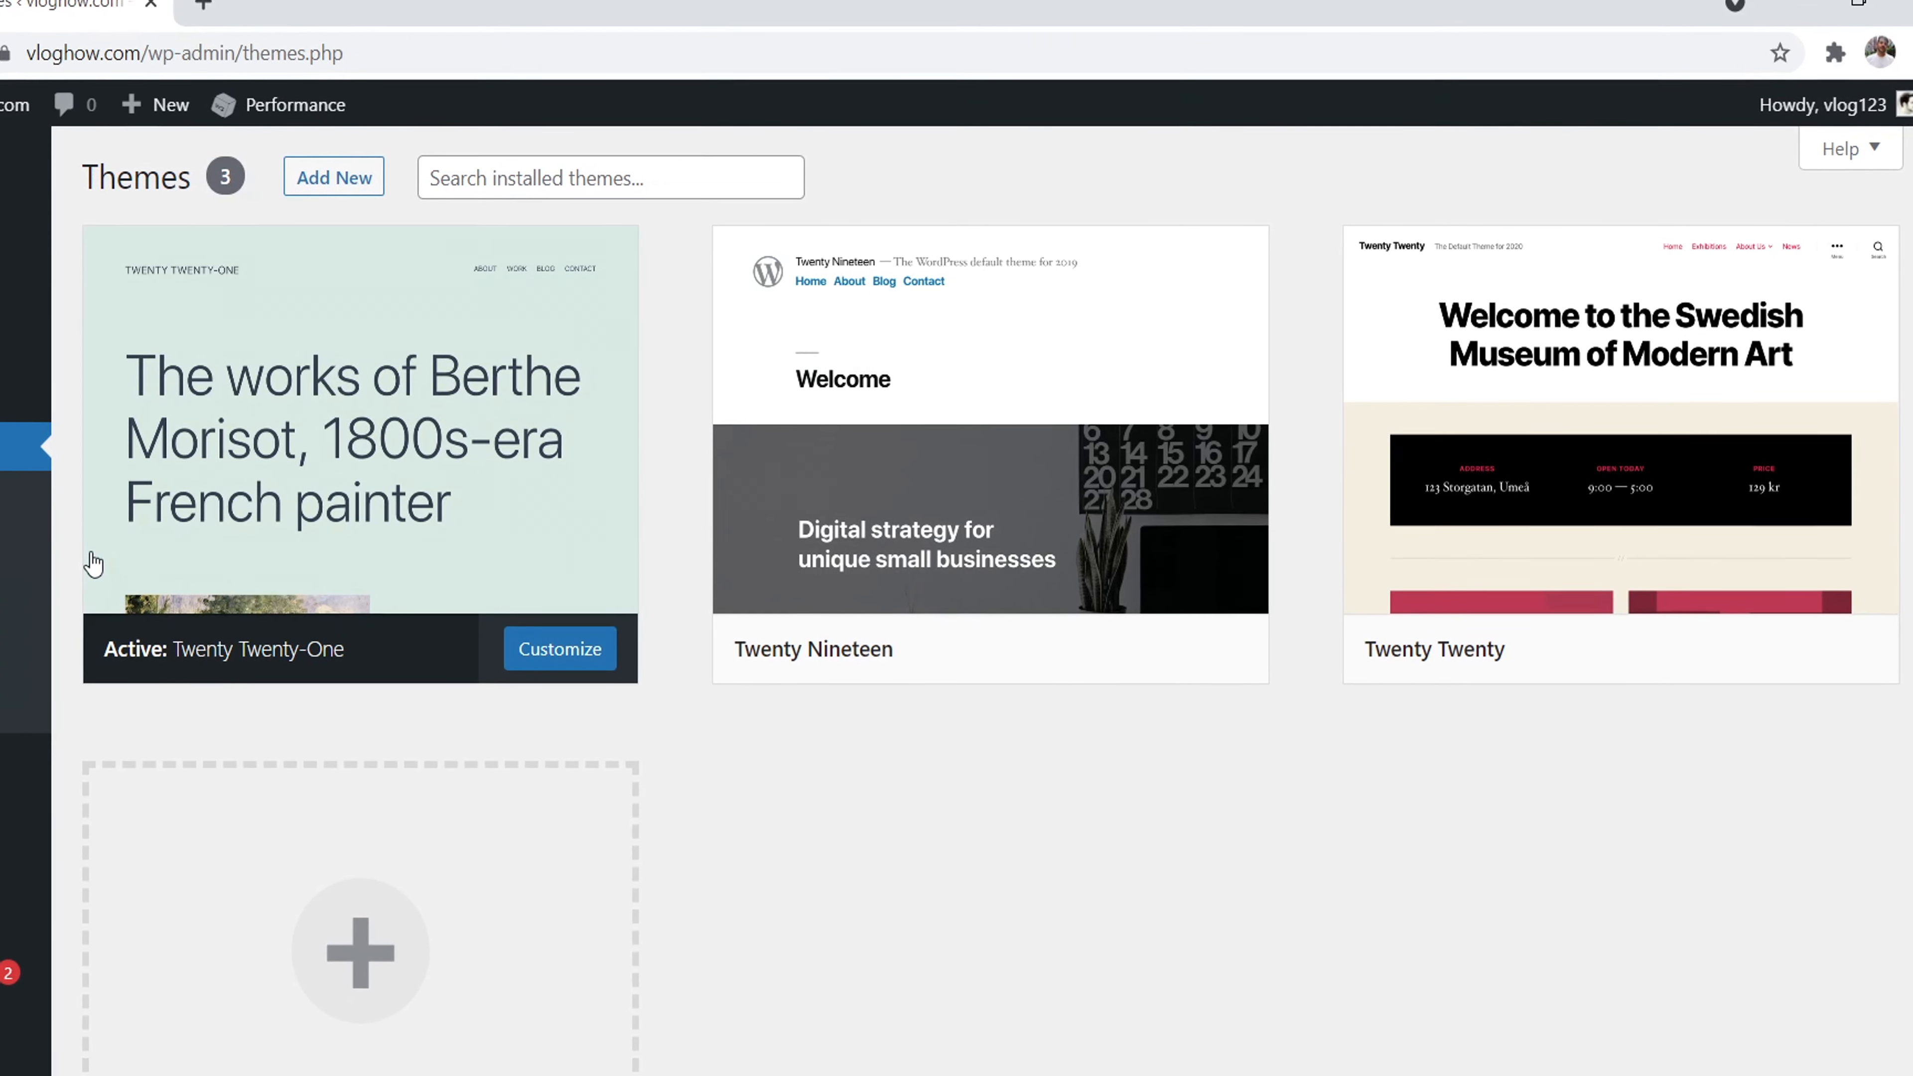
pyautogui.moveTo(257, 393)
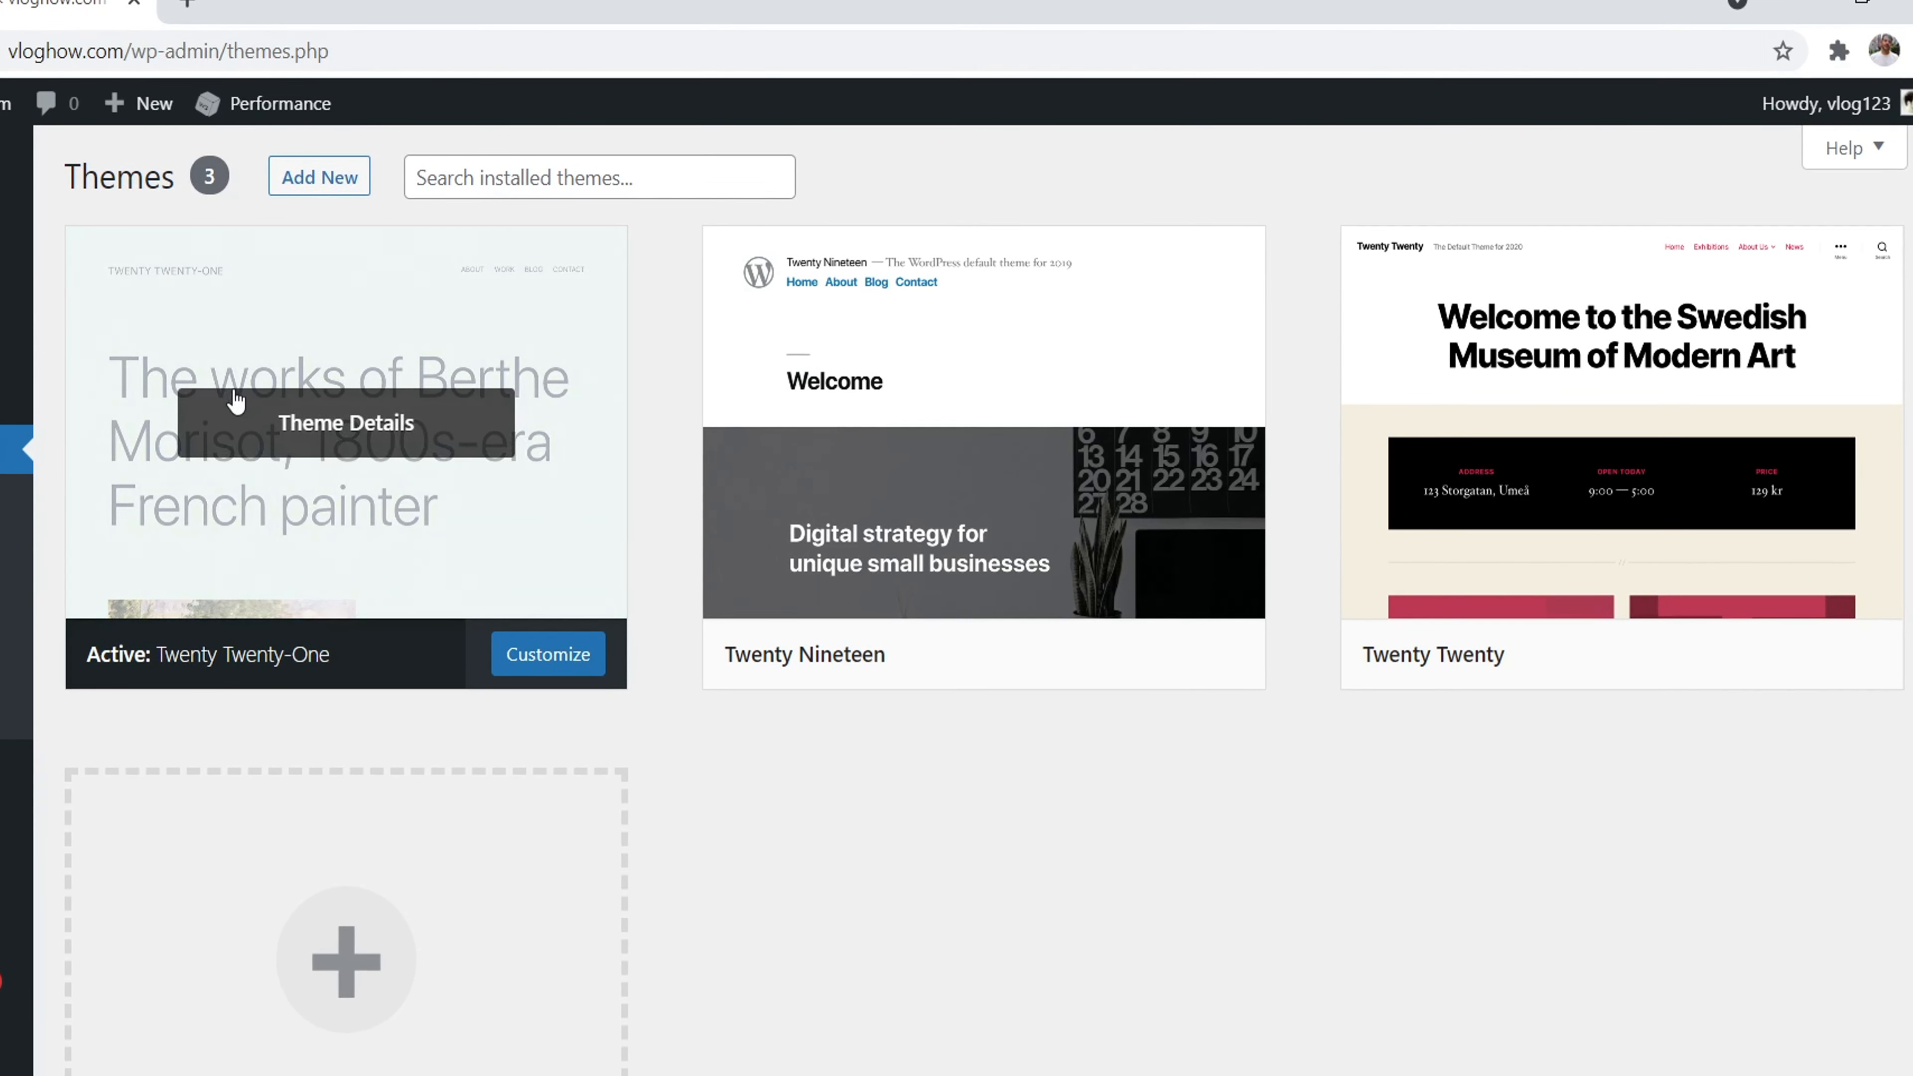
pyautogui.moveTo(1742, 427)
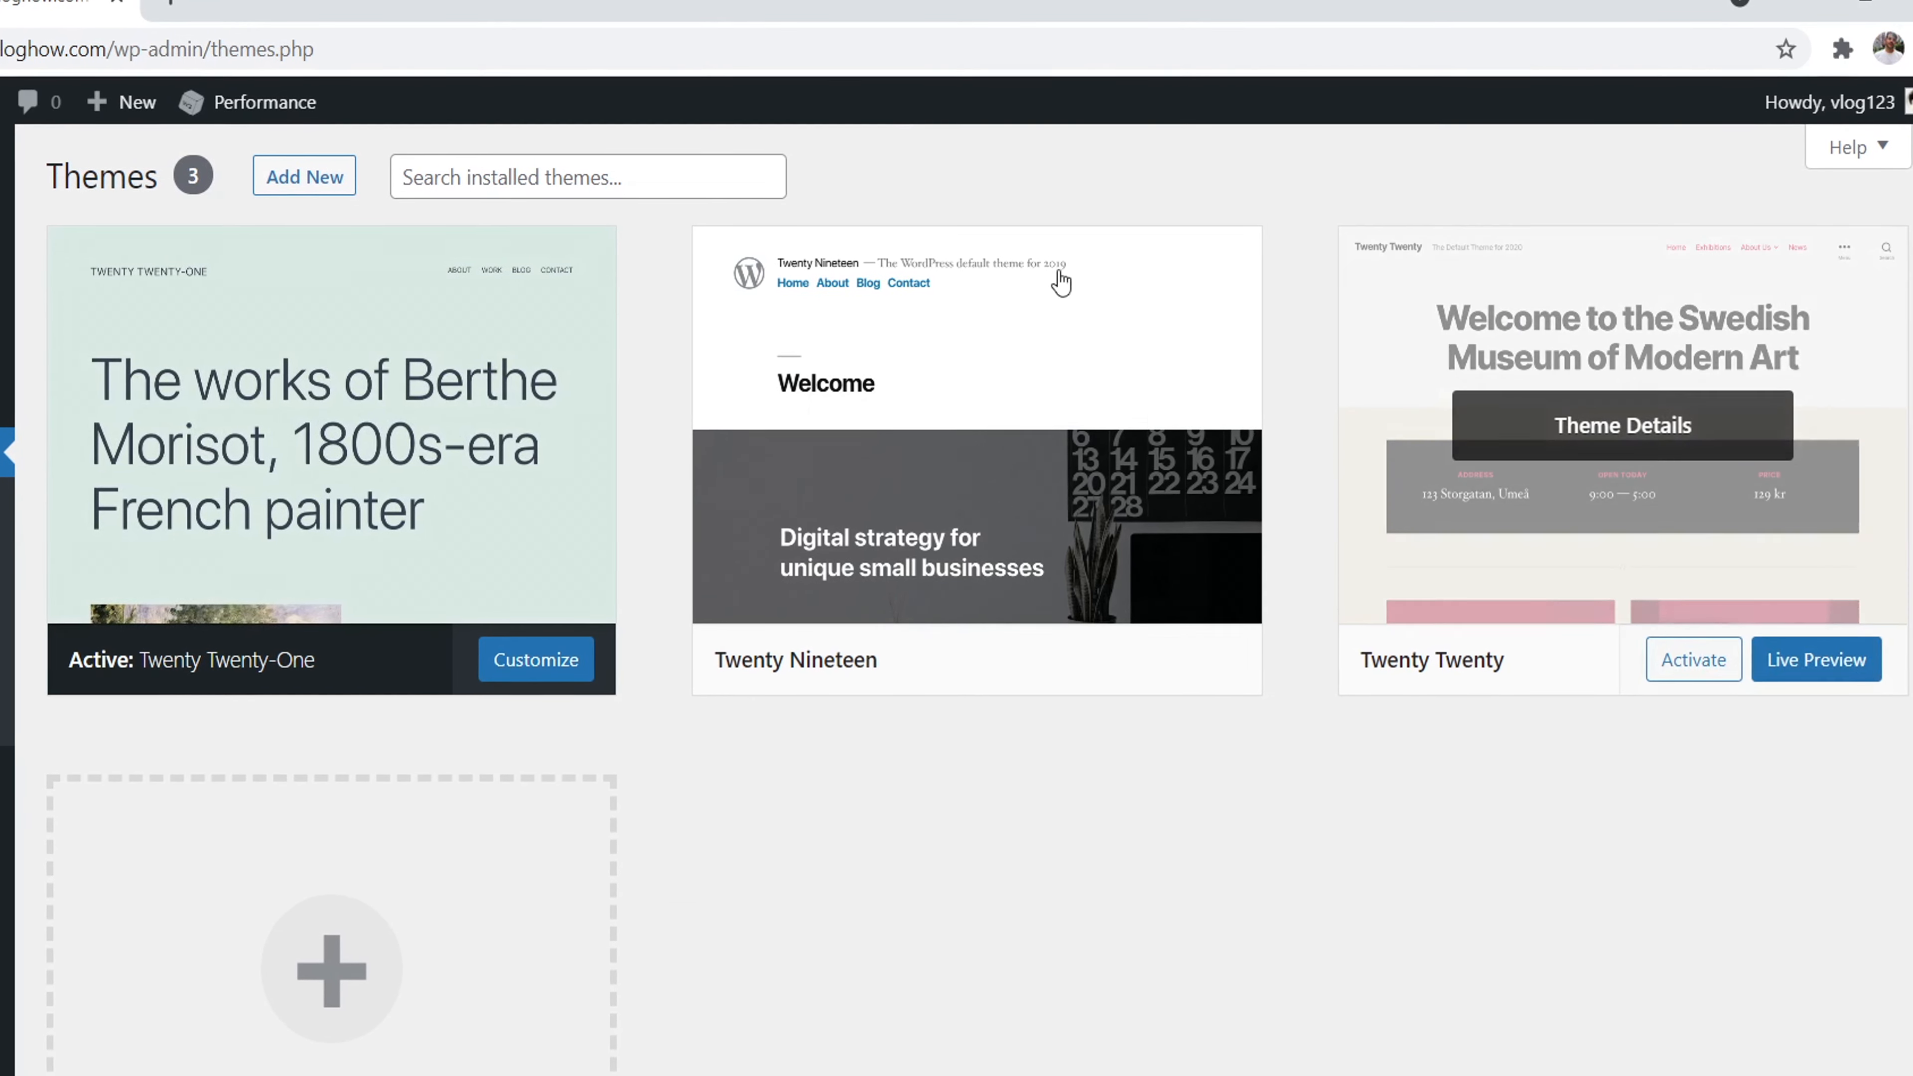
pyautogui.moveTo(804, 399)
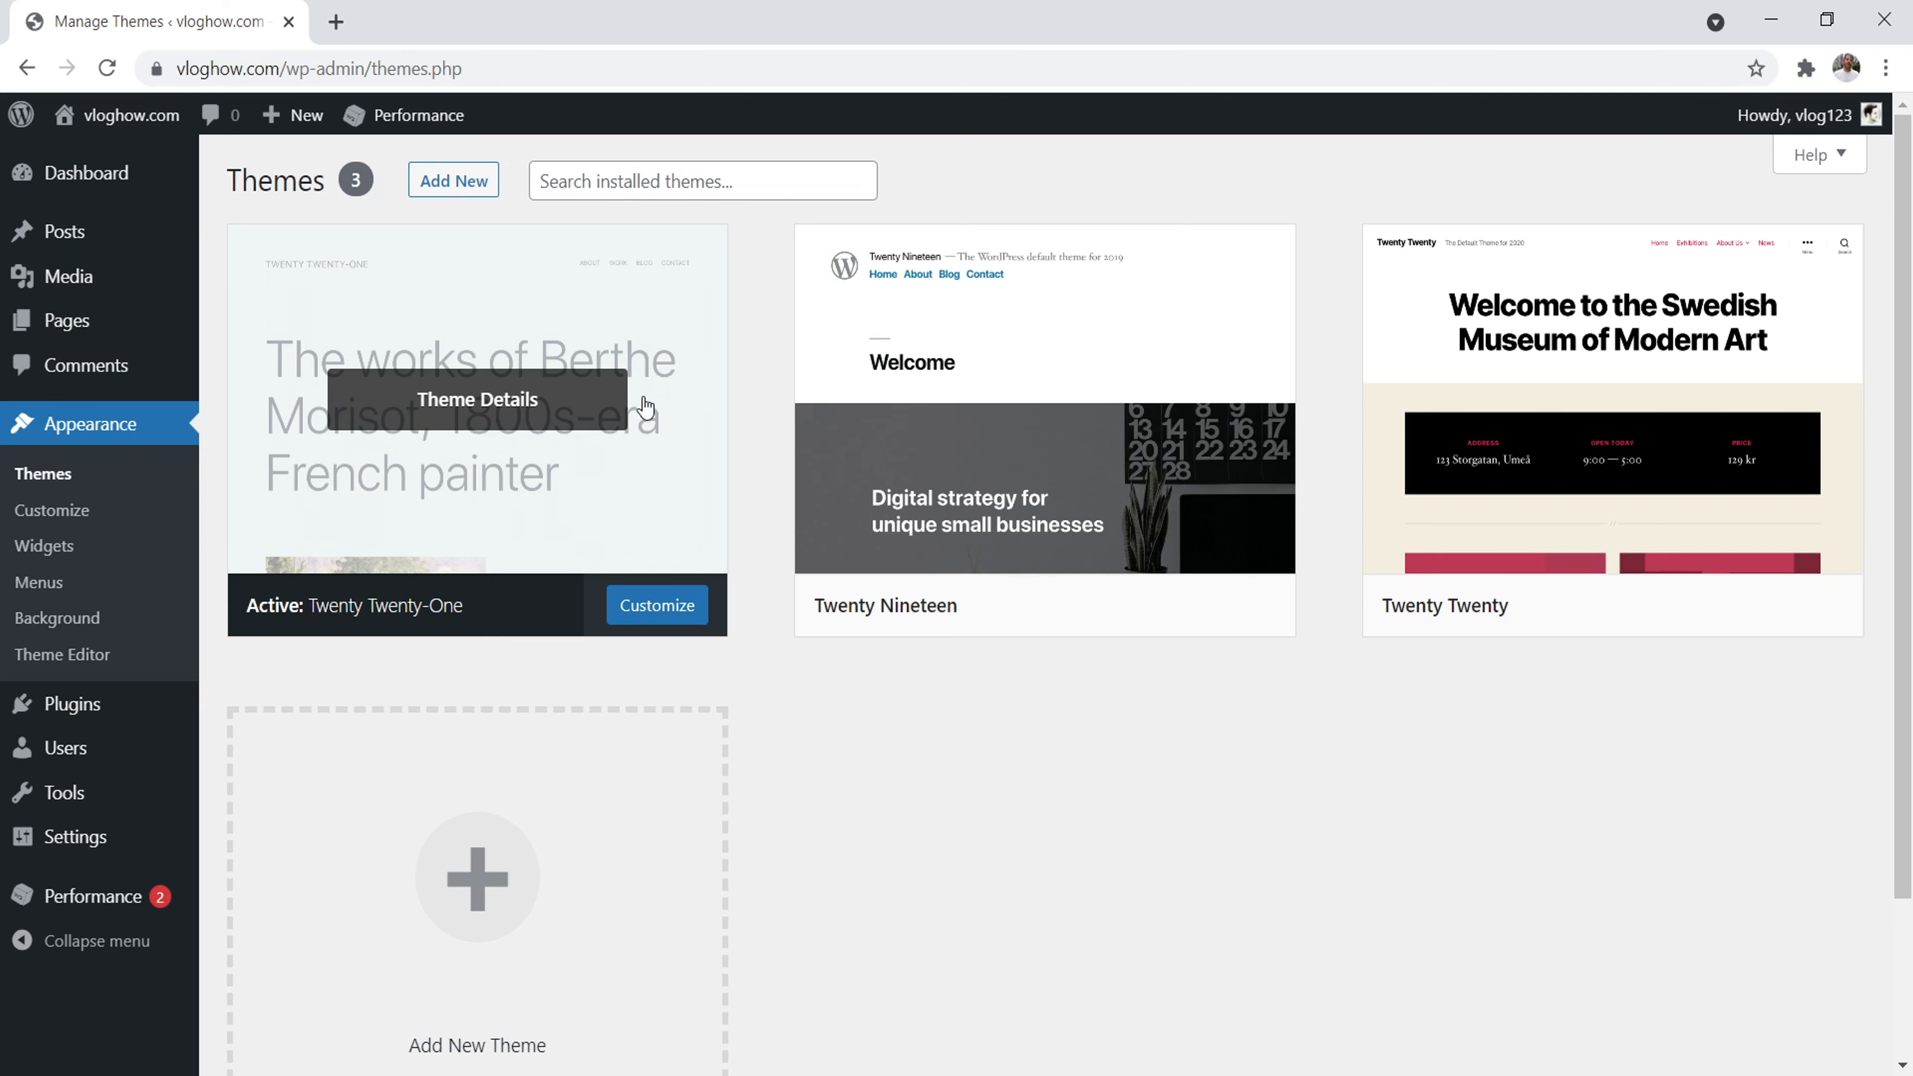
# Search for "rank math" among the plugins available to add to the site
pyautogui.click(89, 713)
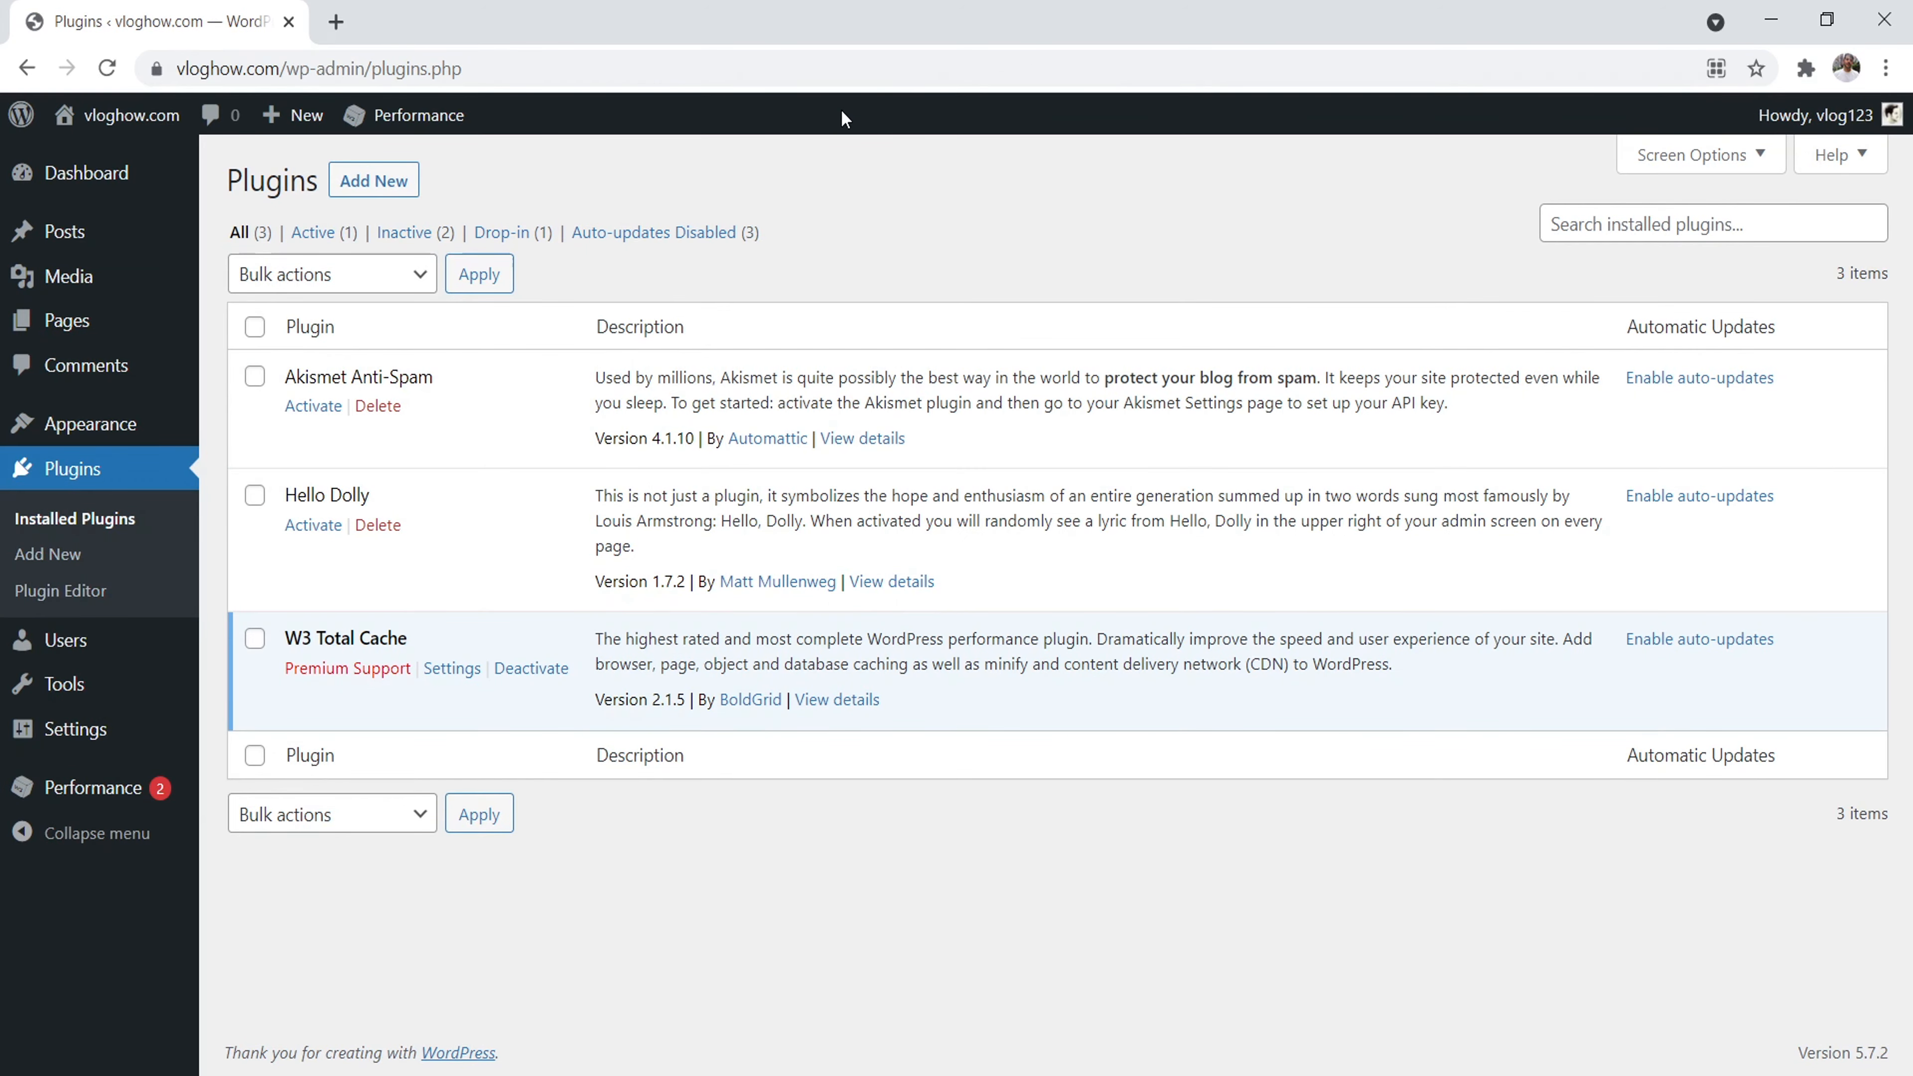
pyautogui.click(370, 183)
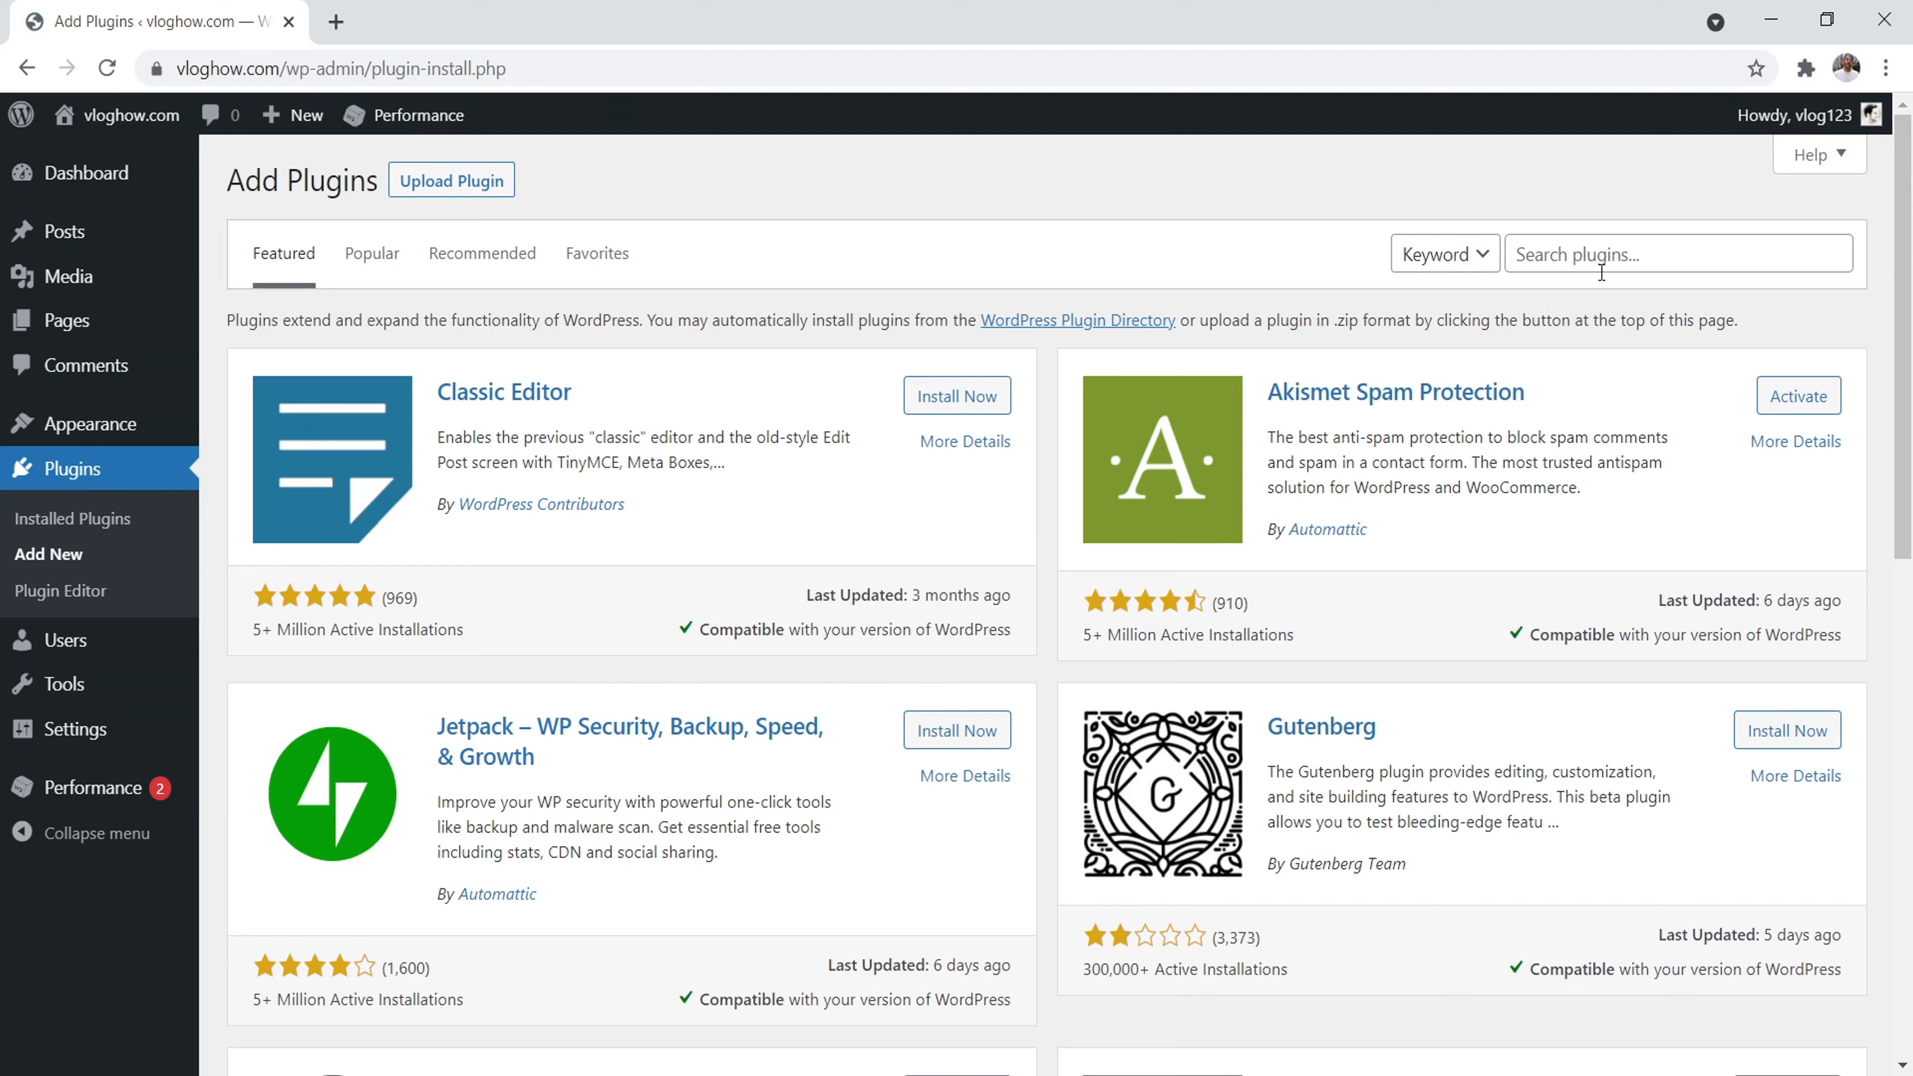
pyautogui.click(1591, 253)
pyautogui.write('rank math')
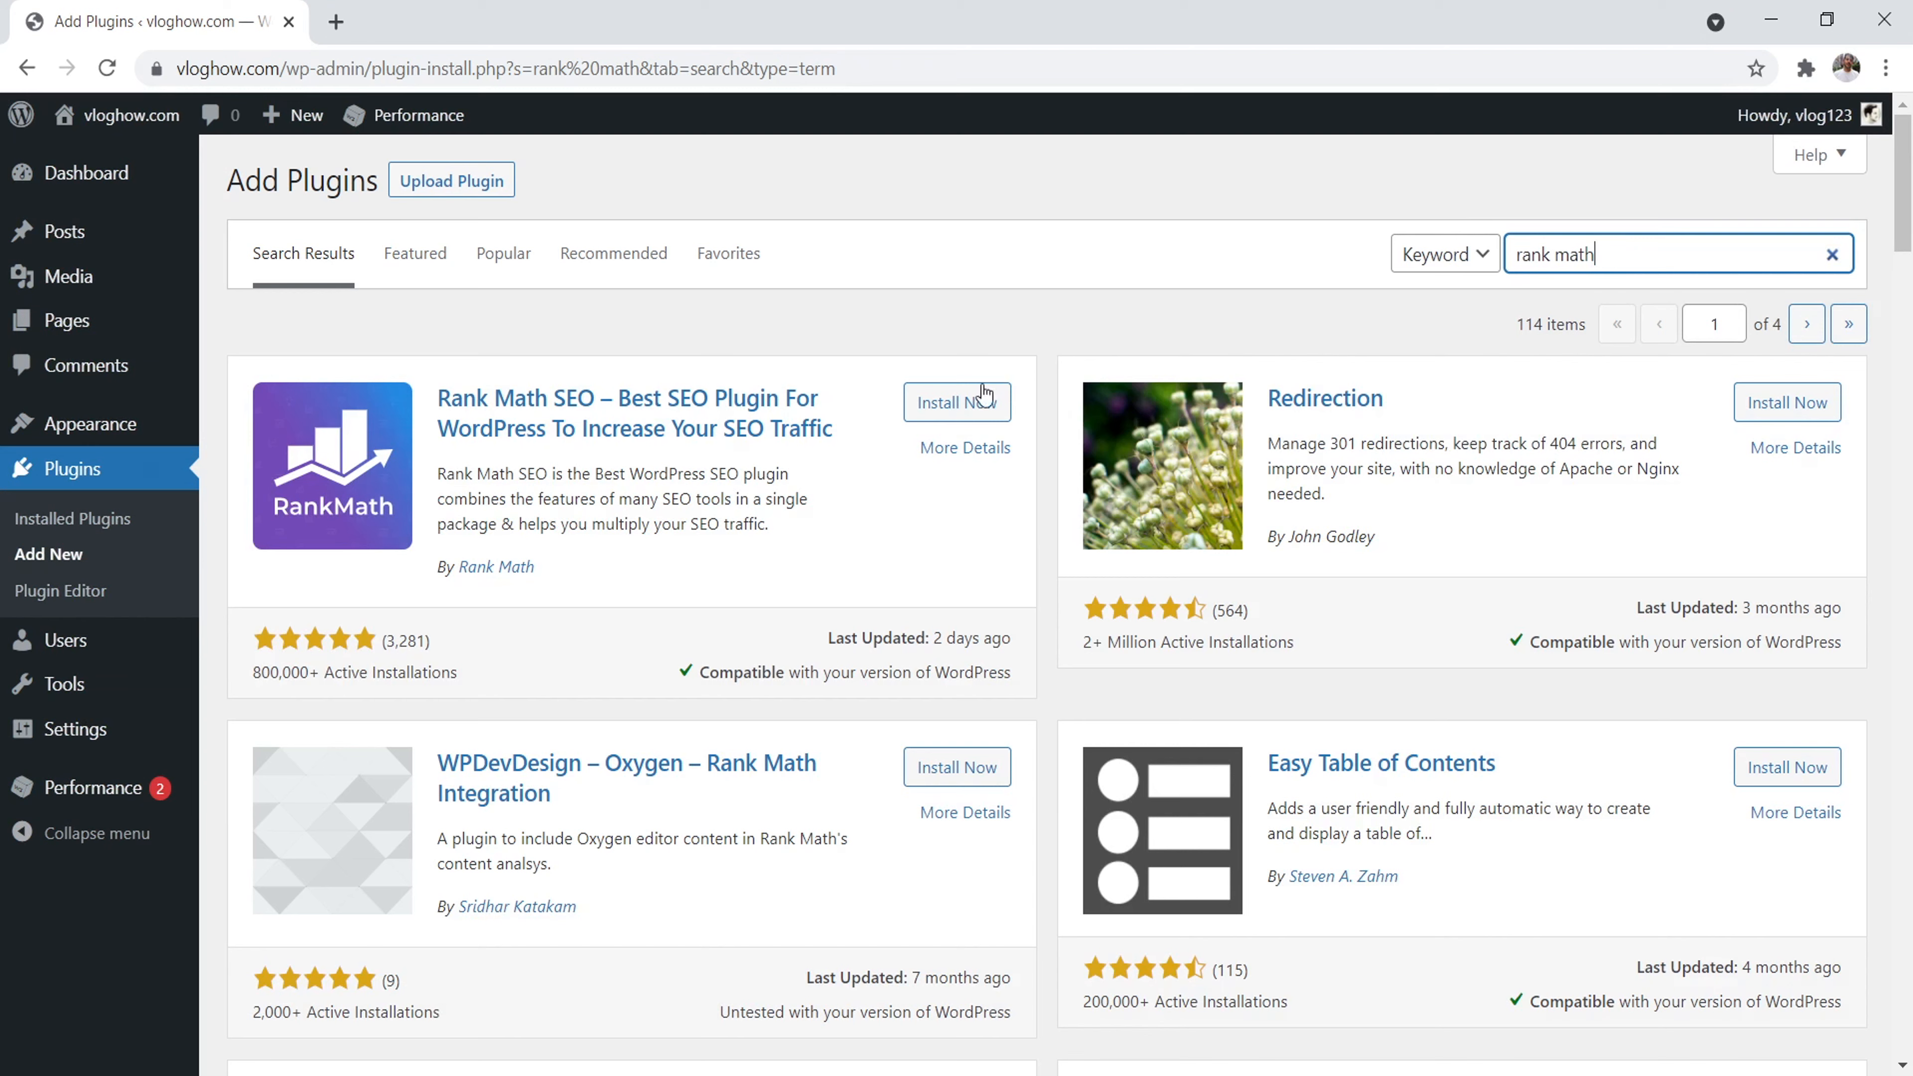
# Search for "yoast seo" instead, then install and activate the Yoast SEO plugin
pyautogui.moveTo(1624, 245); pyautogui.dragTo(1402, 214)
pyautogui.write('yoast seo')
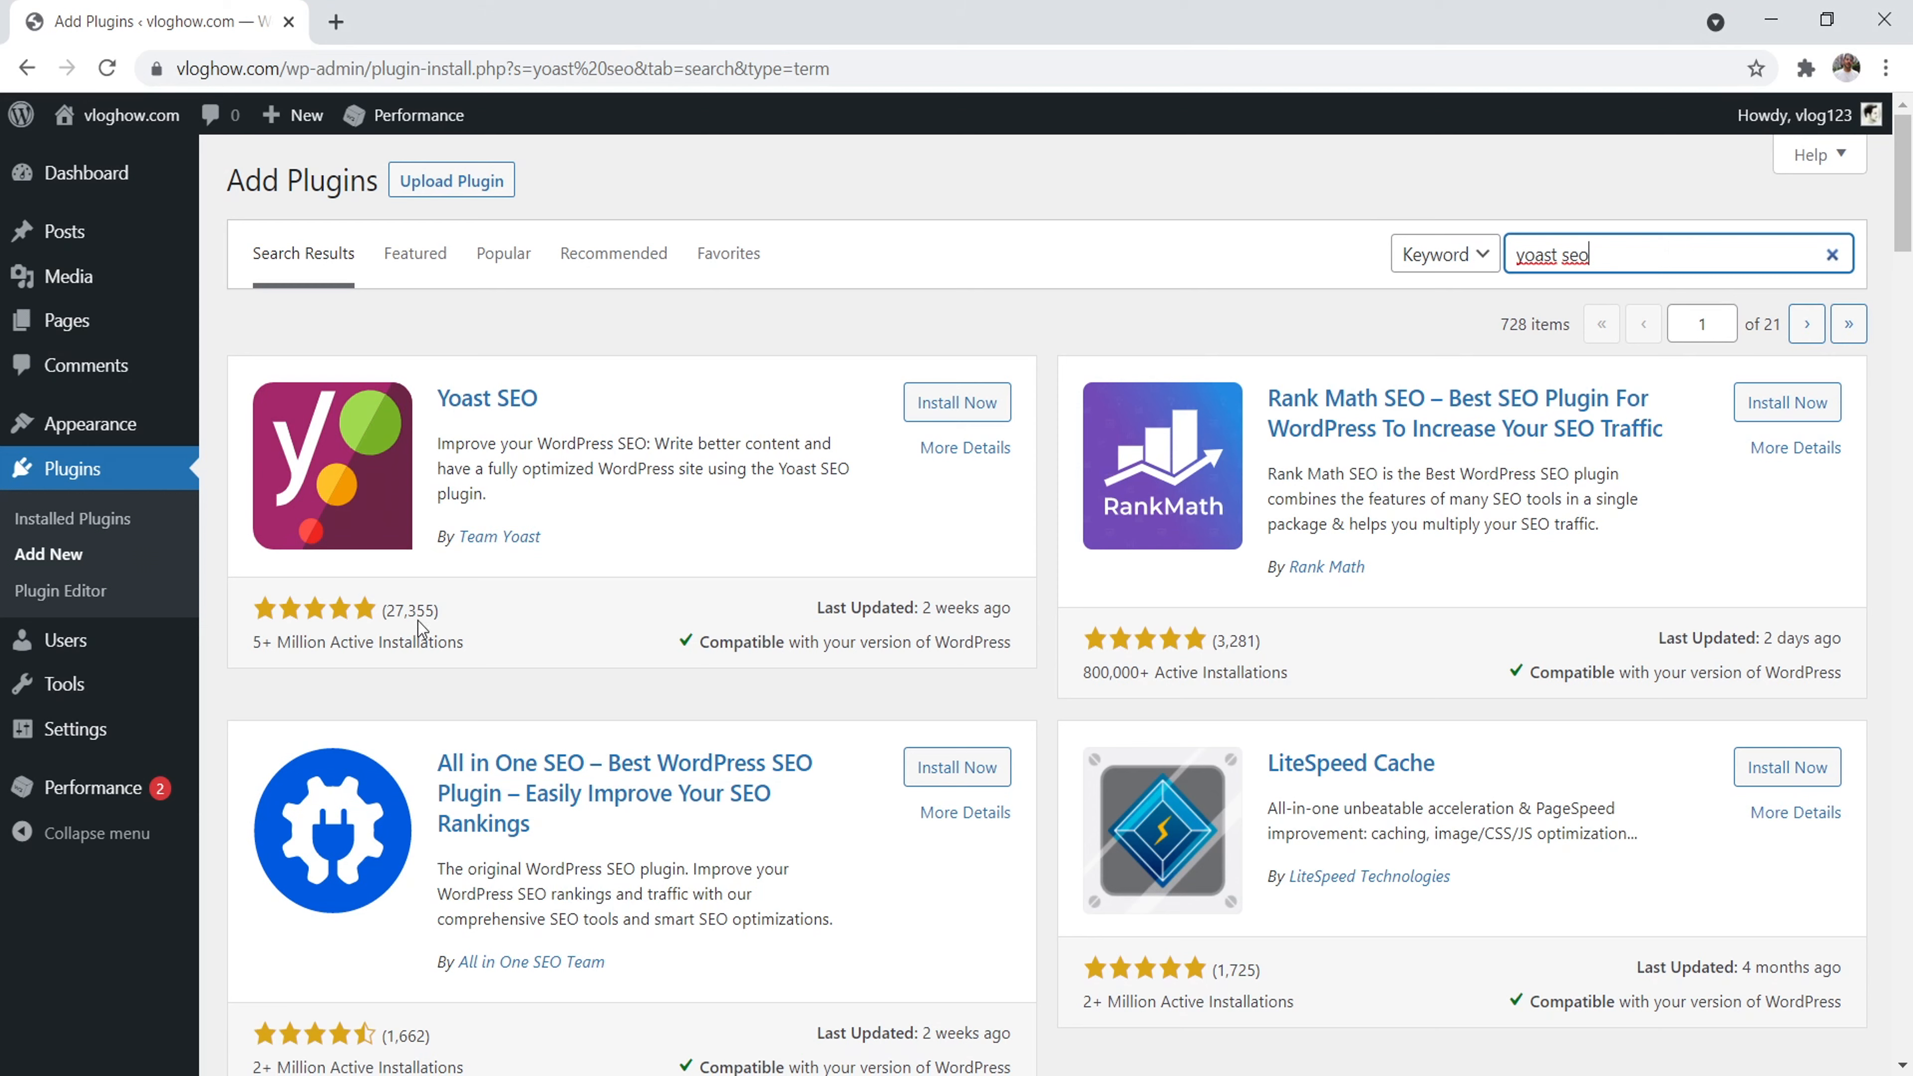
pyautogui.moveTo(486, 644); pyautogui.dragTo(246, 646)
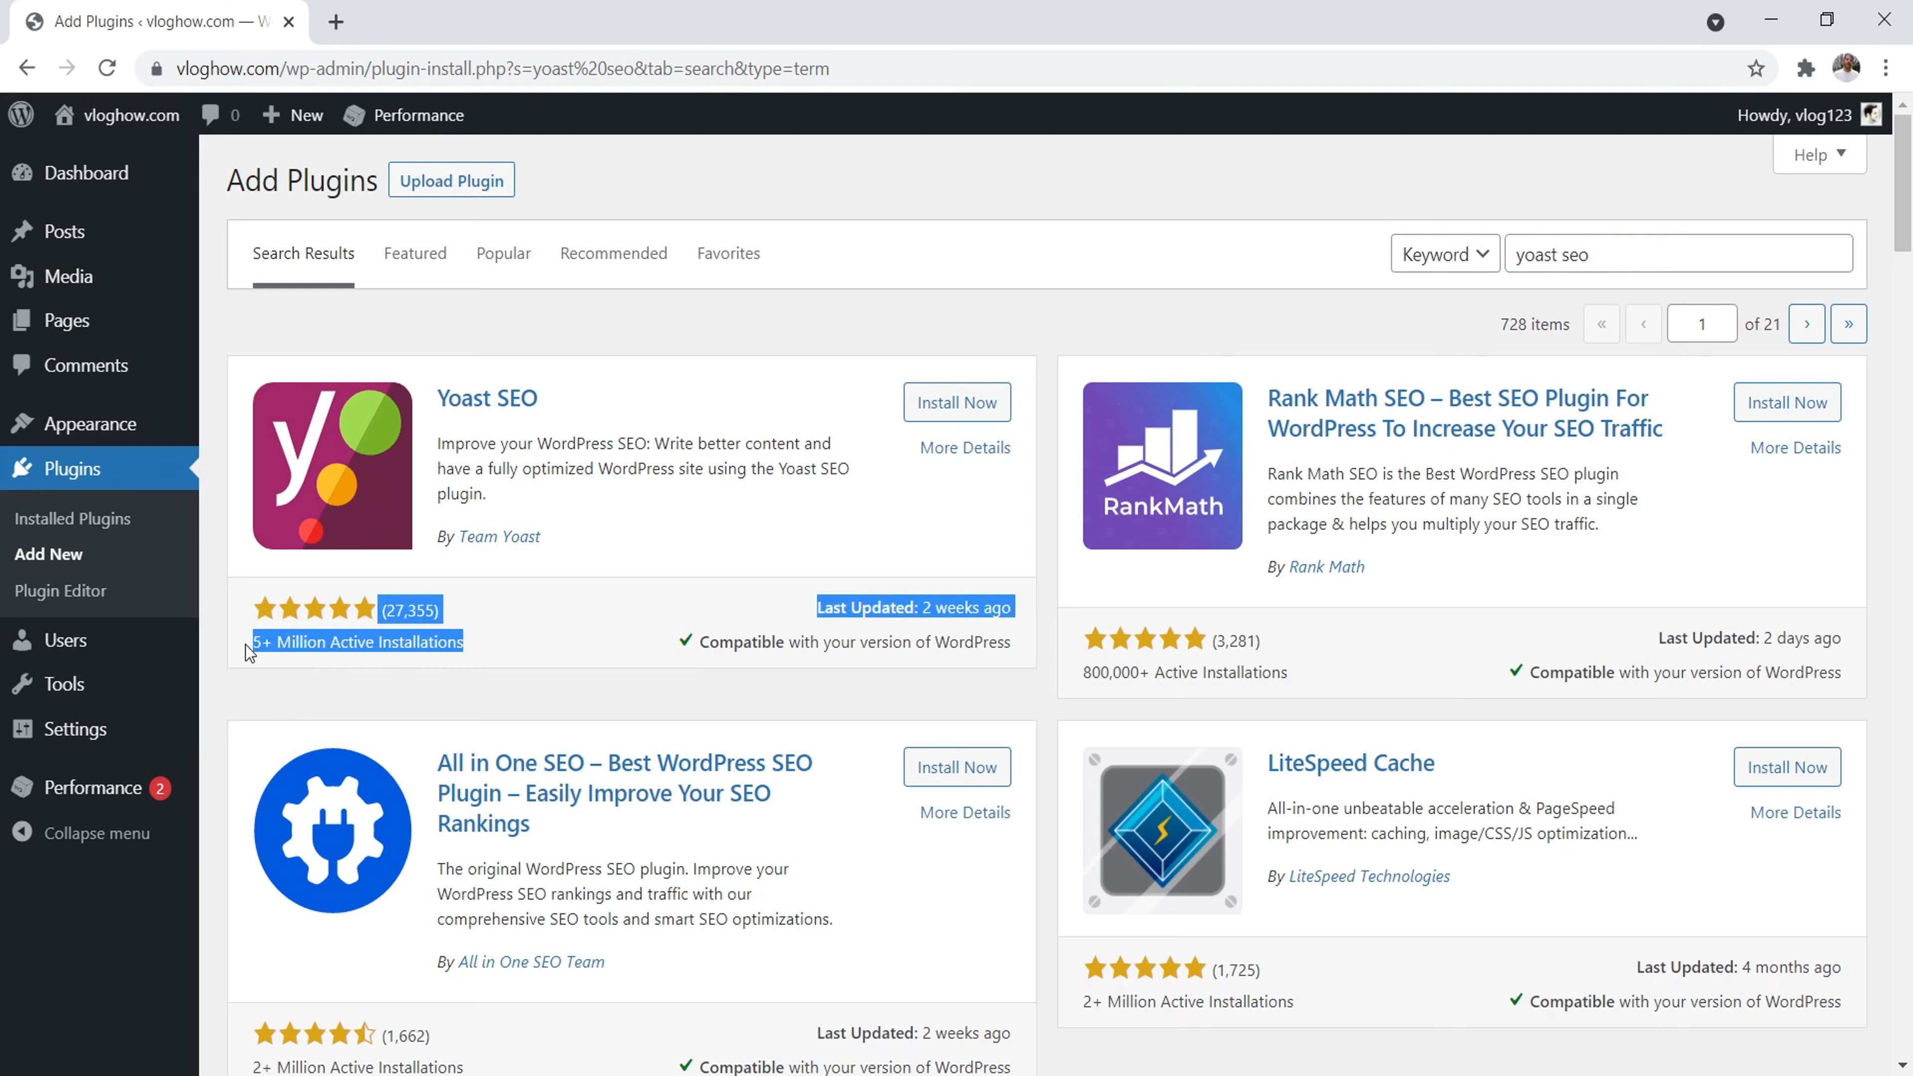
pyautogui.click(639, 443)
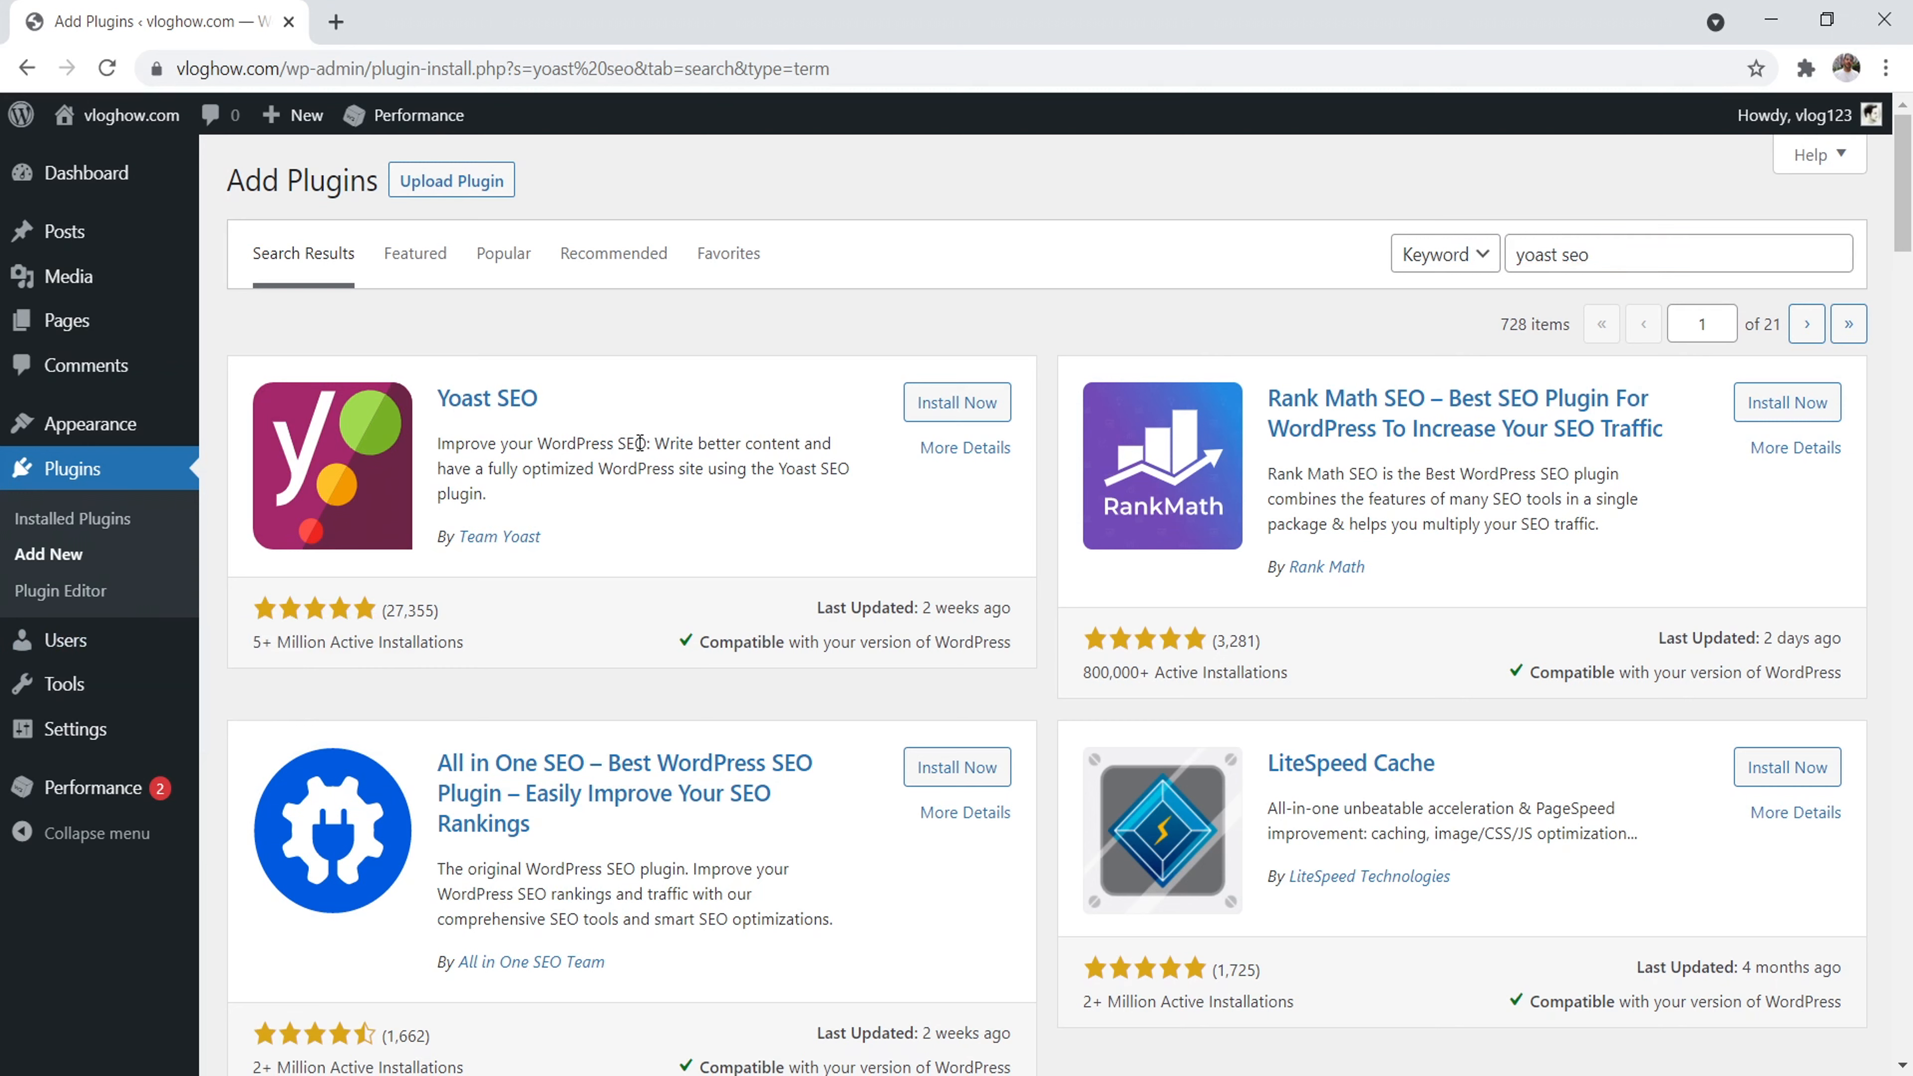
pyautogui.click(958, 401)
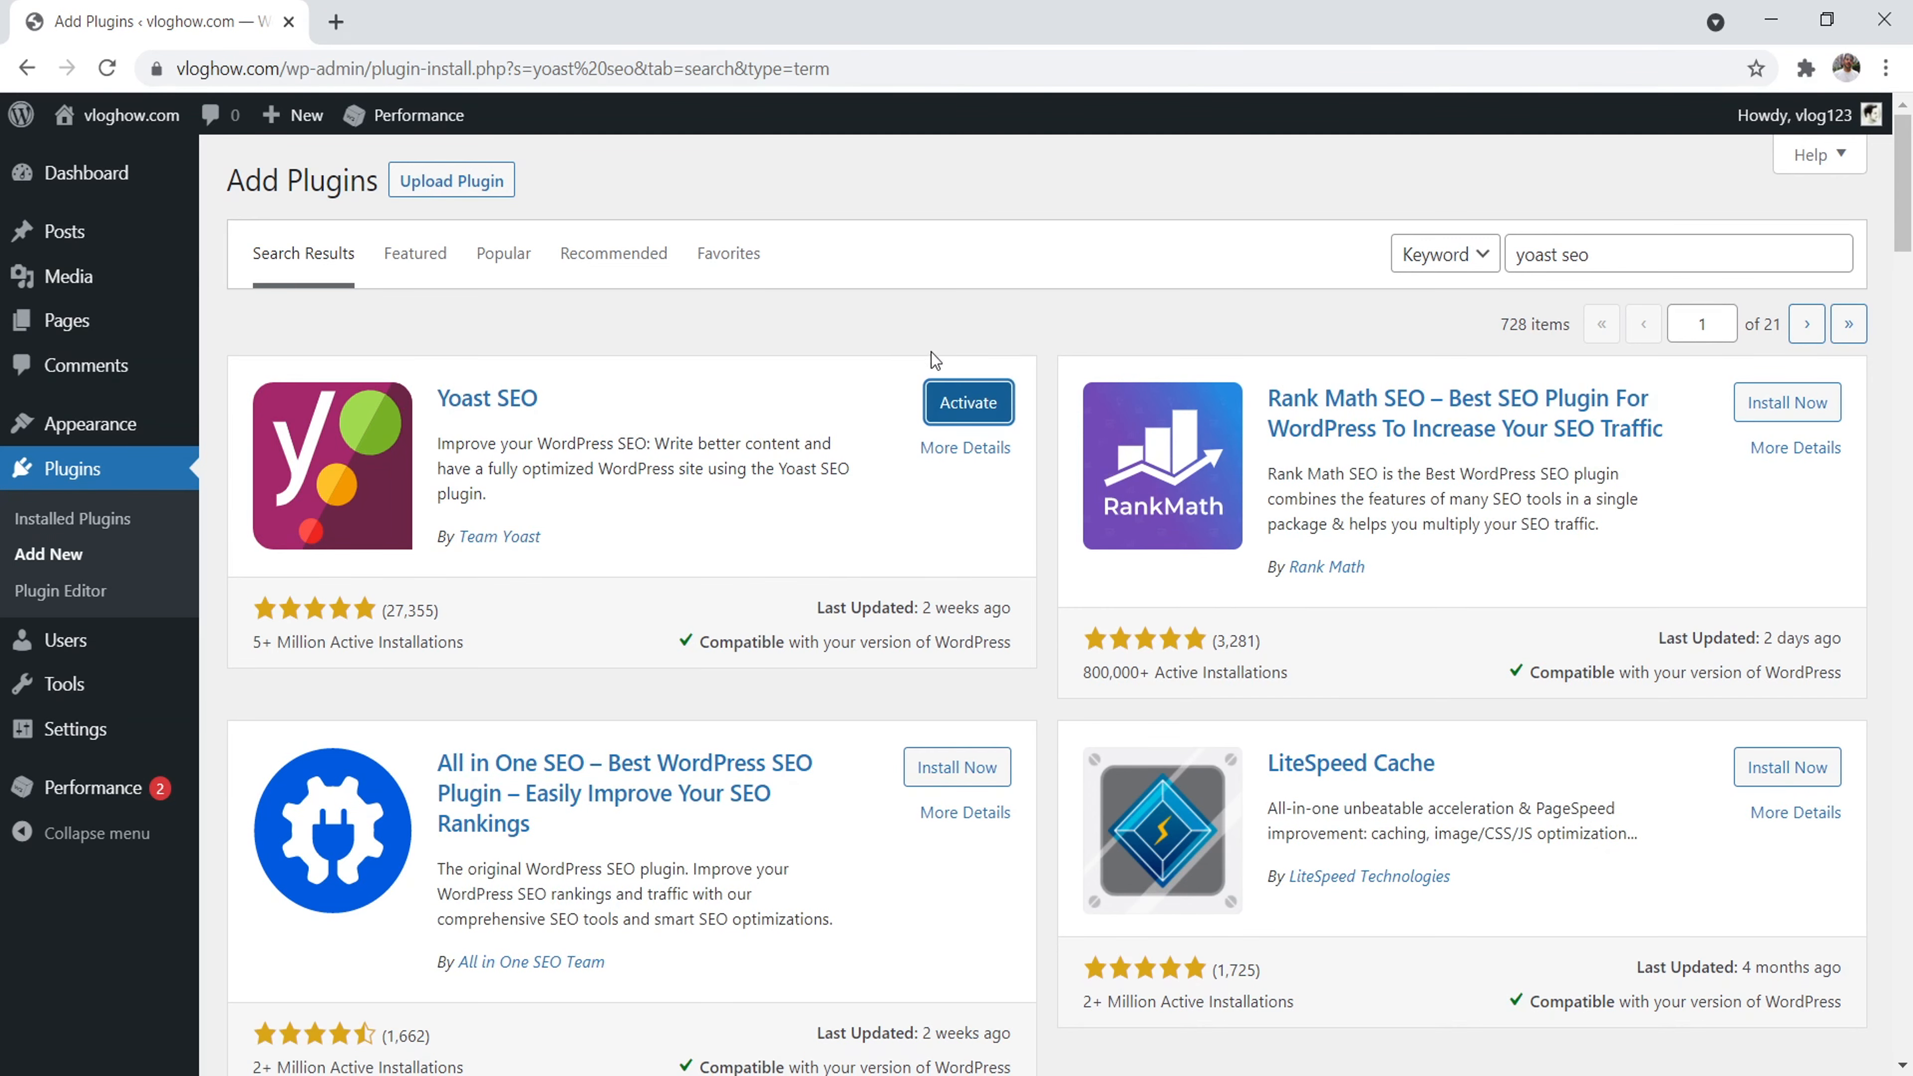
pyautogui.click(970, 403)
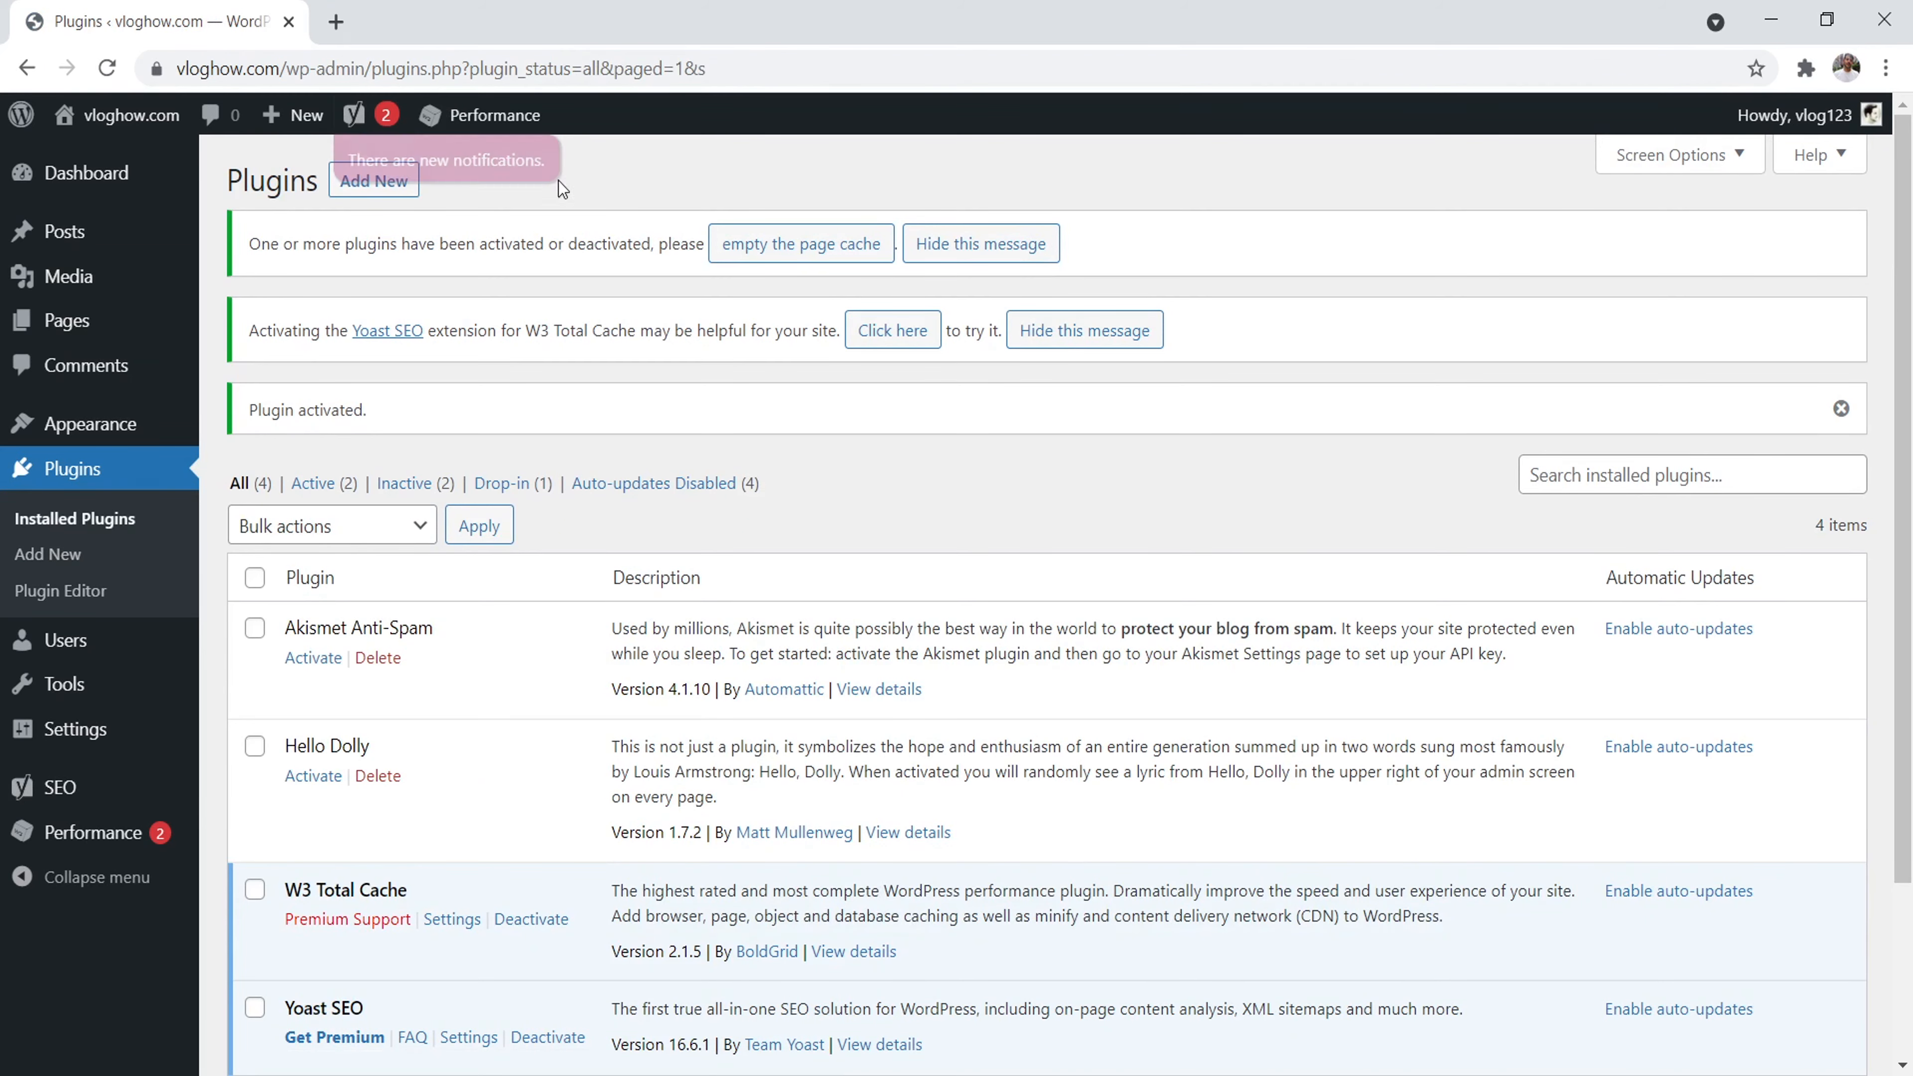
# Search for "smush", install and activate the Smush image optimization plugin, and look over the installed plugins
pyautogui.click(374, 182)
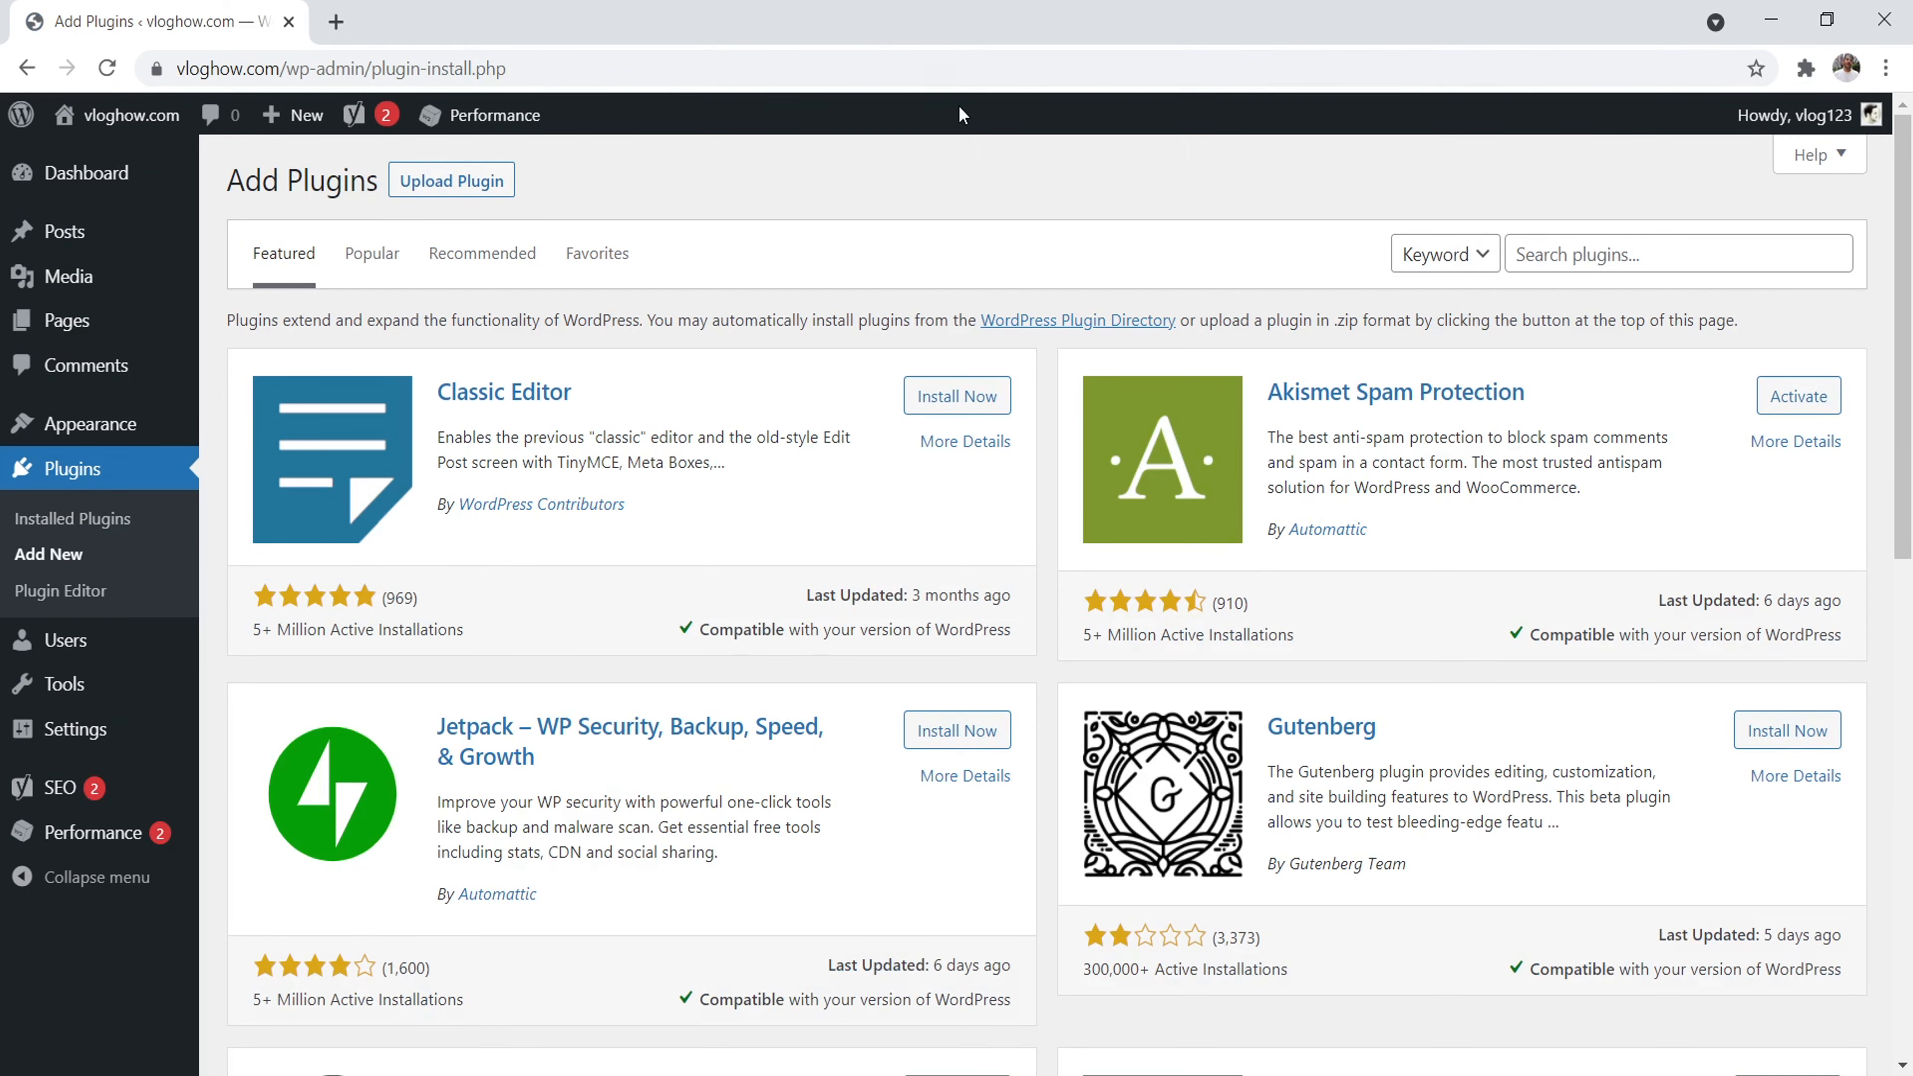
pyautogui.click(1635, 252)
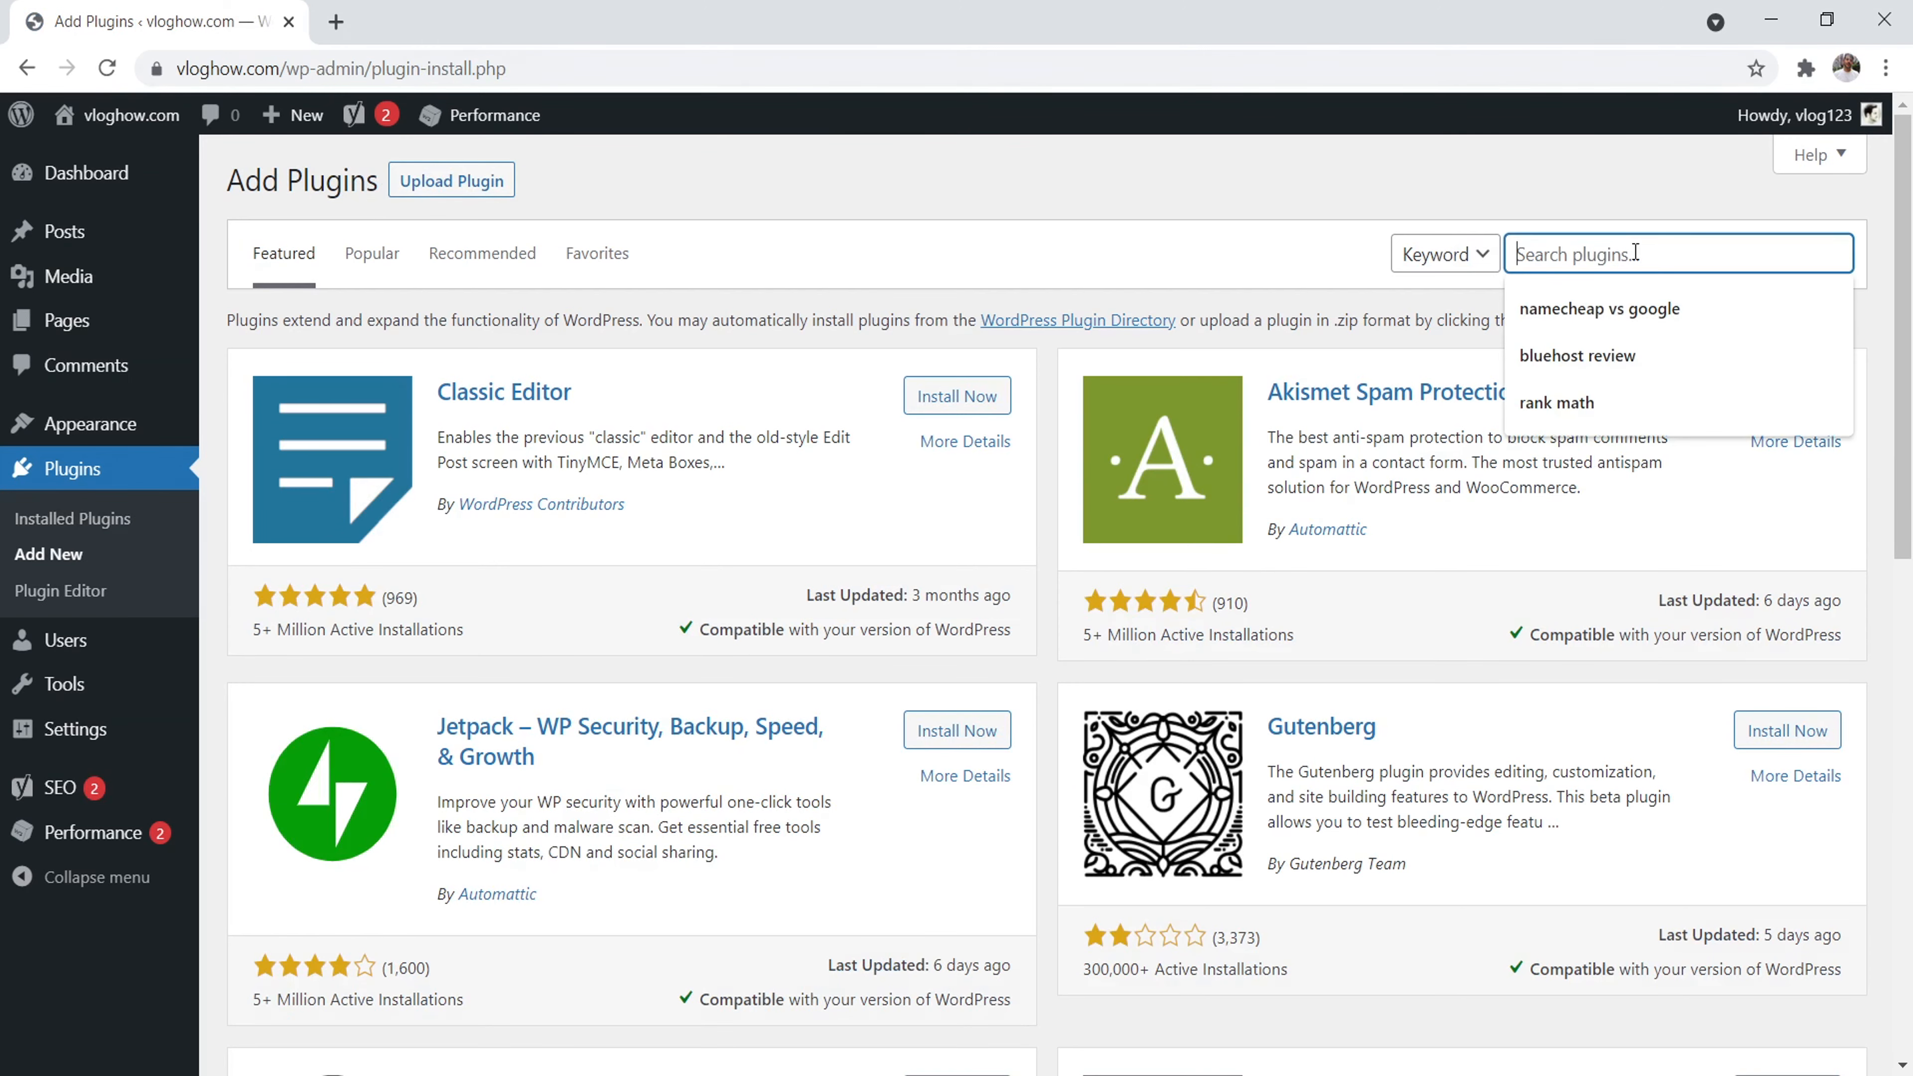
pyautogui.write('smush')
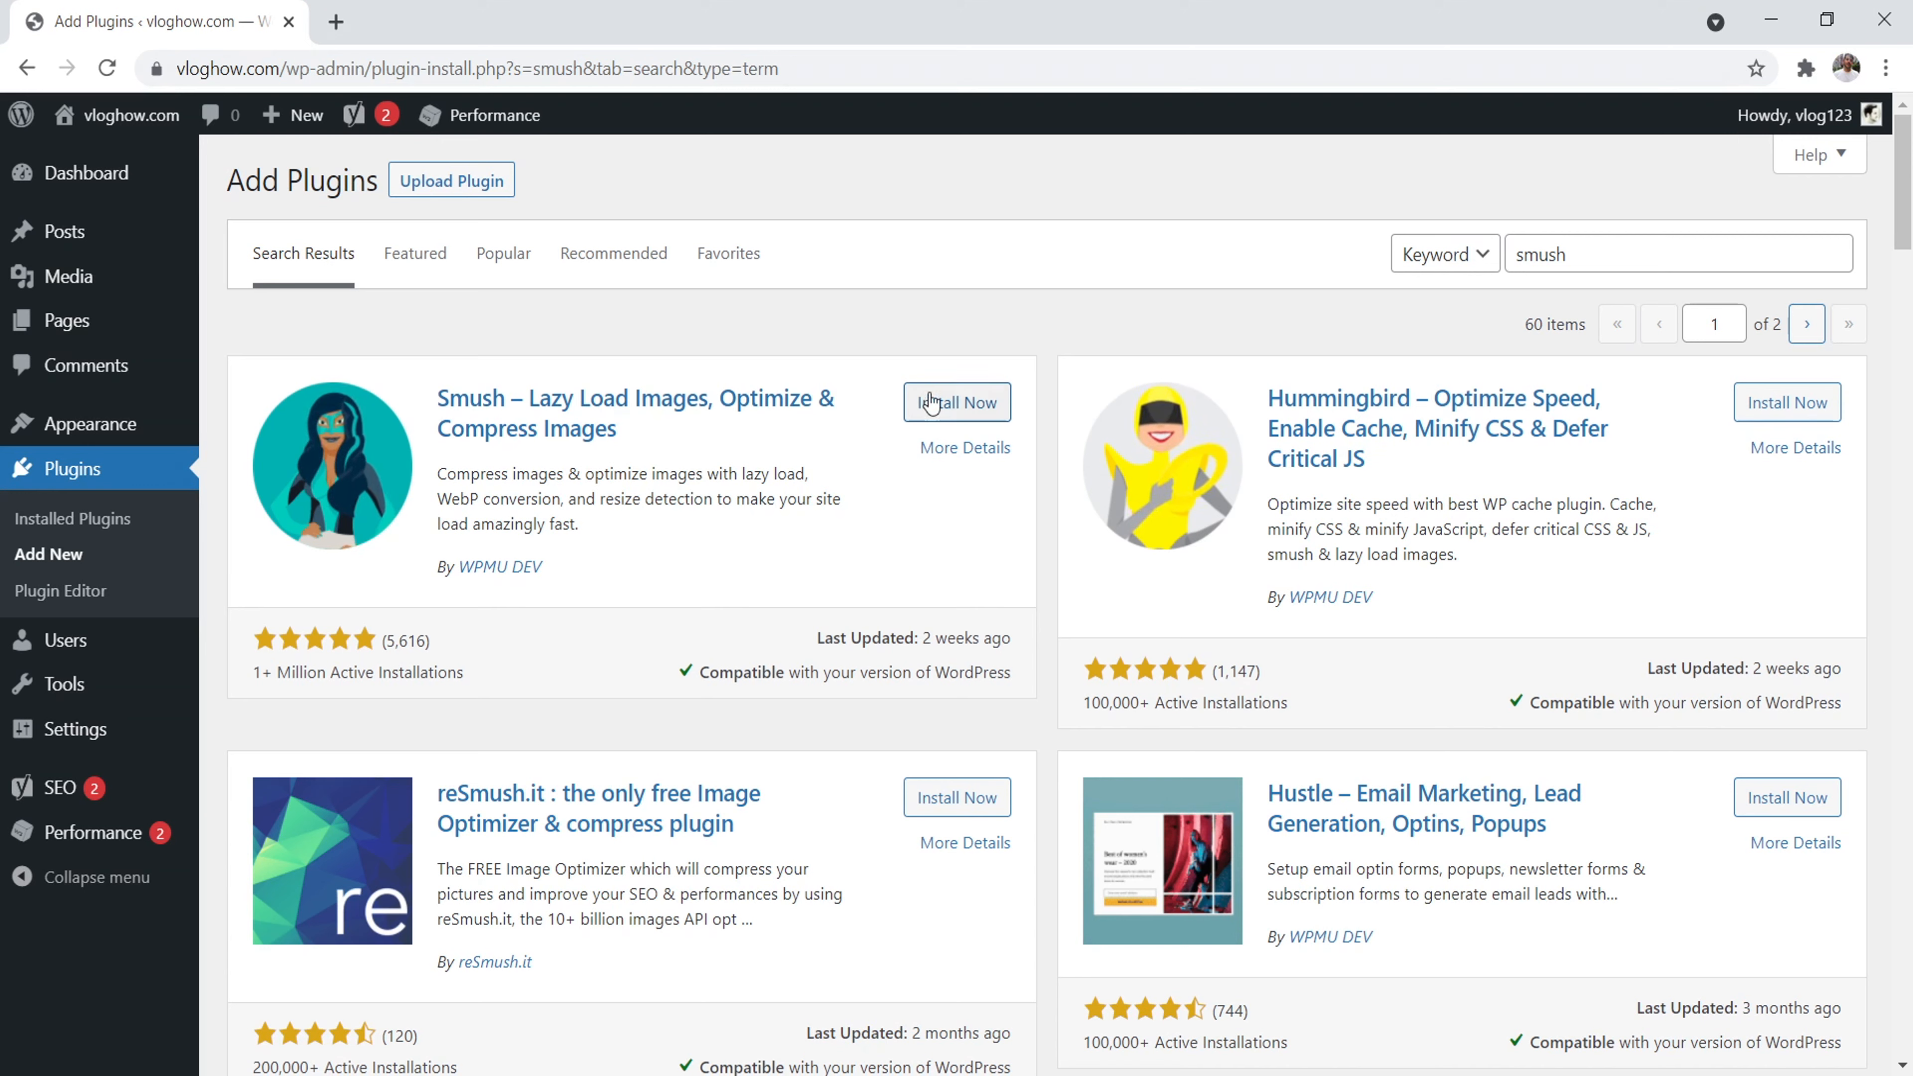
pyautogui.click(970, 406)
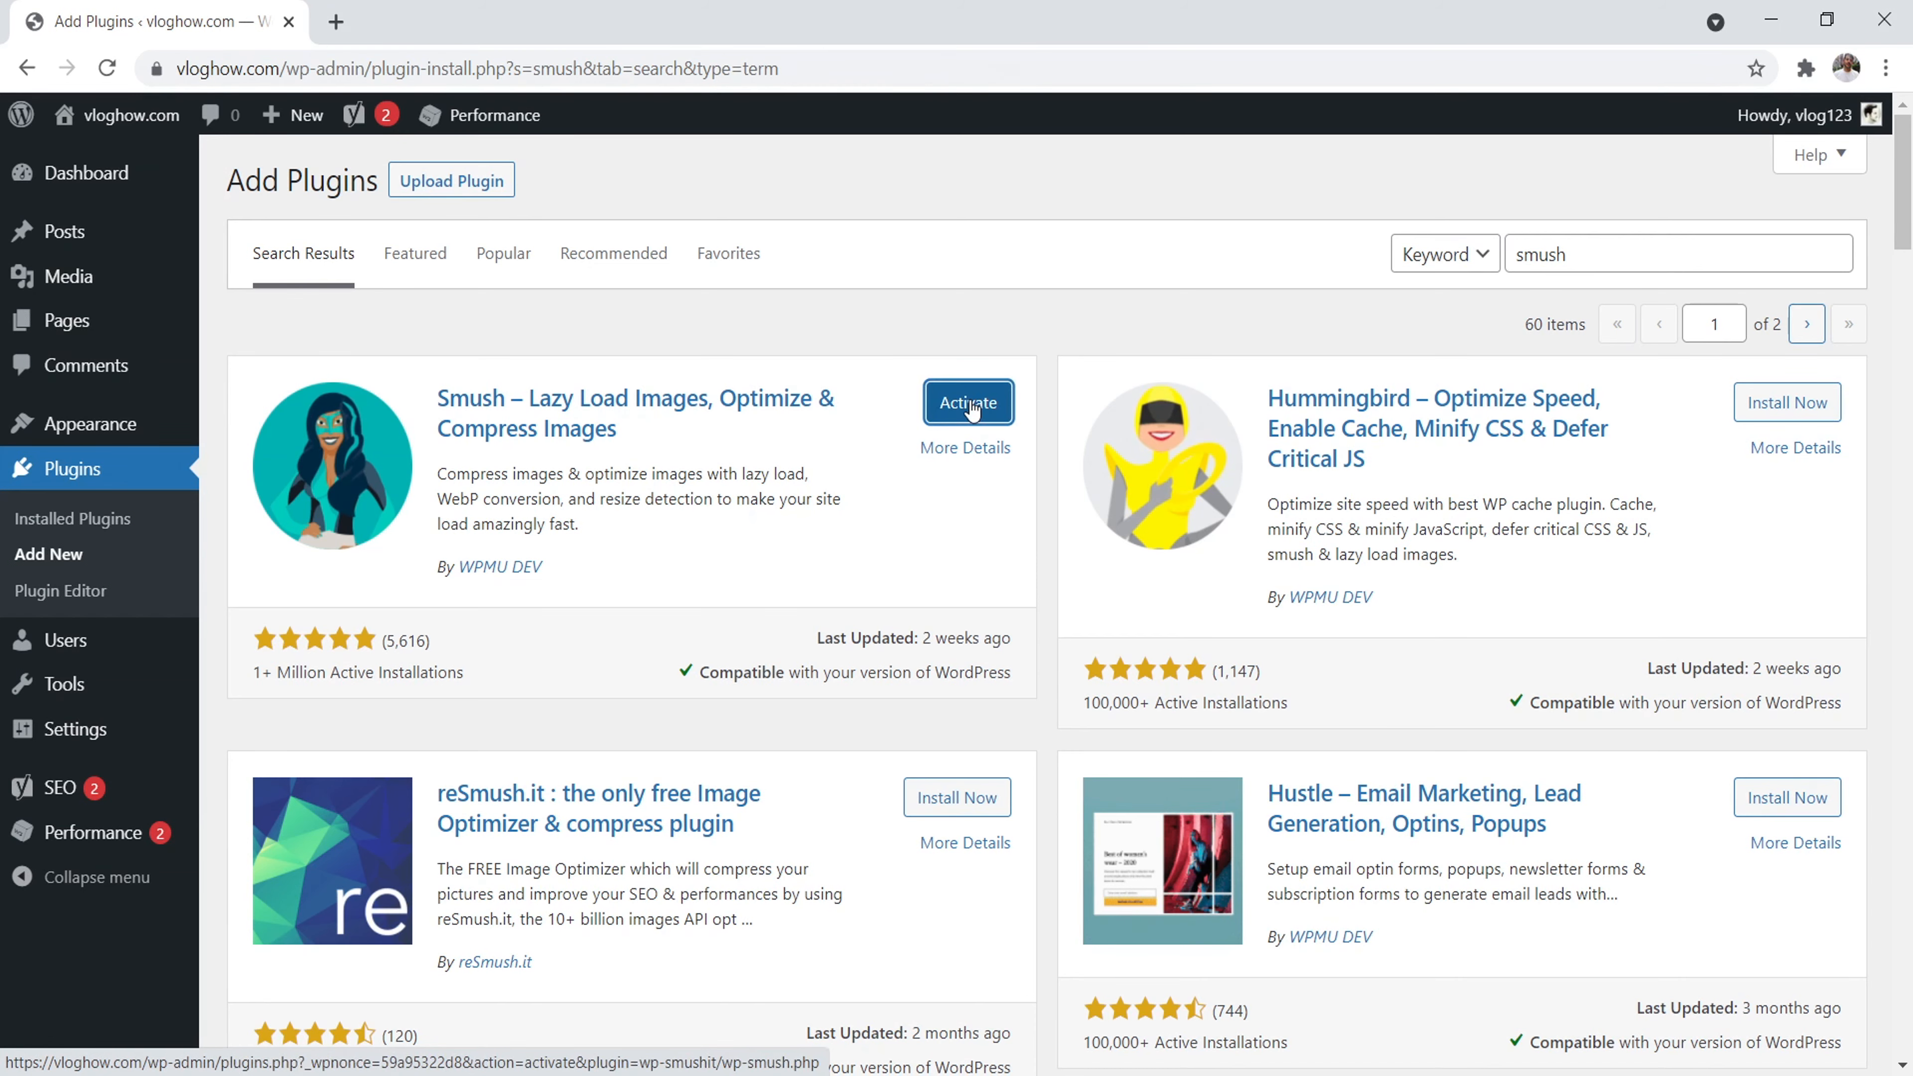
pyautogui.click(971, 407)
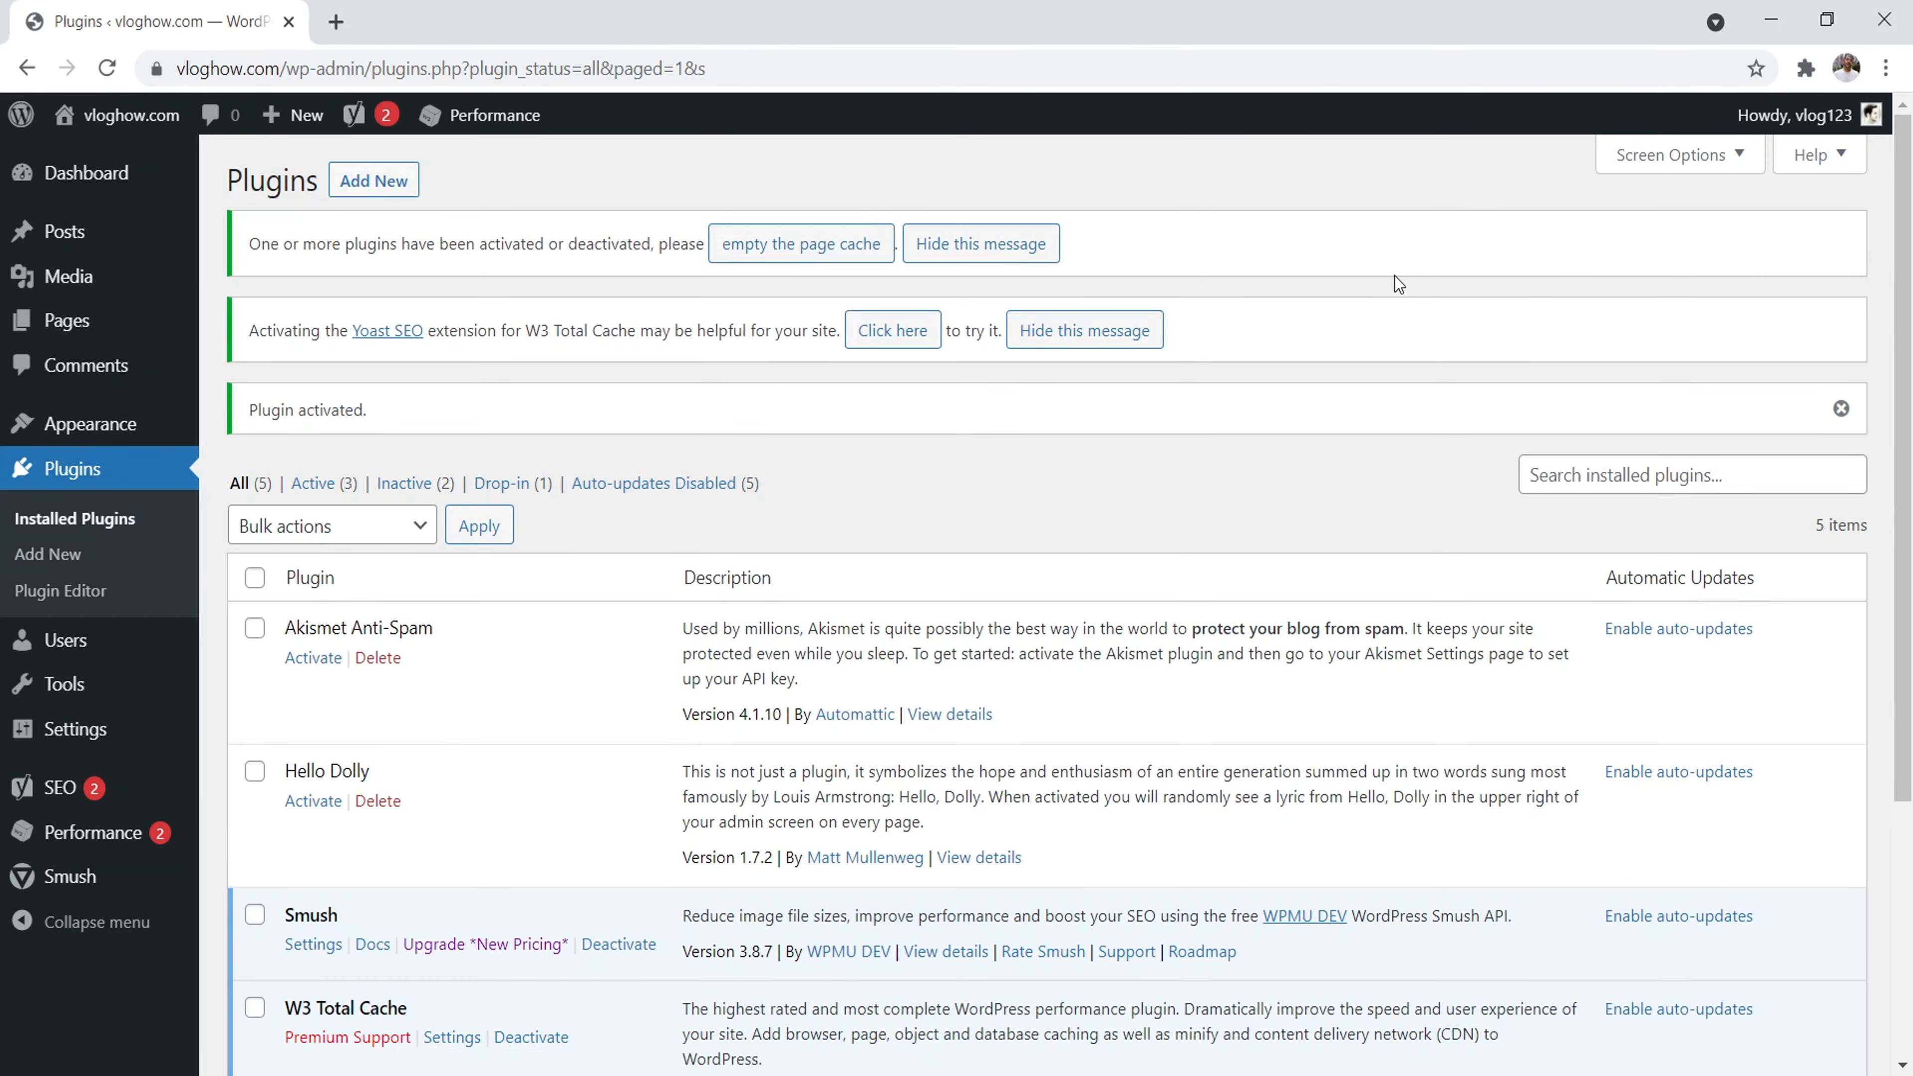
pyautogui.scroll(-5, 1905, 520)
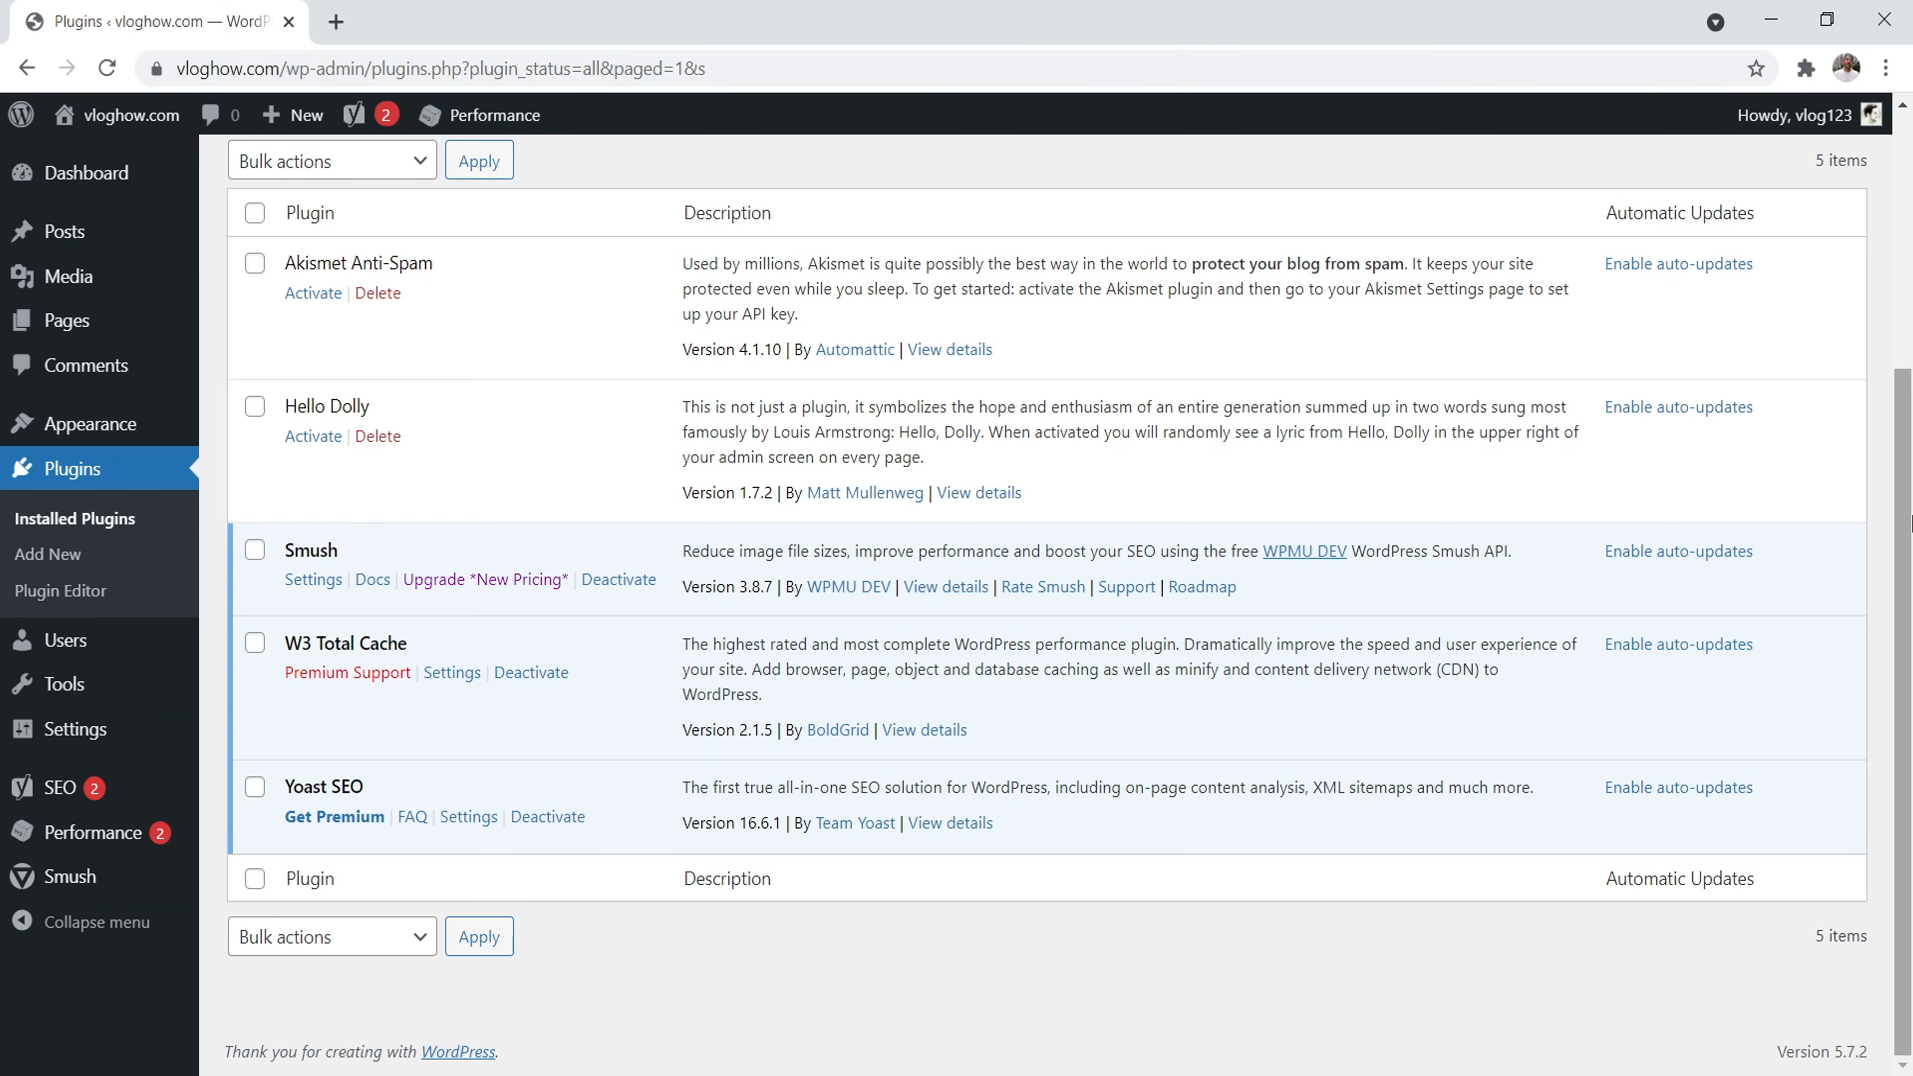
pyautogui.scroll(2, 1905, 531)
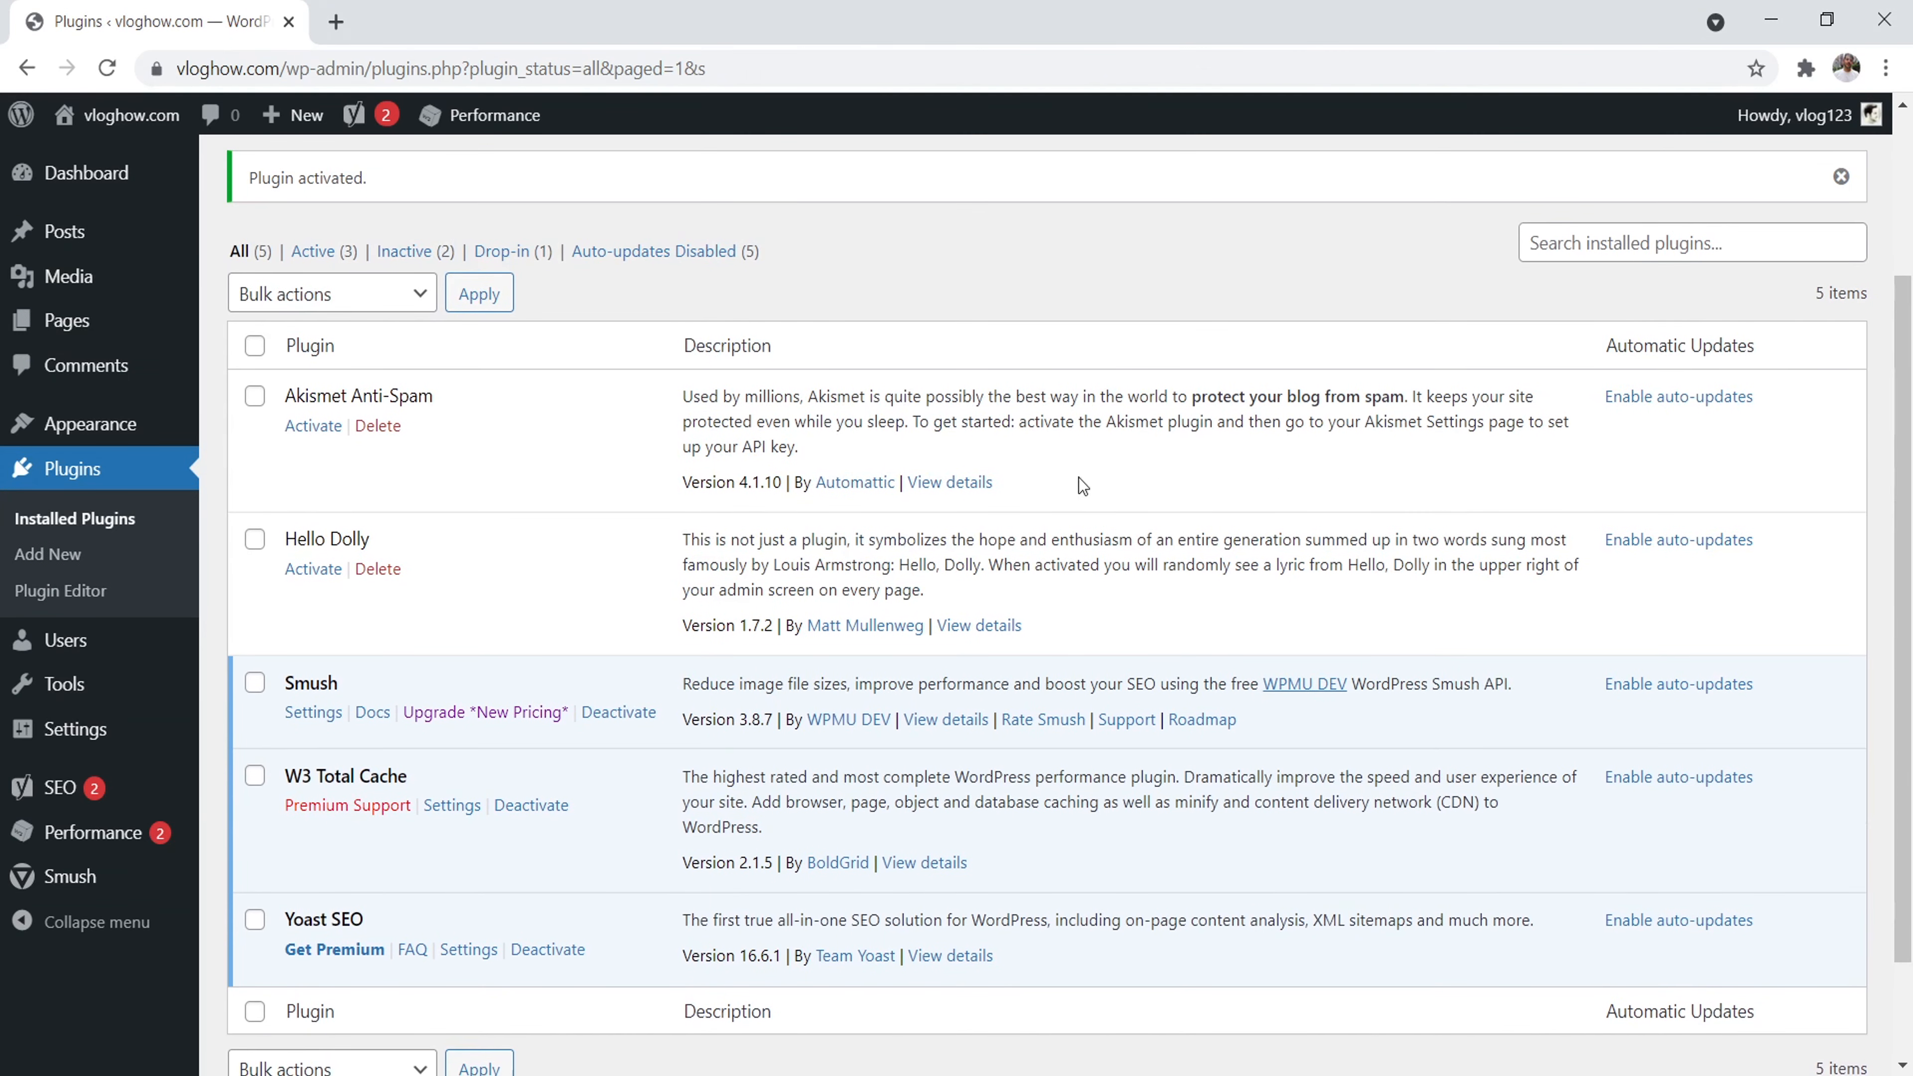
# View the form for adding a new user and examine its fields and the available roles, from SEO Editor to Administrator
pyautogui.click(60, 648)
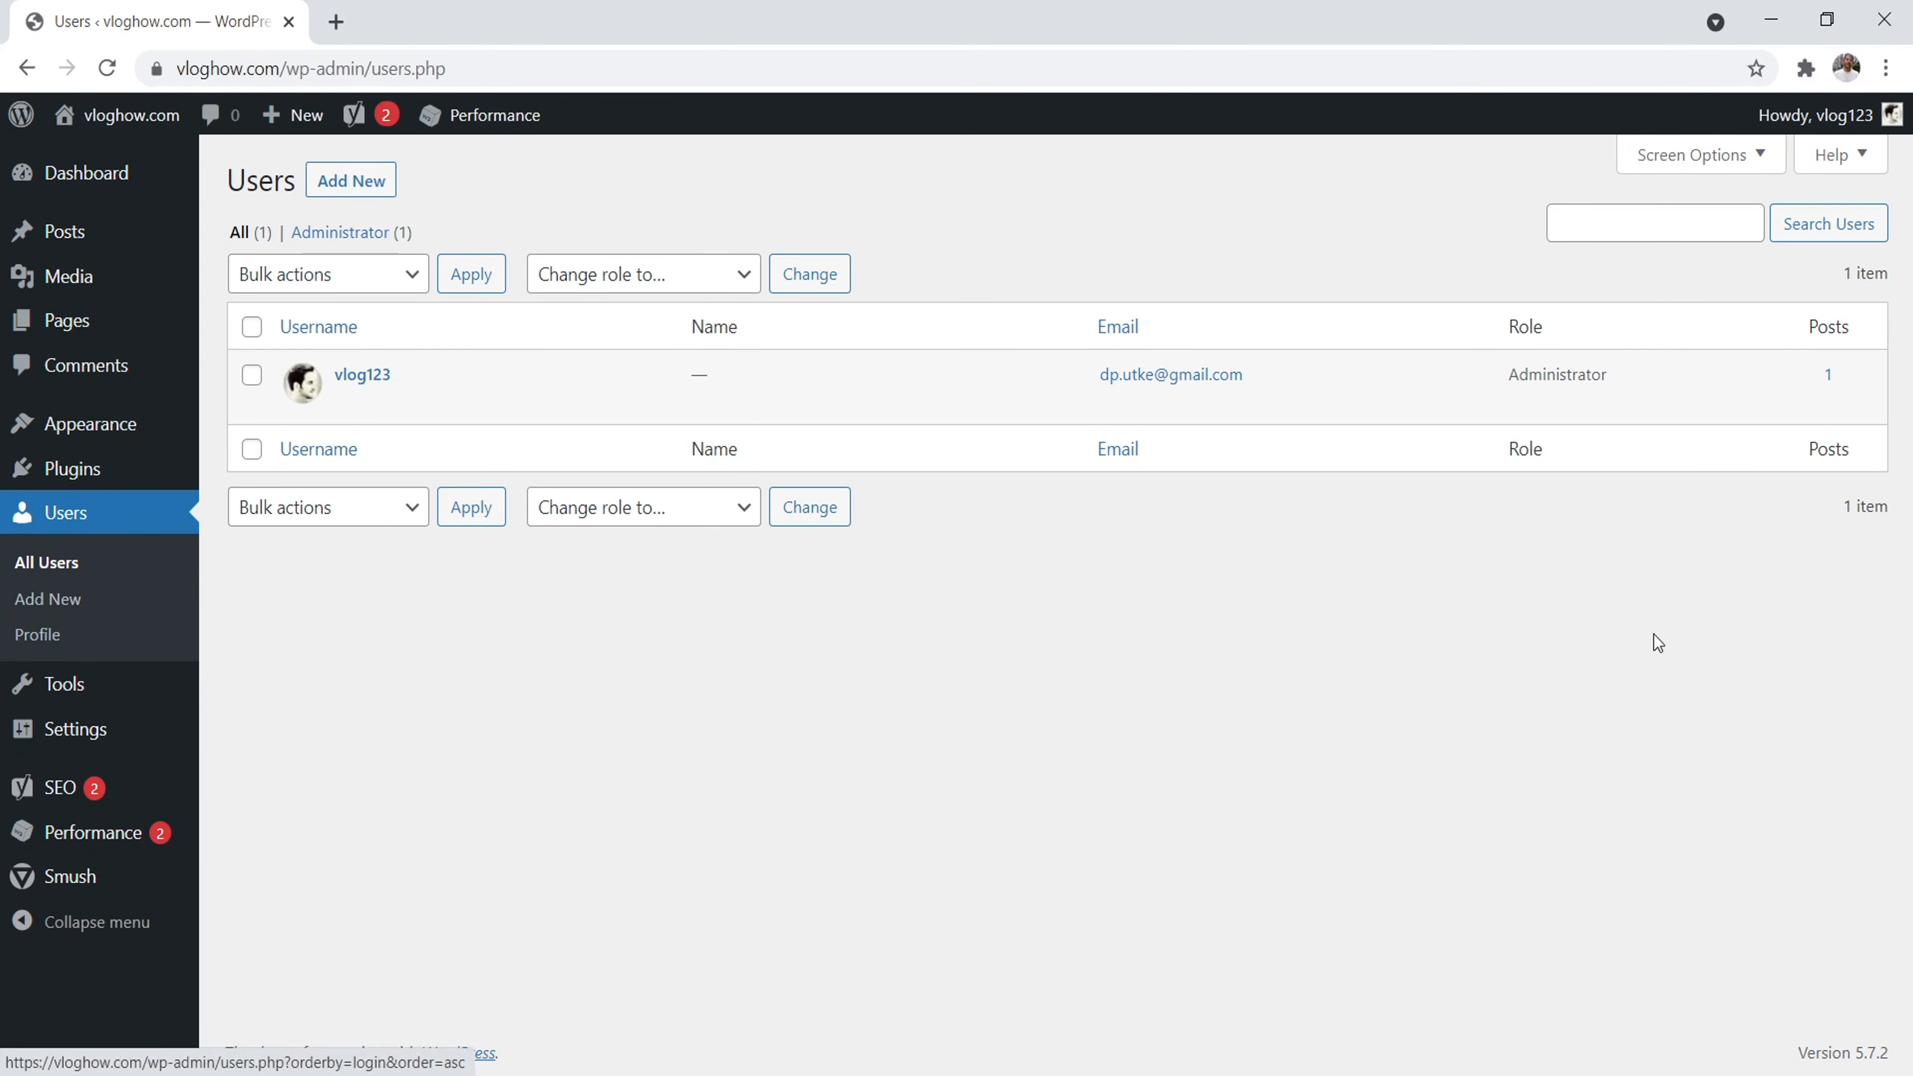
pyautogui.click(353, 187)
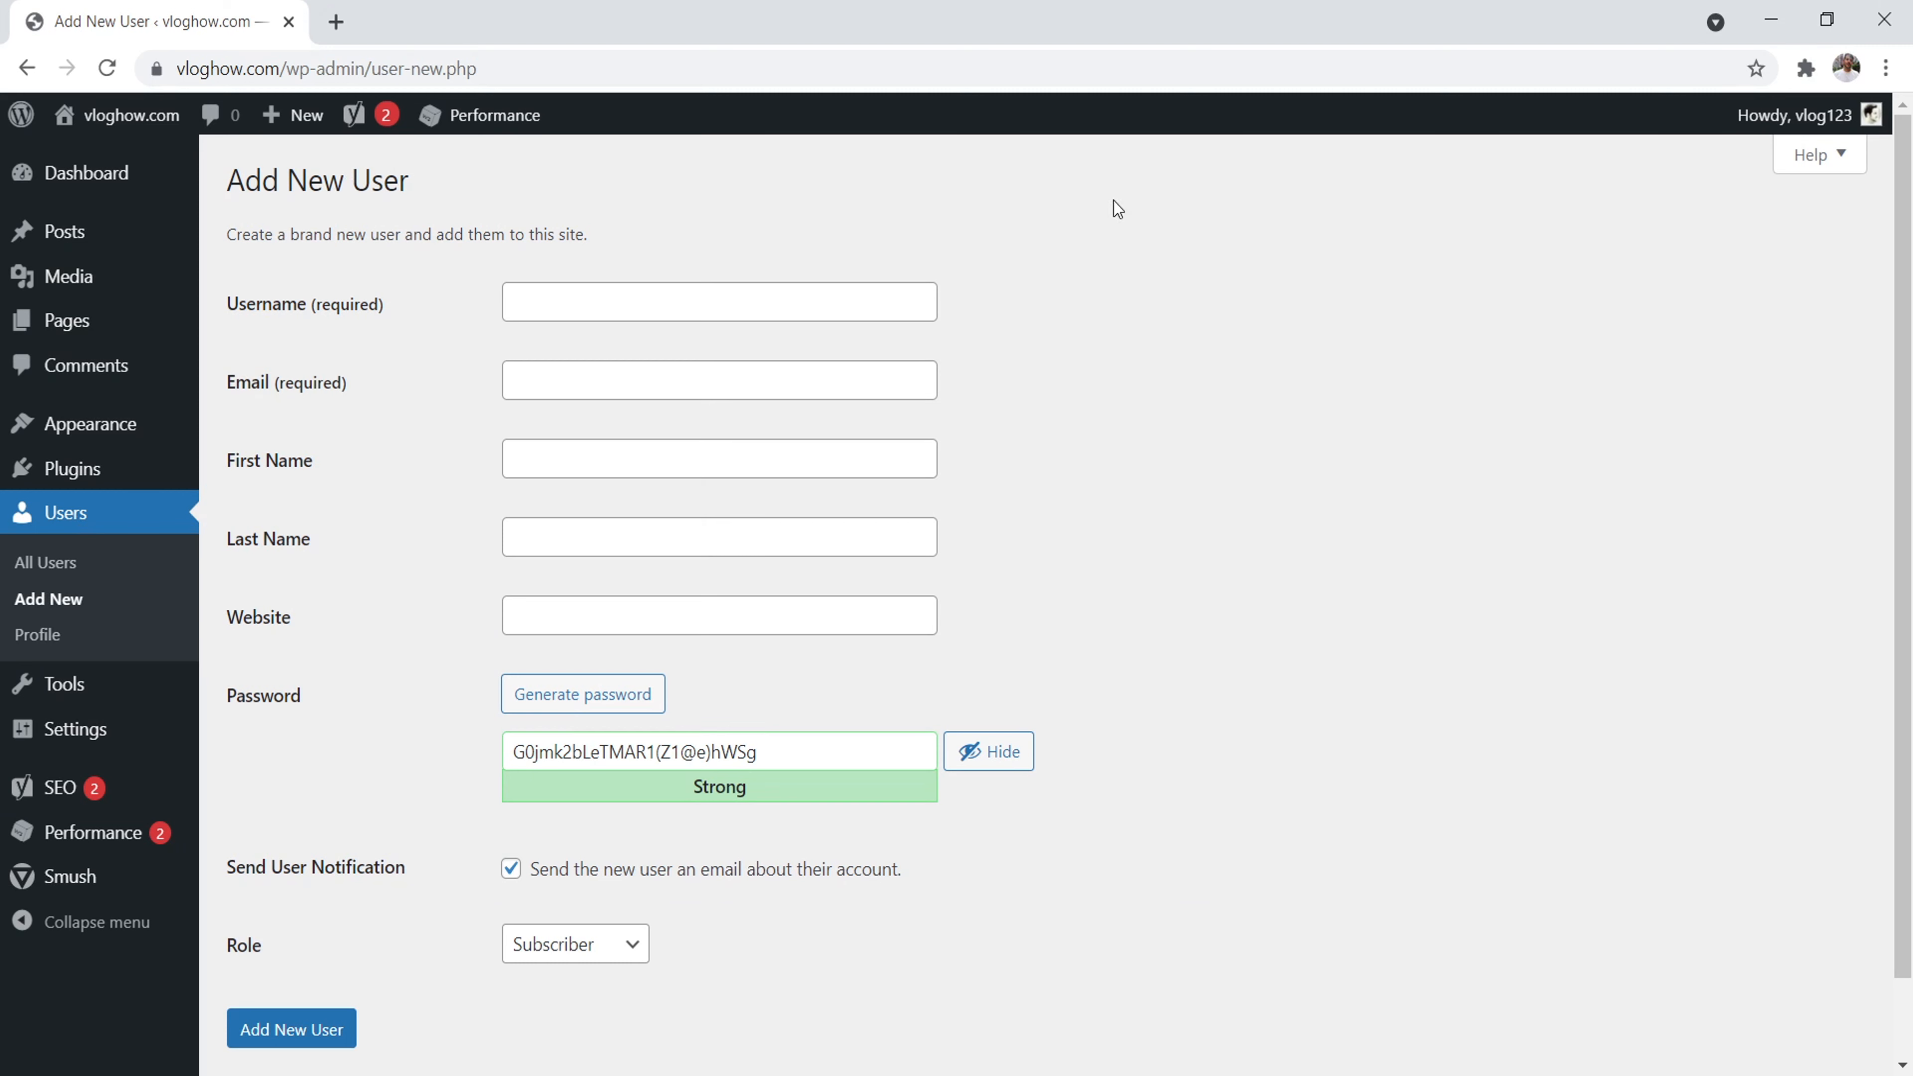
pyautogui.scroll(-2, 1807, 377)
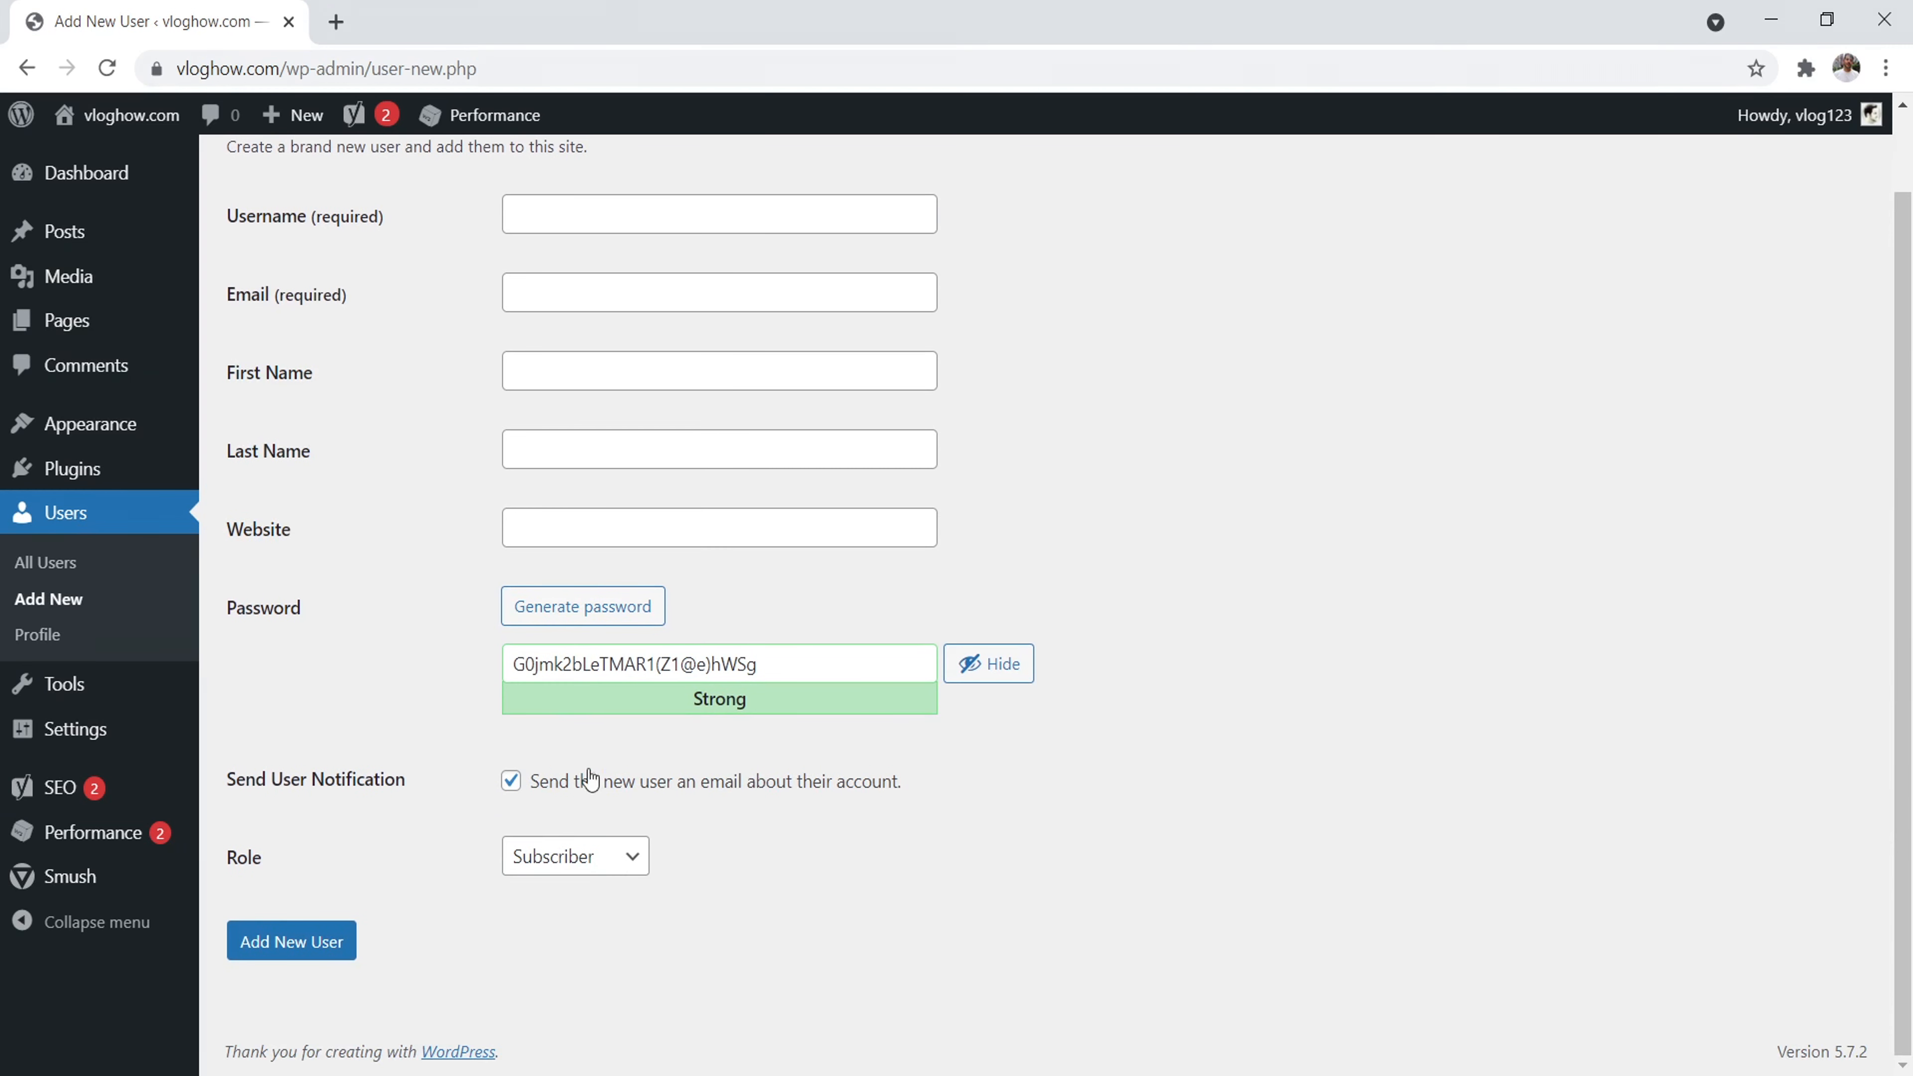
pyautogui.click(608, 857)
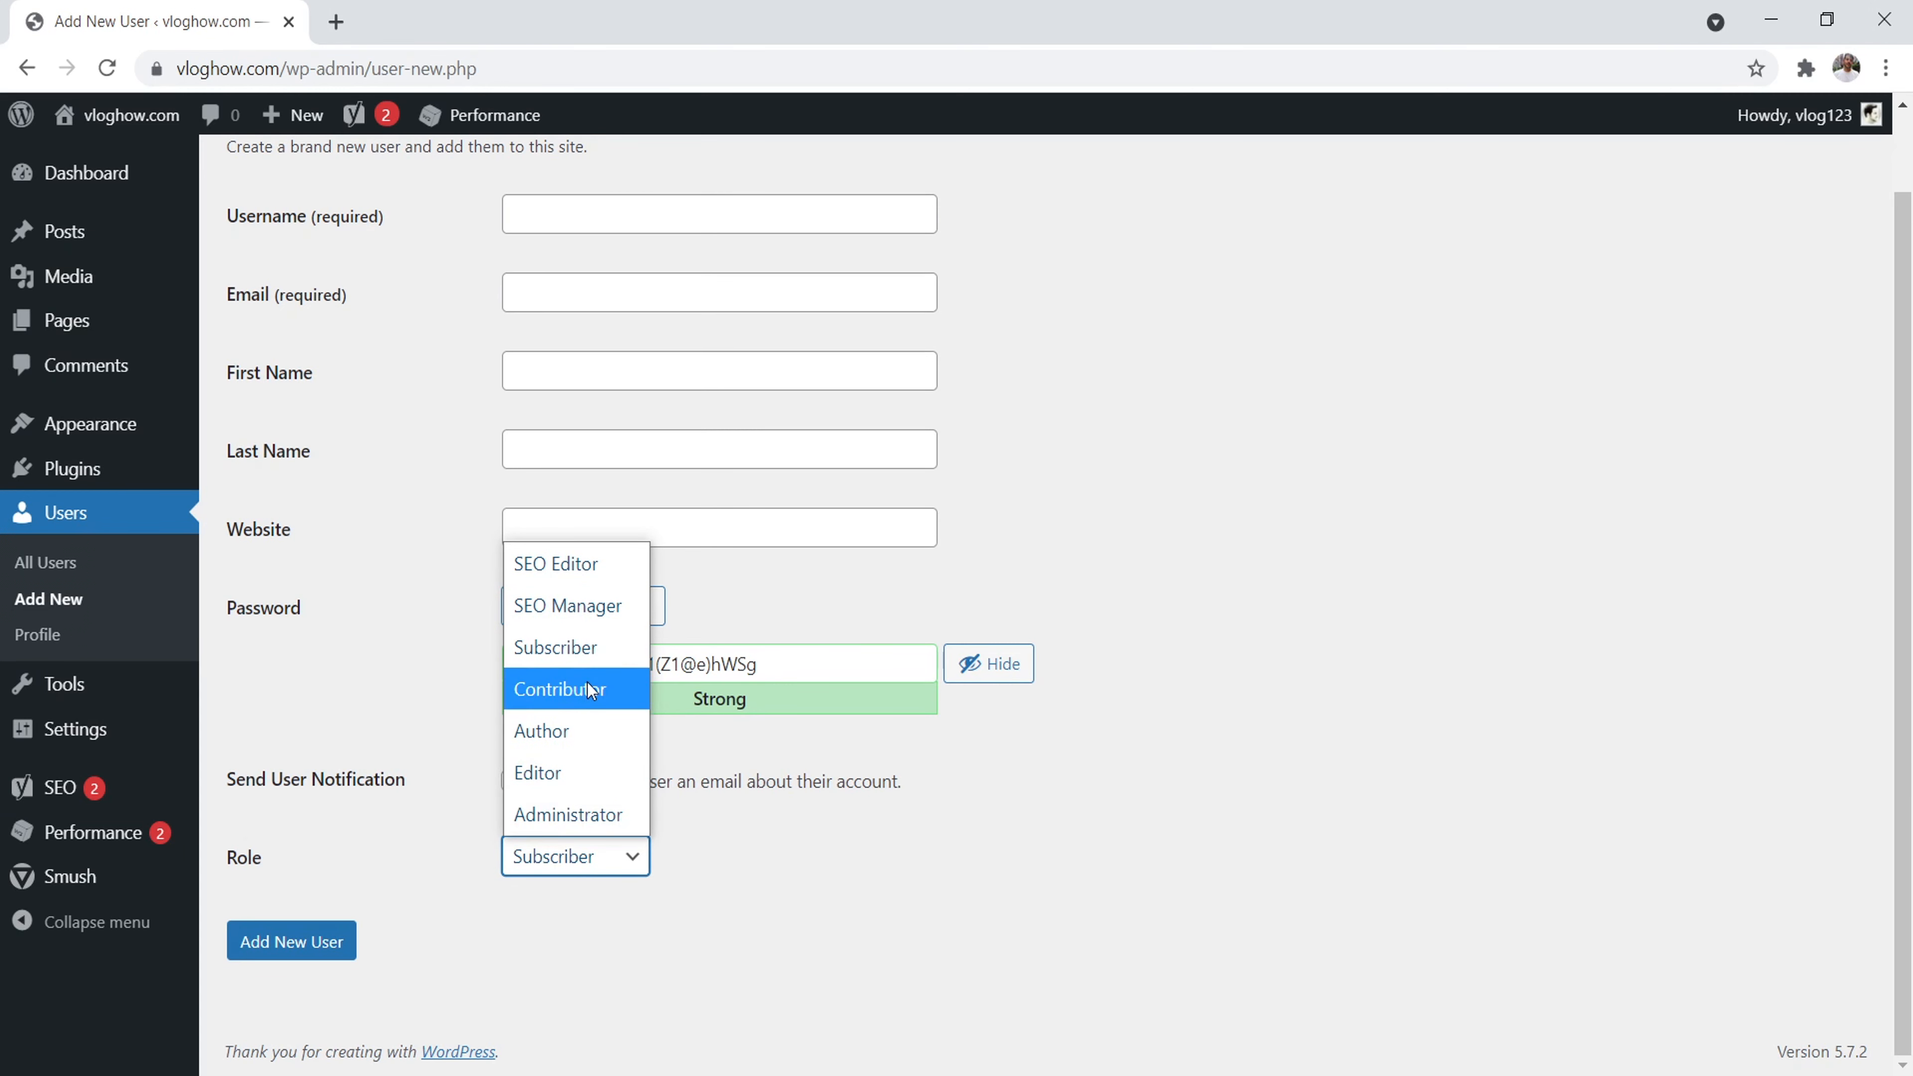
pyautogui.click(1297, 679)
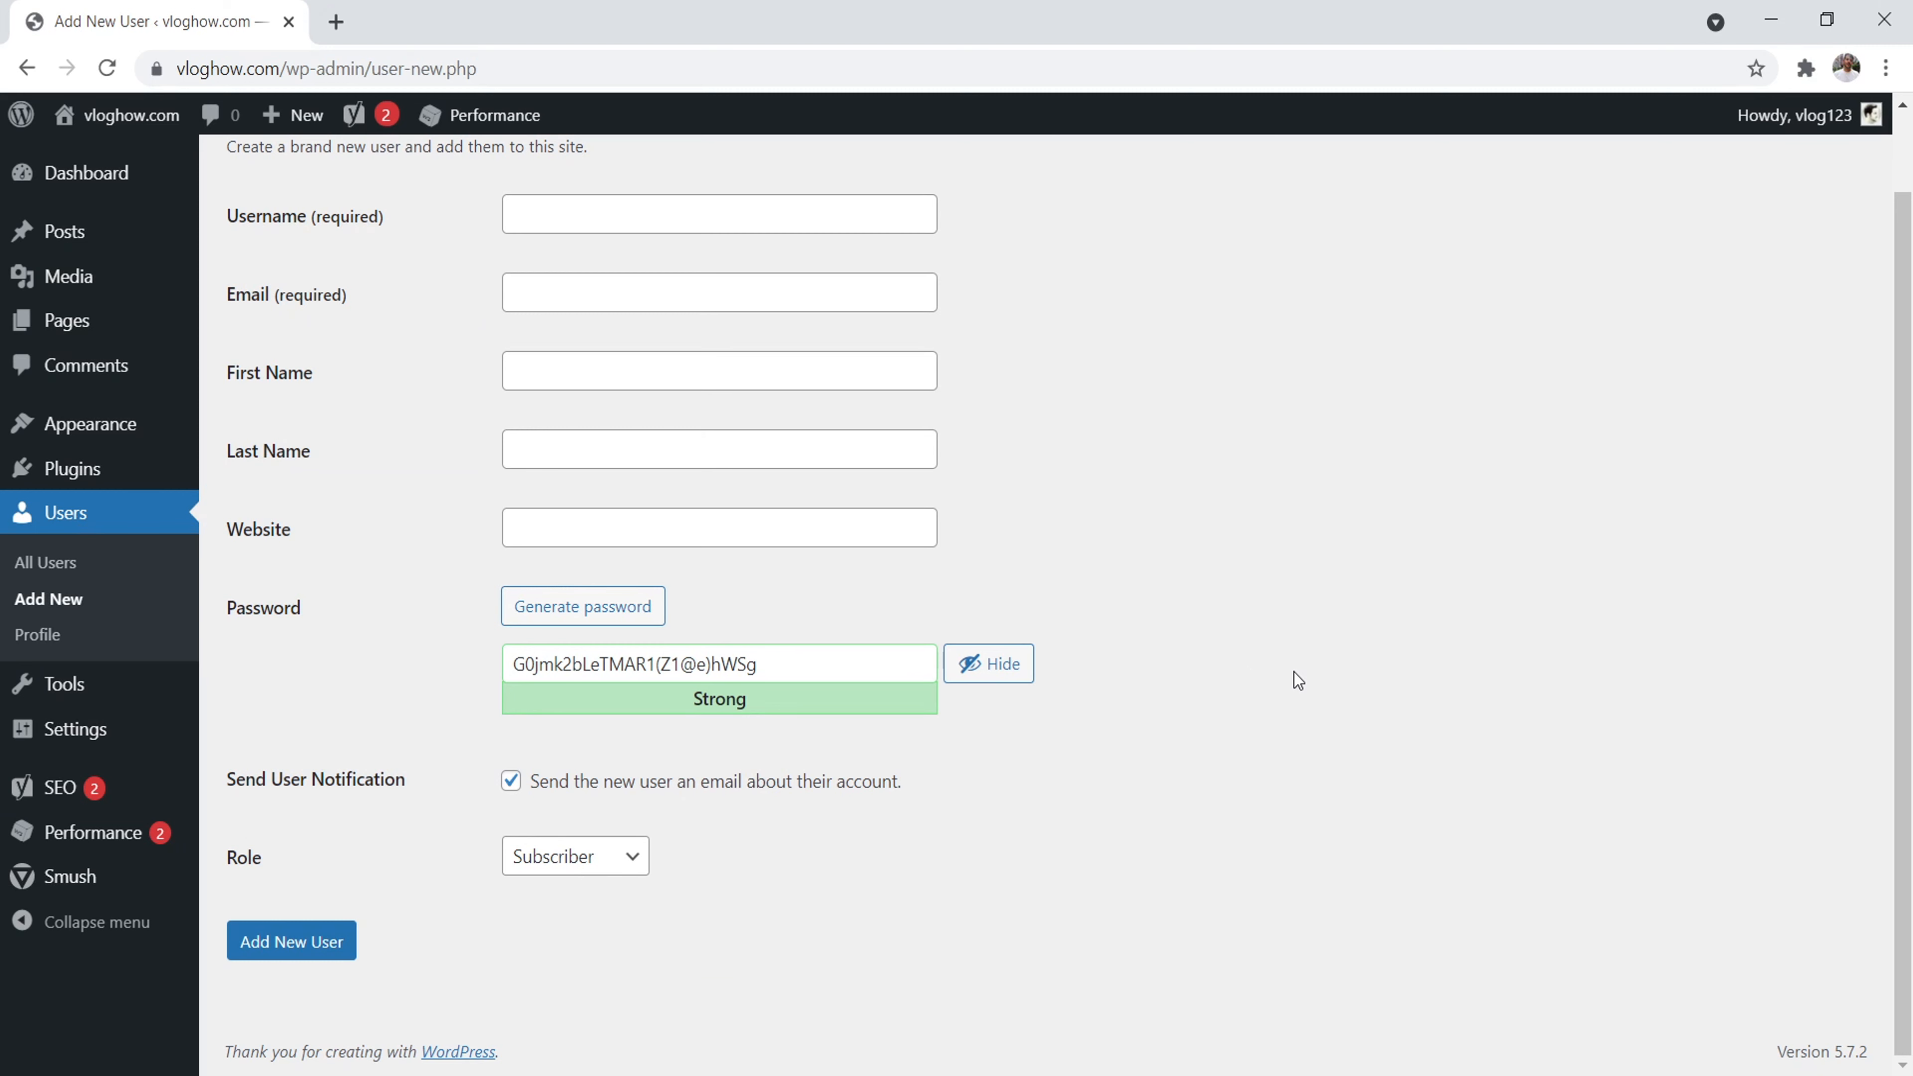
pyautogui.click(598, 879)
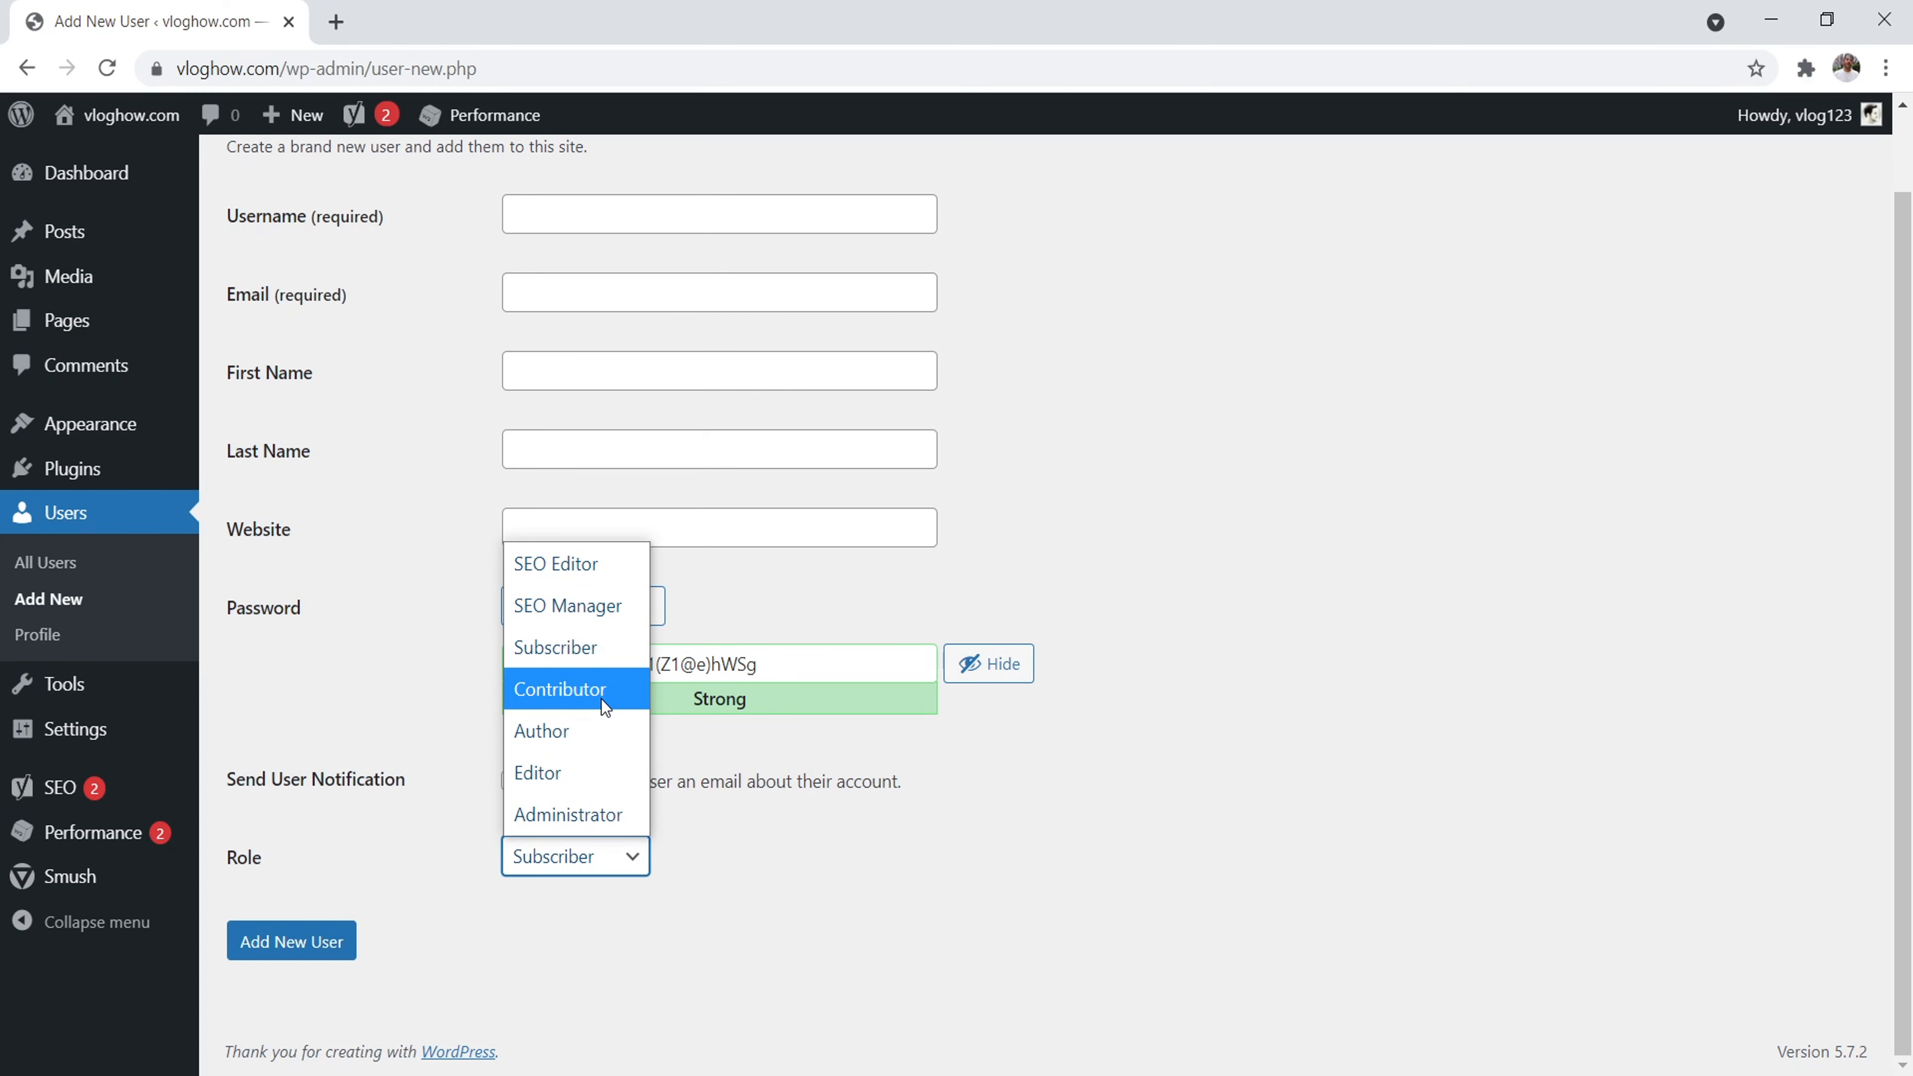
pyautogui.click(1216, 563)
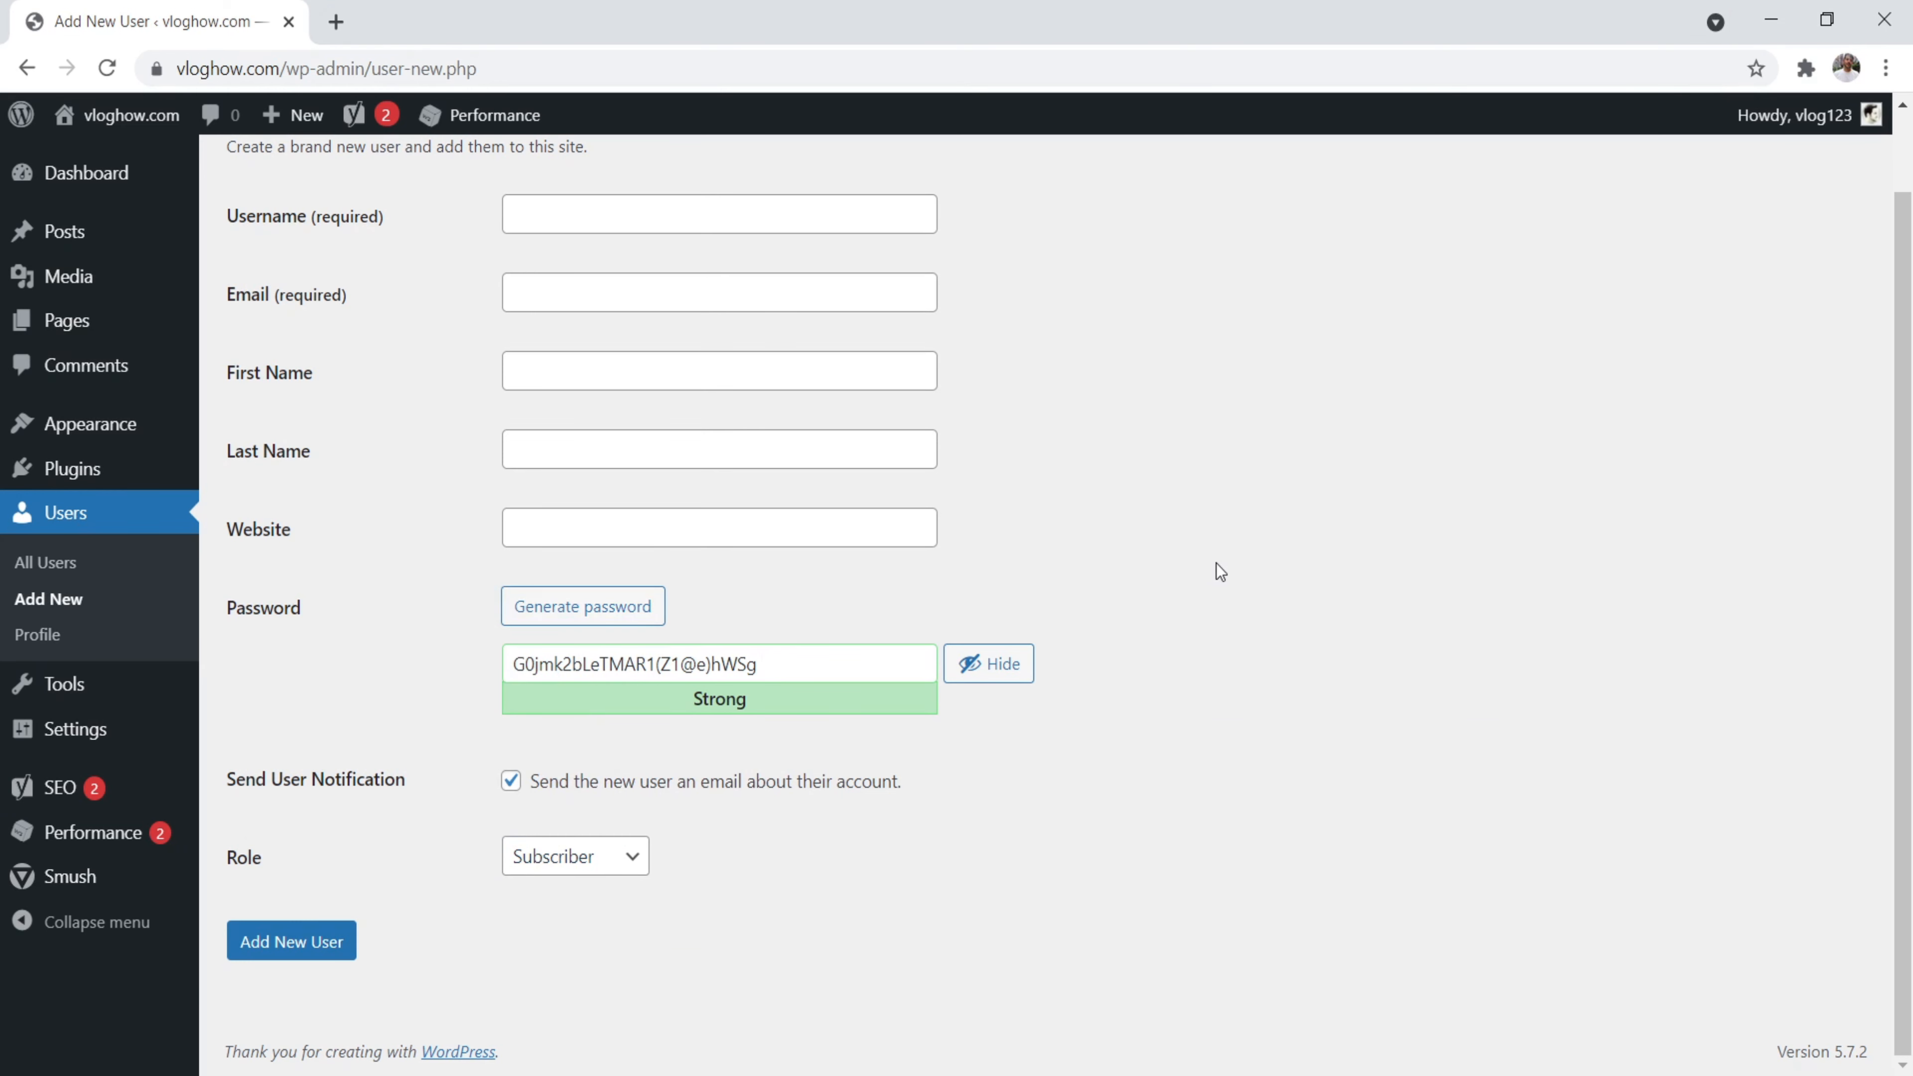
pyautogui.click(613, 856)
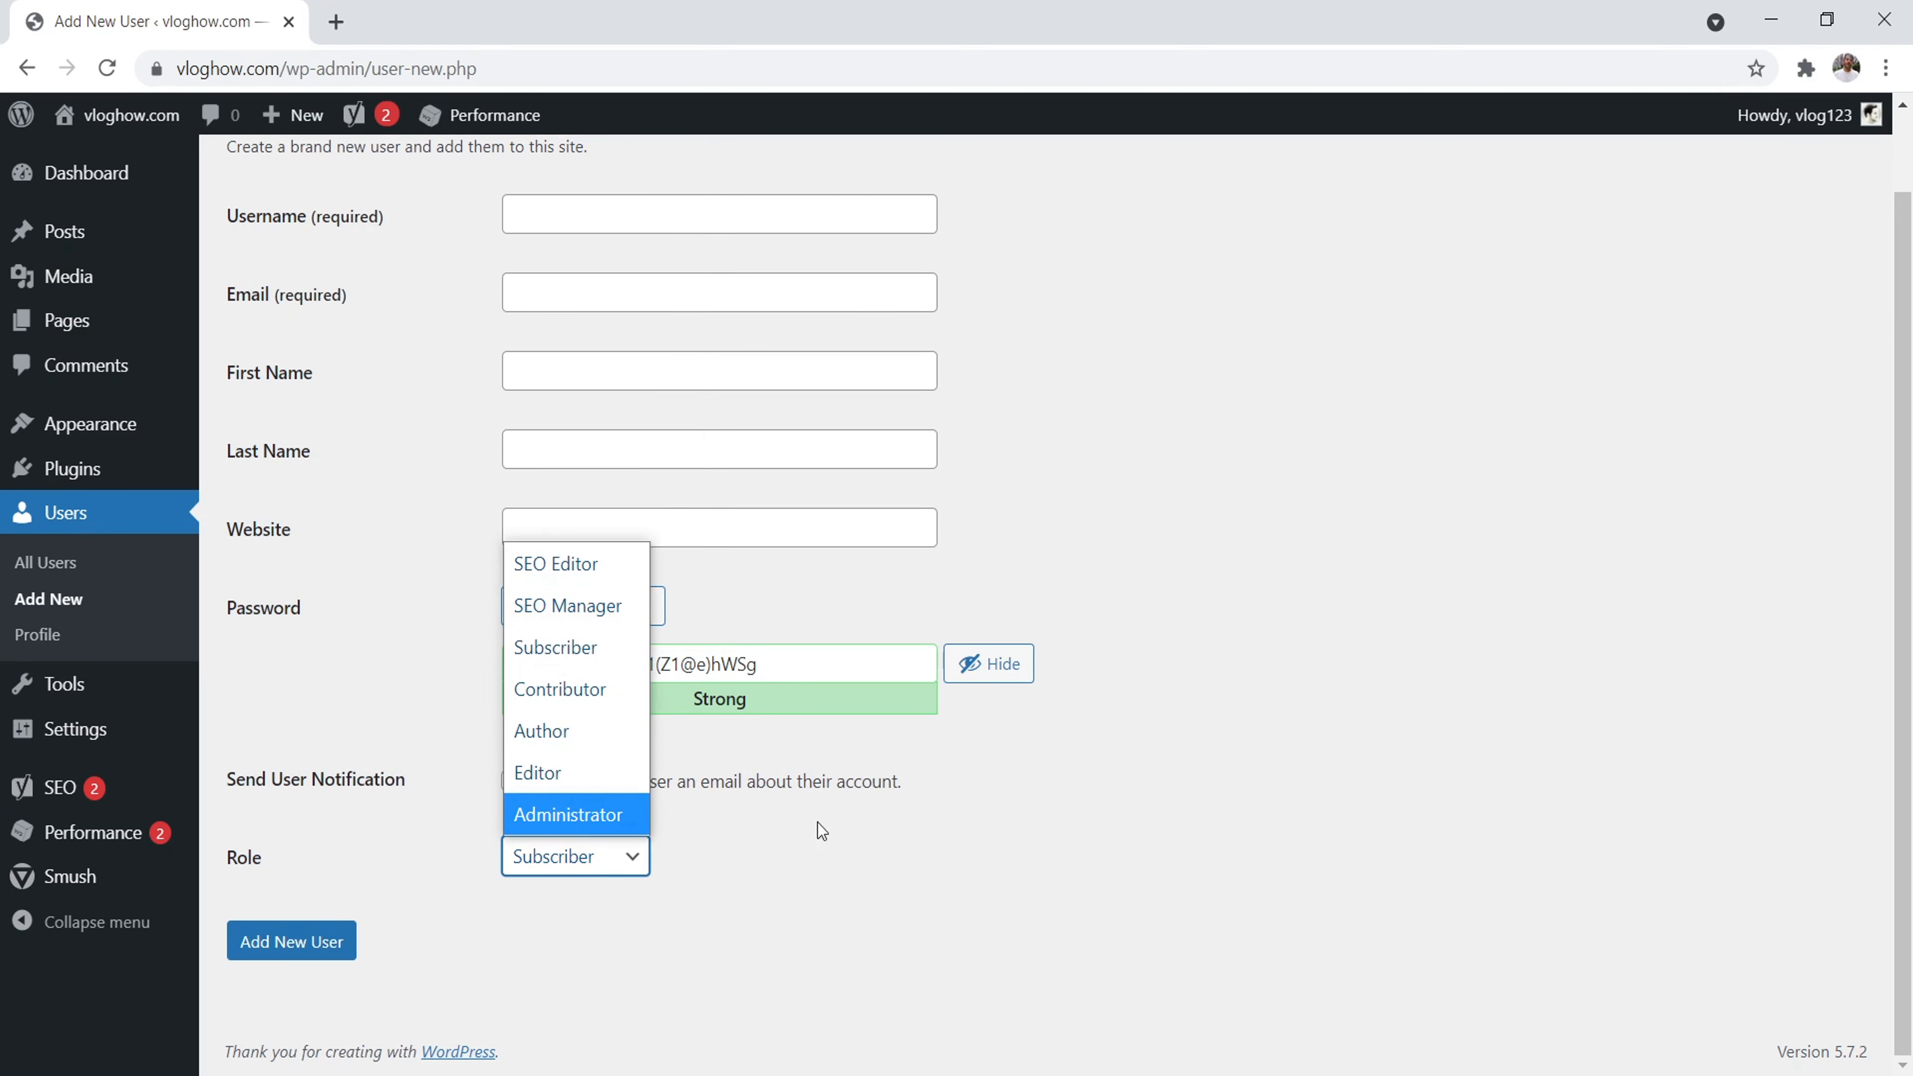
pyautogui.click(1027, 818)
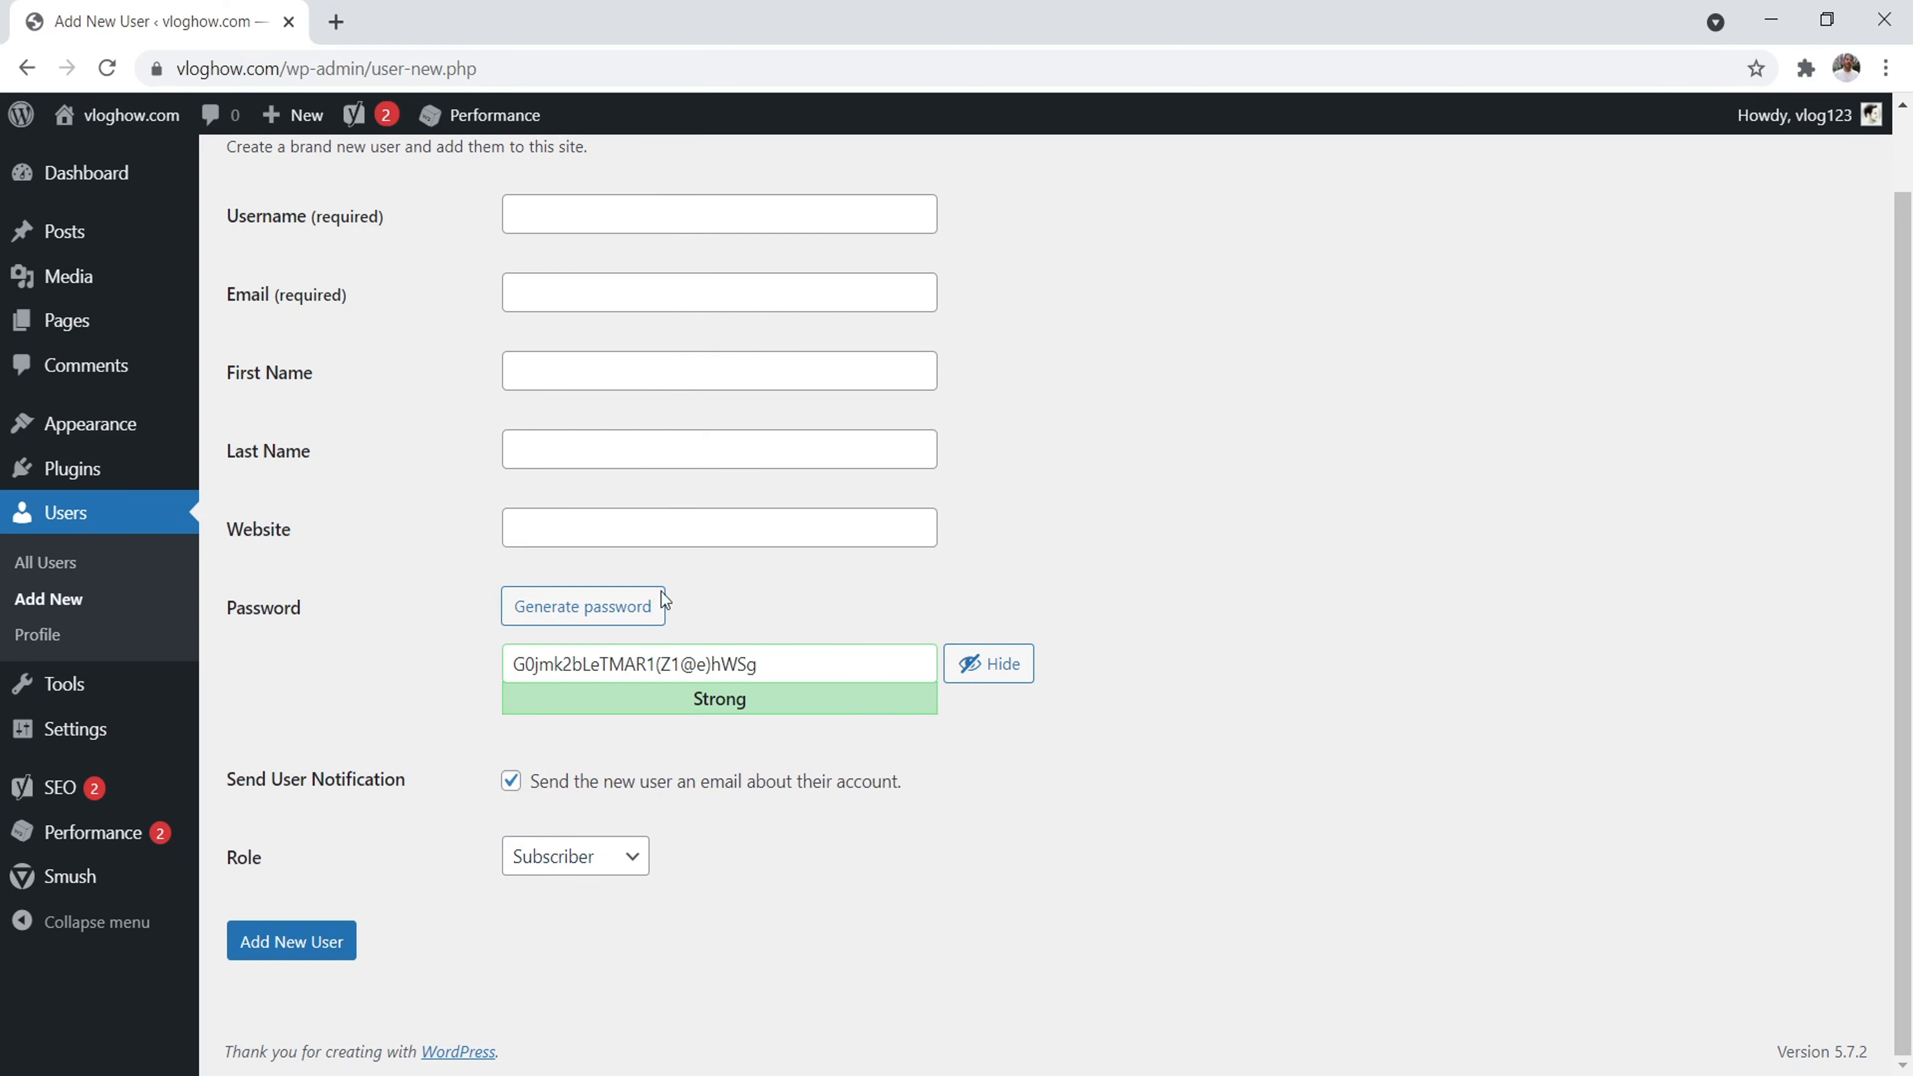
pyautogui.scroll(2, 1088, 594)
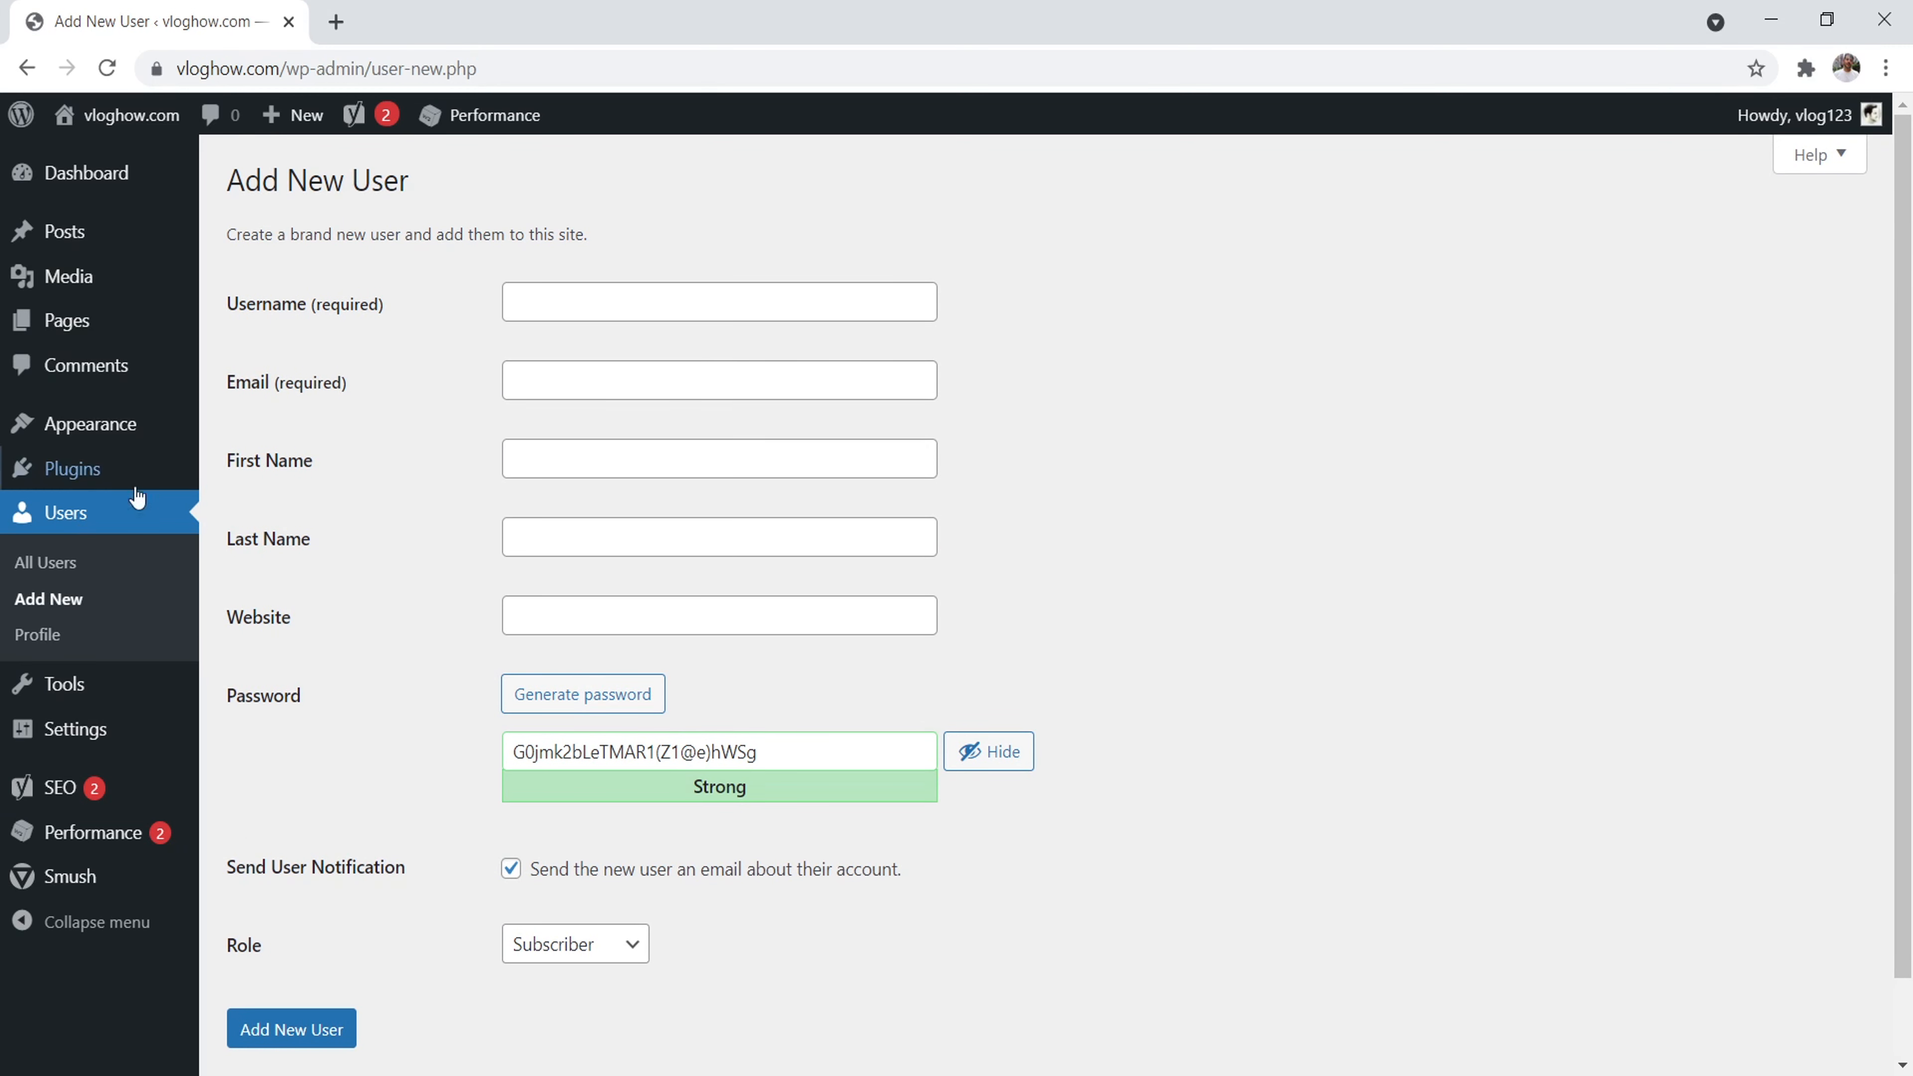
# Open the existing user's profile from the user list and examine its name, contact, social profile and biographical fields
pyautogui.click(60, 560)
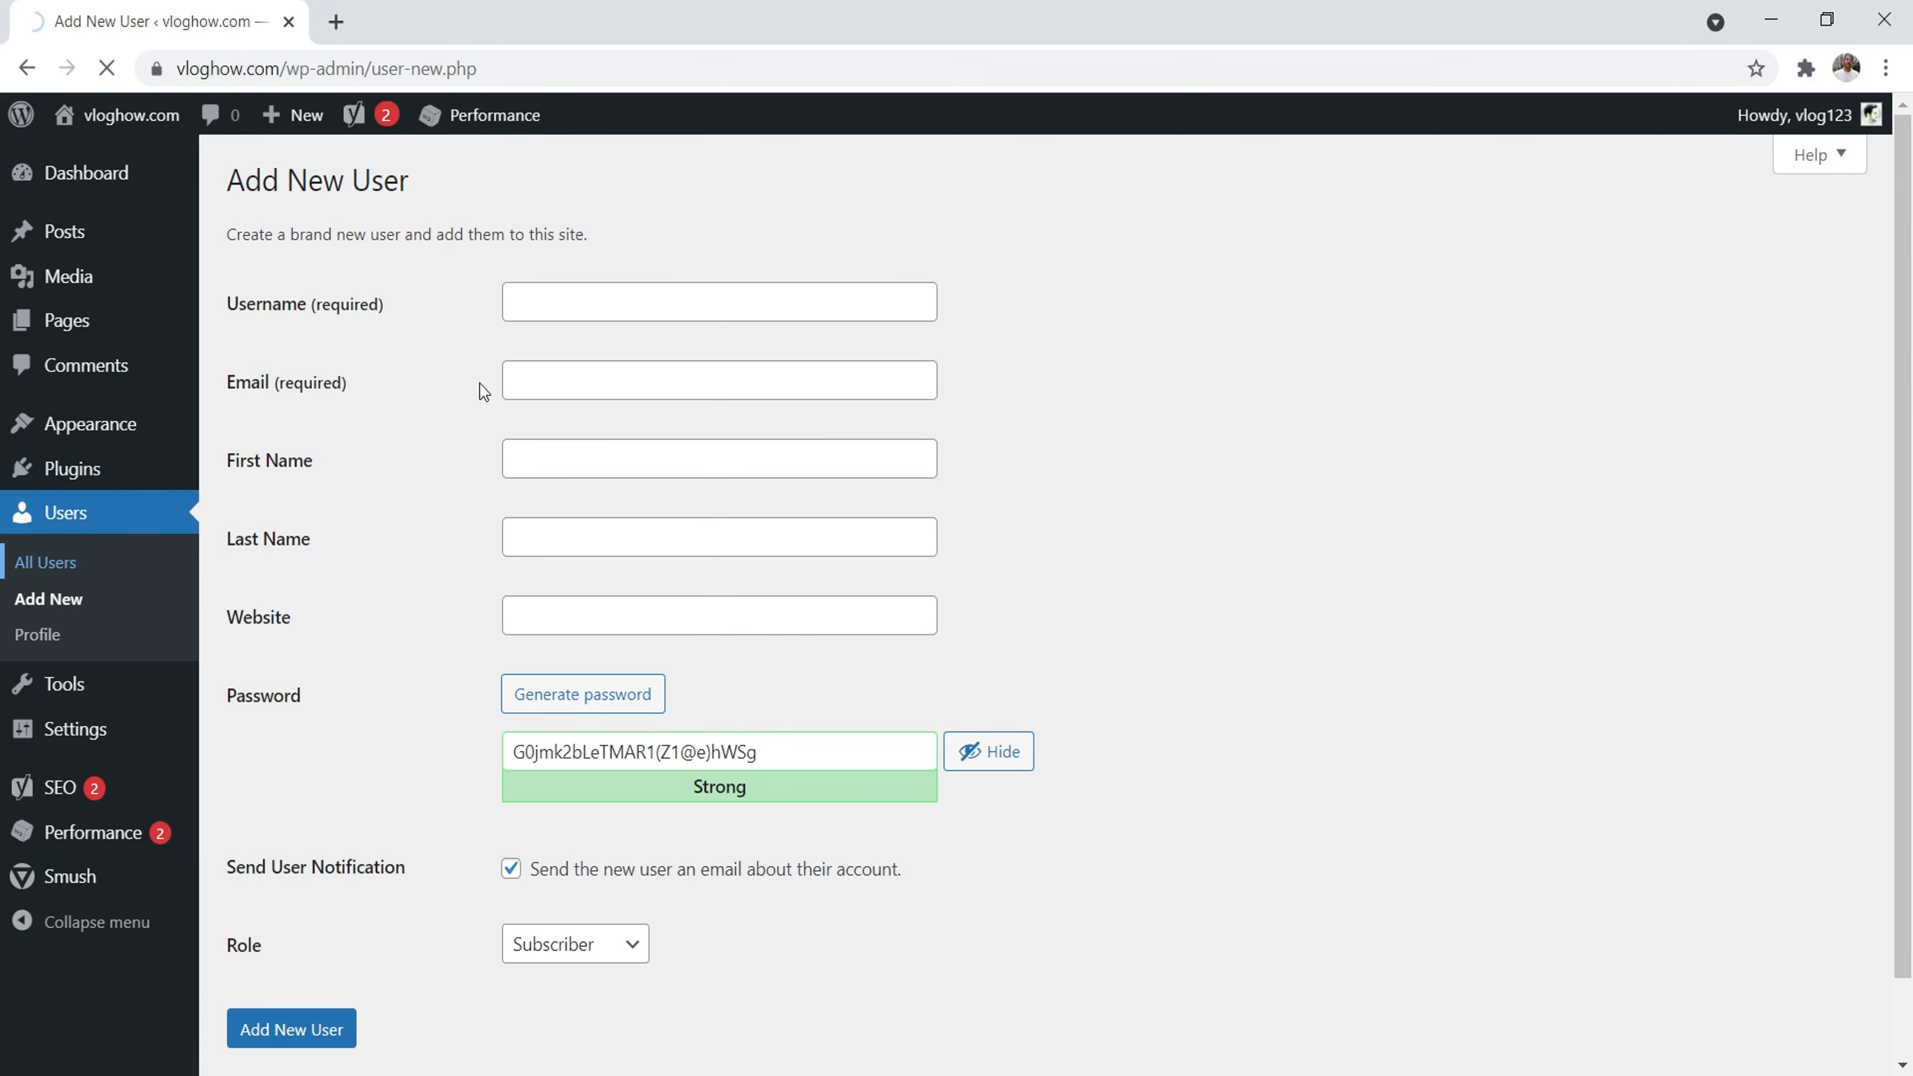
pyautogui.click(362, 374)
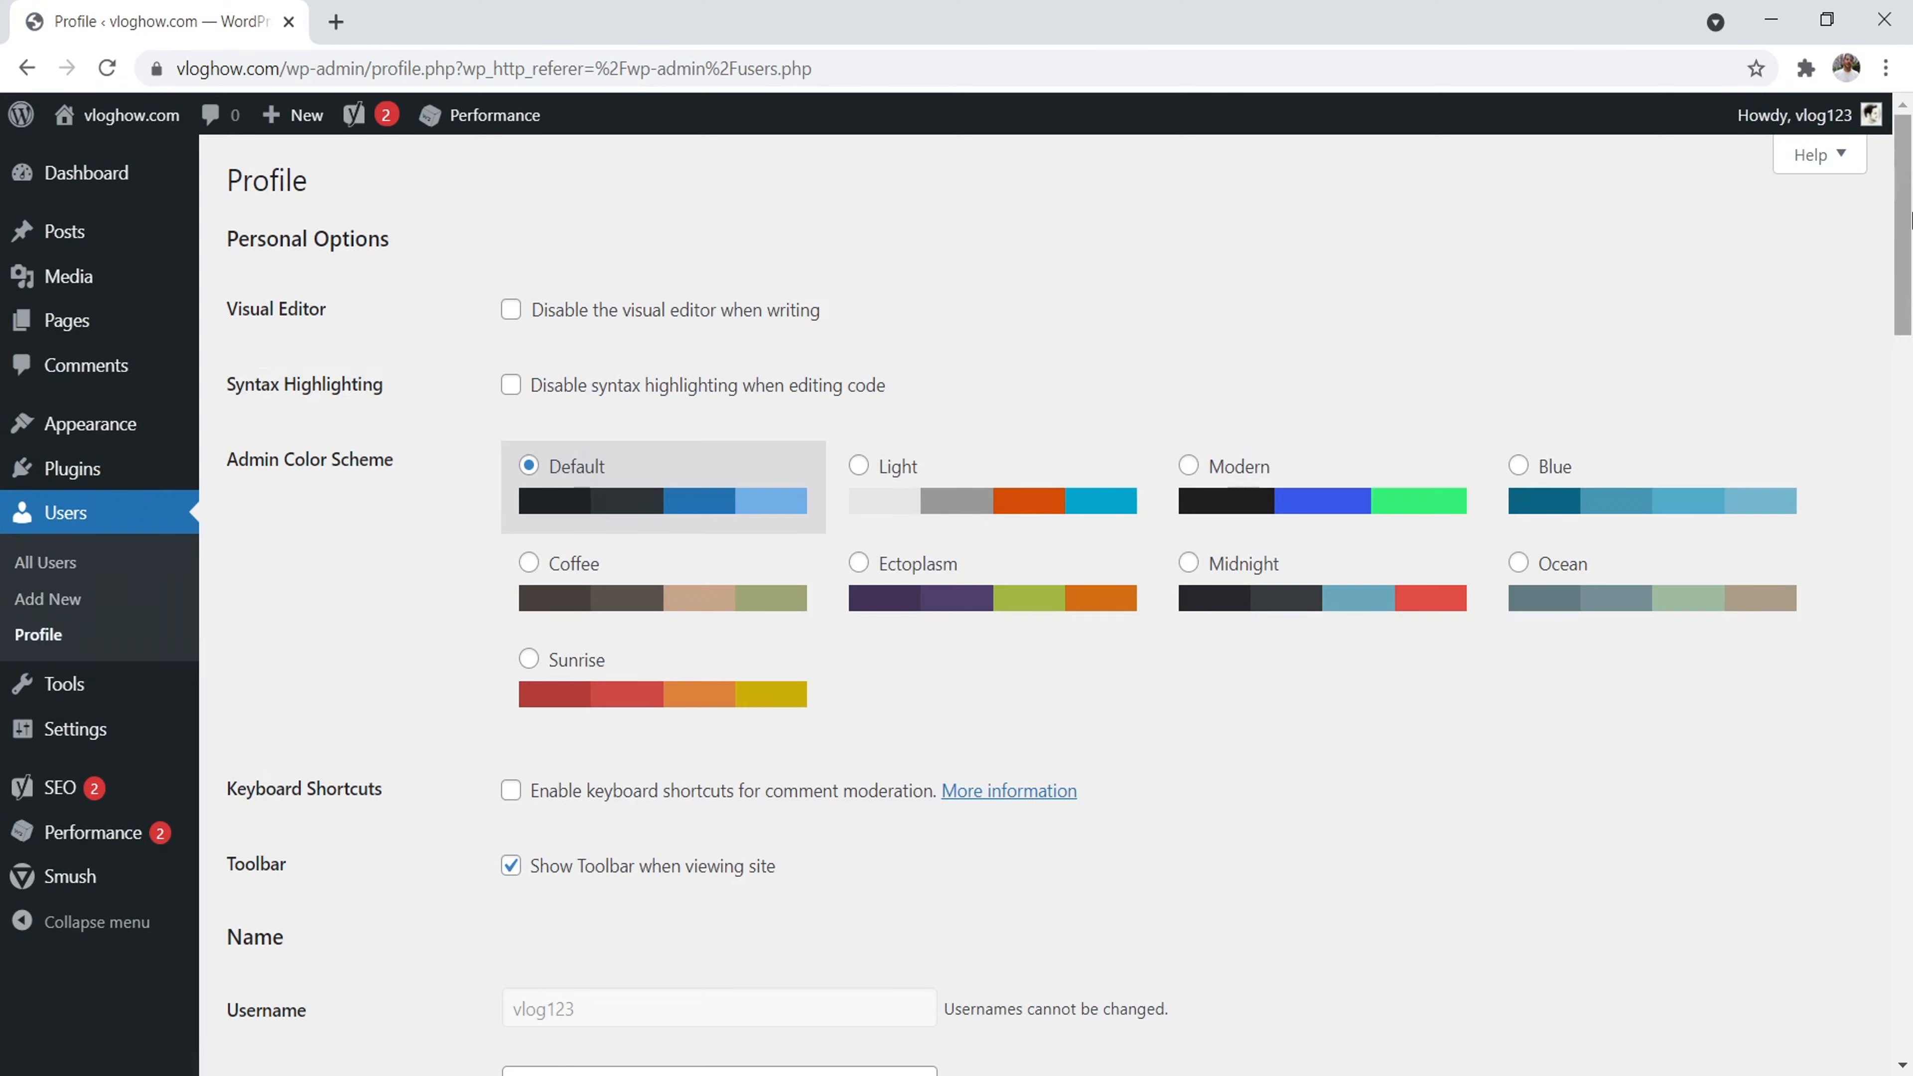
pyautogui.scroll(-7, 533, 504)
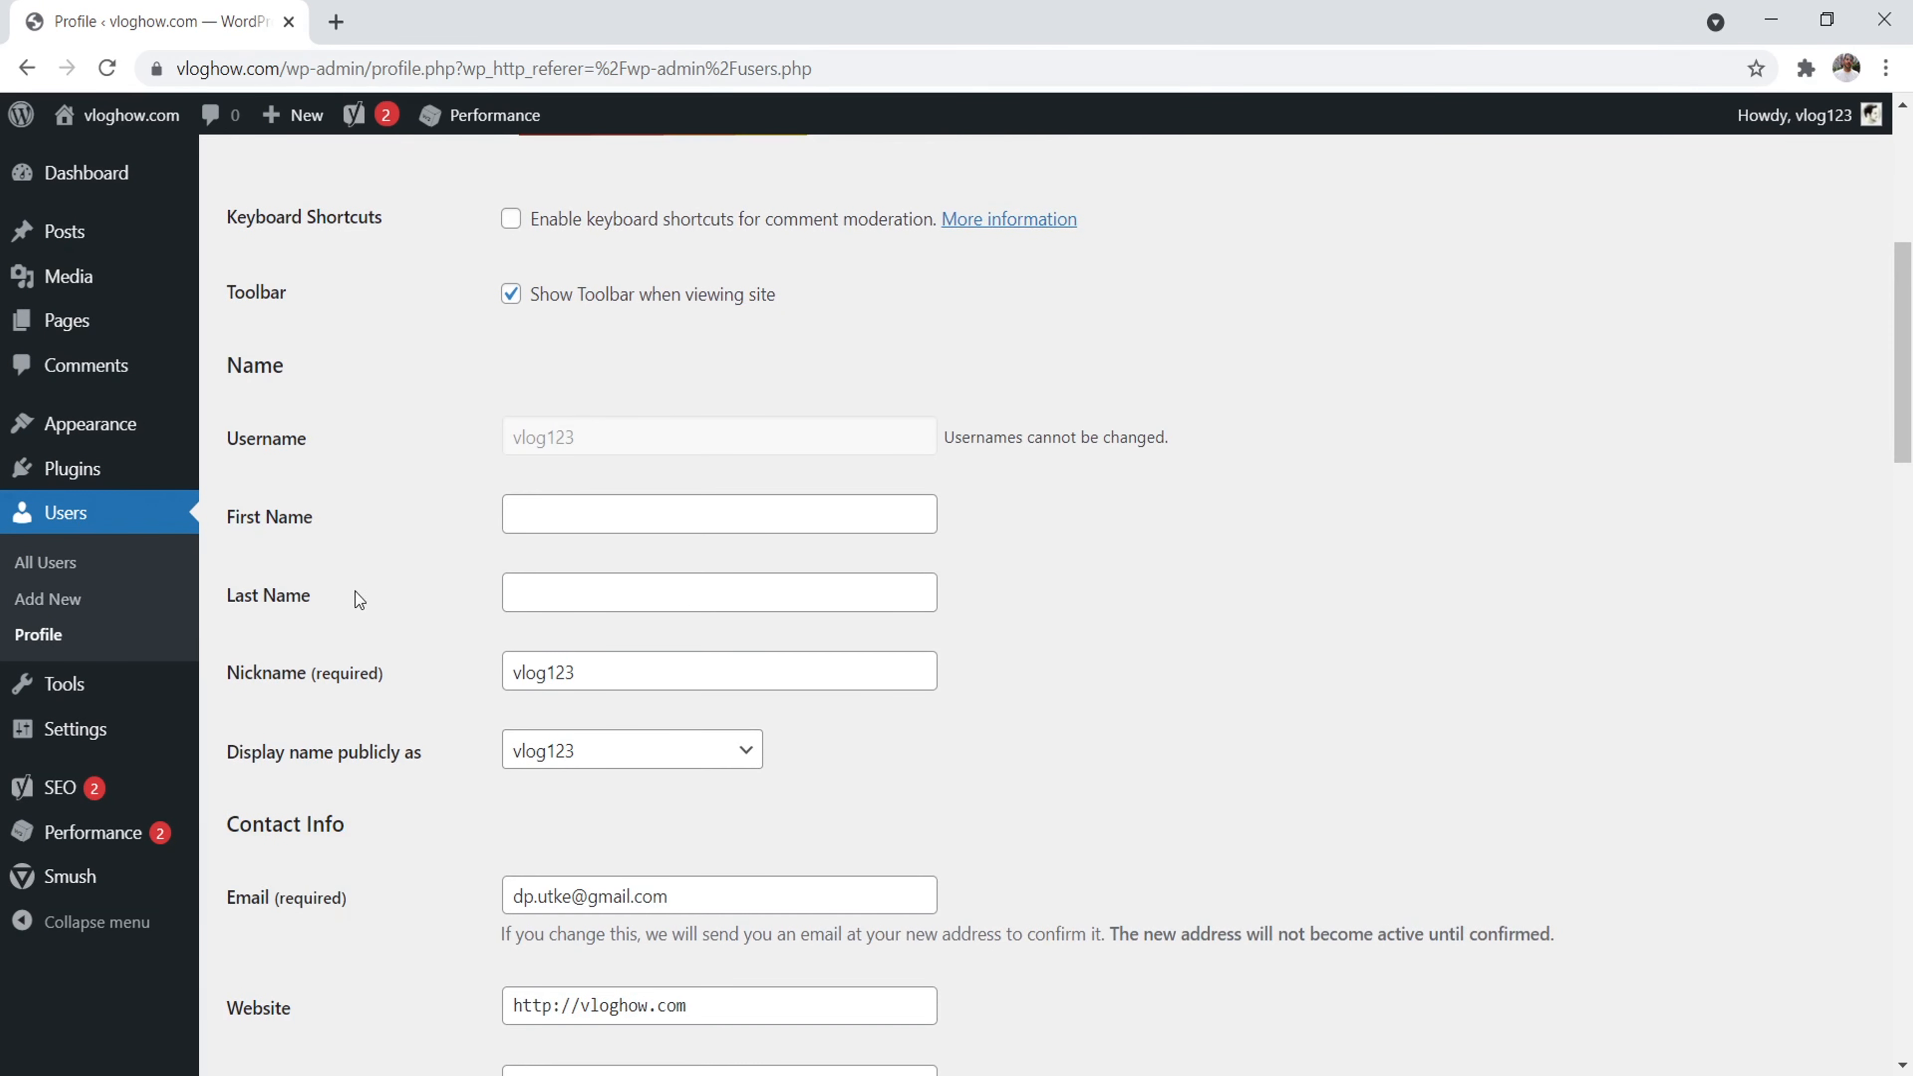
pyautogui.scroll(-5, 739, 526)
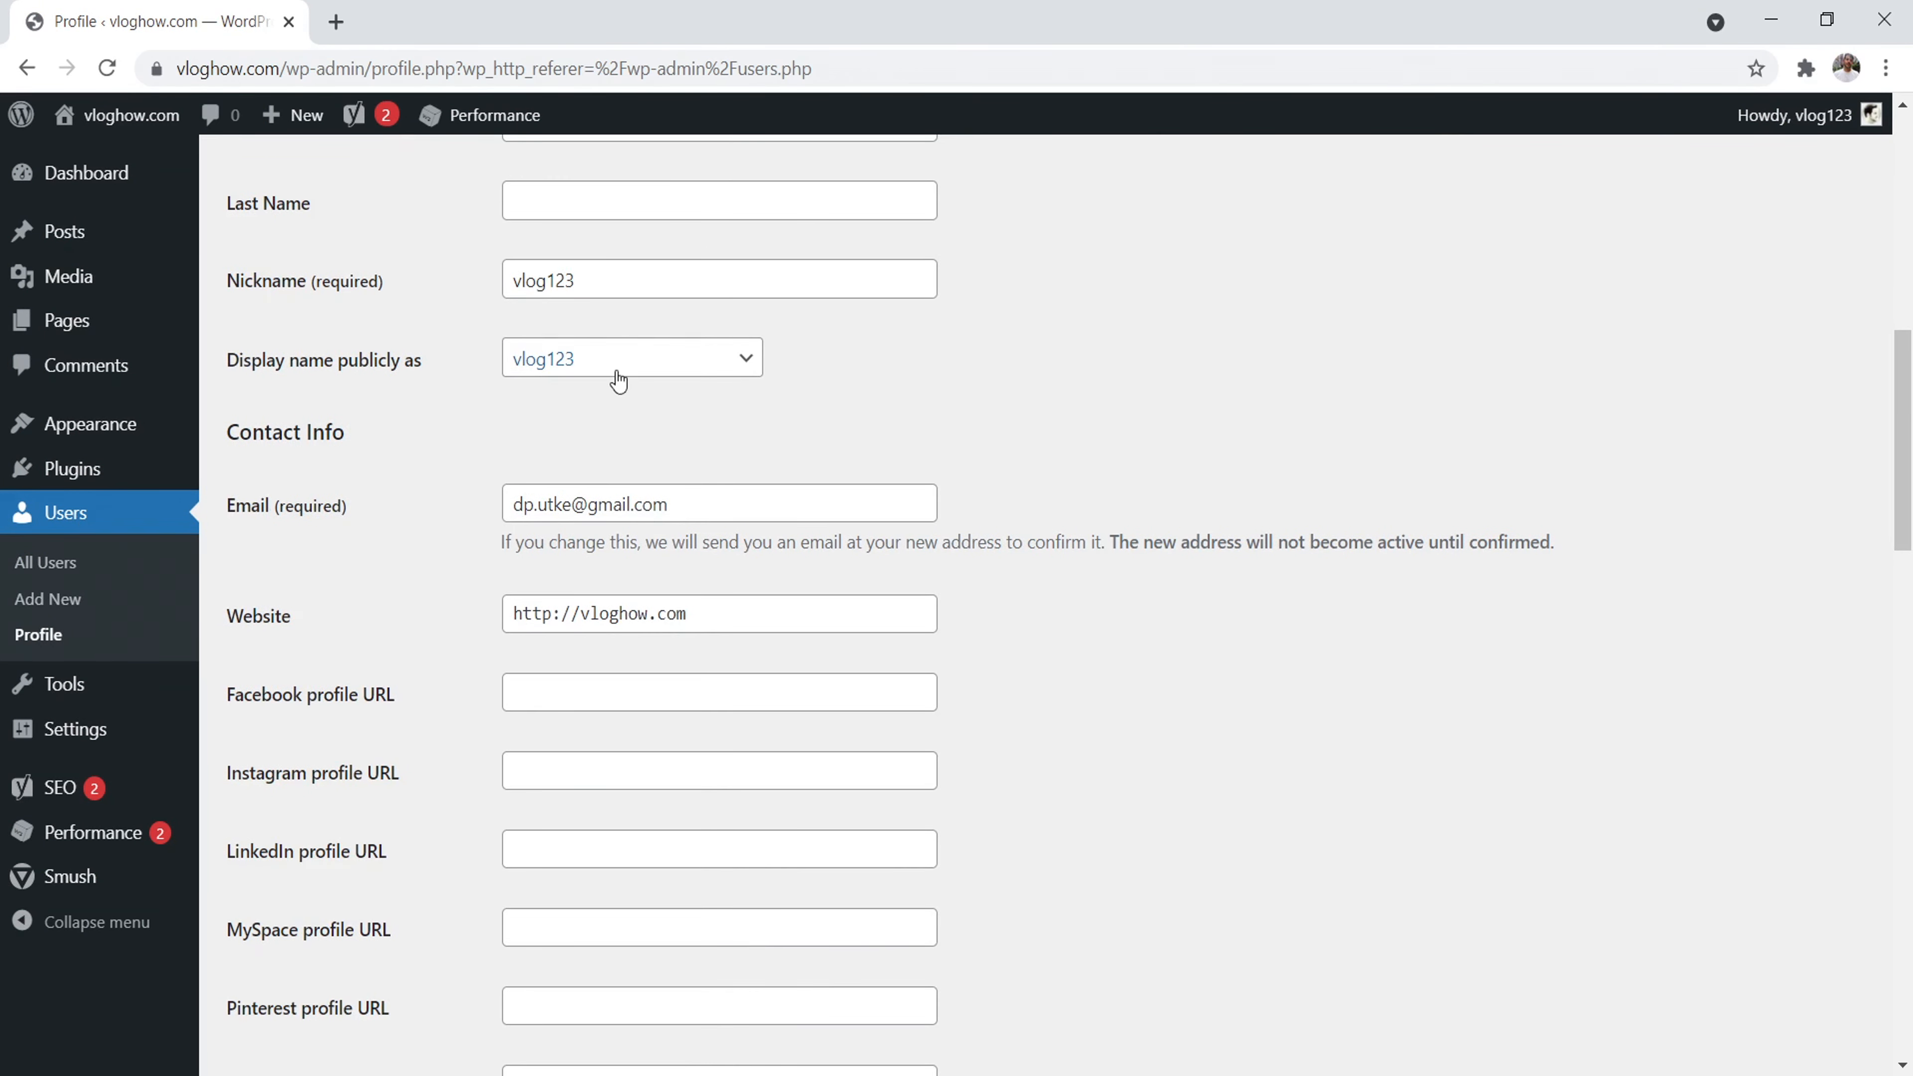
pyautogui.scroll(2, 618, 381)
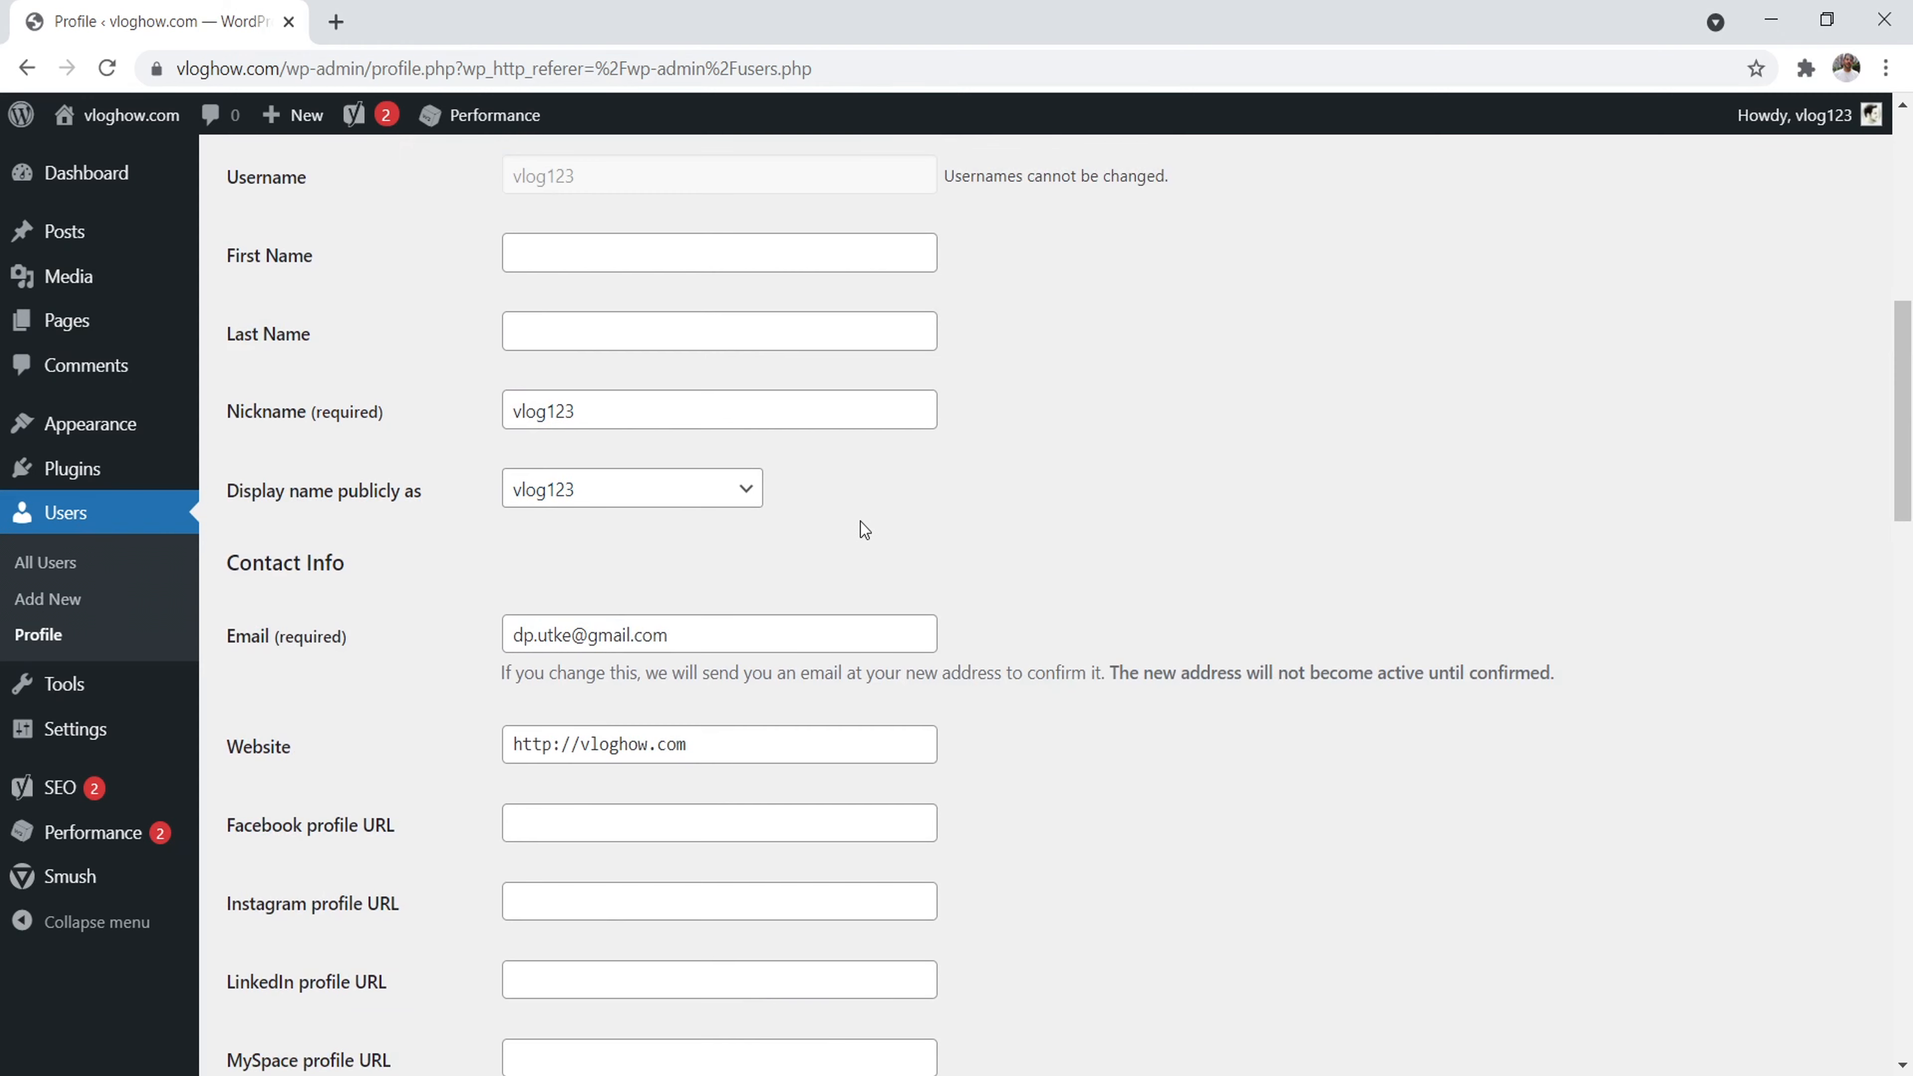
pyautogui.scroll(-19, 865, 529)
pyautogui.scroll(8, 837, 499)
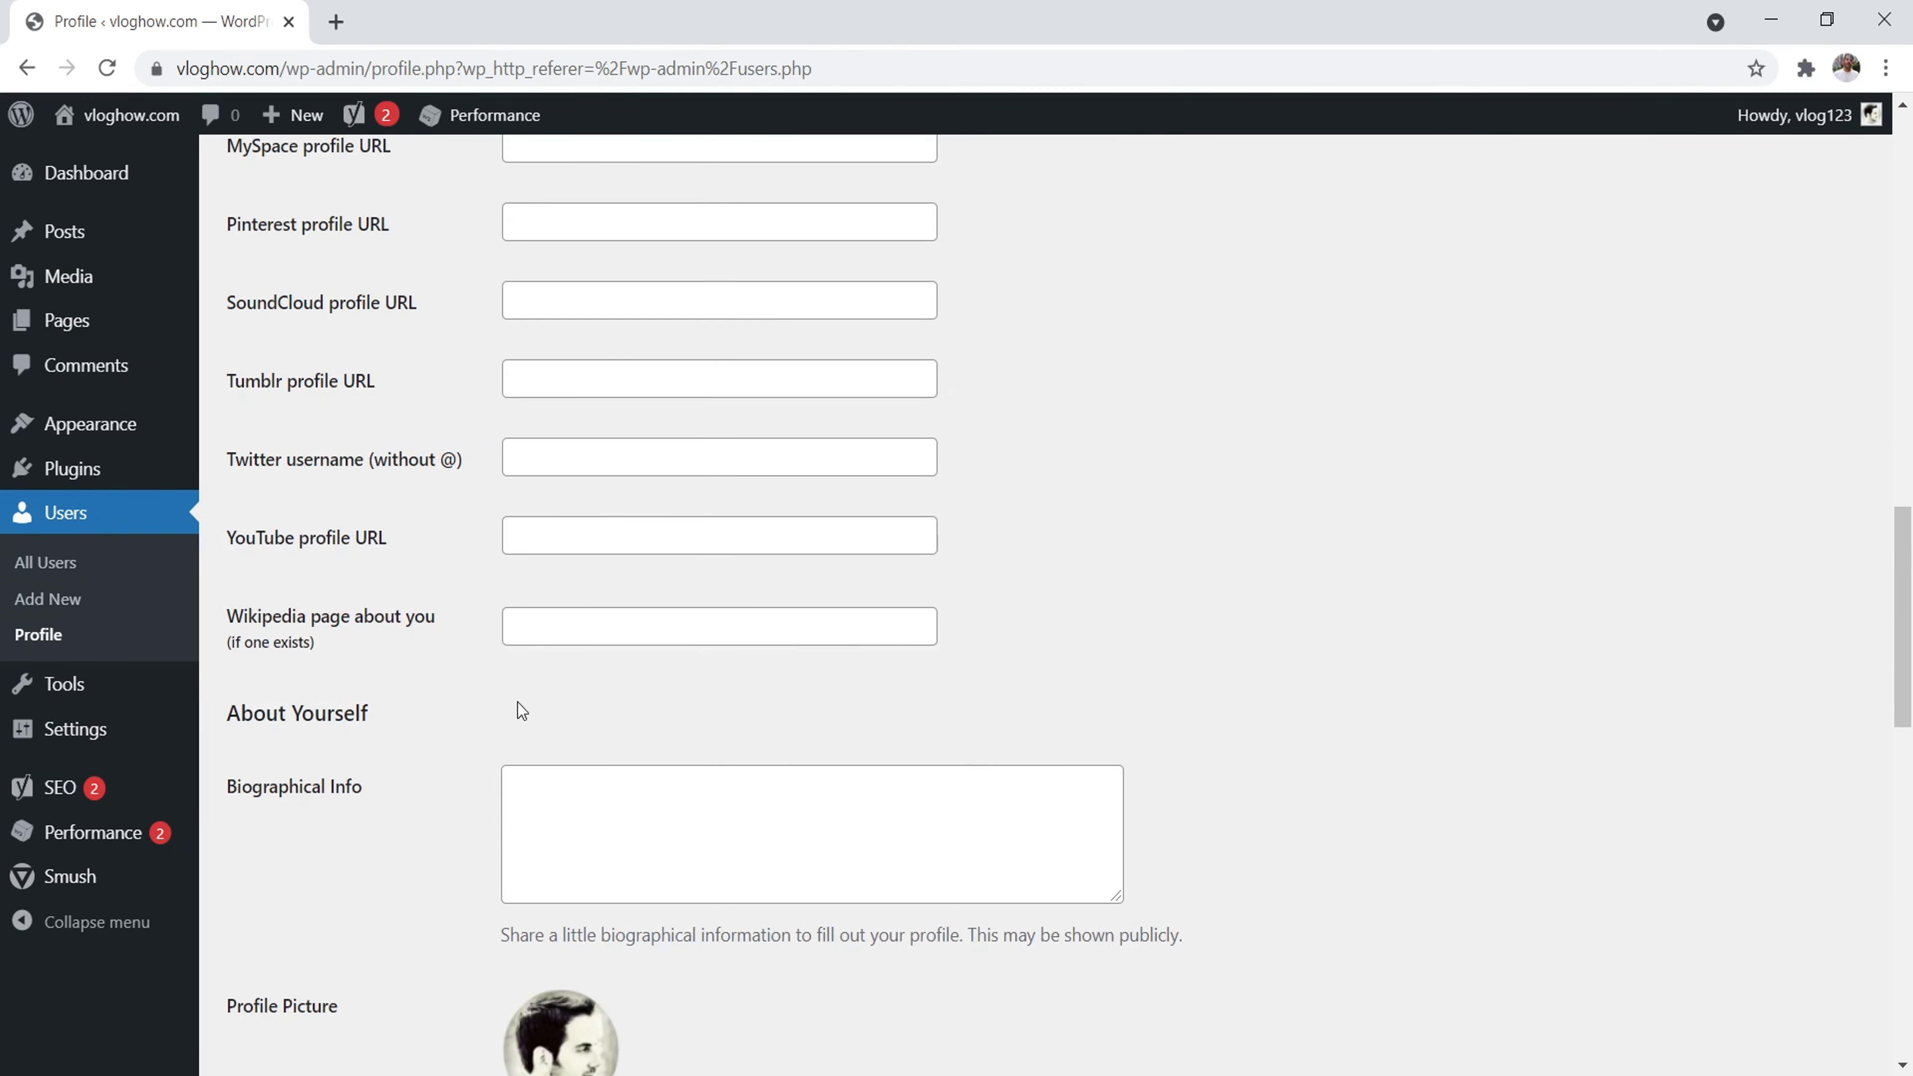
pyautogui.scroll(-5, 671, 624)
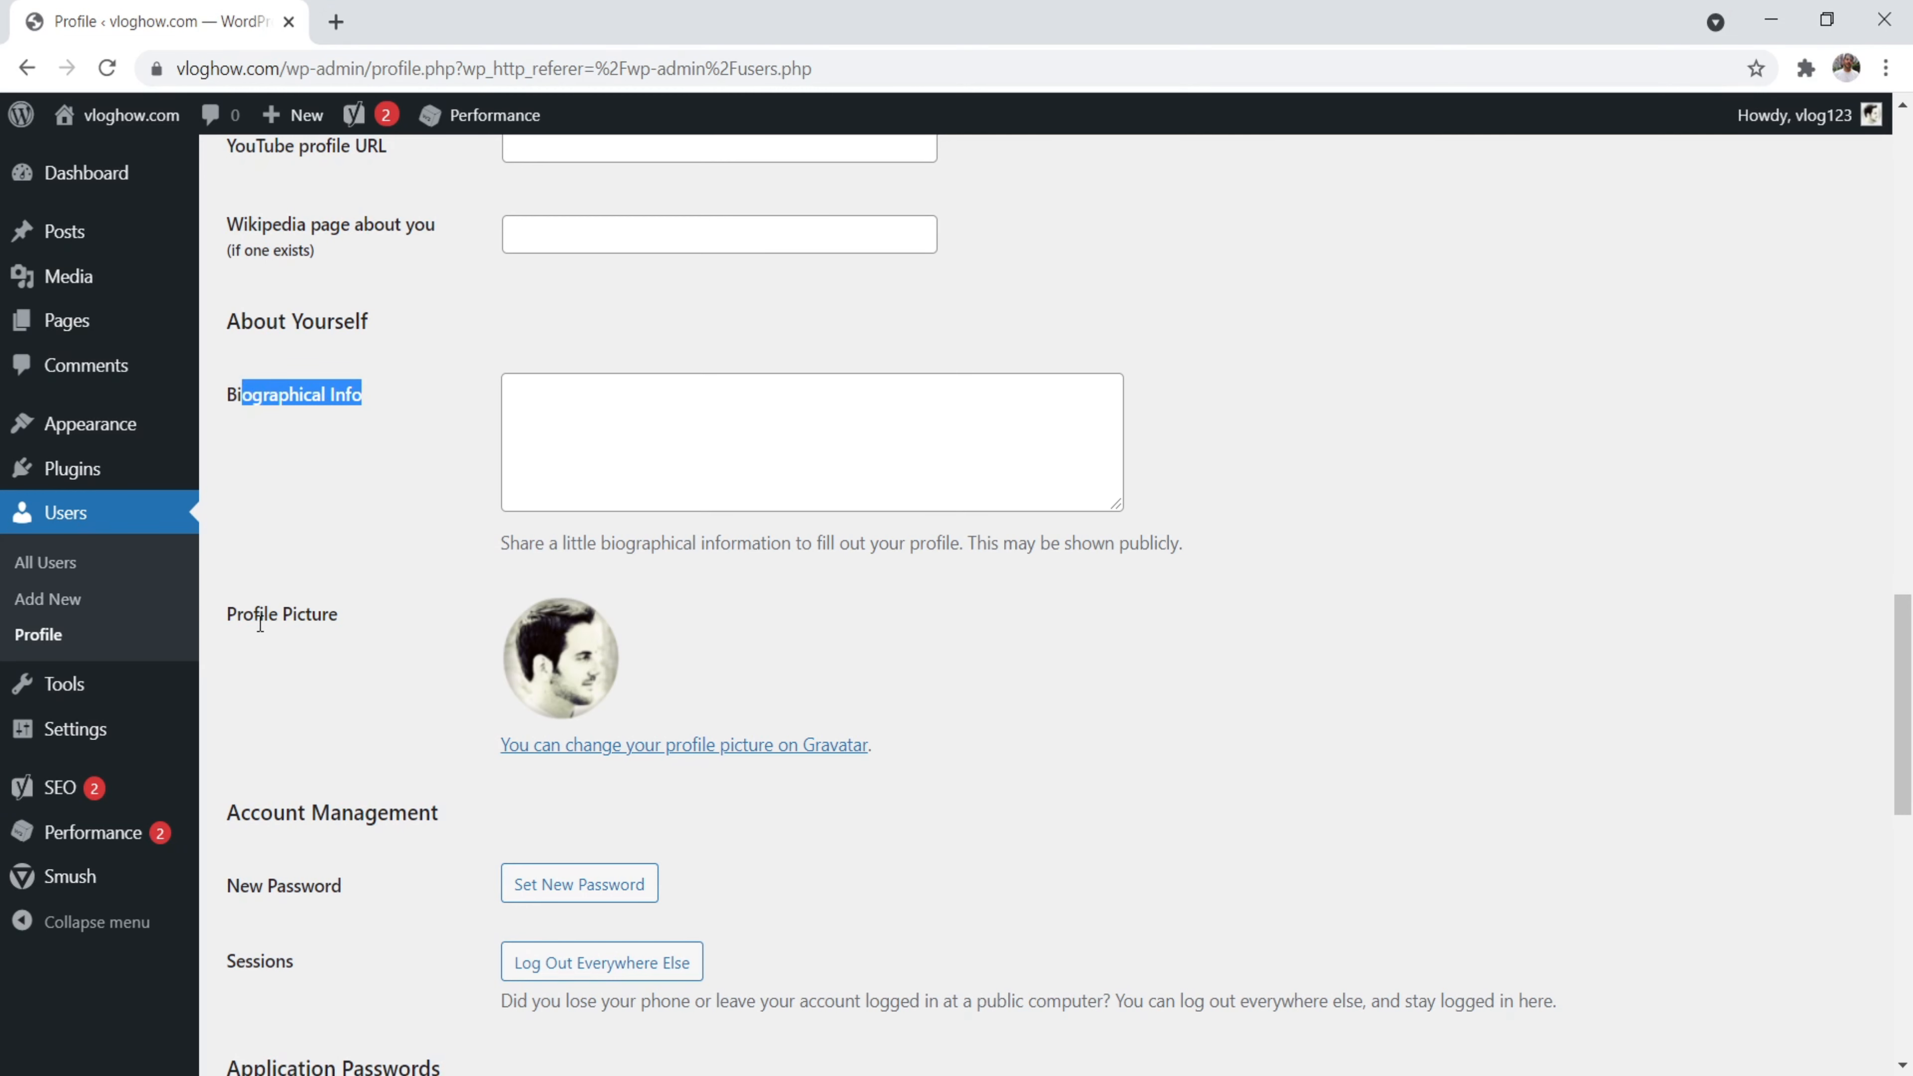
# Examine the profile picture setting, view the linked Gravatar site in a separate tab, and return to the profile
pyautogui.click(241, 619)
pyautogui.moveTo(241, 619); pyautogui.dragTo(342, 627)
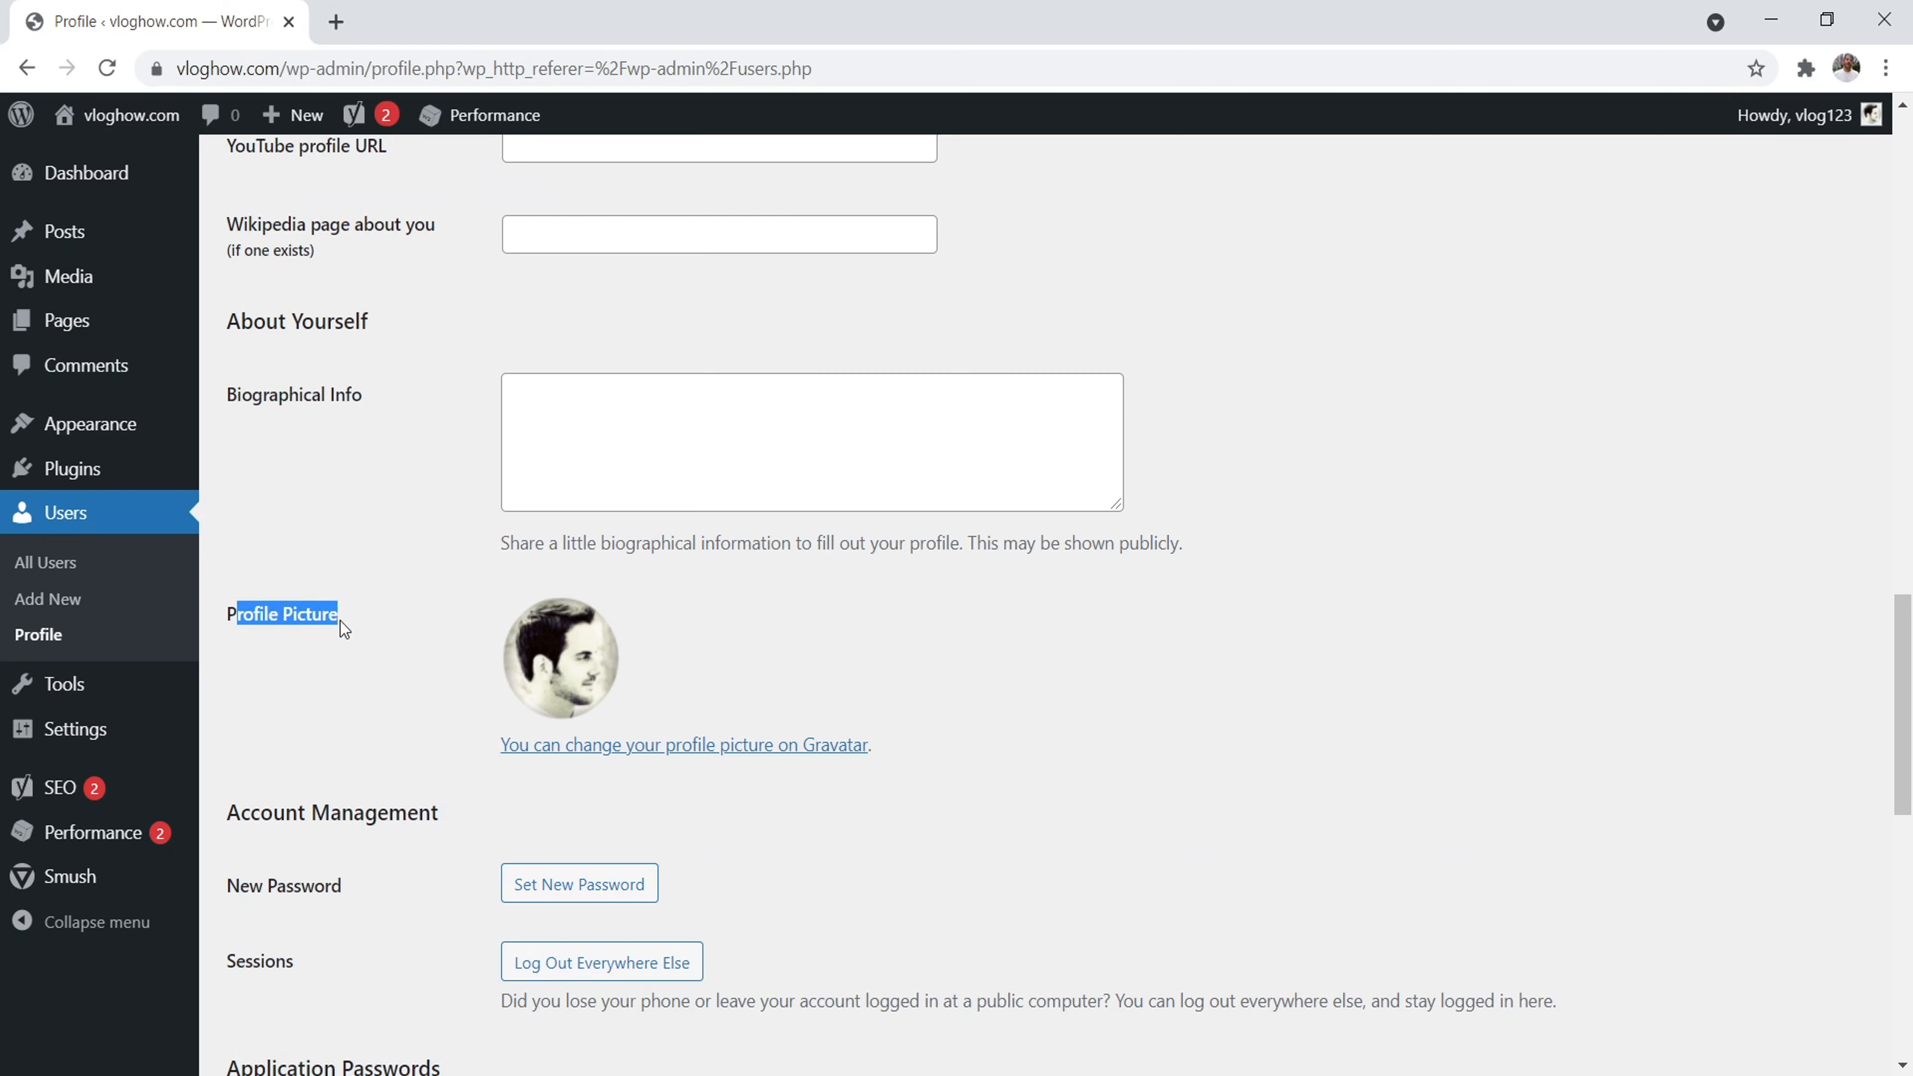
pyautogui.rightClick(820, 747)
pyautogui.click(933, 762)
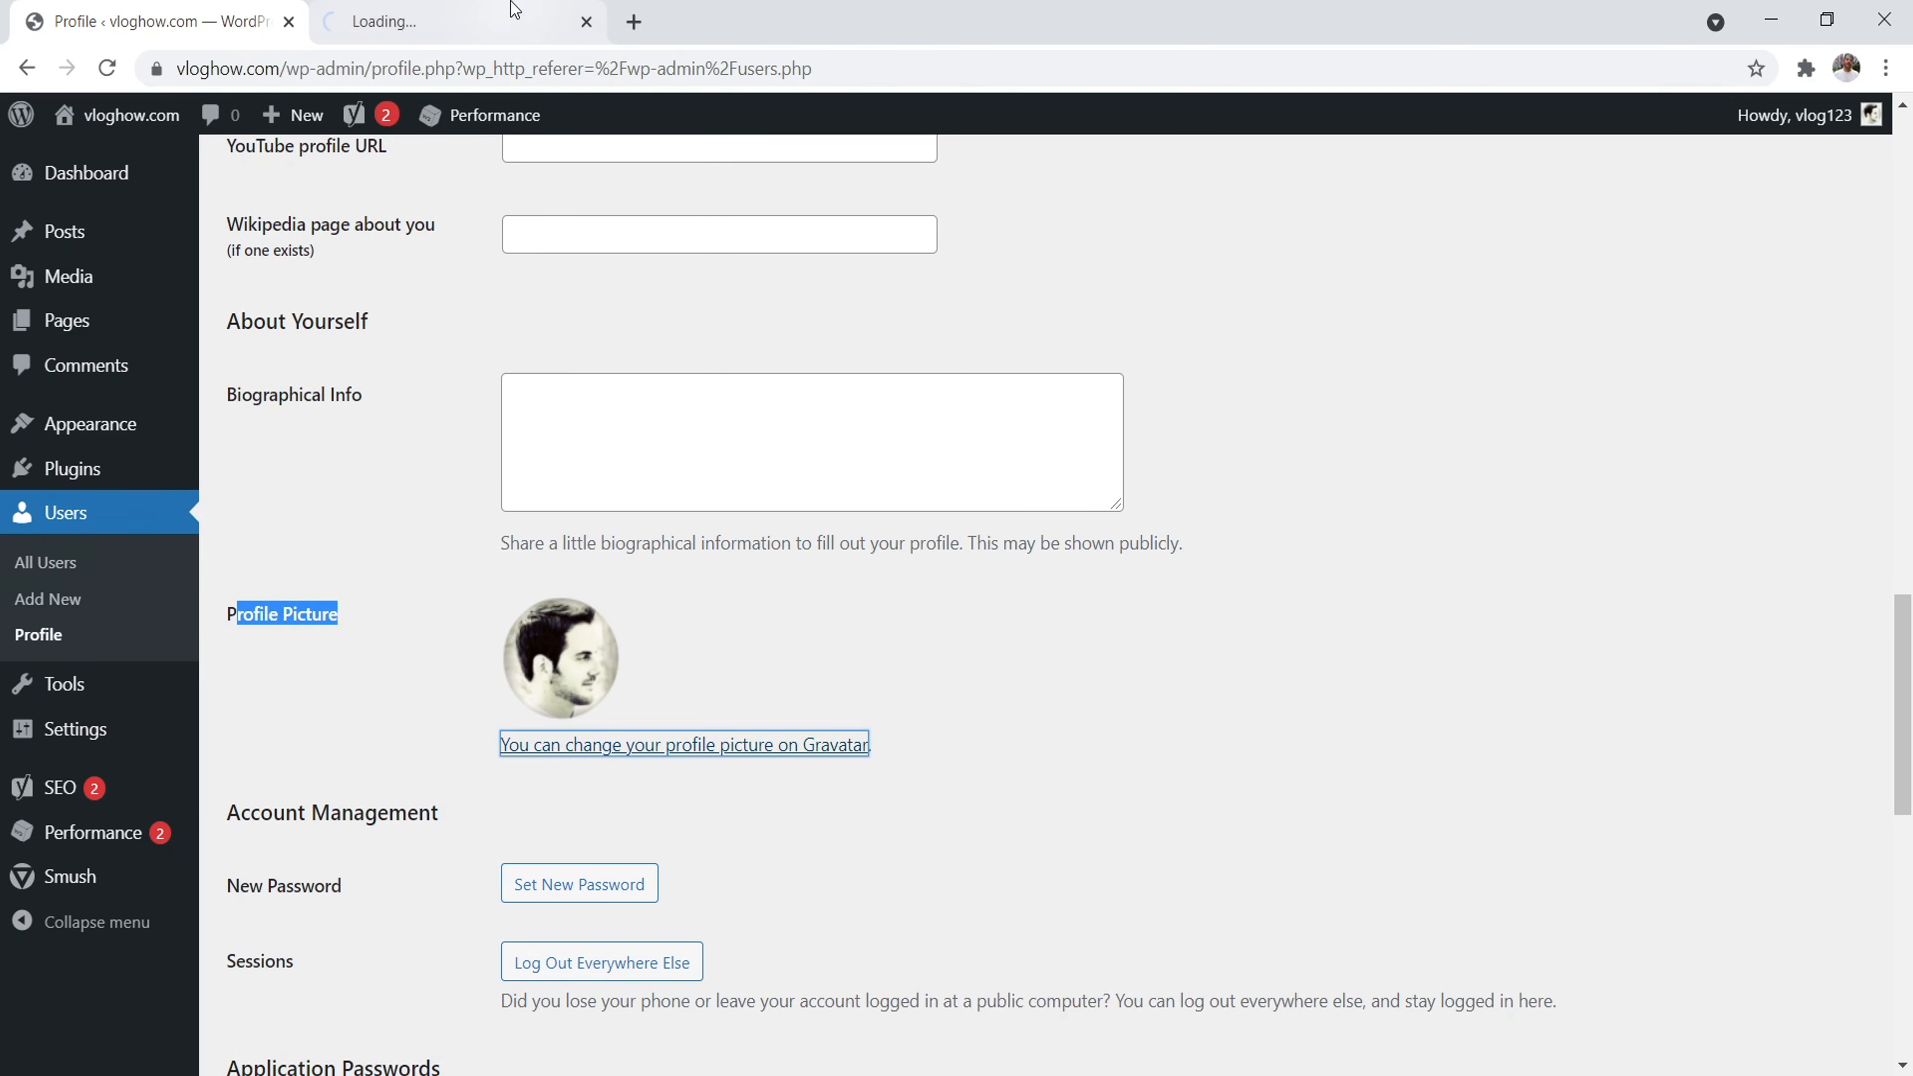
pyautogui.click(456, 11)
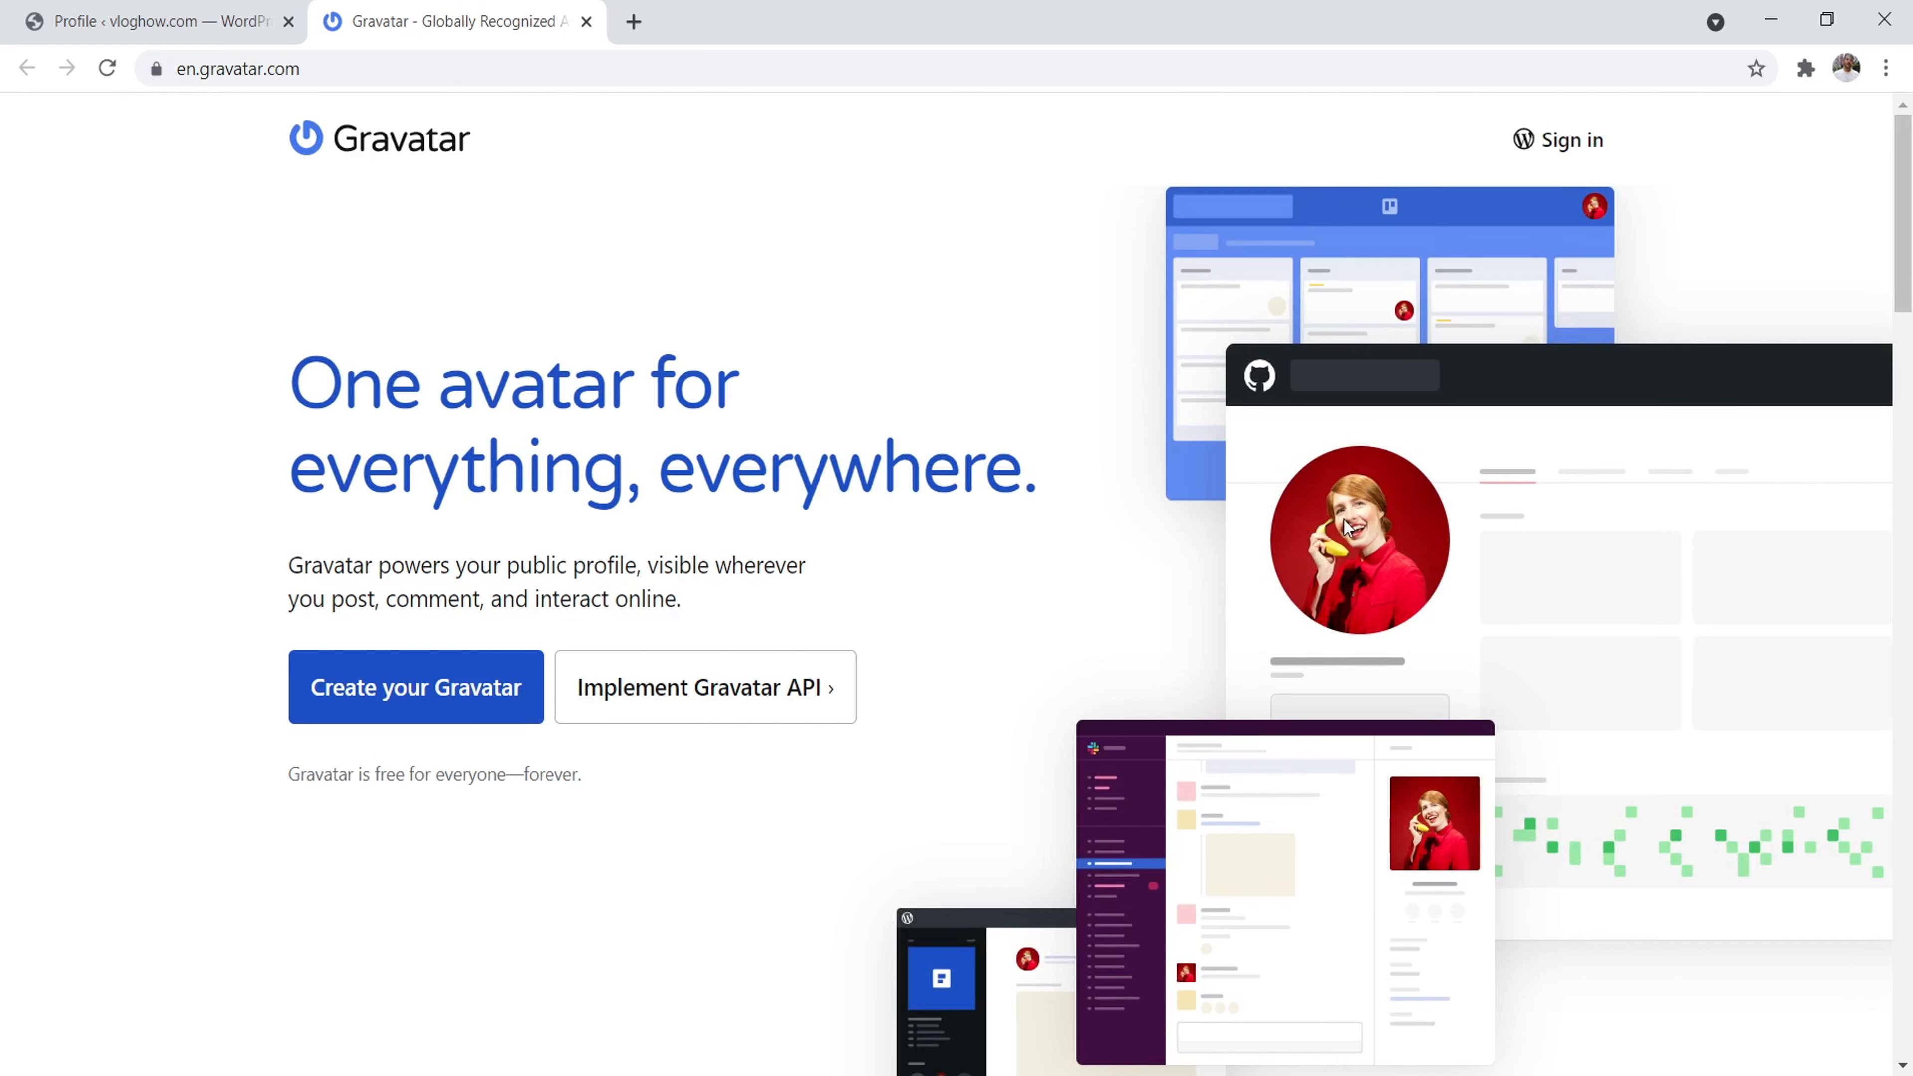
pyautogui.click(47, 17)
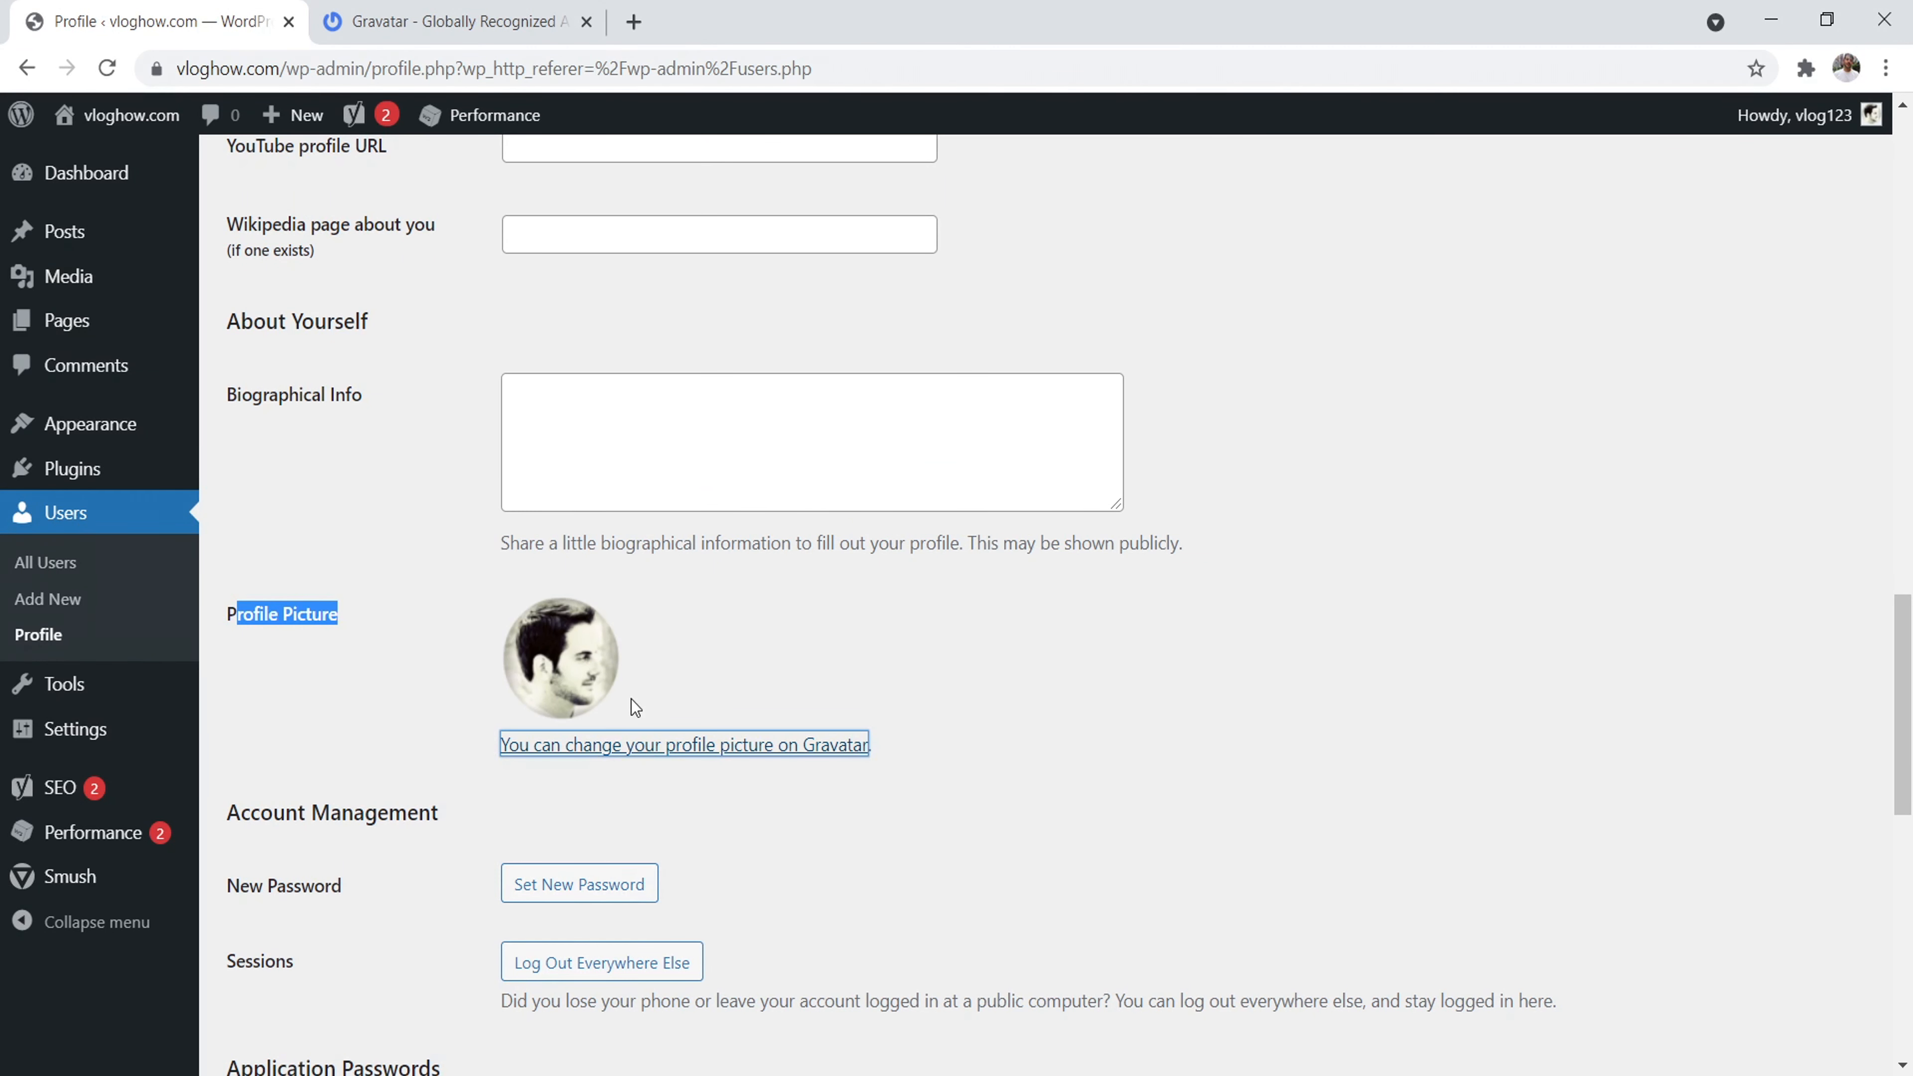
pyautogui.scroll(-2, 850, 707)
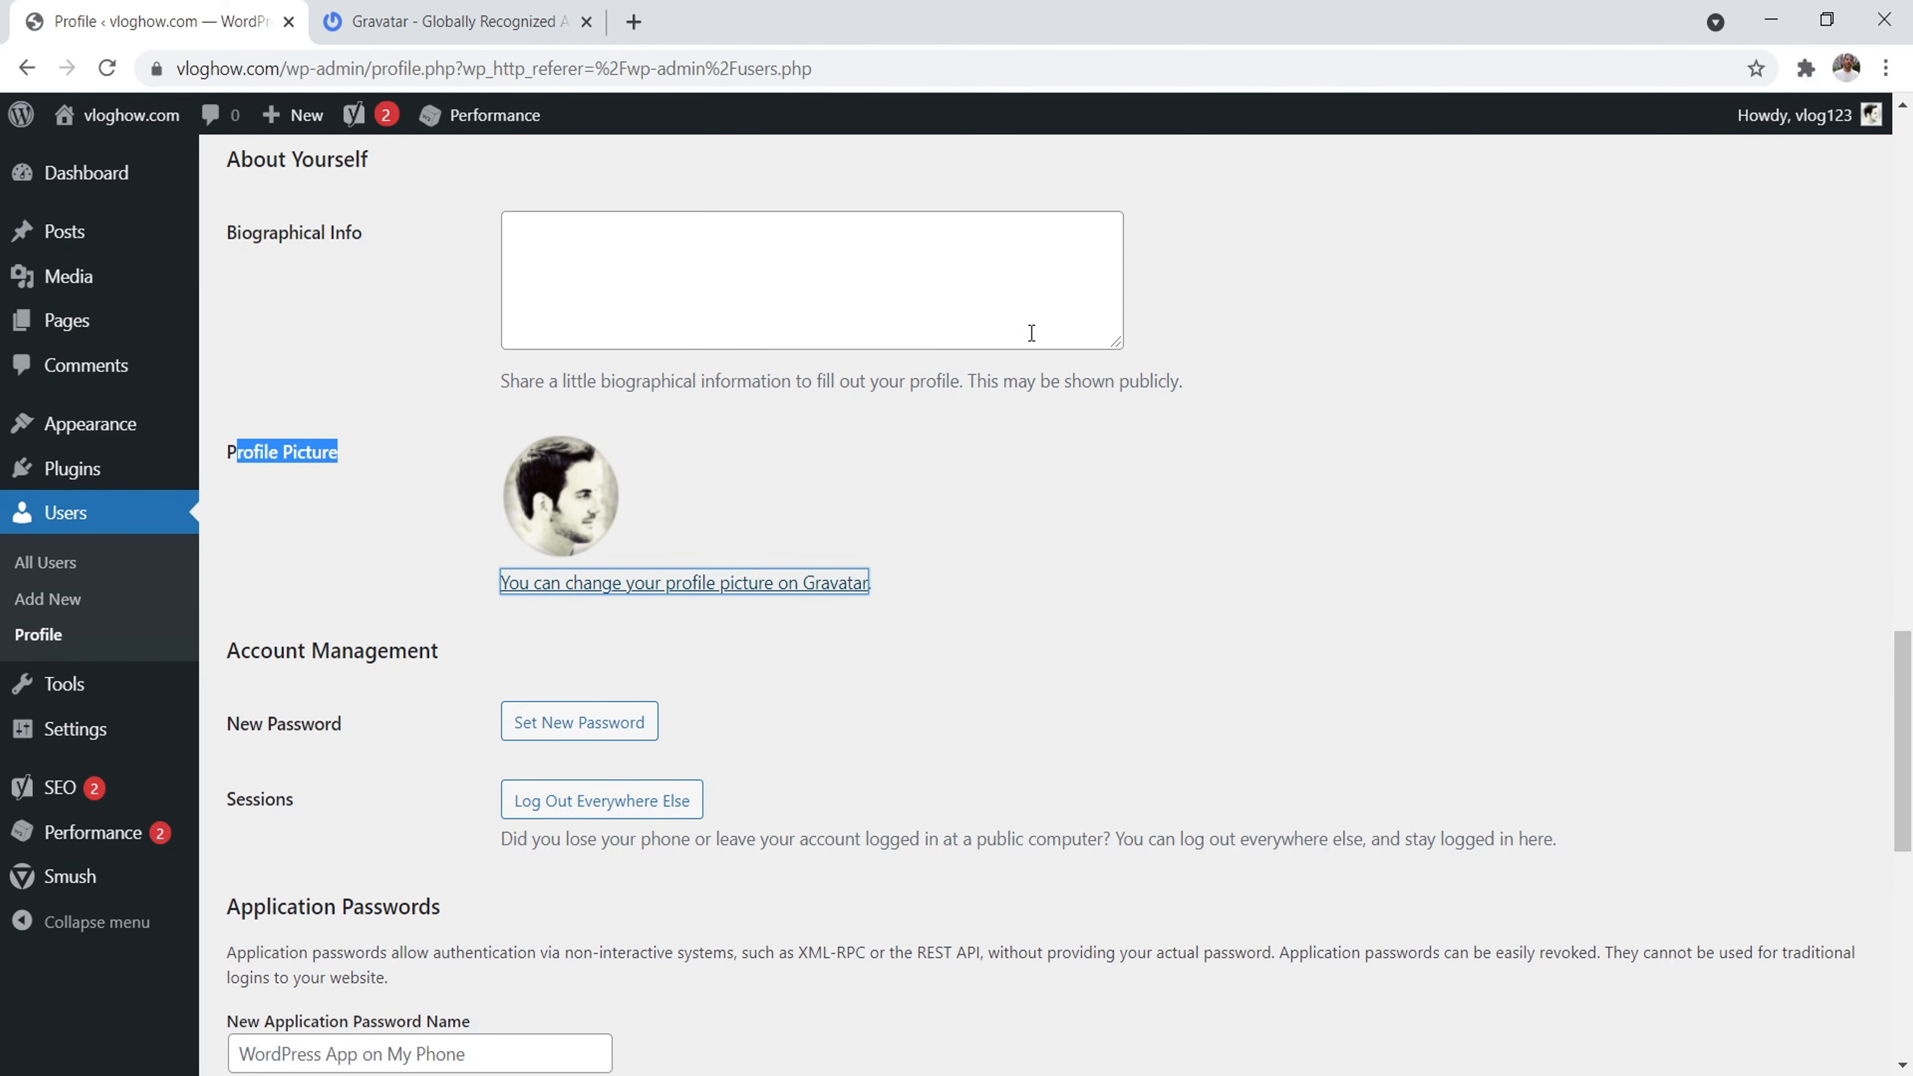
# Open the general settings, check the WordPress and site addresses for https, and look over the date and time options
pyautogui.moveTo(90, 741)
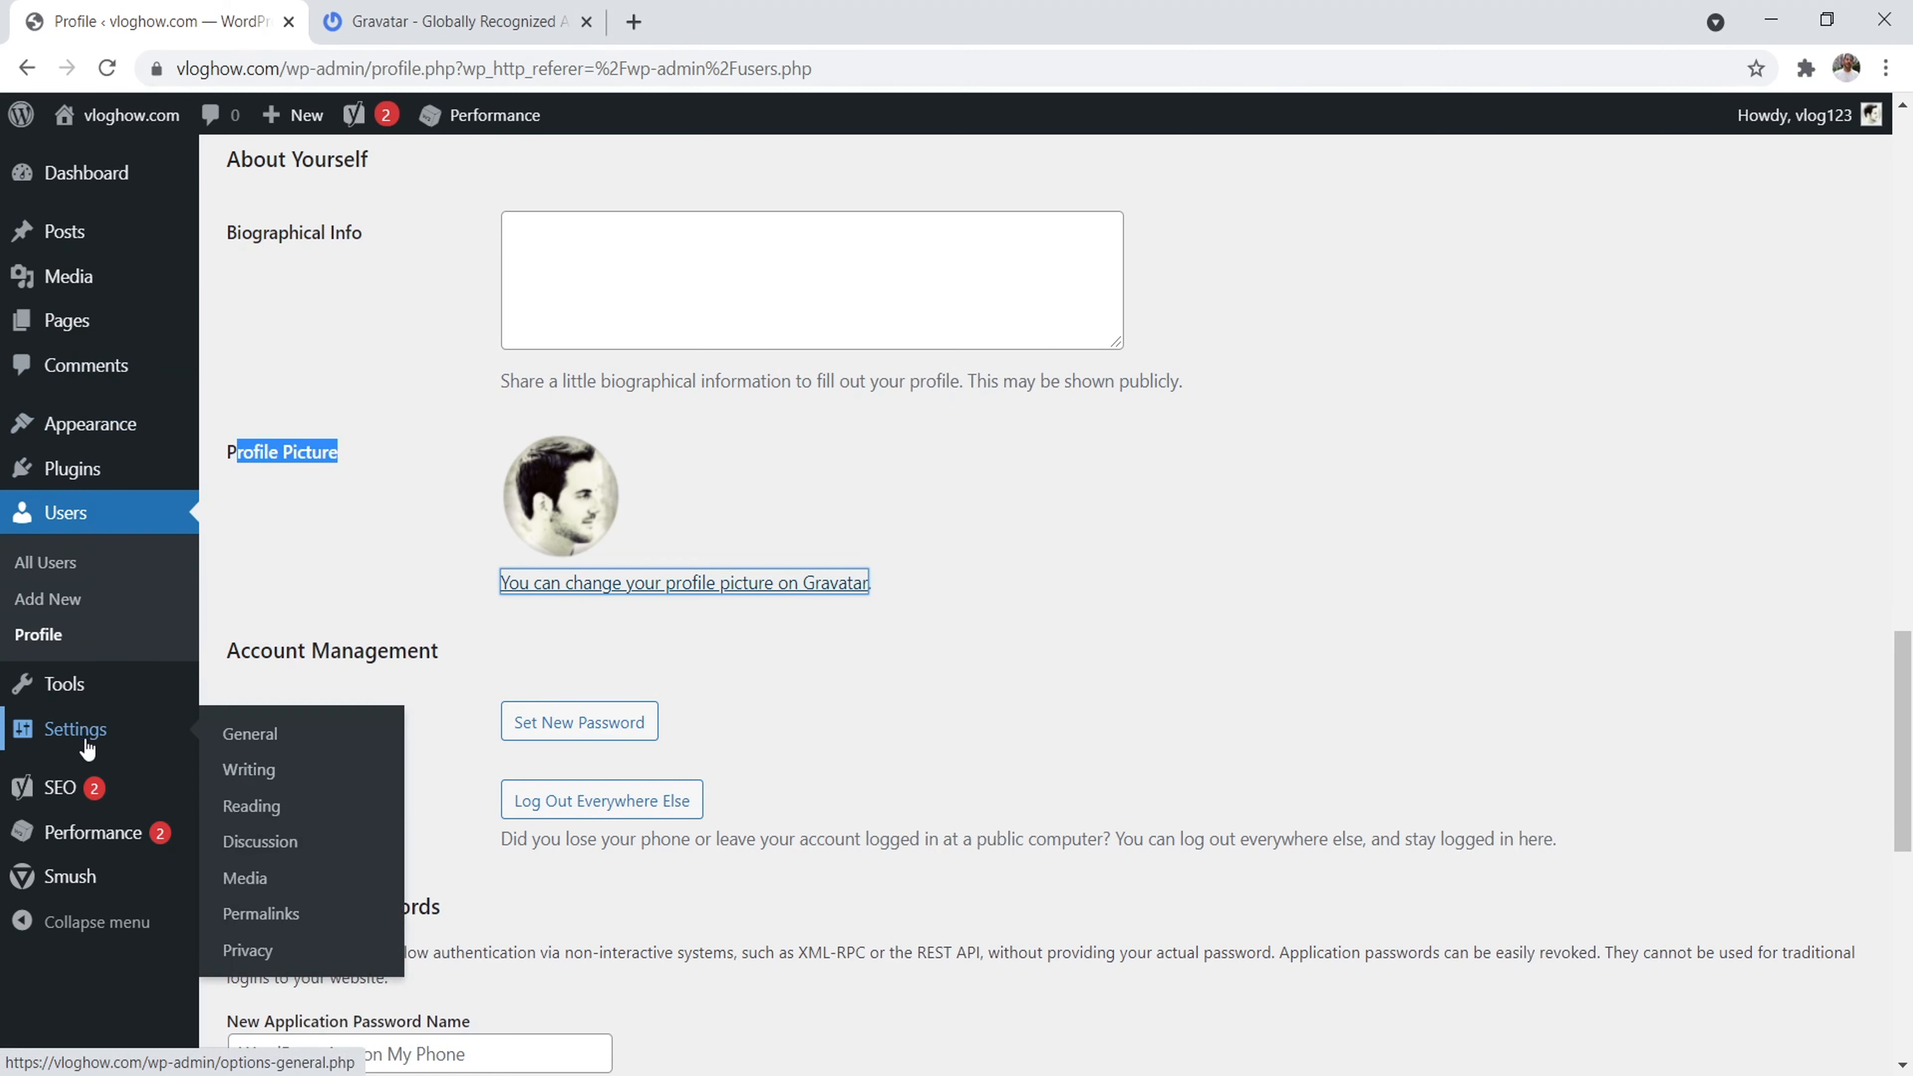
pyautogui.click(236, 741)
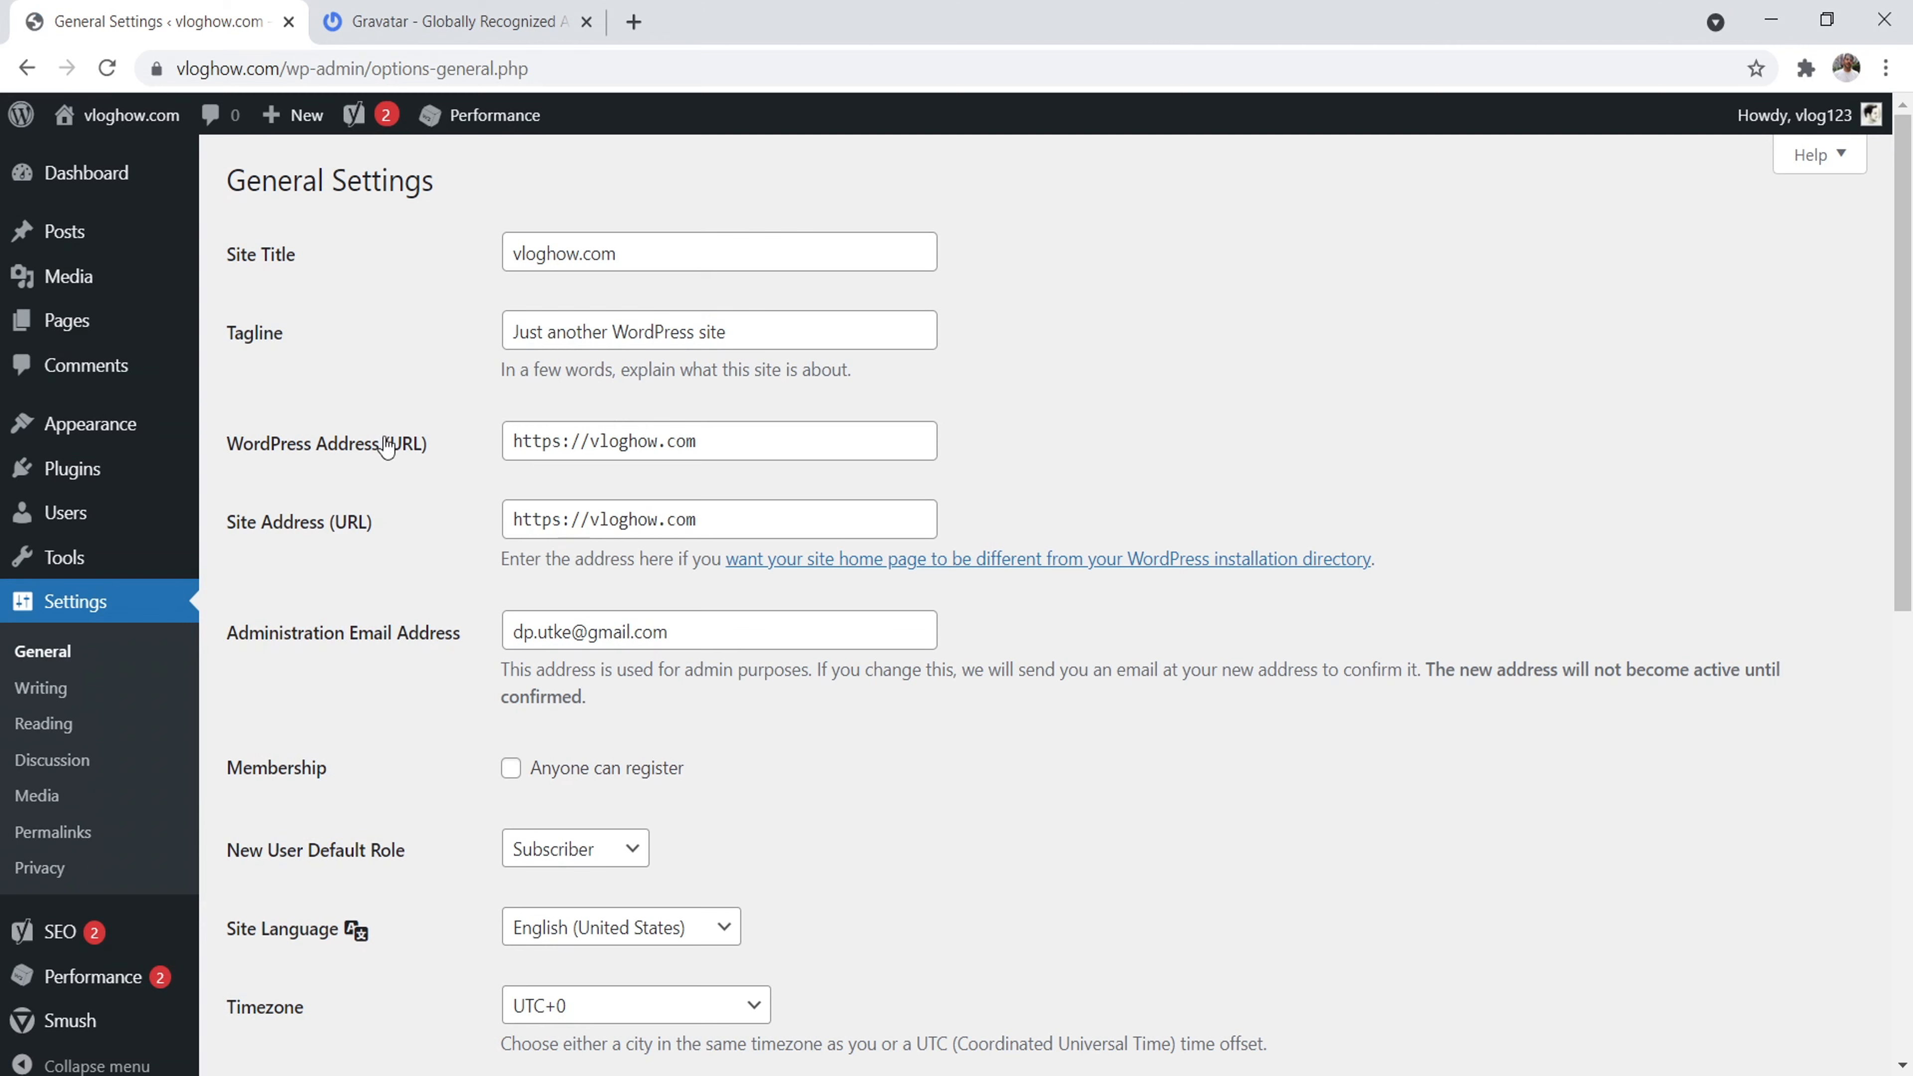
pyautogui.click(567, 441)
pyautogui.press('BackSpace')
pyautogui.write('s')
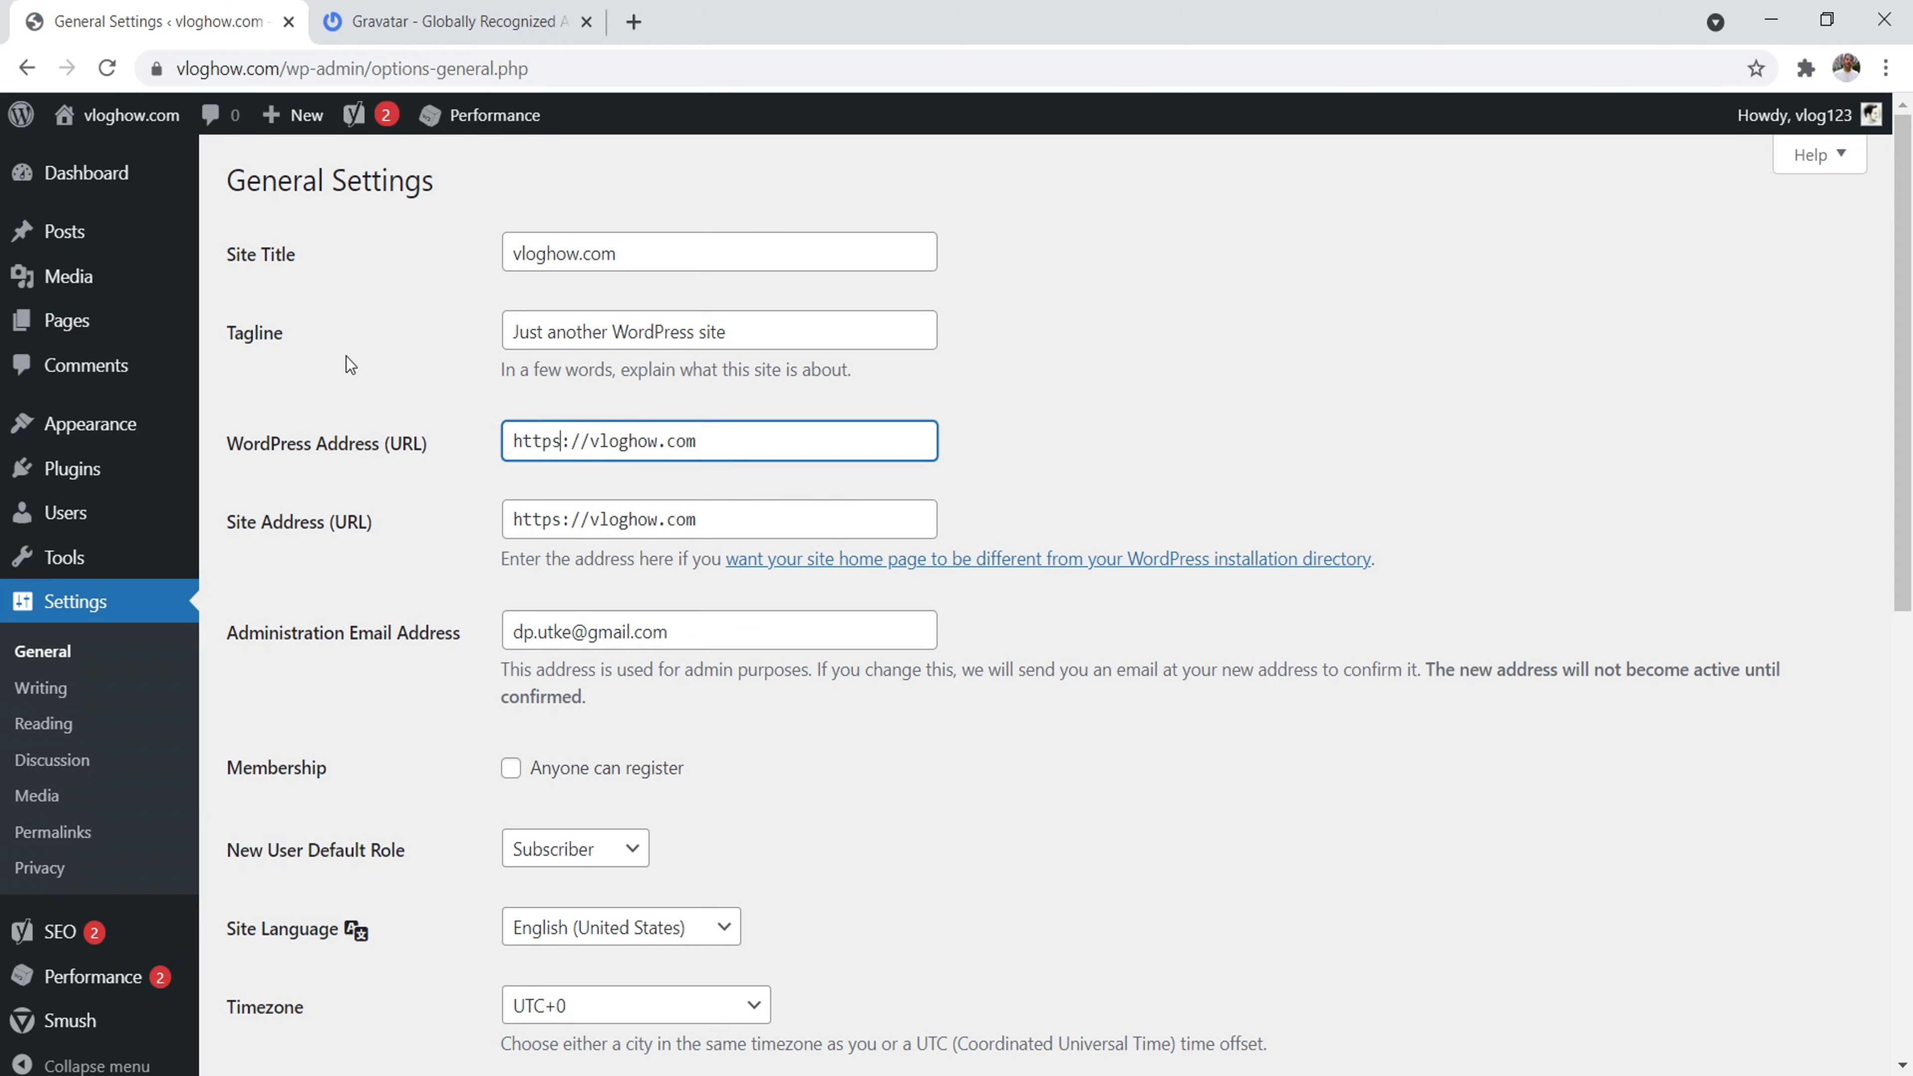
pyautogui.click(560, 519)
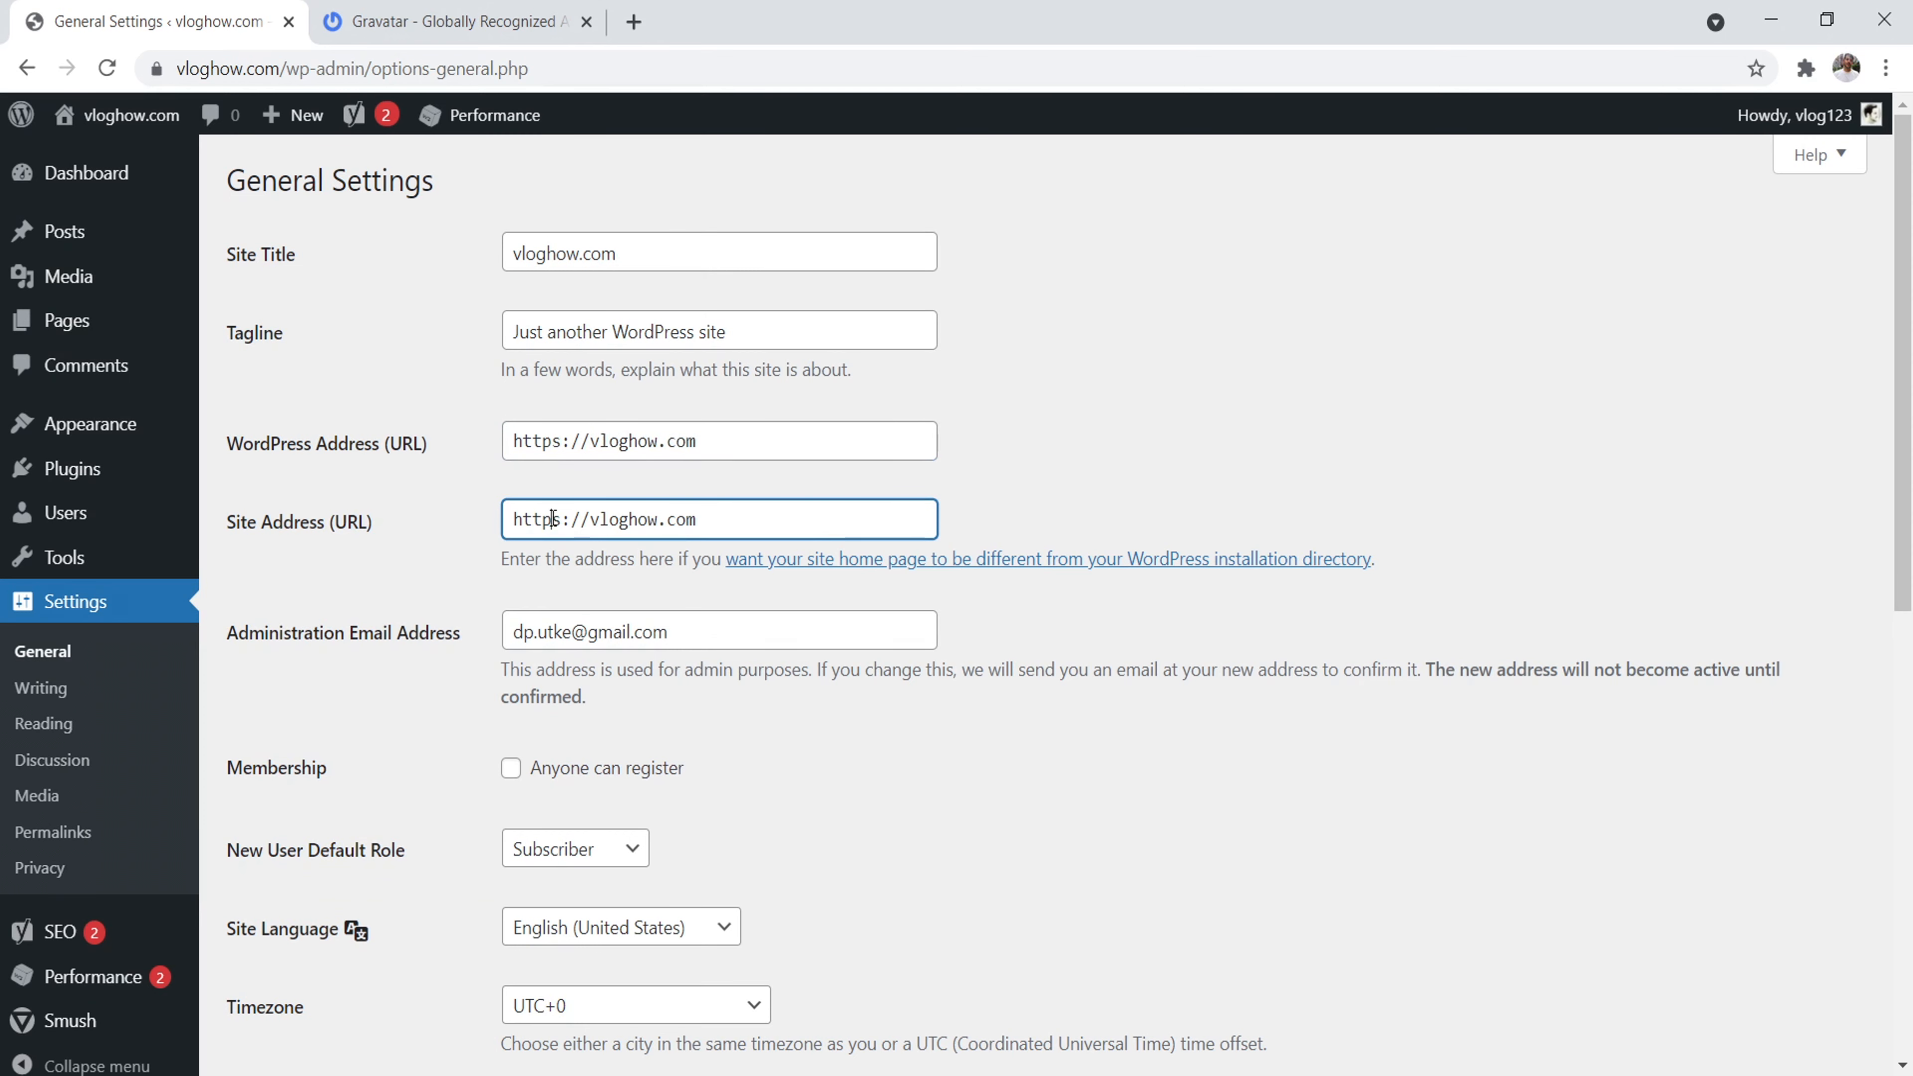
pyautogui.moveTo(1909, 456); pyautogui.dragTo(1909, 908)
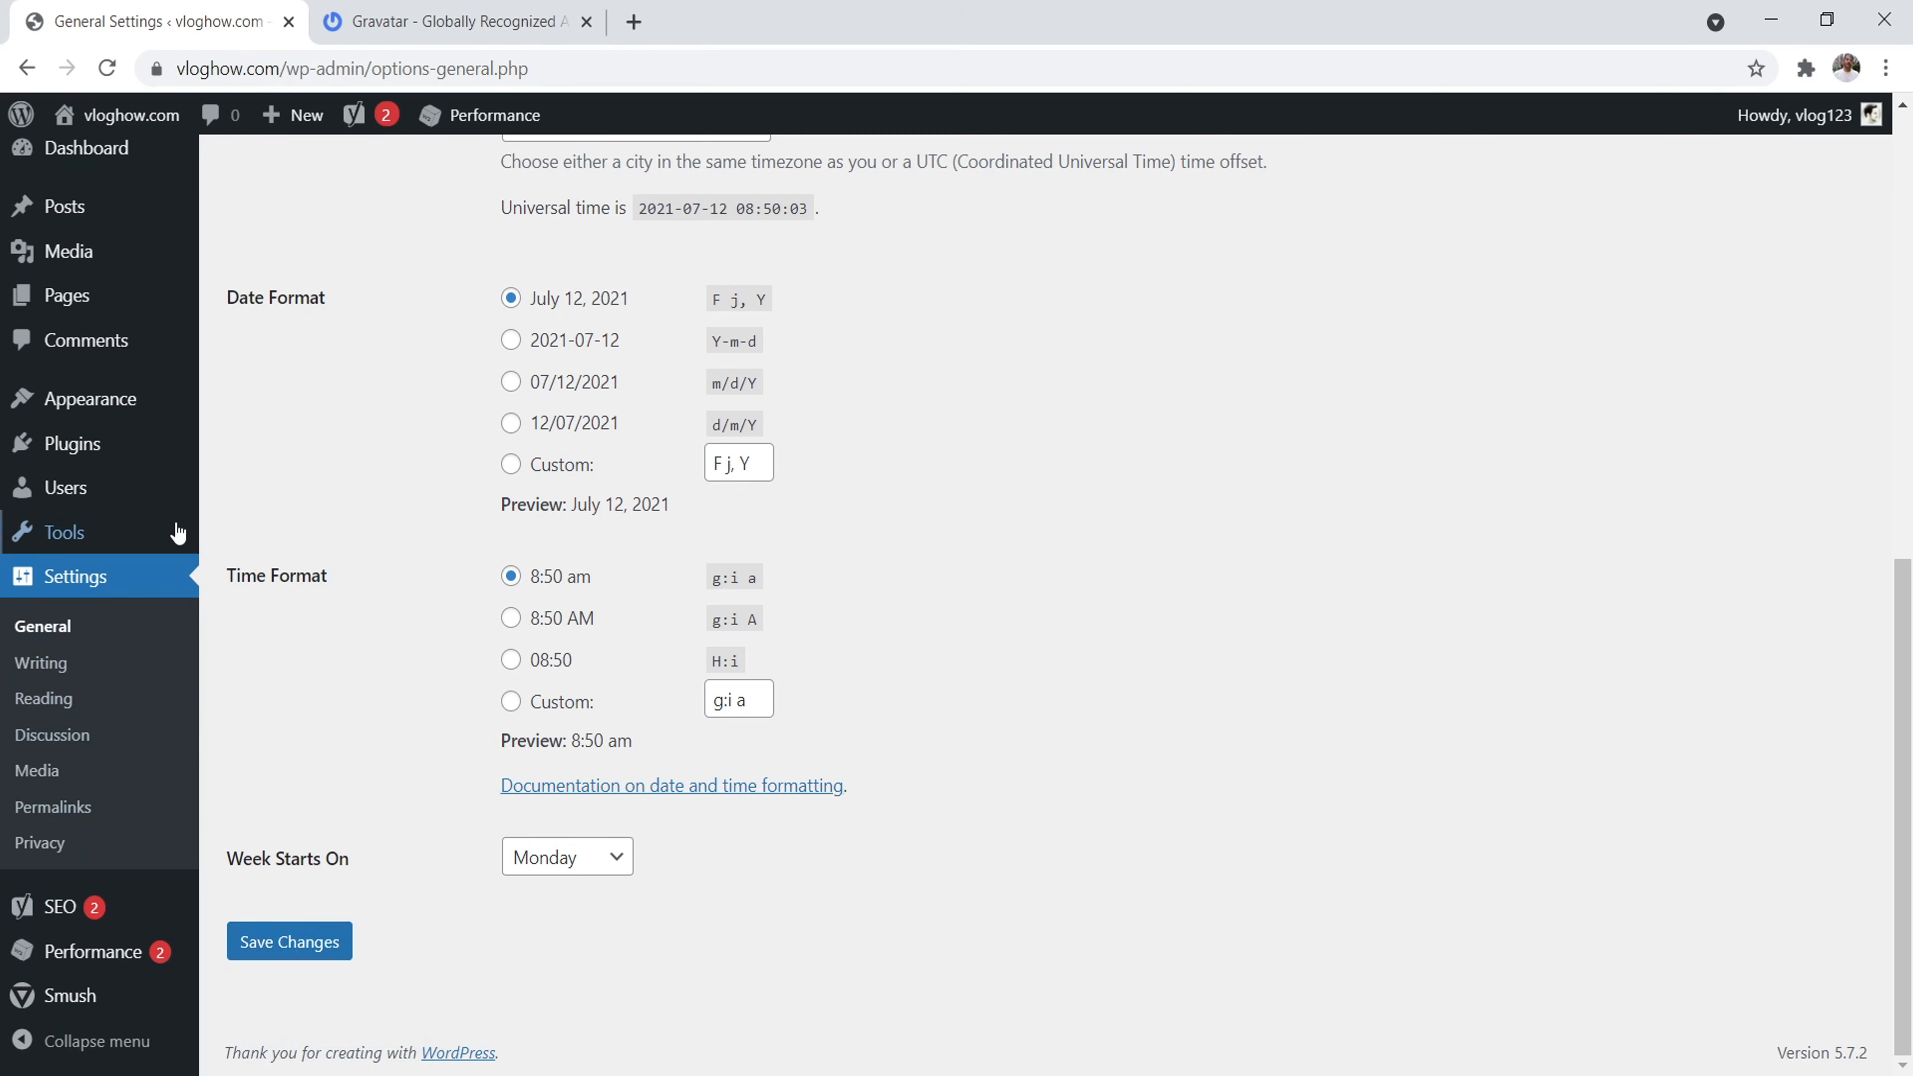
# Open the permalink settings and try a custom structure of /blog/%postname%/
pyautogui.click(66, 814)
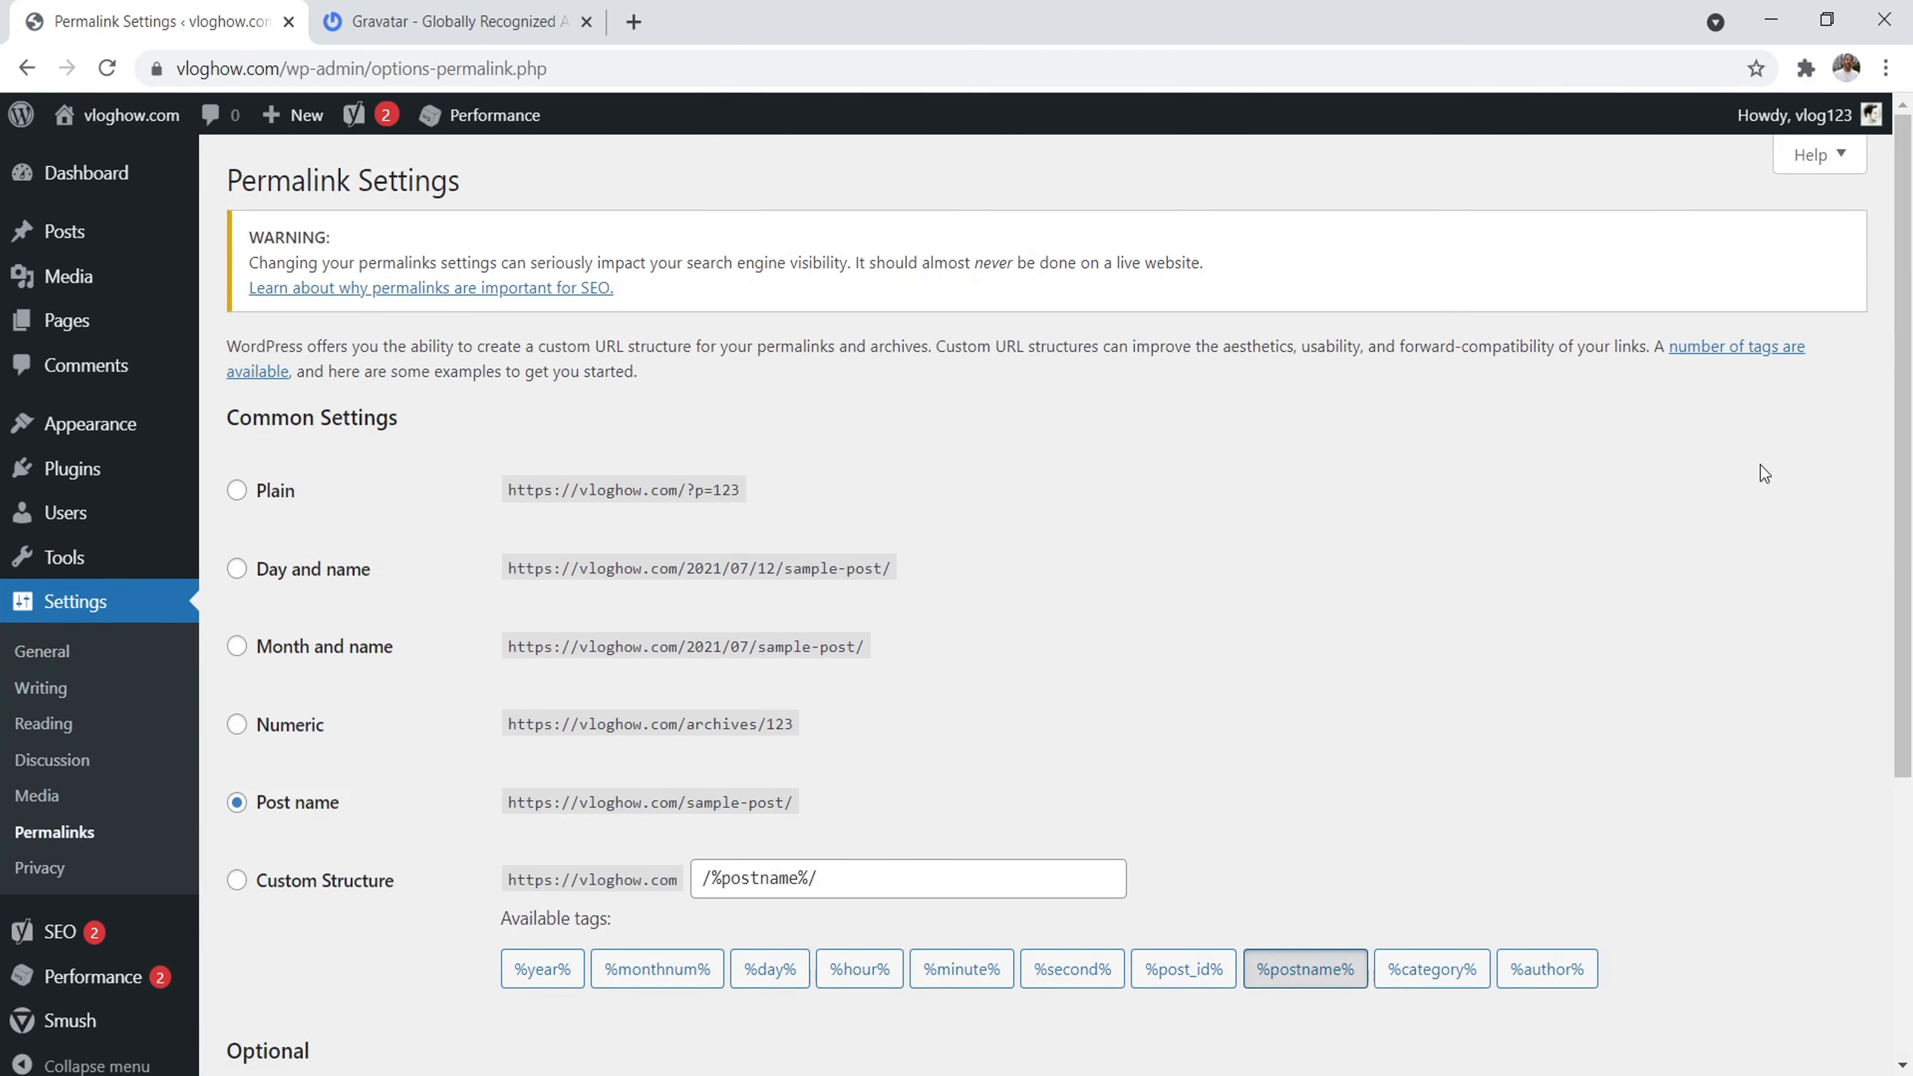
pyautogui.scroll(-3, 1905, 460)
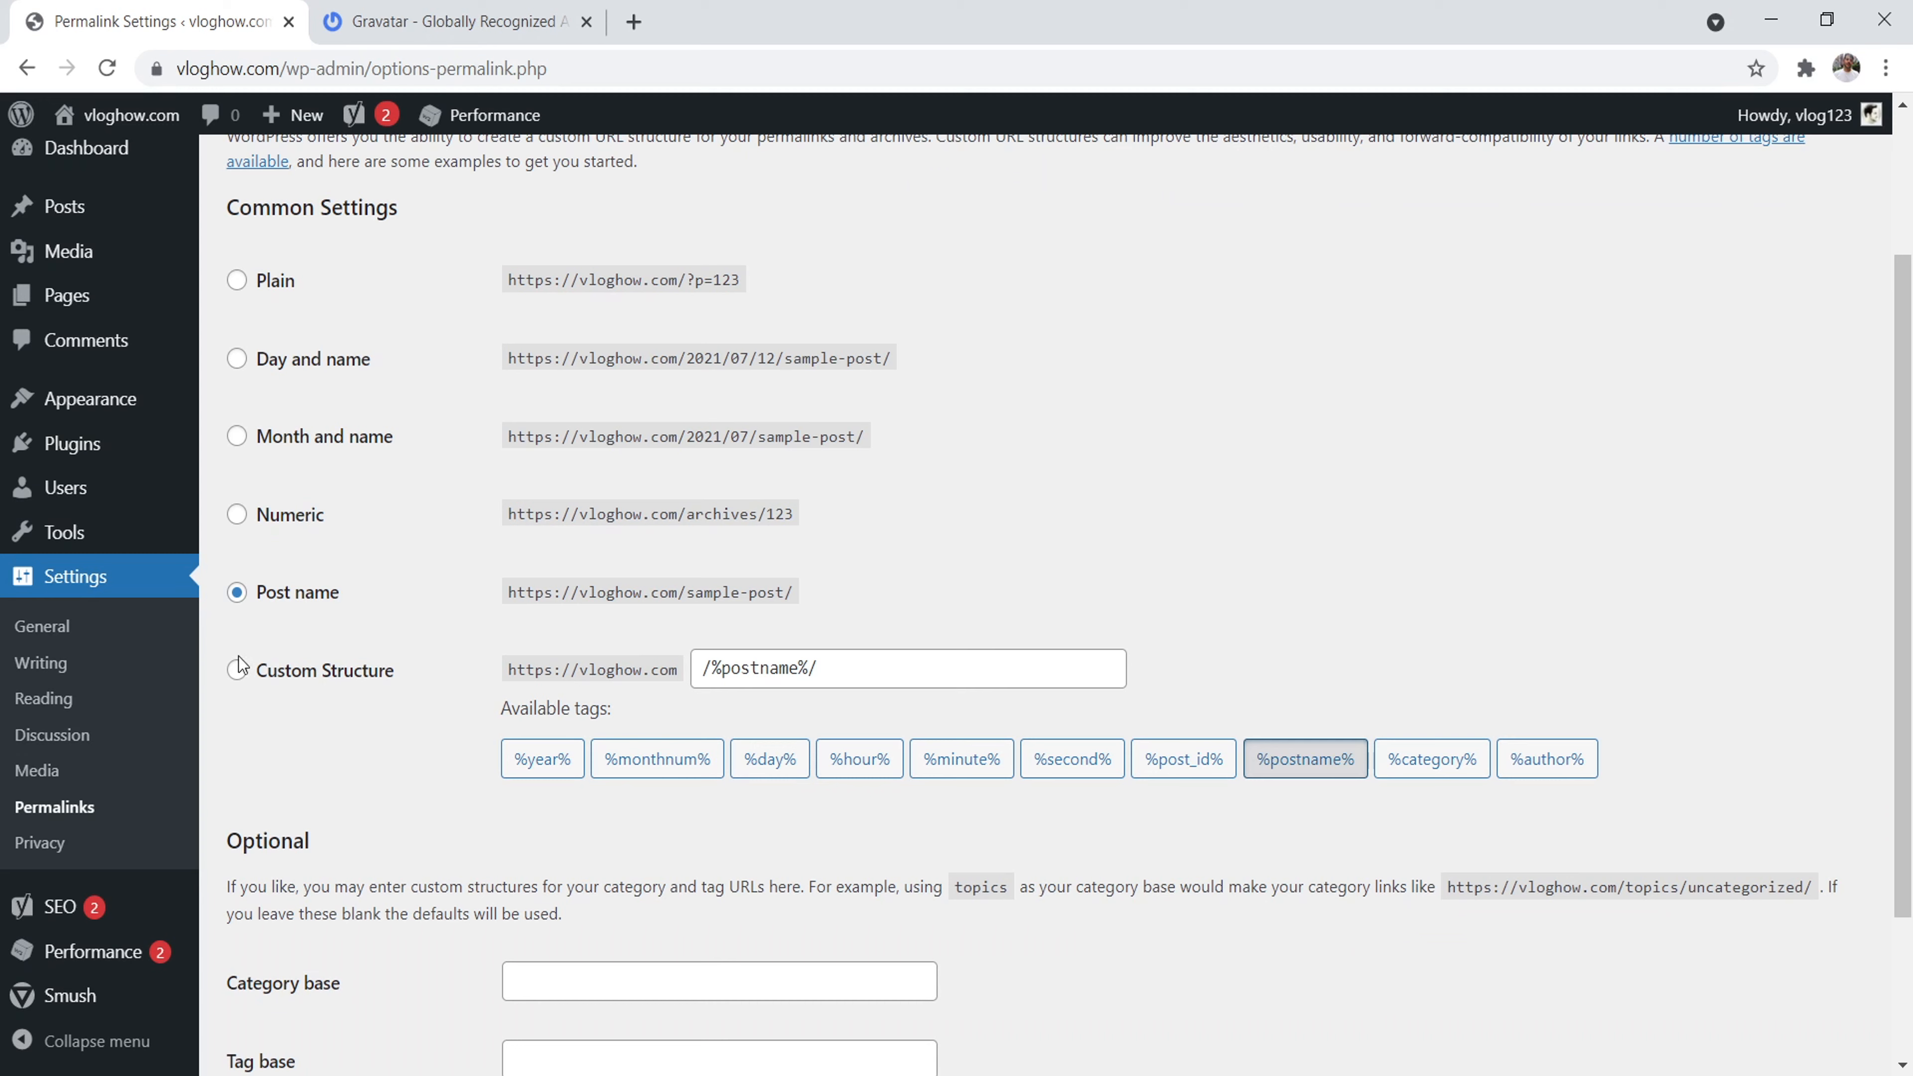
pyautogui.click(237, 668)
pyautogui.click(702, 667)
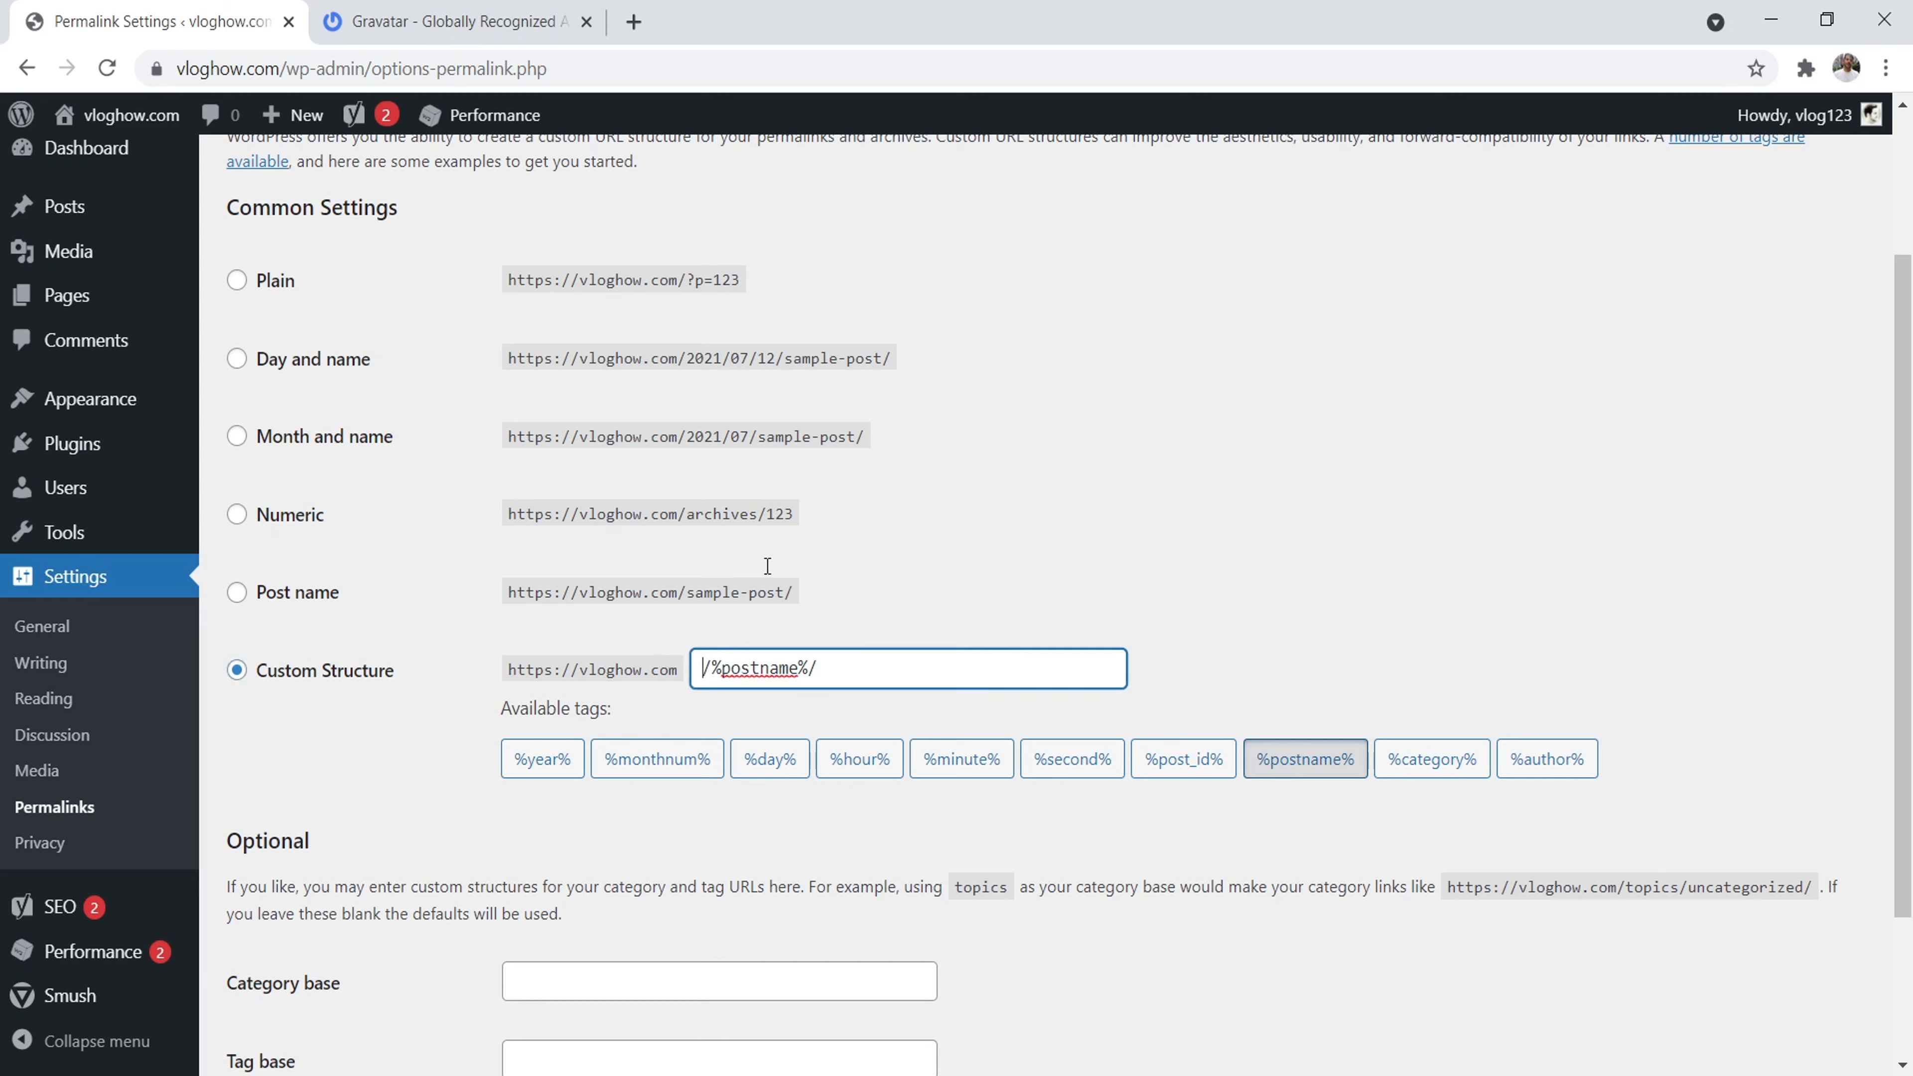
pyautogui.write('/blog')
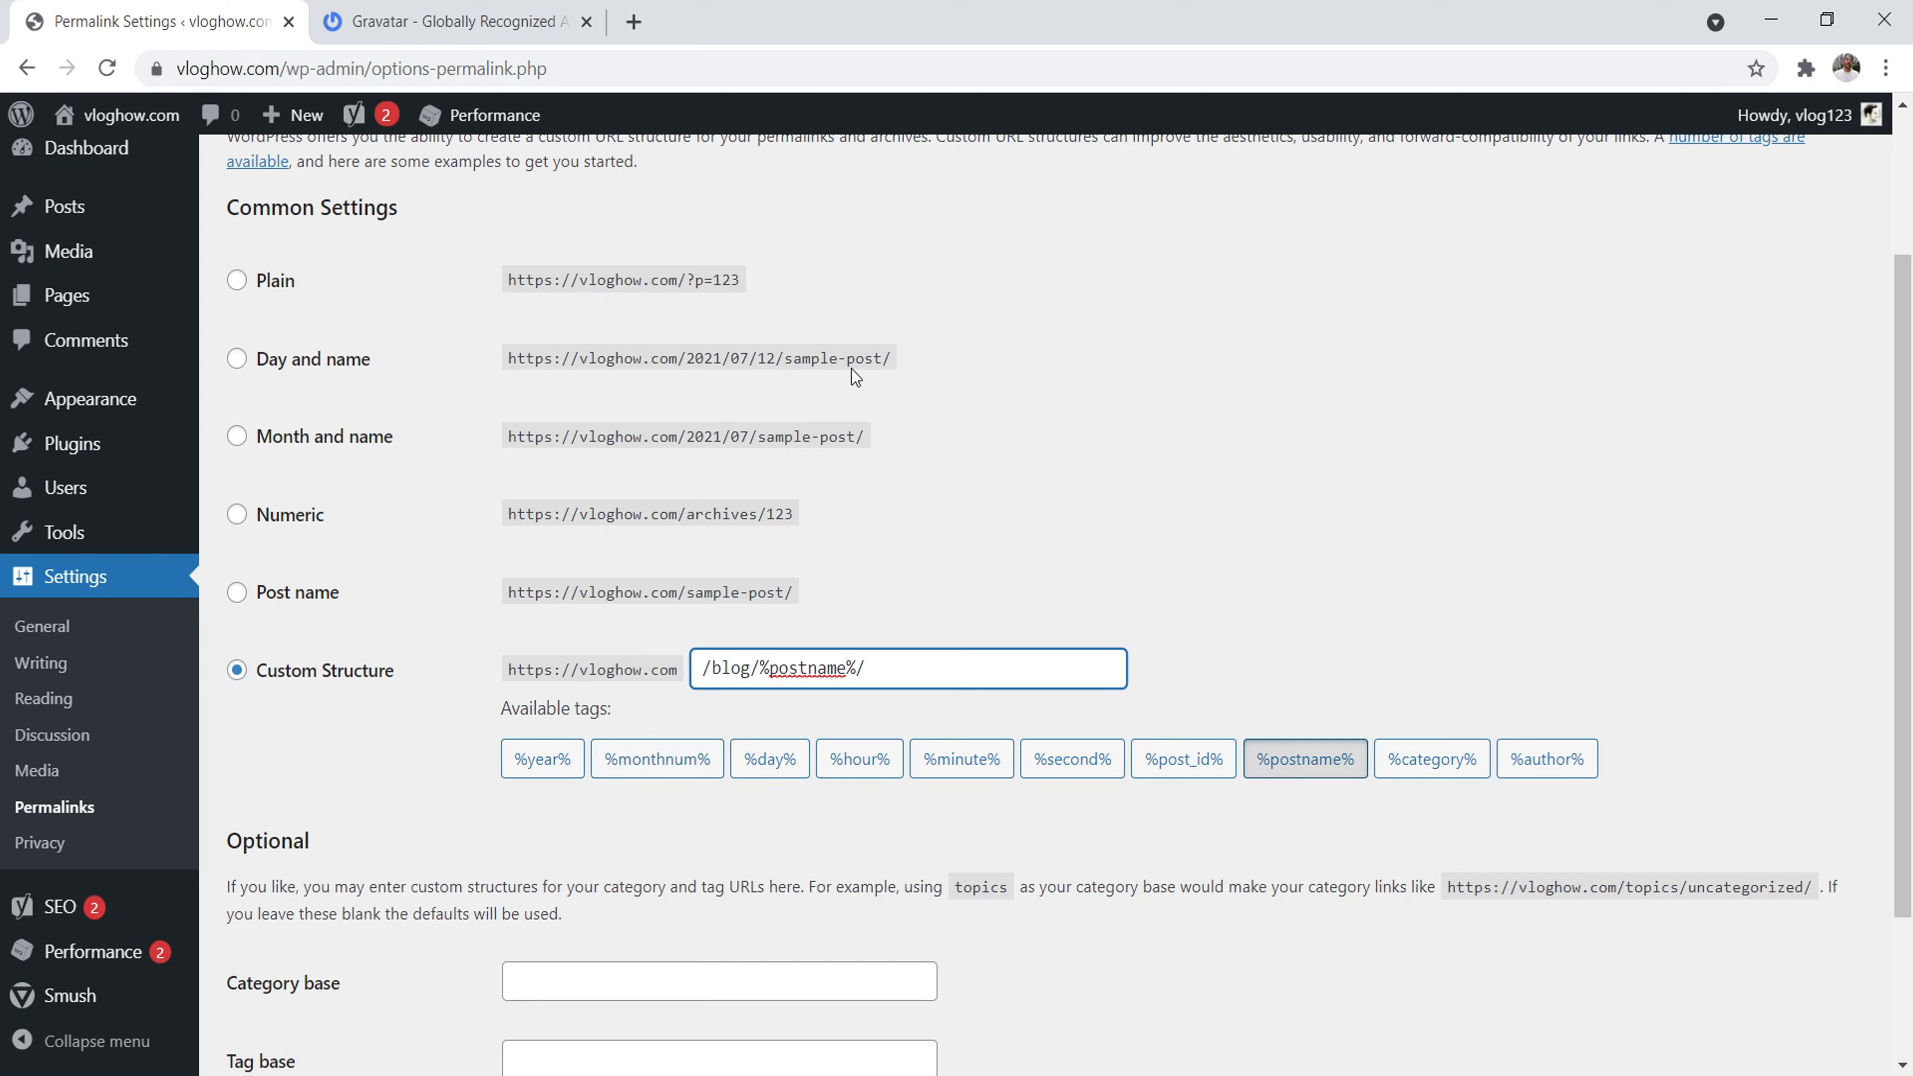
# Compare the Day and name and Plain permalink examples, and look over the optional category and tag bases
pyautogui.moveTo(846, 360); pyautogui.dragTo(632, 334)
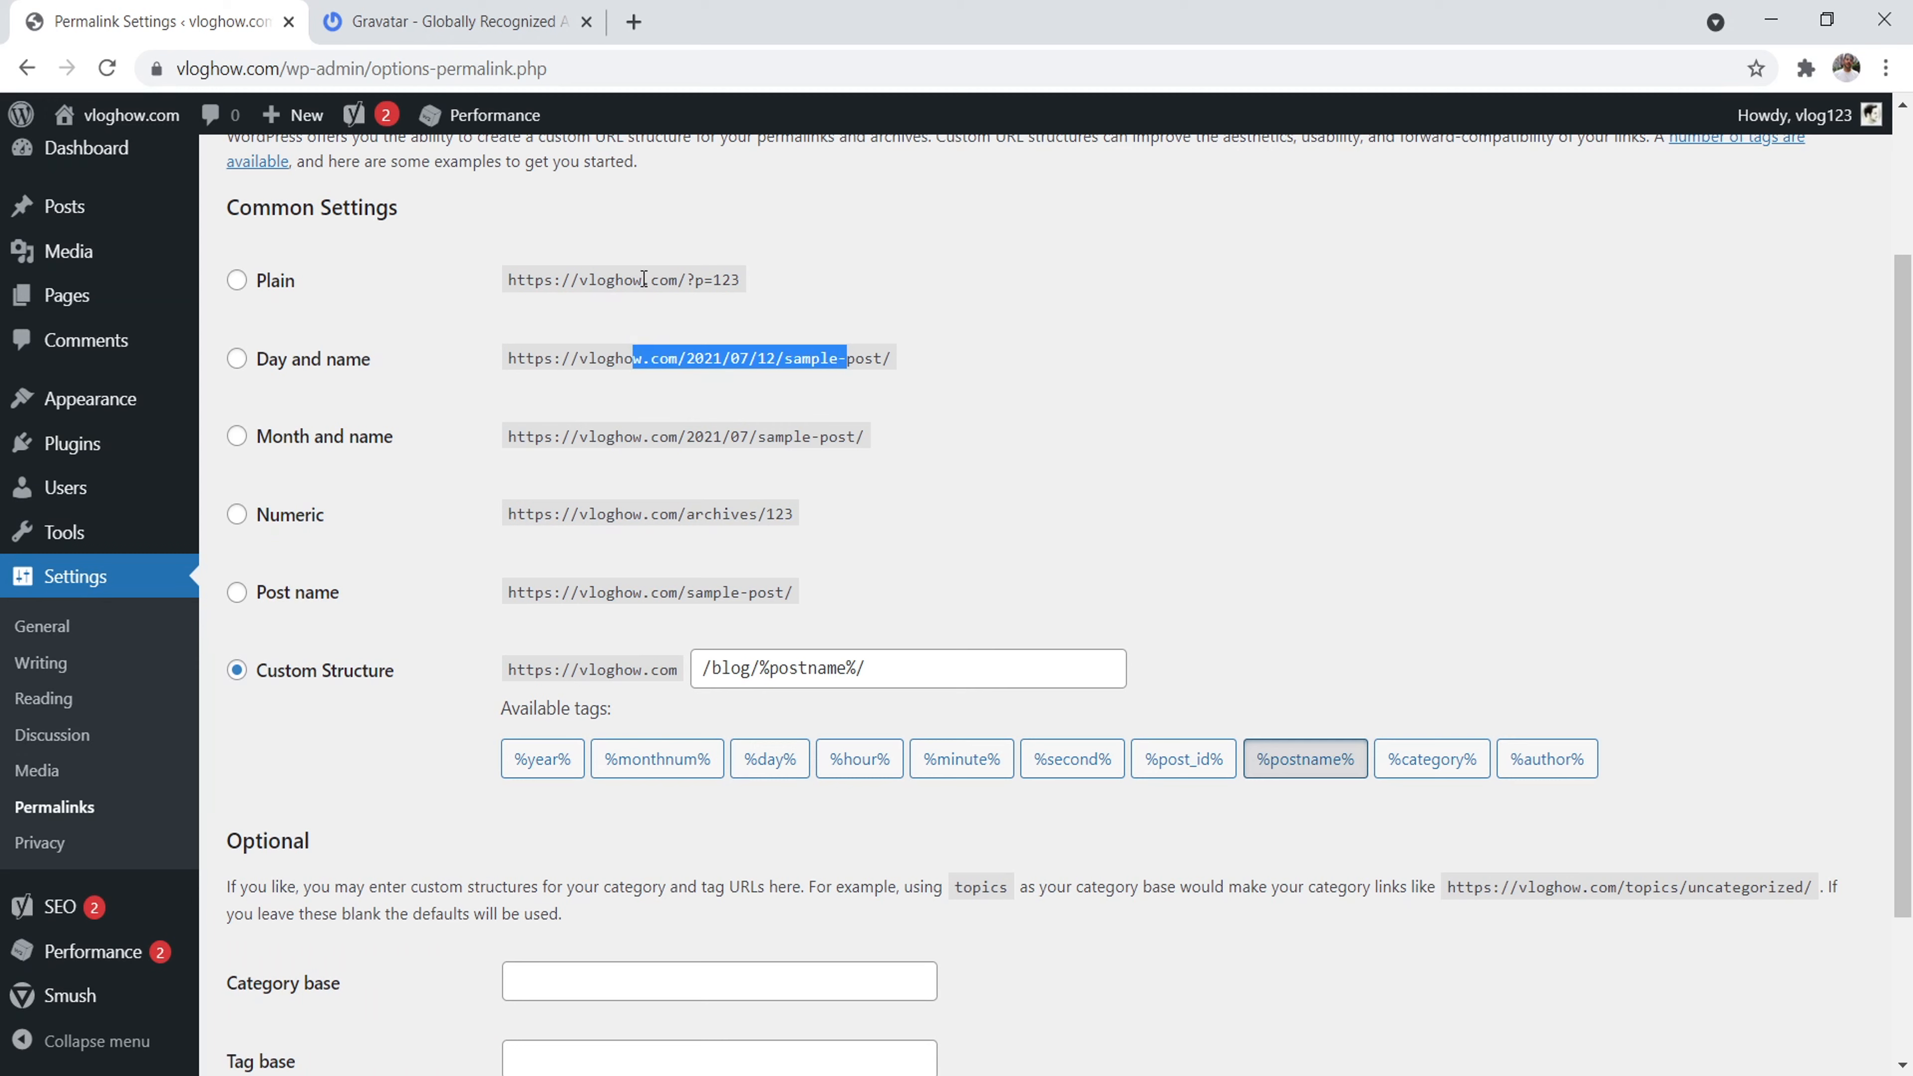
pyautogui.moveTo(644, 278); pyautogui.dragTo(760, 287)
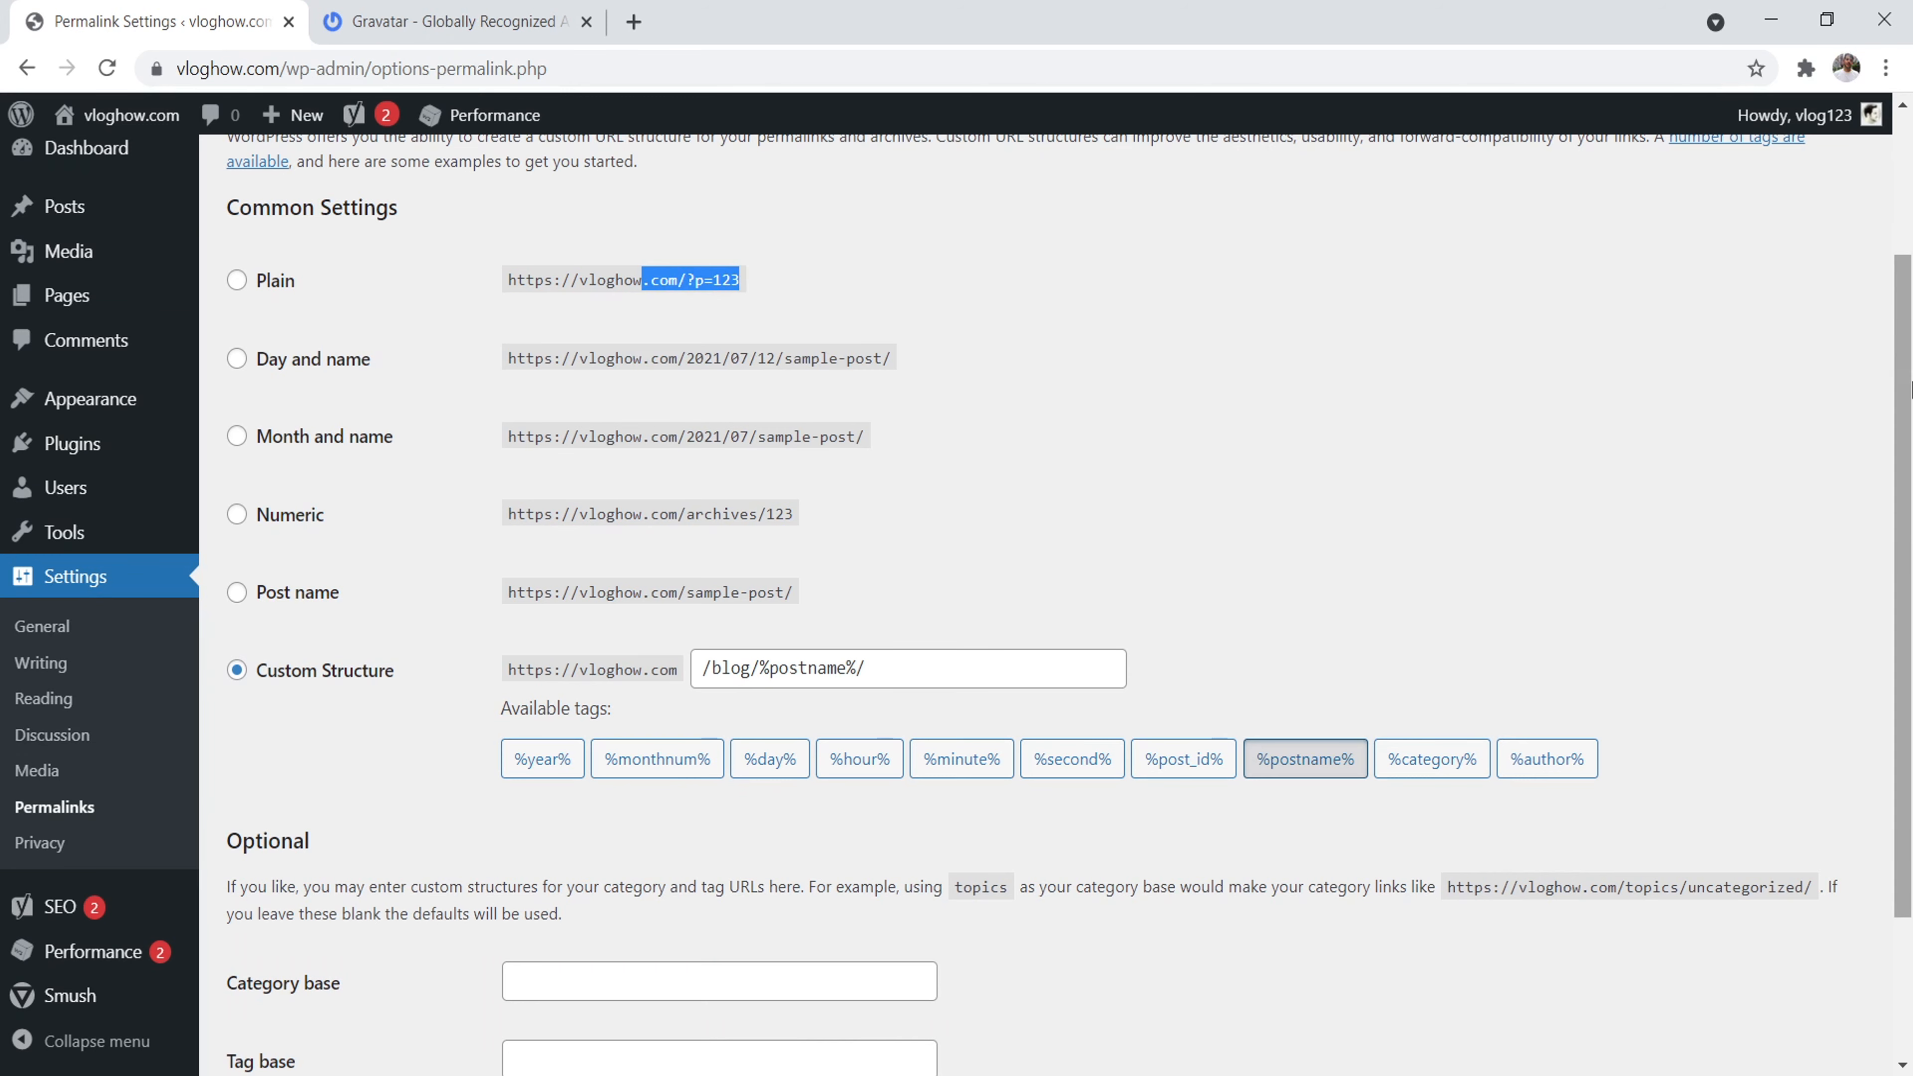
pyautogui.scroll(-3, 1909, 388)
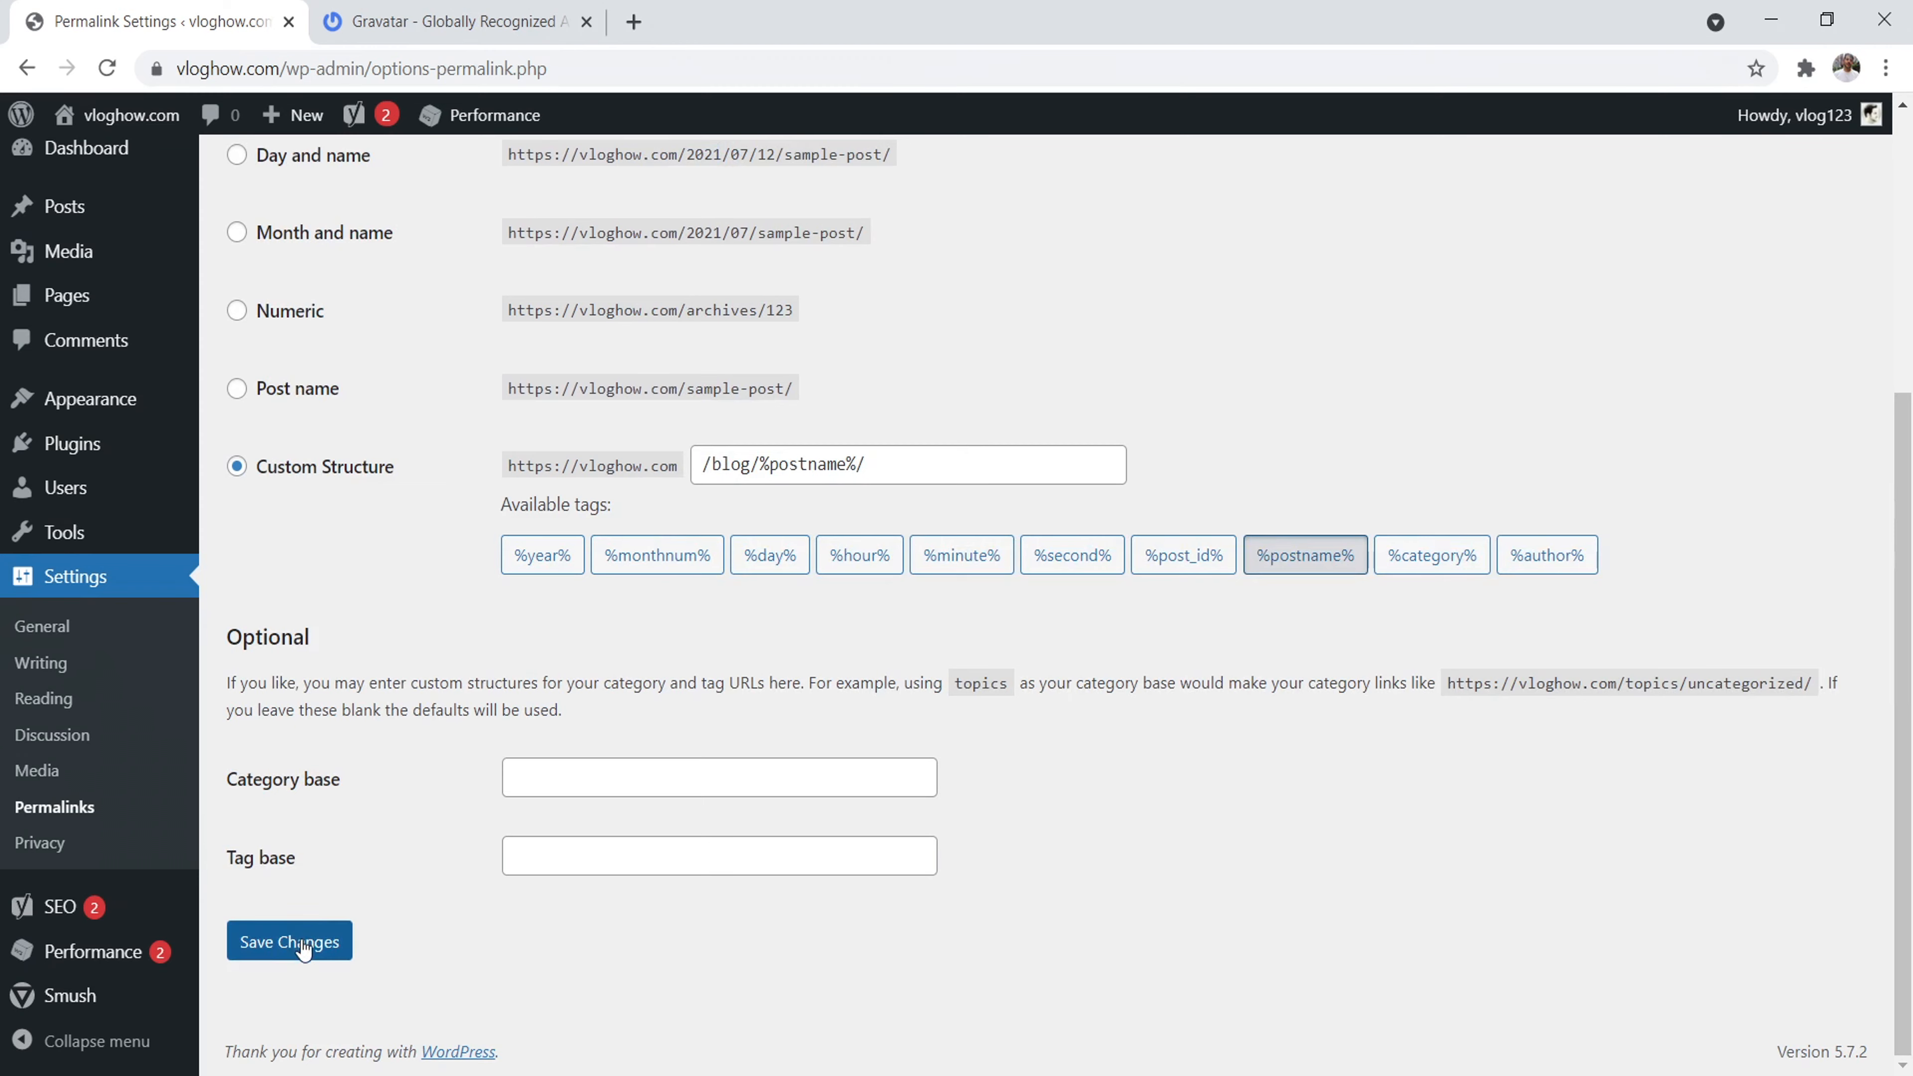
pyautogui.scroll(5, 1627, 491)
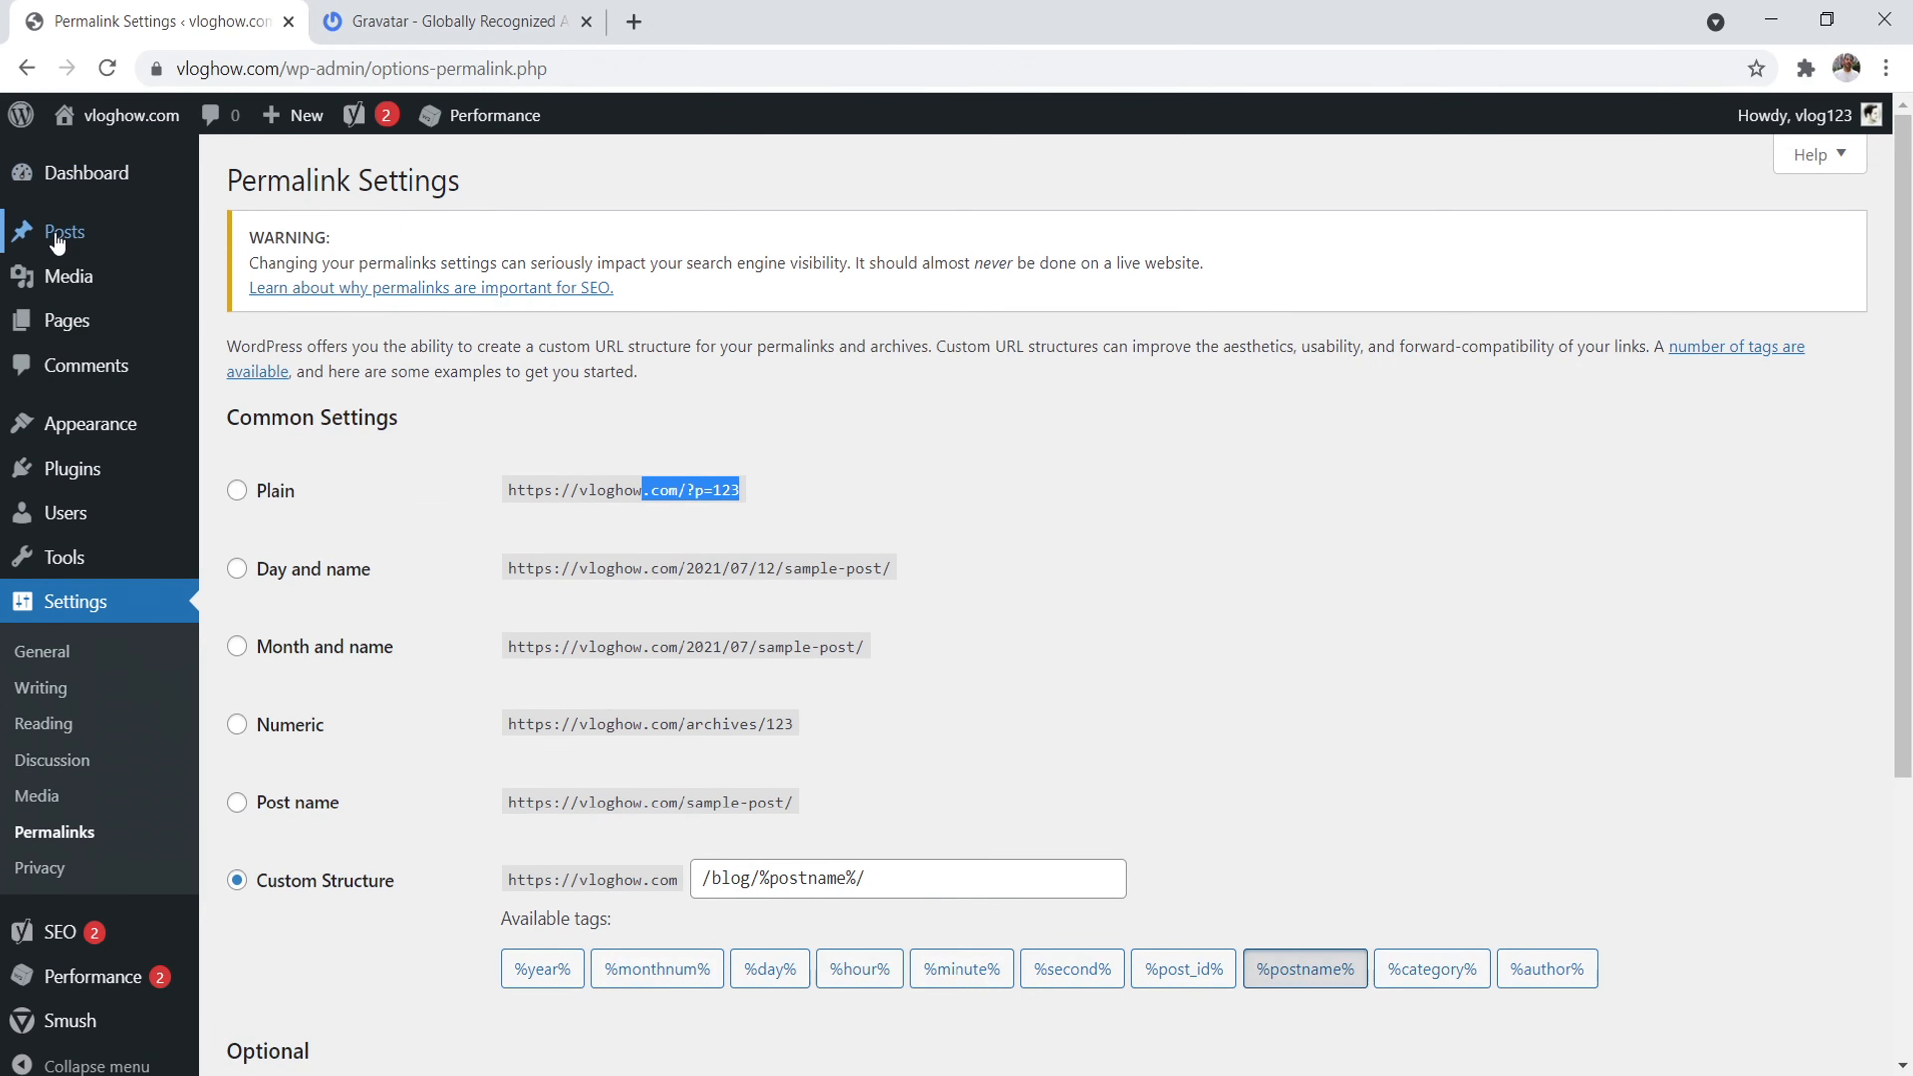
# Open the Uncategorized post category for editing and examine its name, slug and description fields
pyautogui.moveTo(58, 242)
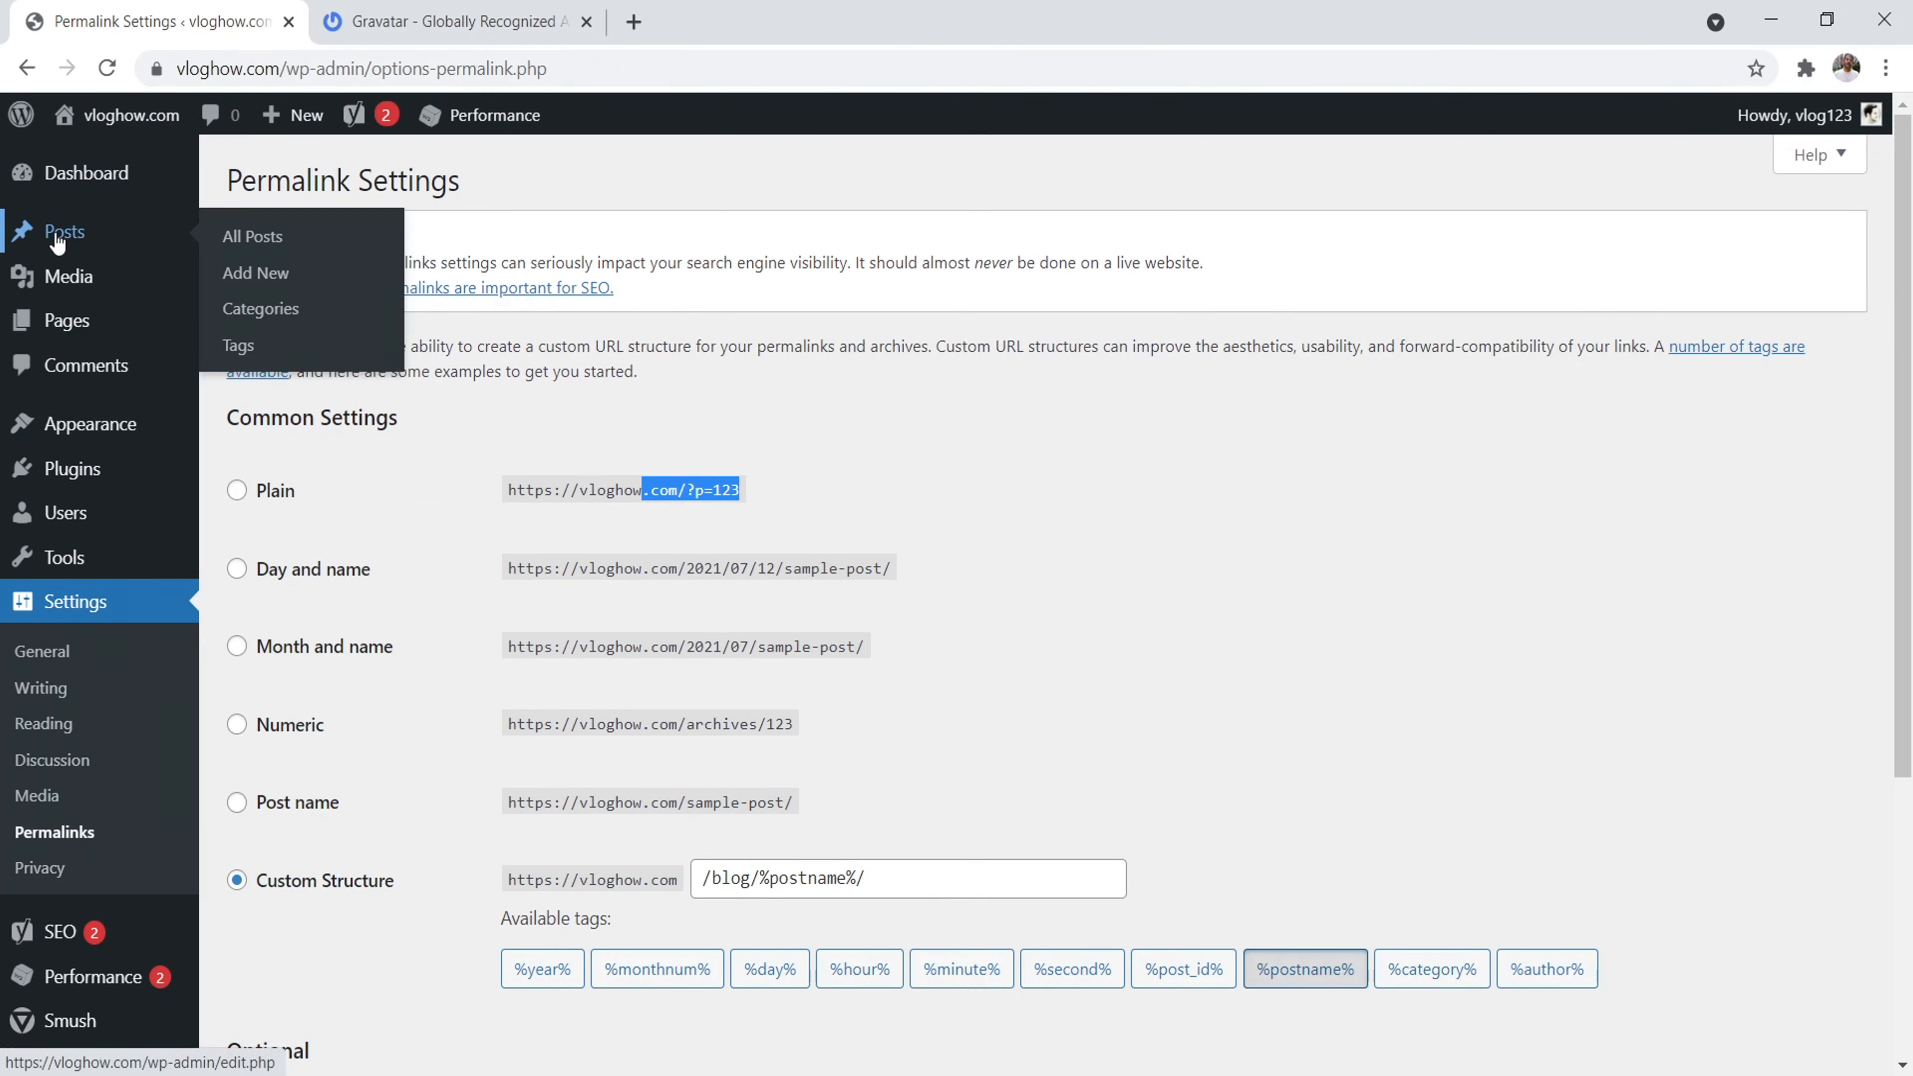
pyautogui.click(258, 311)
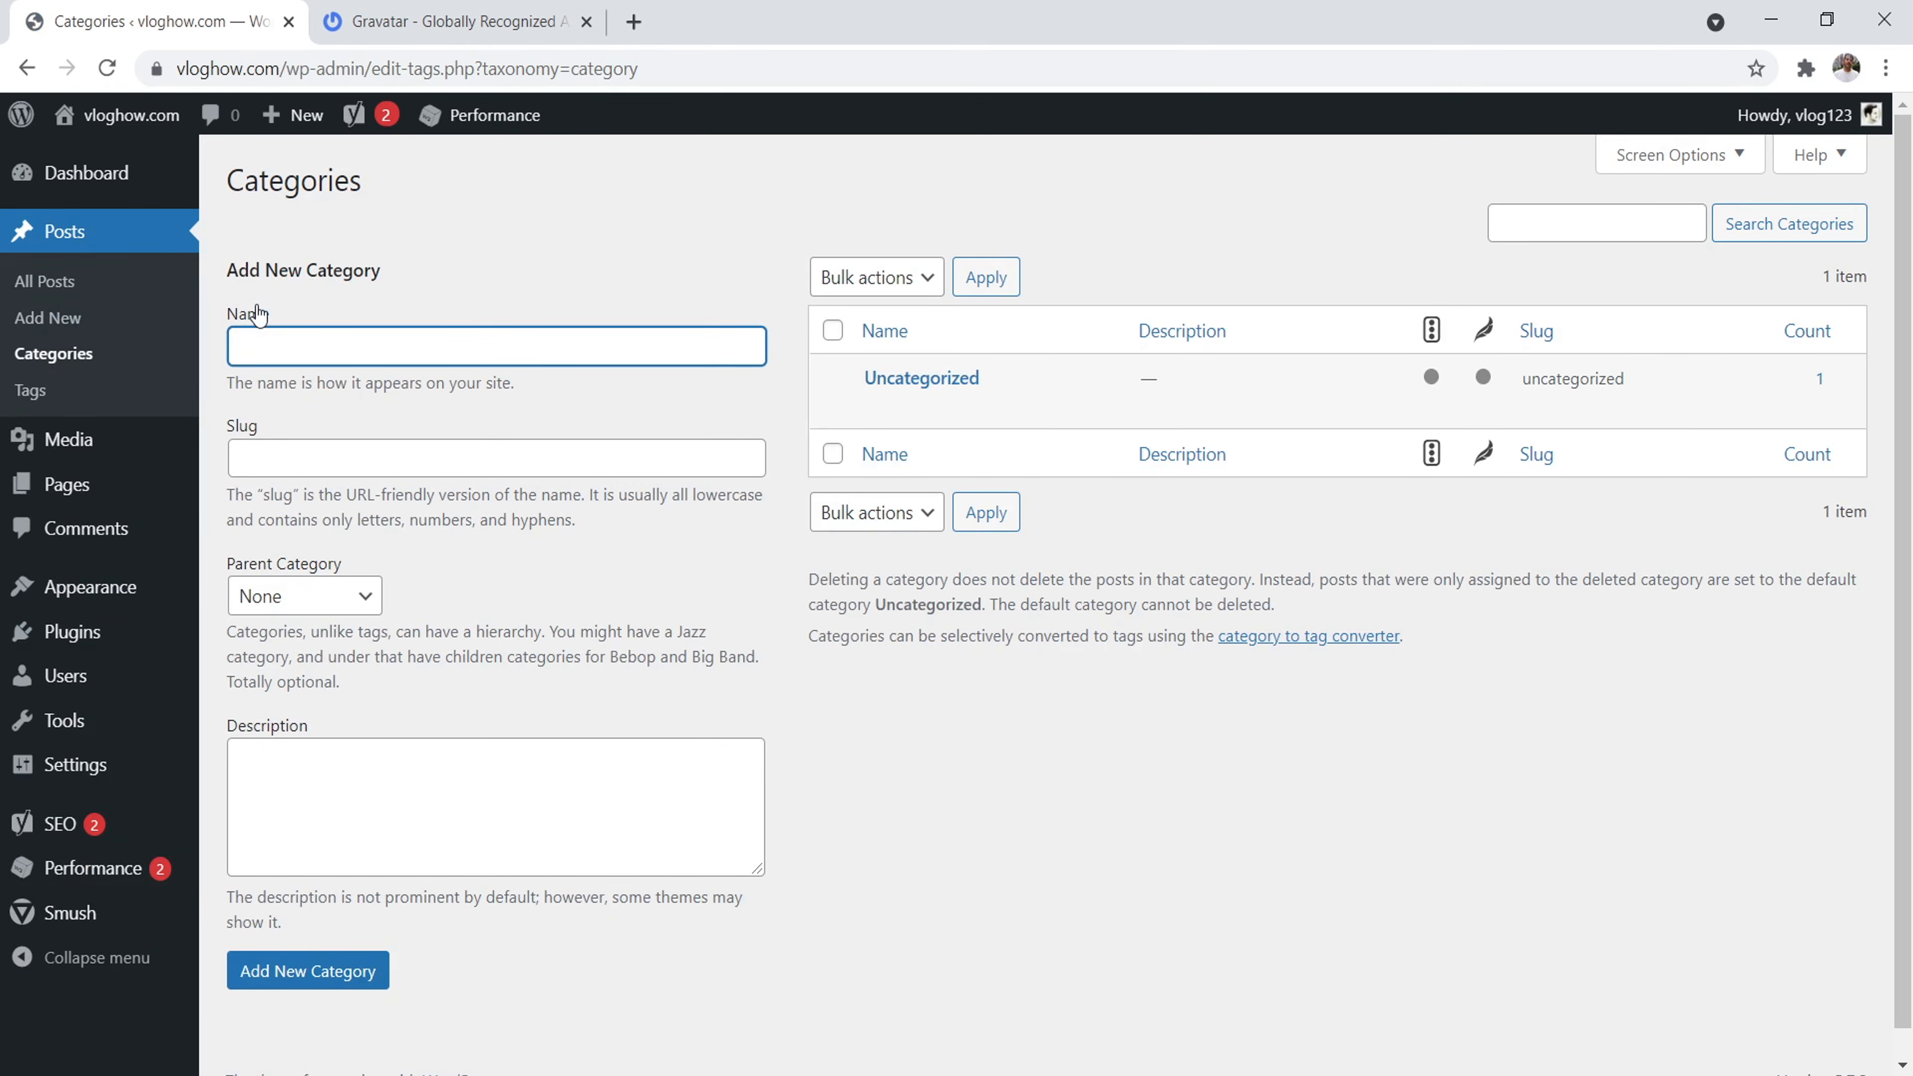
pyautogui.click(905, 382)
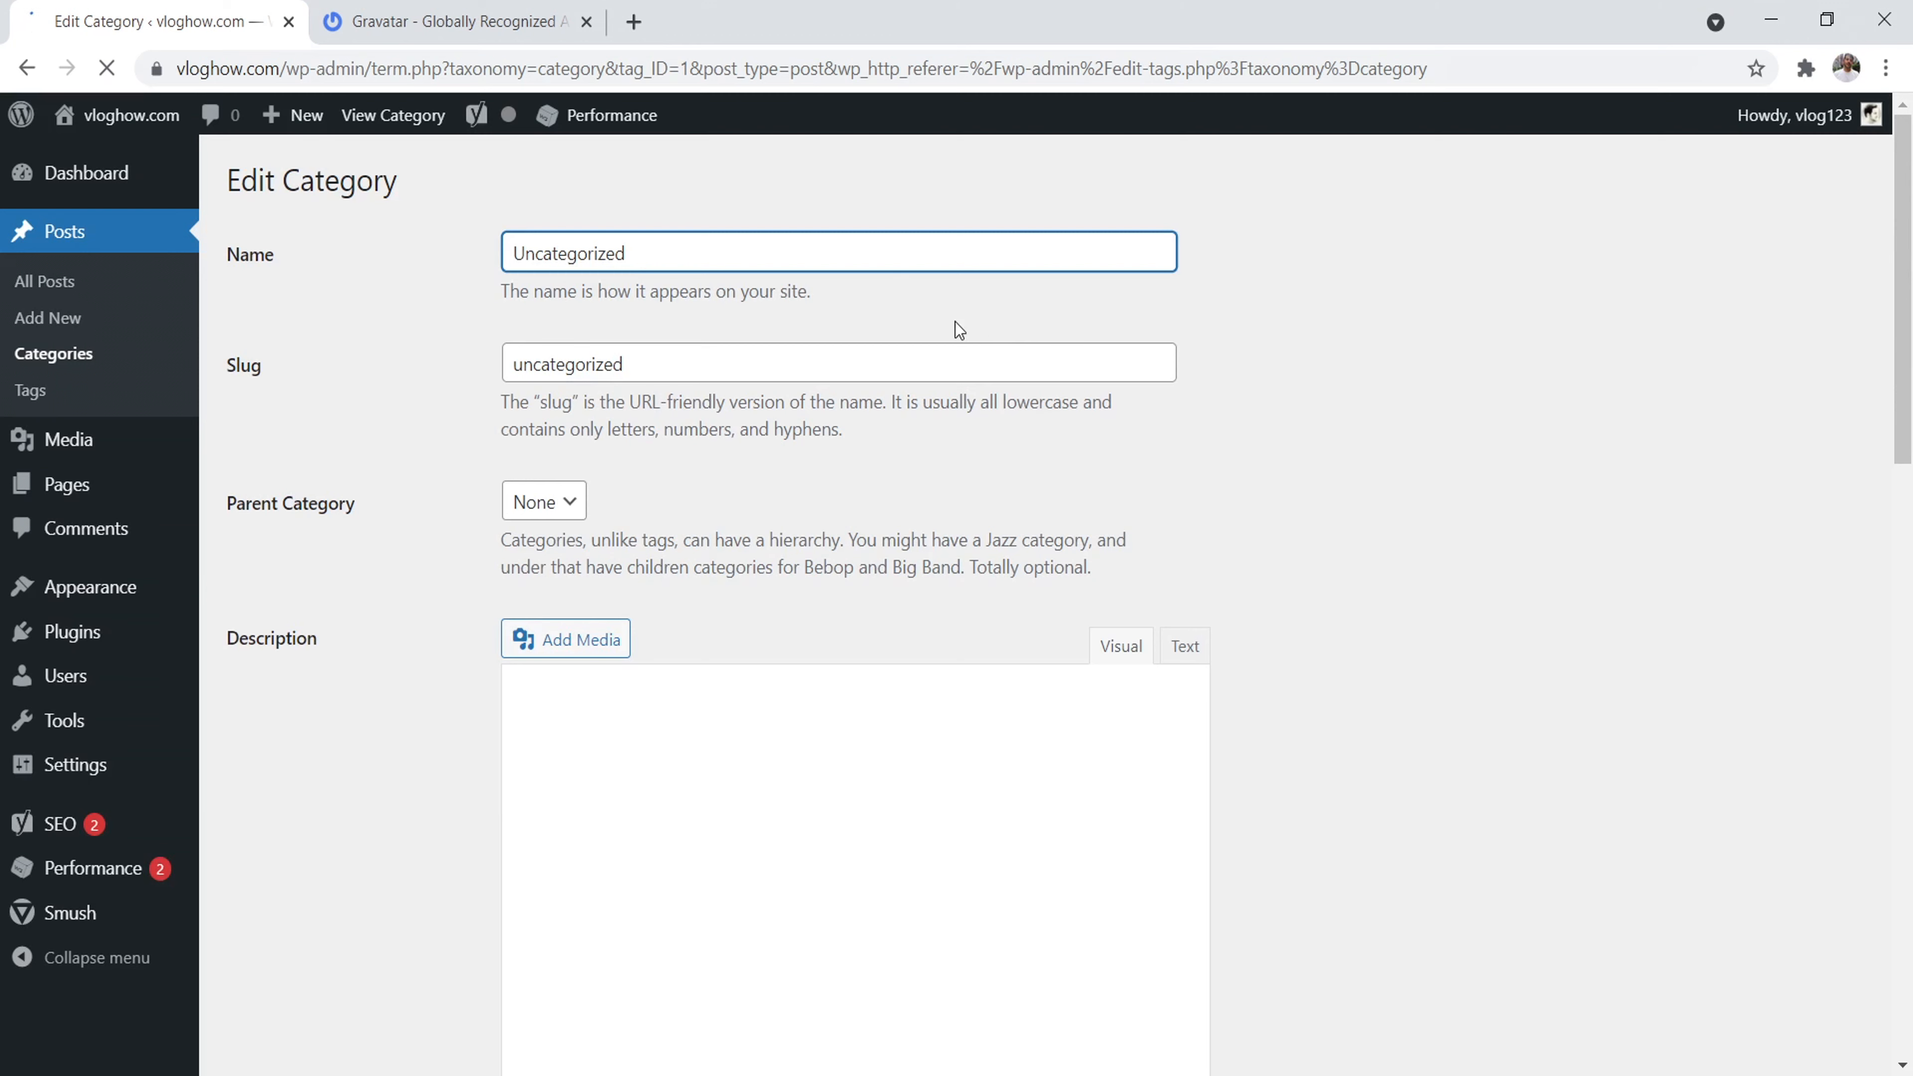
pyautogui.moveTo(654, 252); pyautogui.dragTo(505, 243)
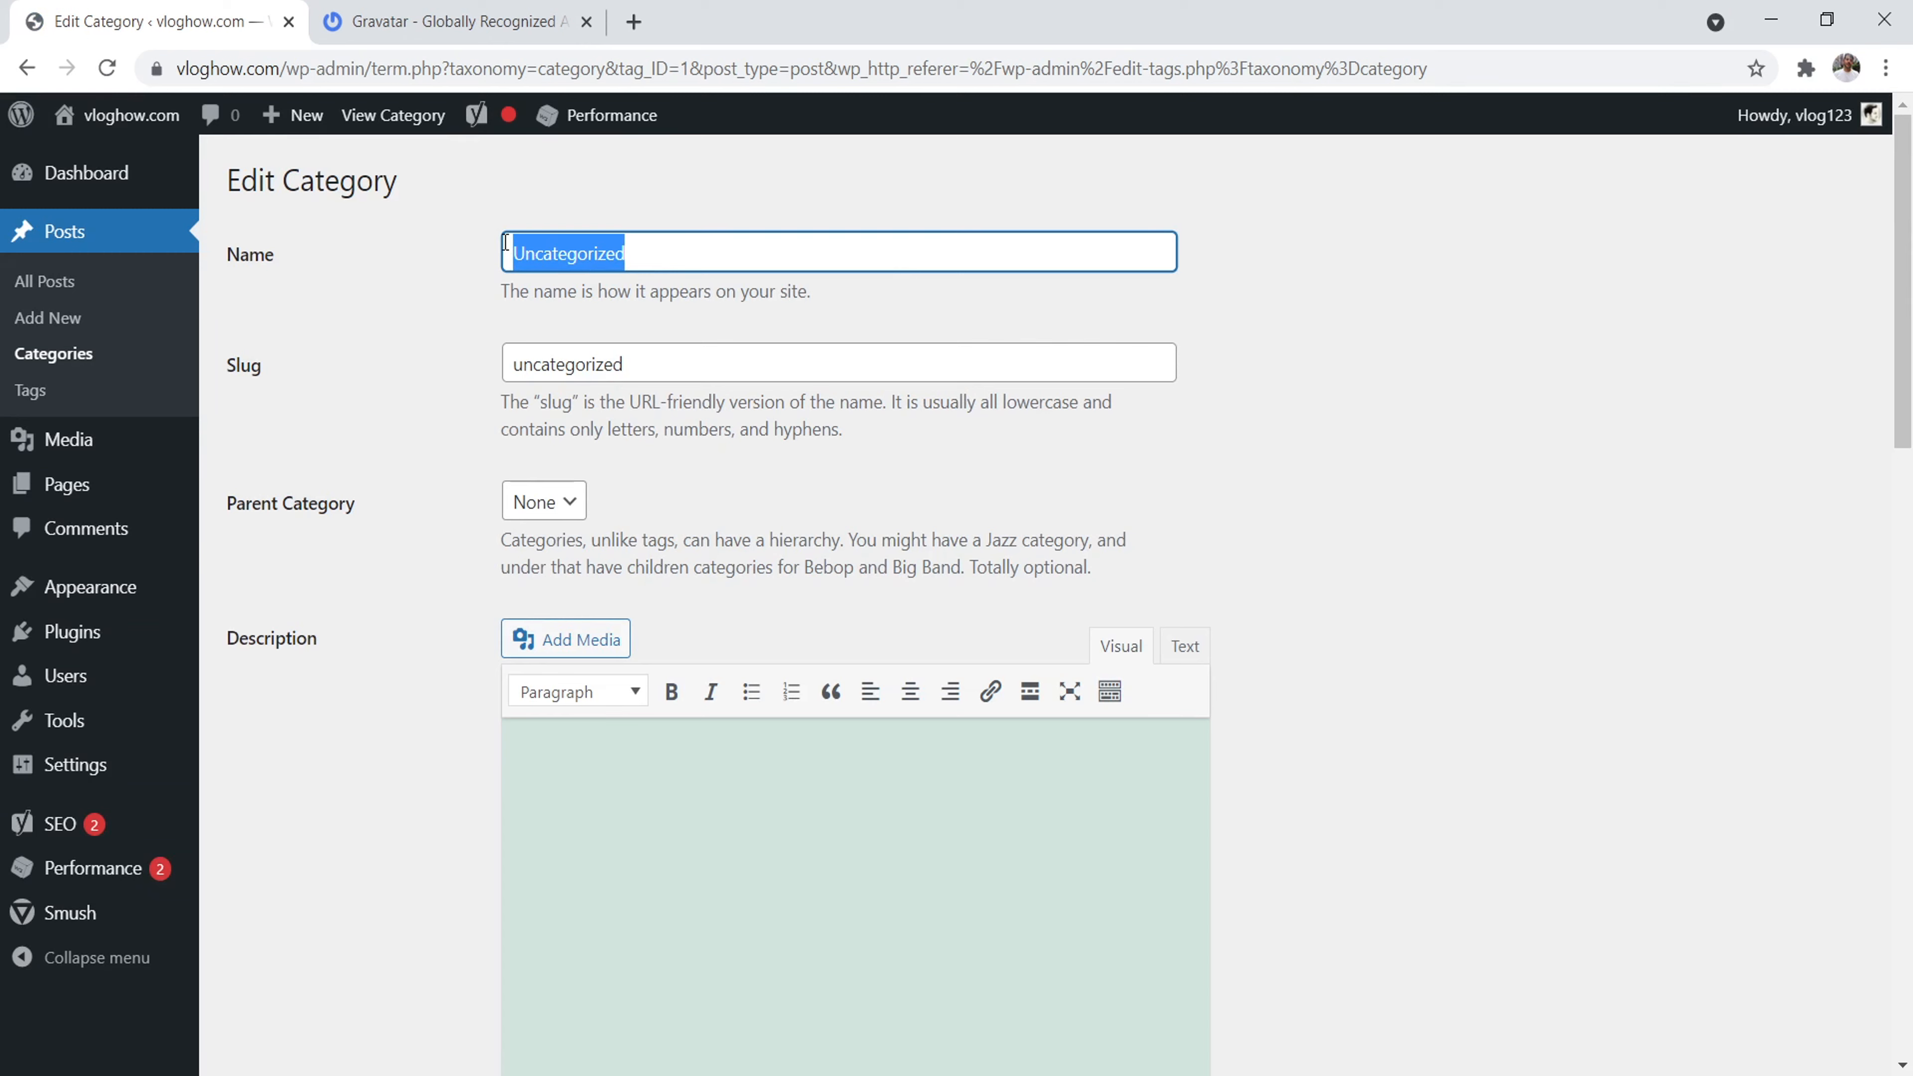
pyautogui.click(632, 366)
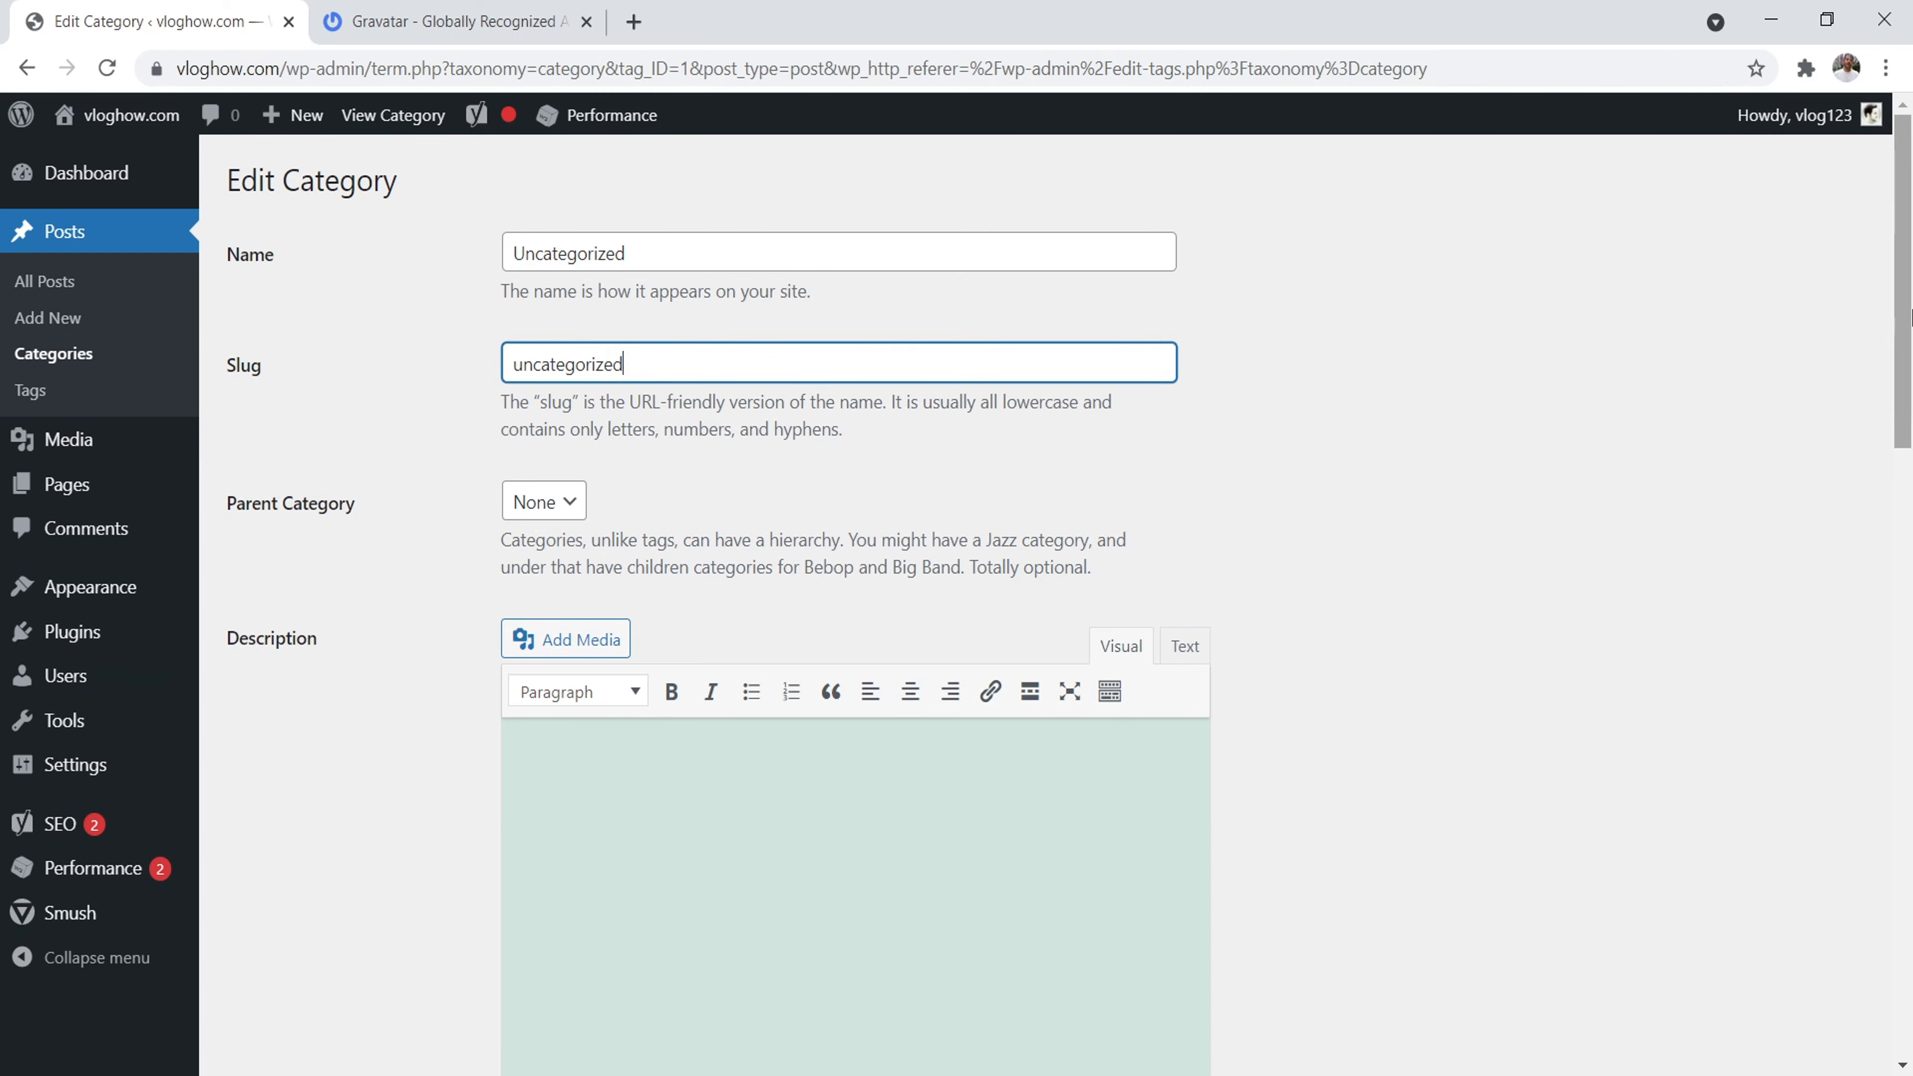
pyautogui.scroll(-3, 1012, 534)
pyautogui.click(701, 808)
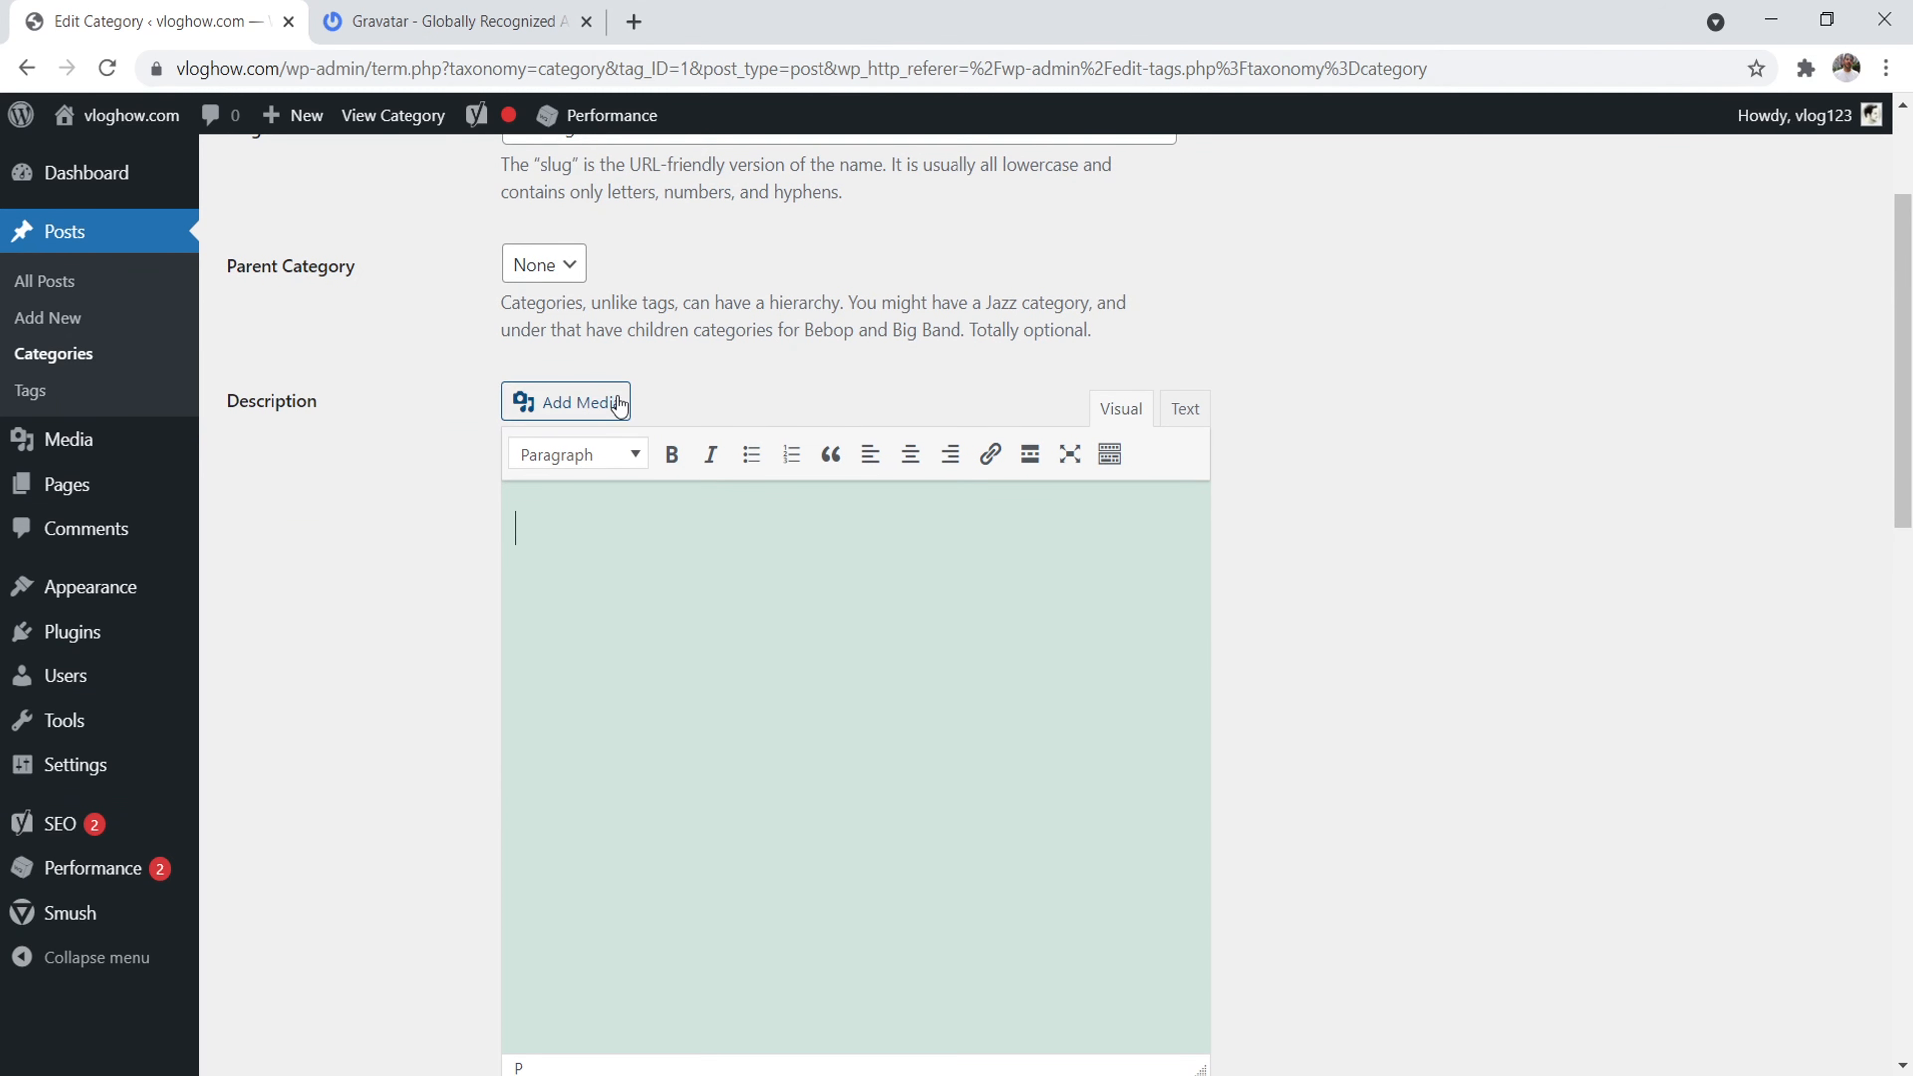
# Look over the category's Yoast SEO section, including the focus keyphrase, Google preview, SEO title and meta description
pyautogui.moveTo(1909, 331); pyautogui.dragTo(1873, 671)
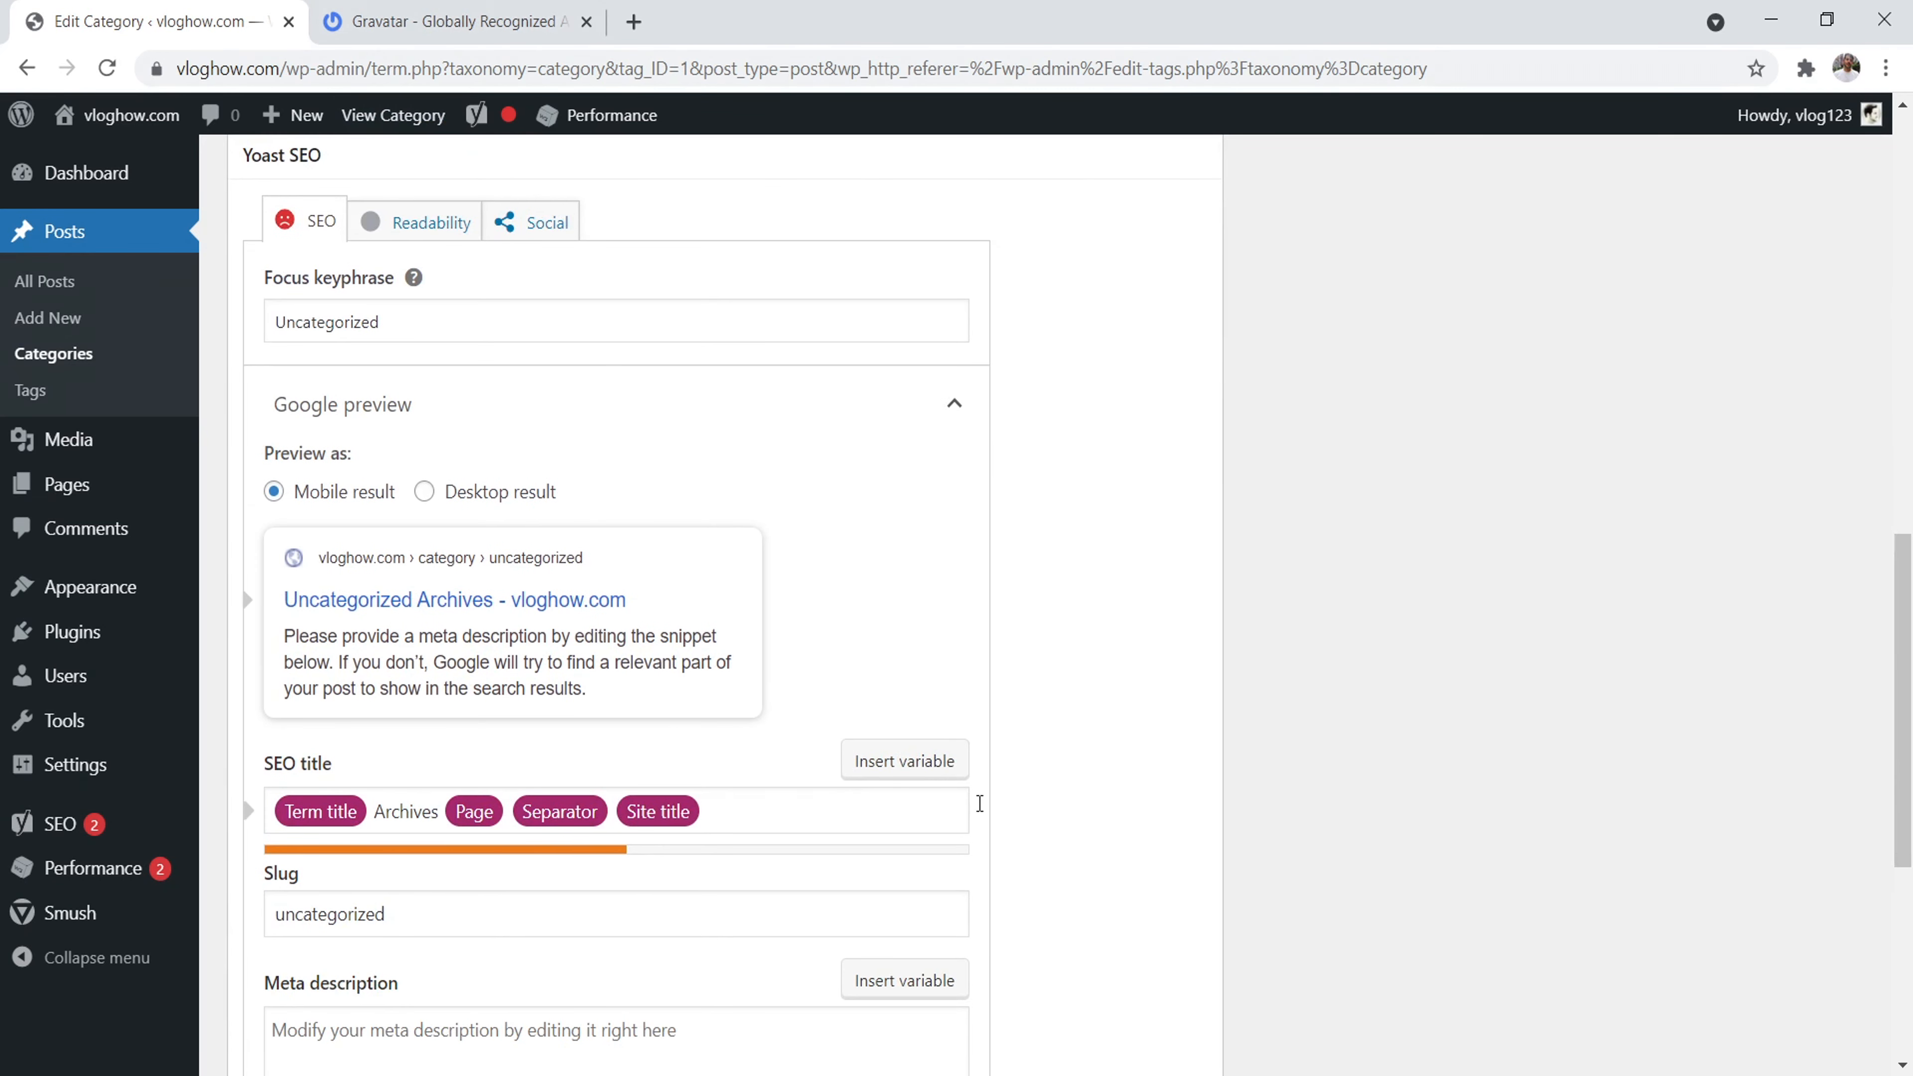
pyautogui.scroll(-1, 1901, 700)
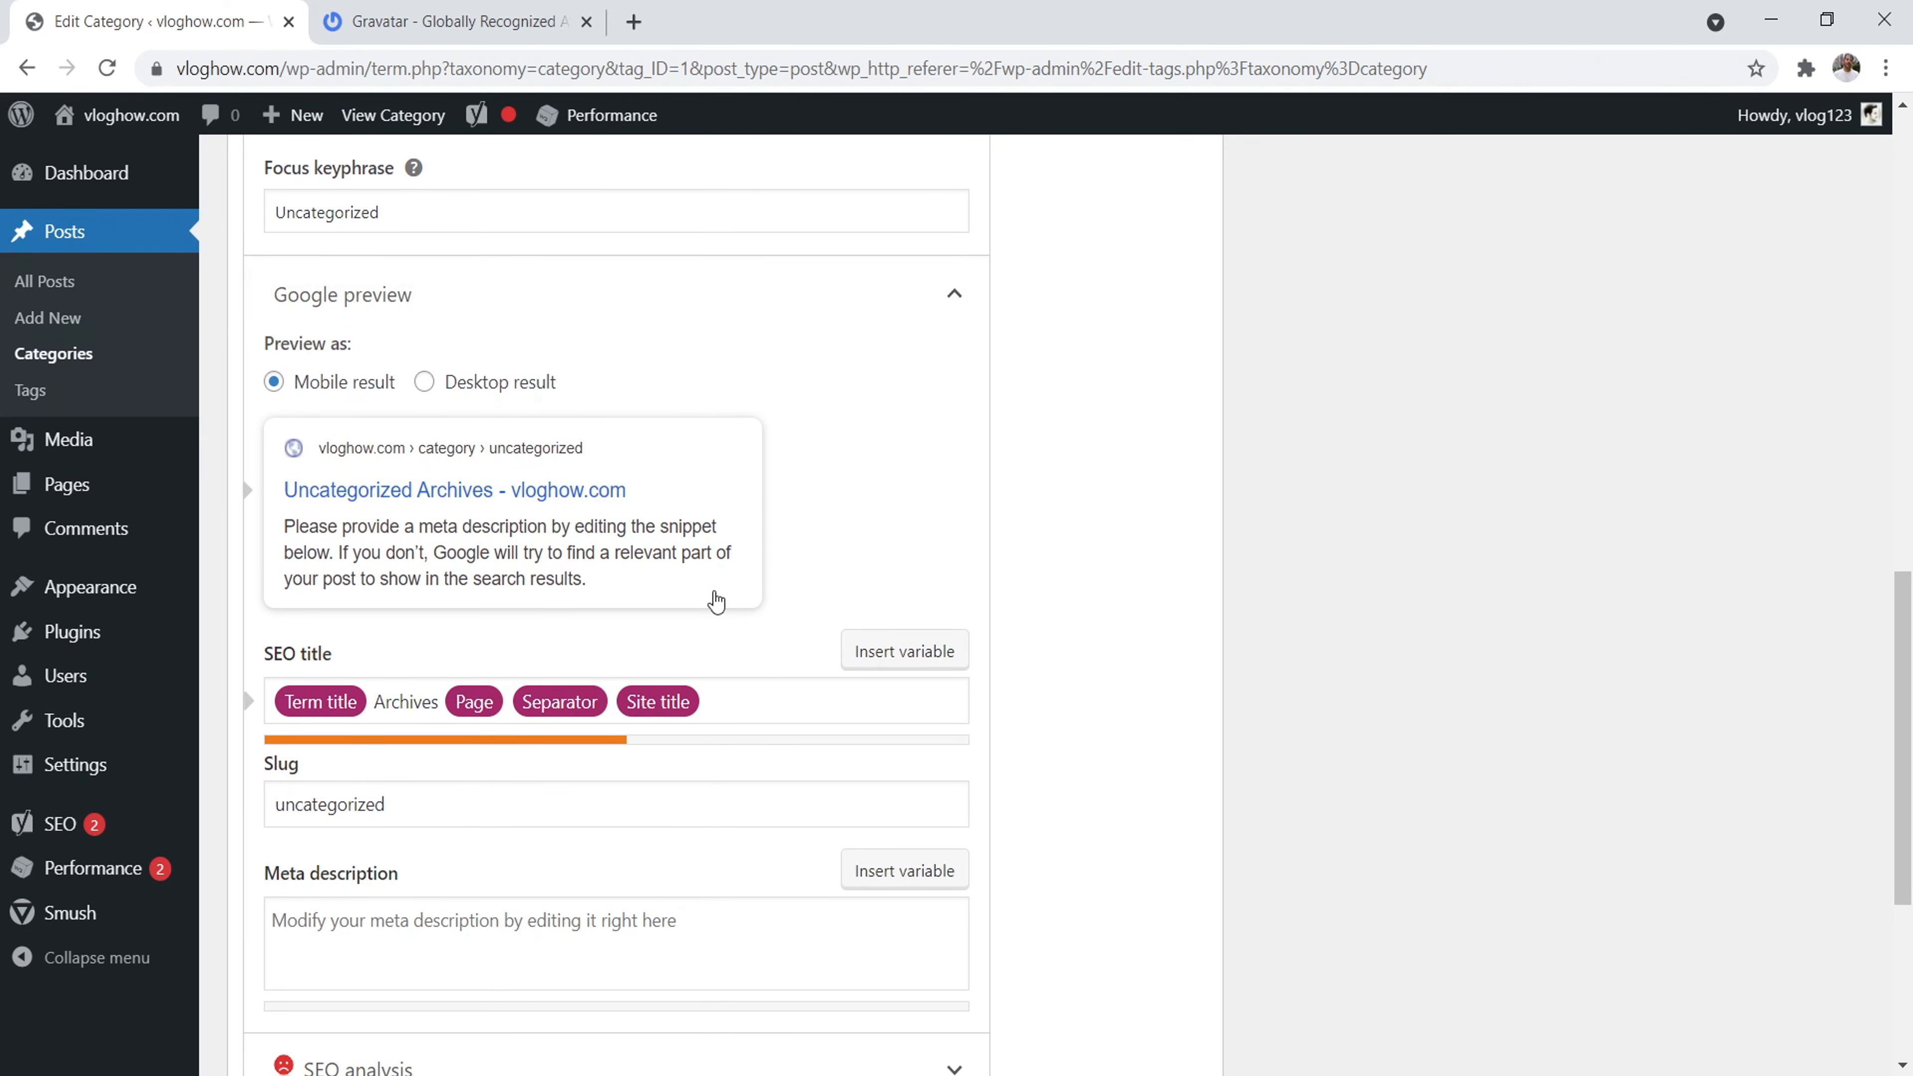
pyautogui.scroll(-3, 713, 716)
pyautogui.scroll(6, 1316, 482)
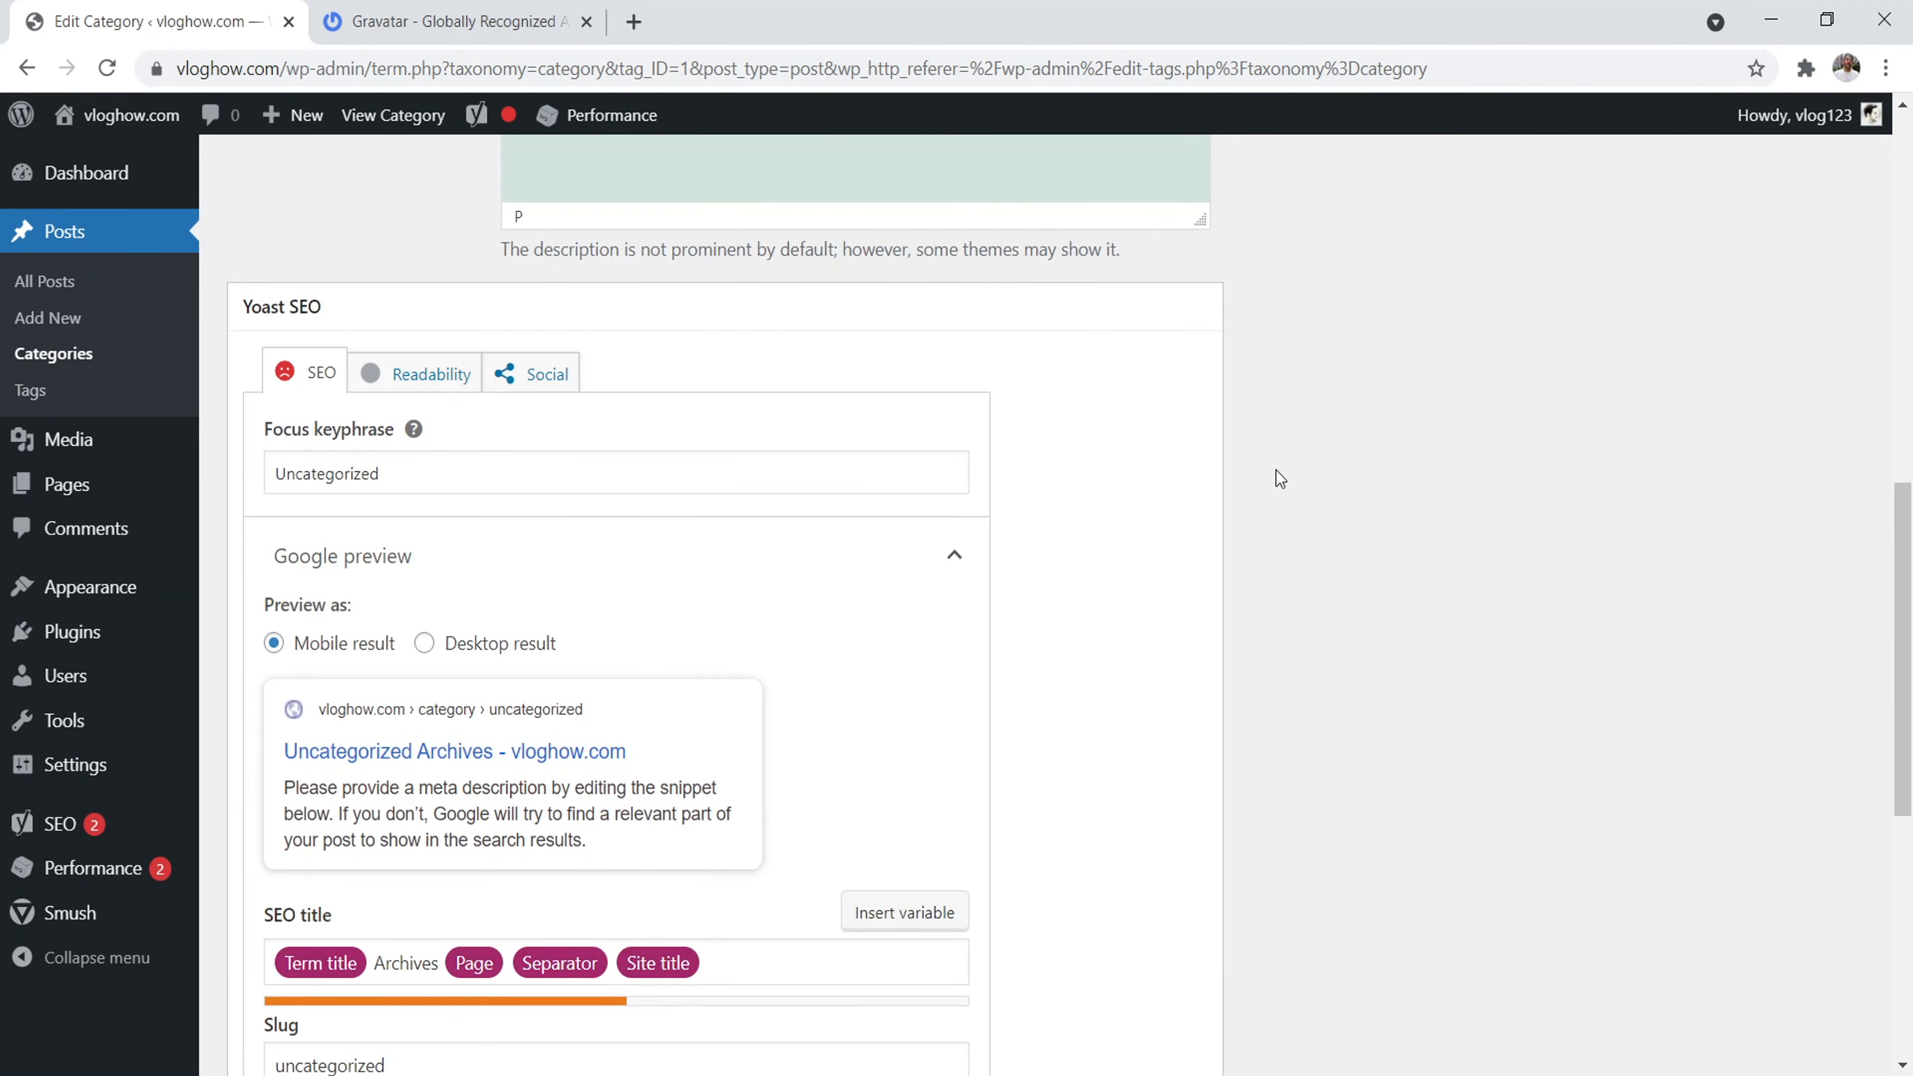
pyautogui.scroll(10, 1315, 479)
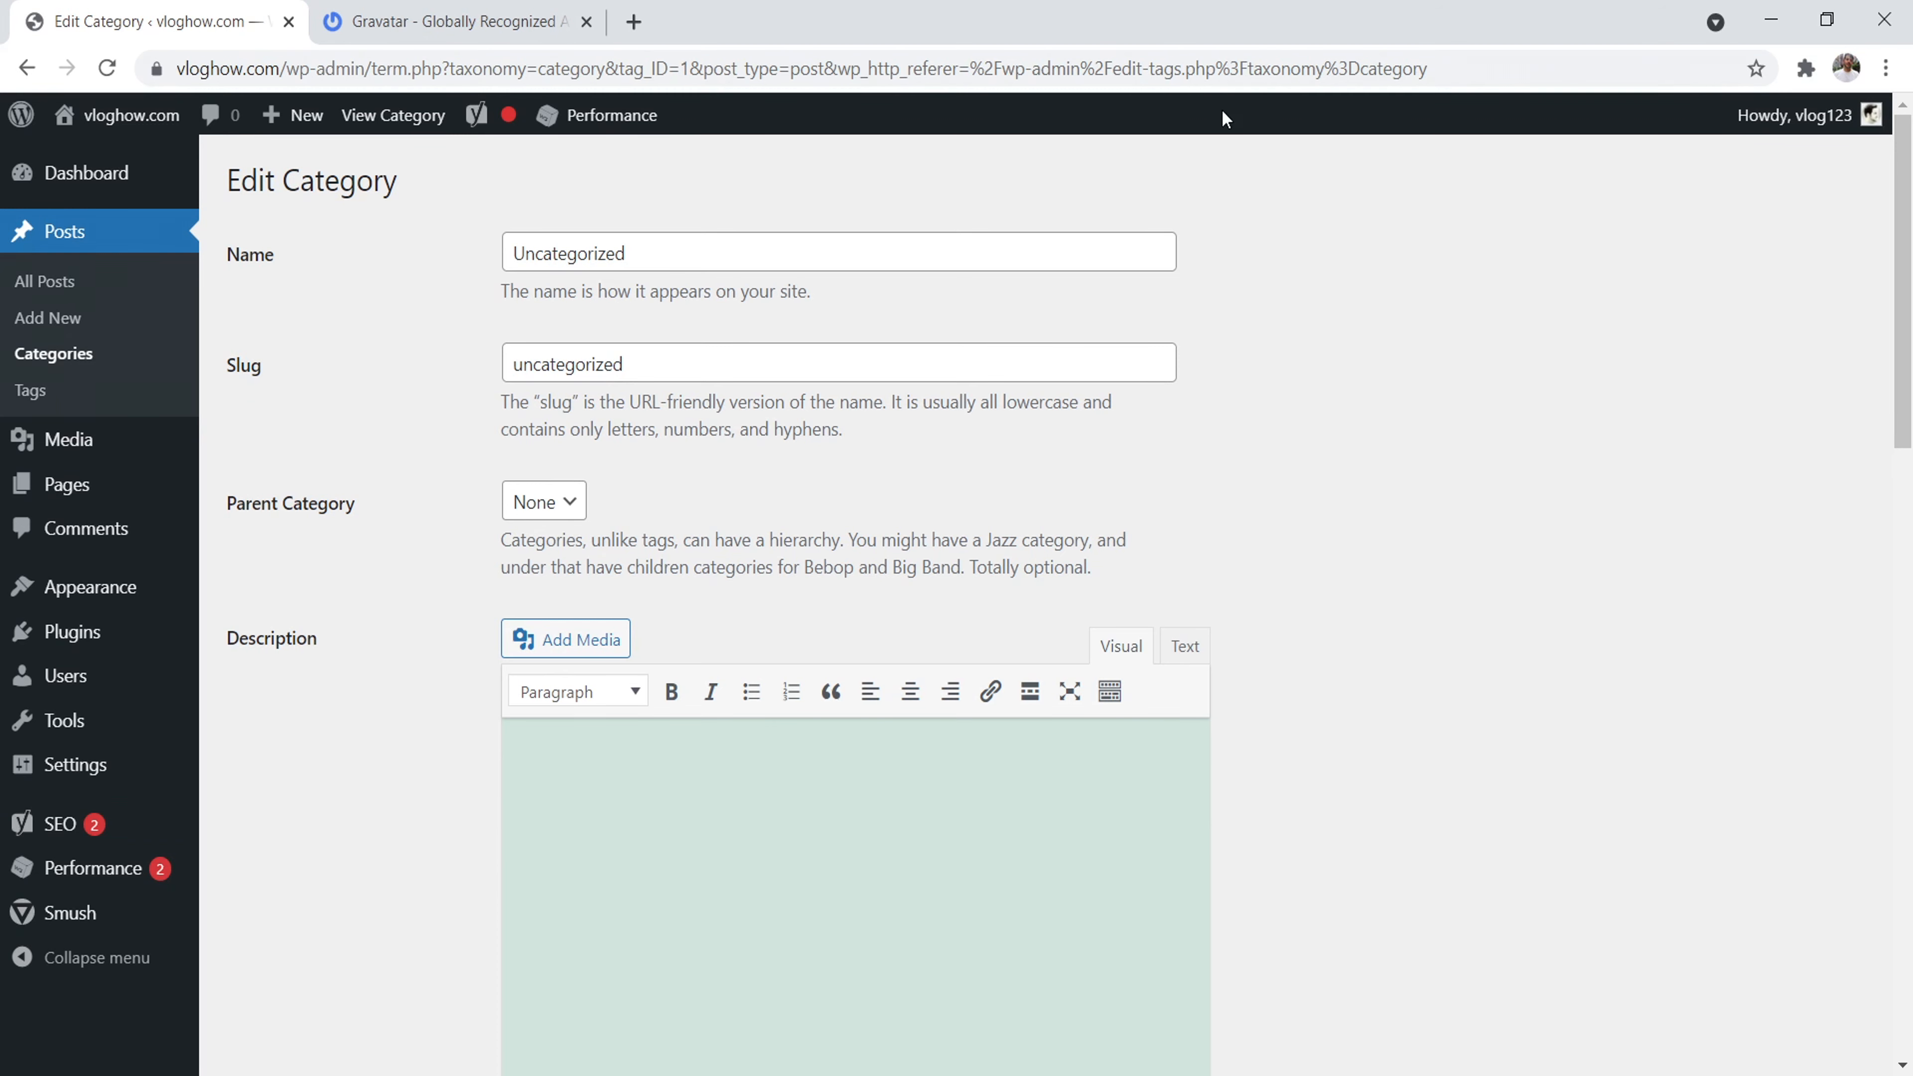
# Open websitecreativepro.com in a new browser tab and go to its Tutorials, advice and guides section
pyautogui.moveTo(1910, 336); pyautogui.dragTo(1910, 397)
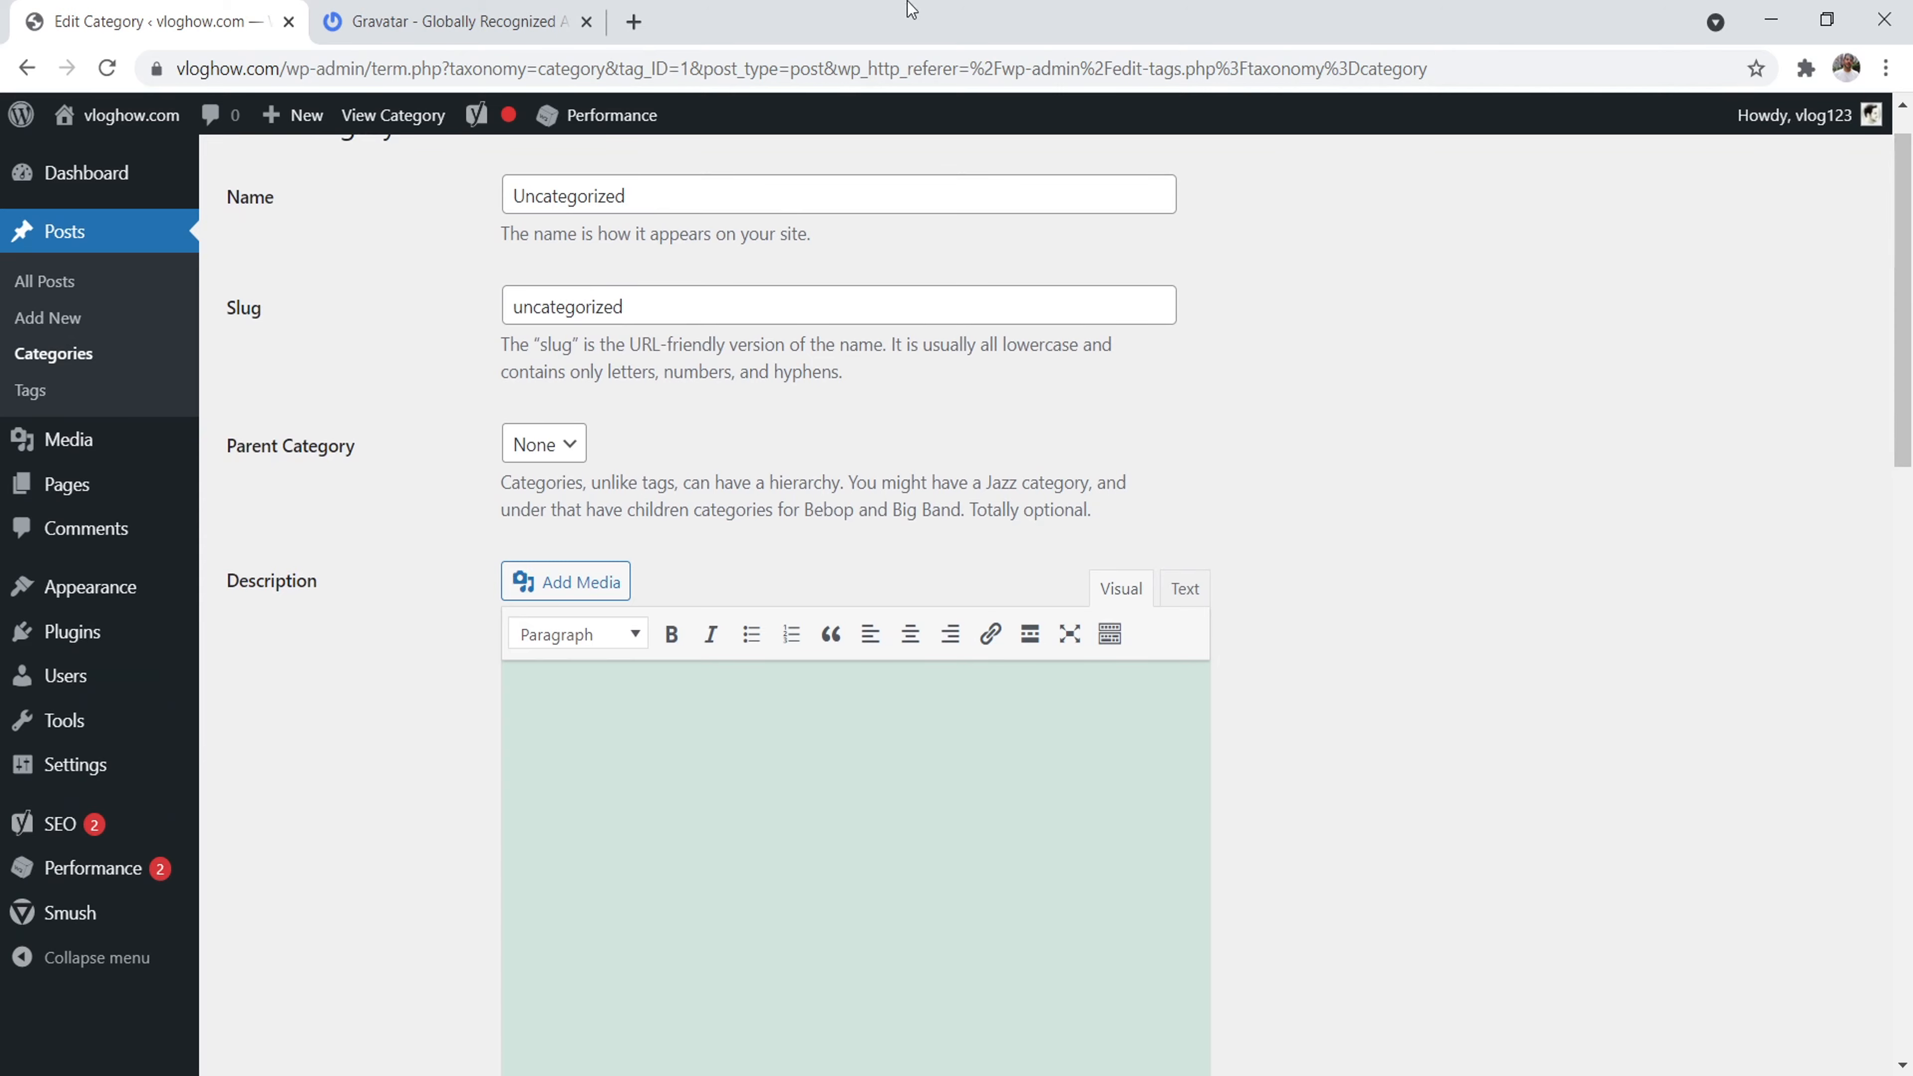
pyautogui.click(633, 22)
pyautogui.write('websitecreativepro.com')
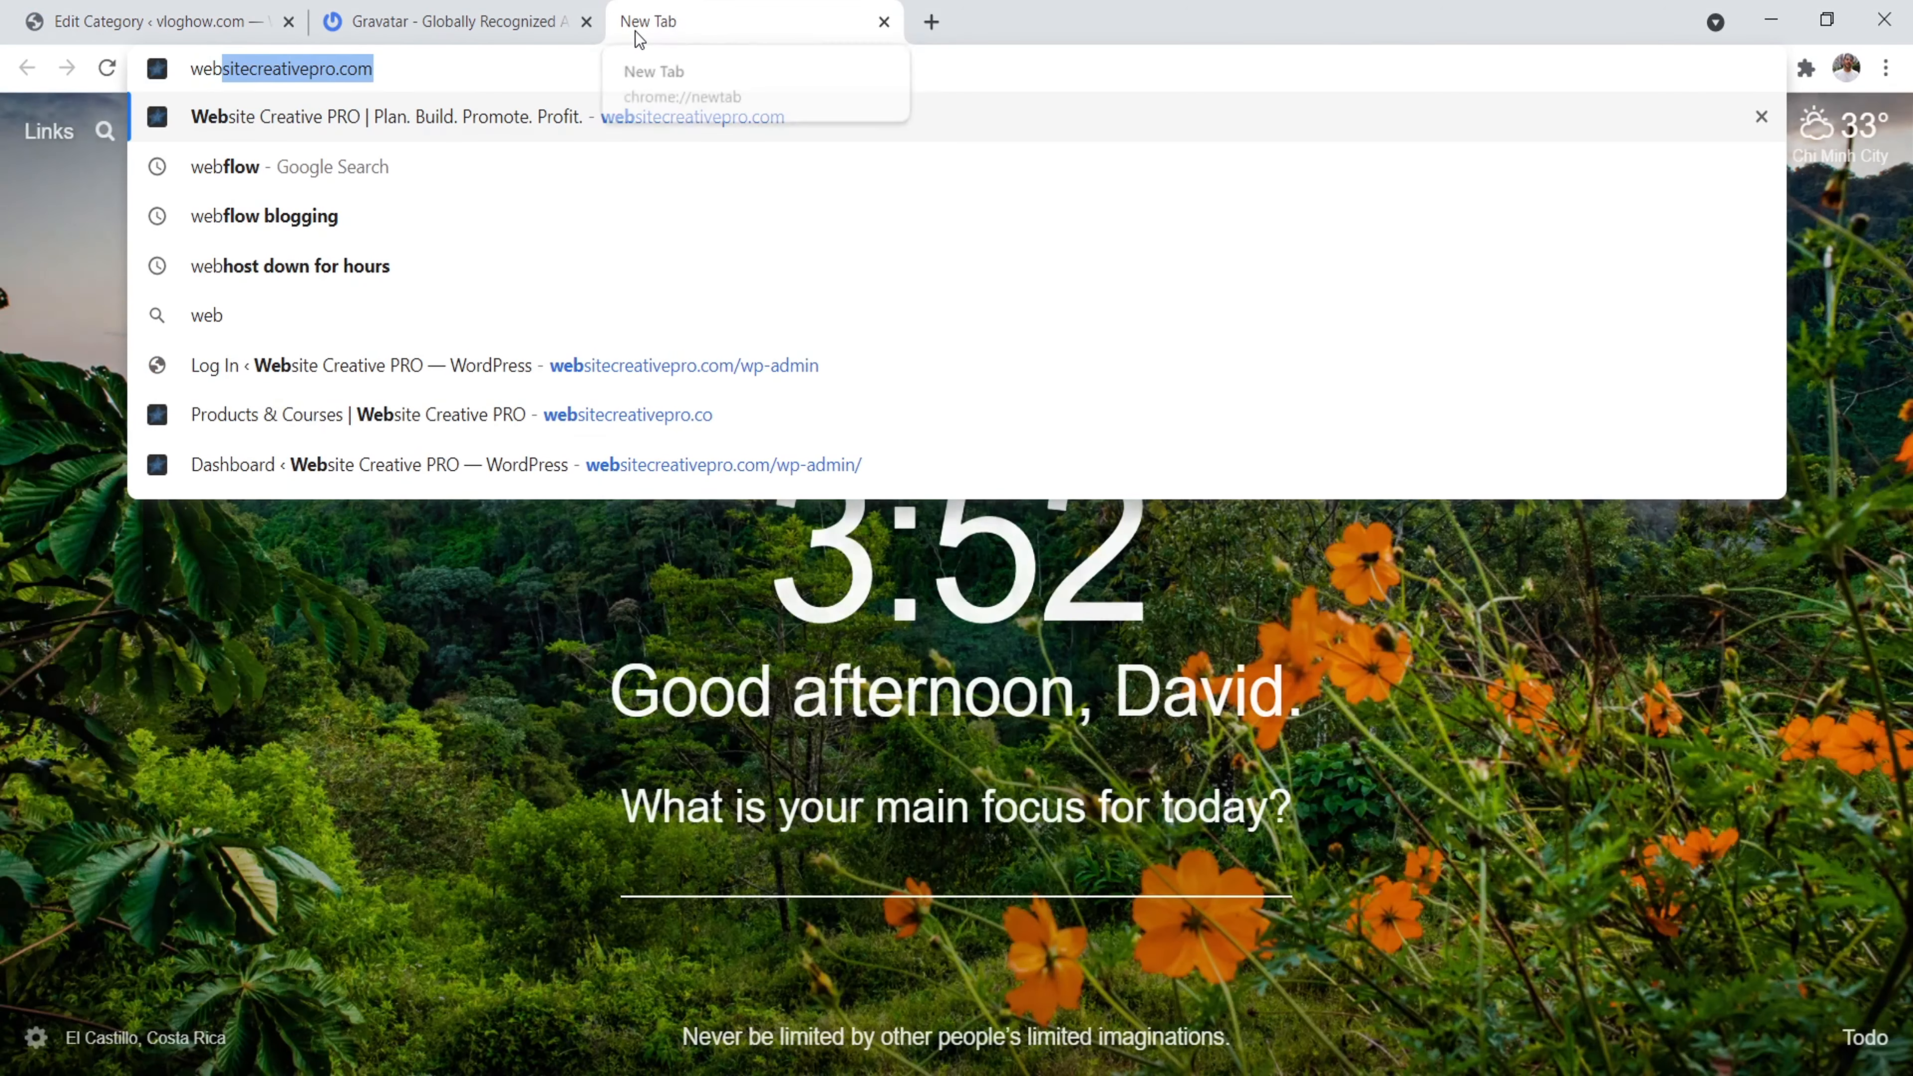
pyautogui.press('Return')
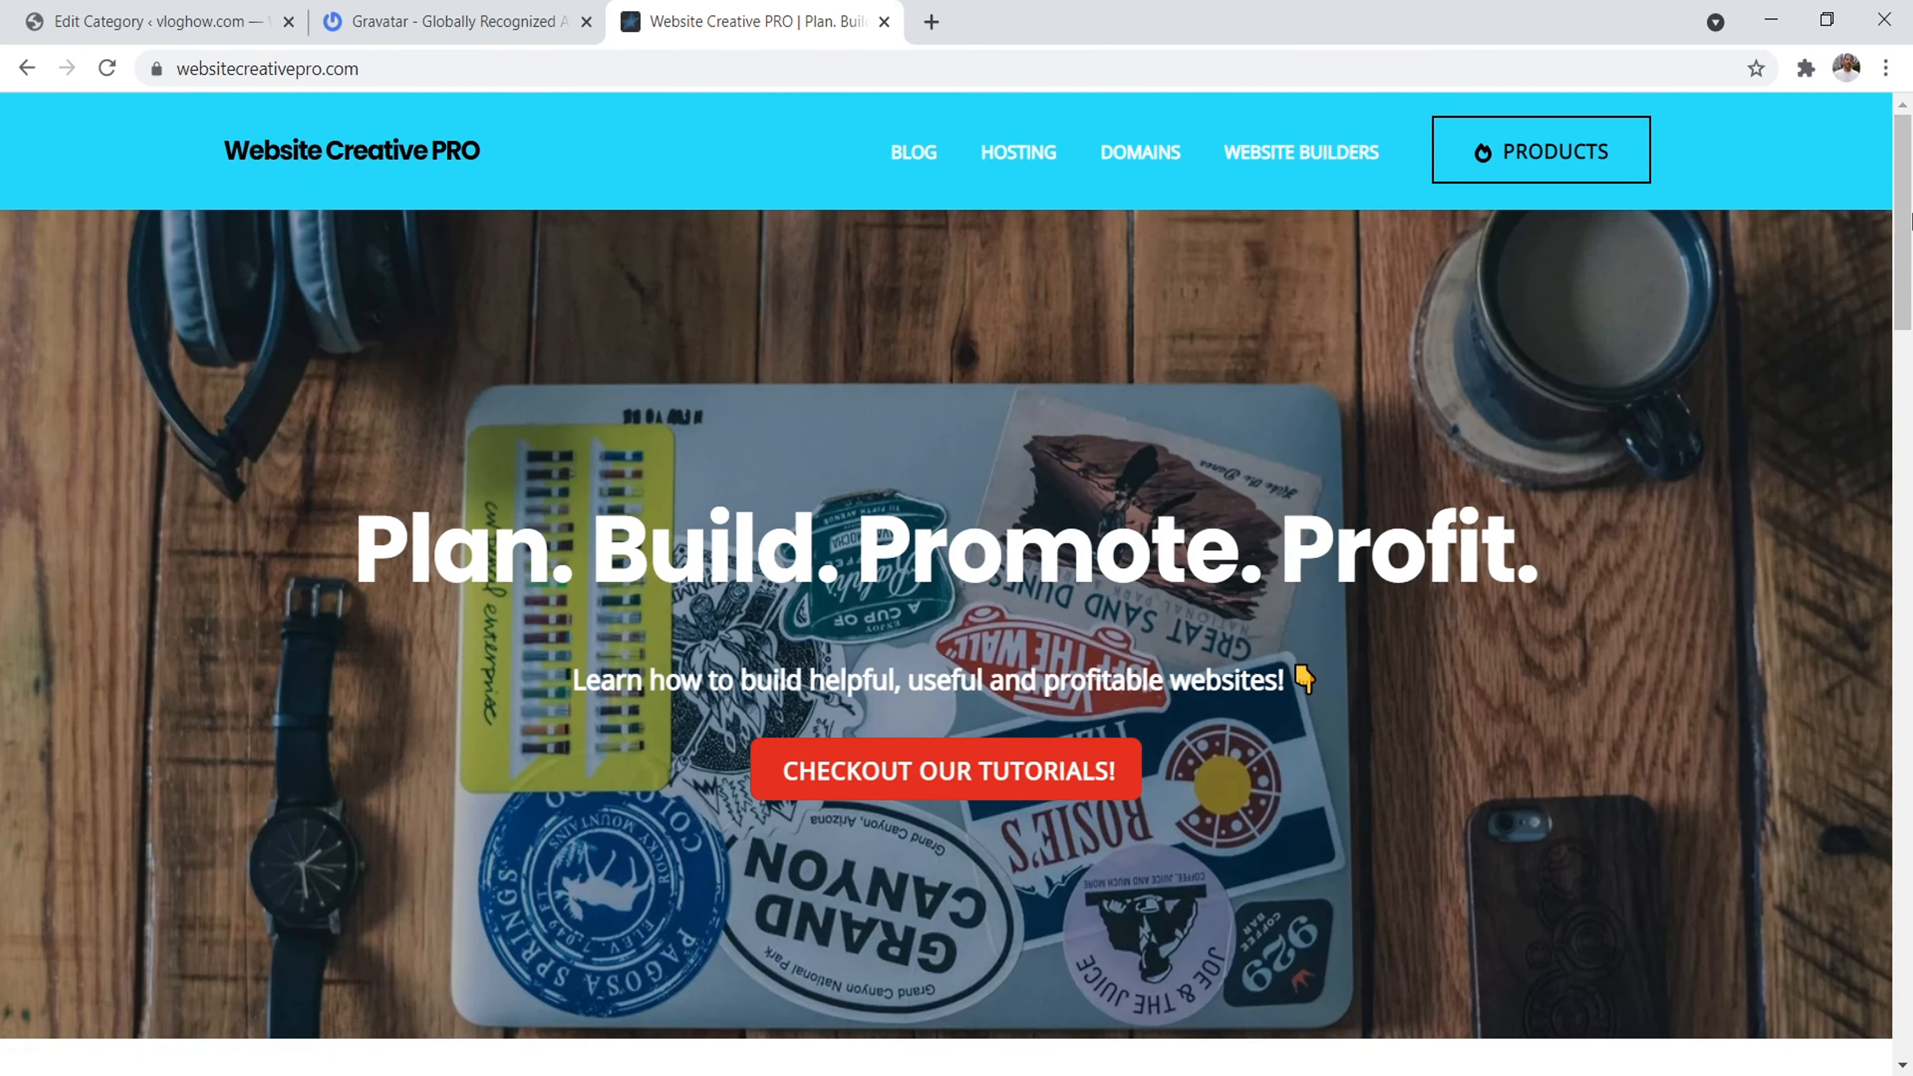
pyautogui.moveTo(1908, 219); pyautogui.dragTo(1909, 694)
pyautogui.scroll(-3, 1033, 653)
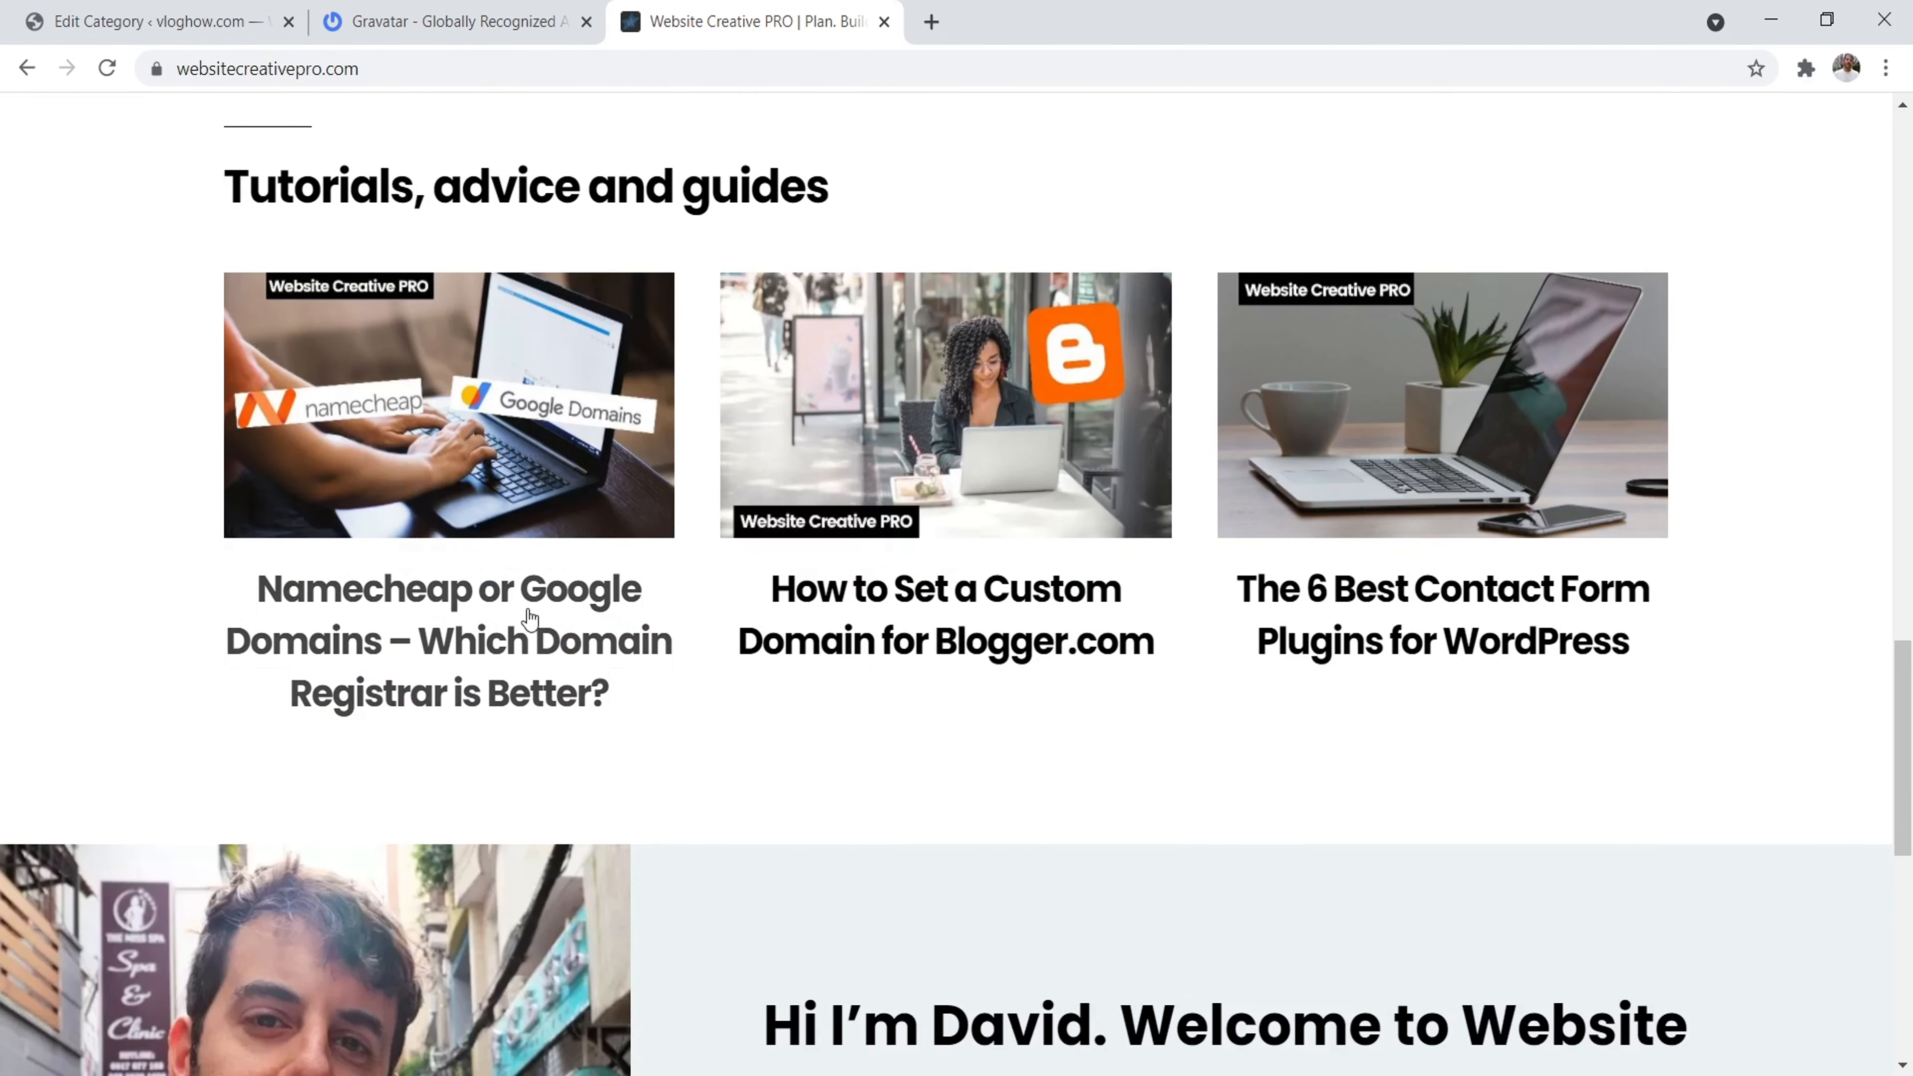
# Open the Namecheap or Google Domains article in a separate tab and view it
pyautogui.rightClick(529, 611)
pyautogui.click(584, 628)
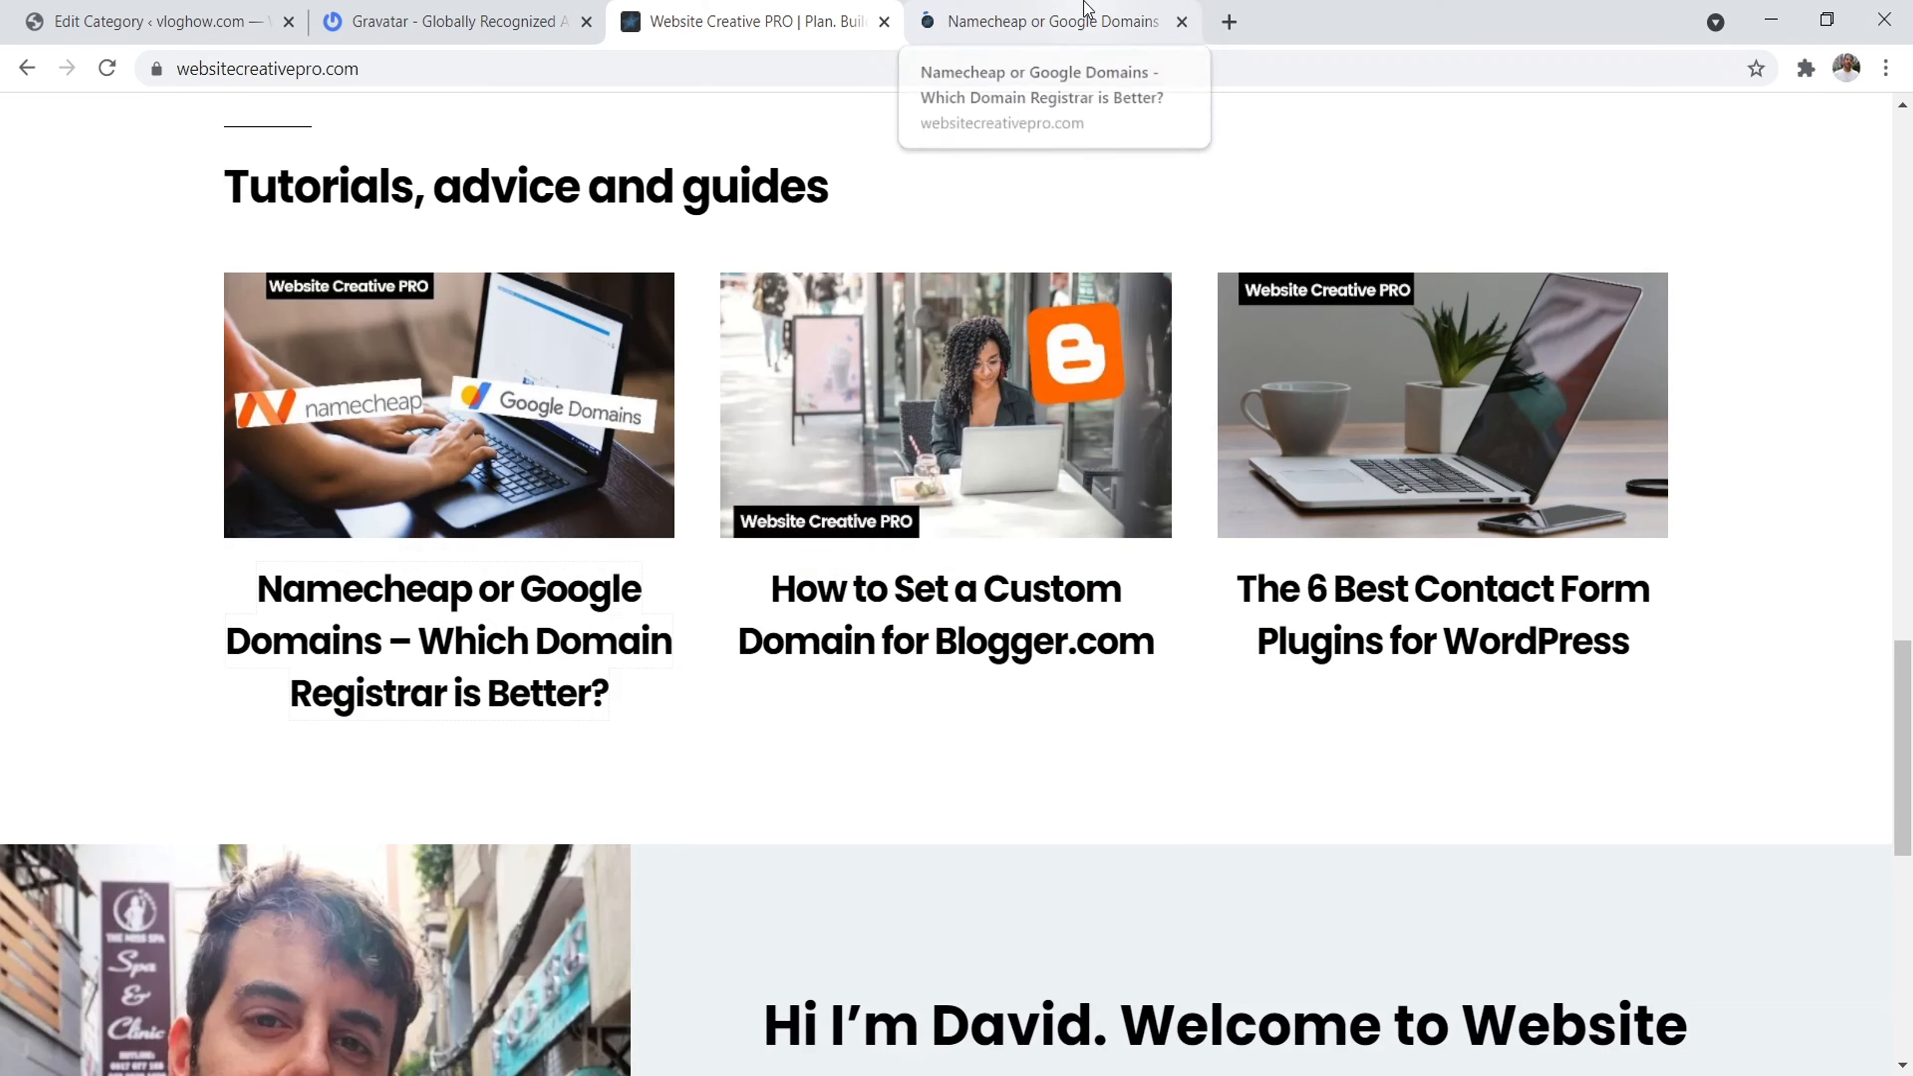
pyautogui.click(1087, 7)
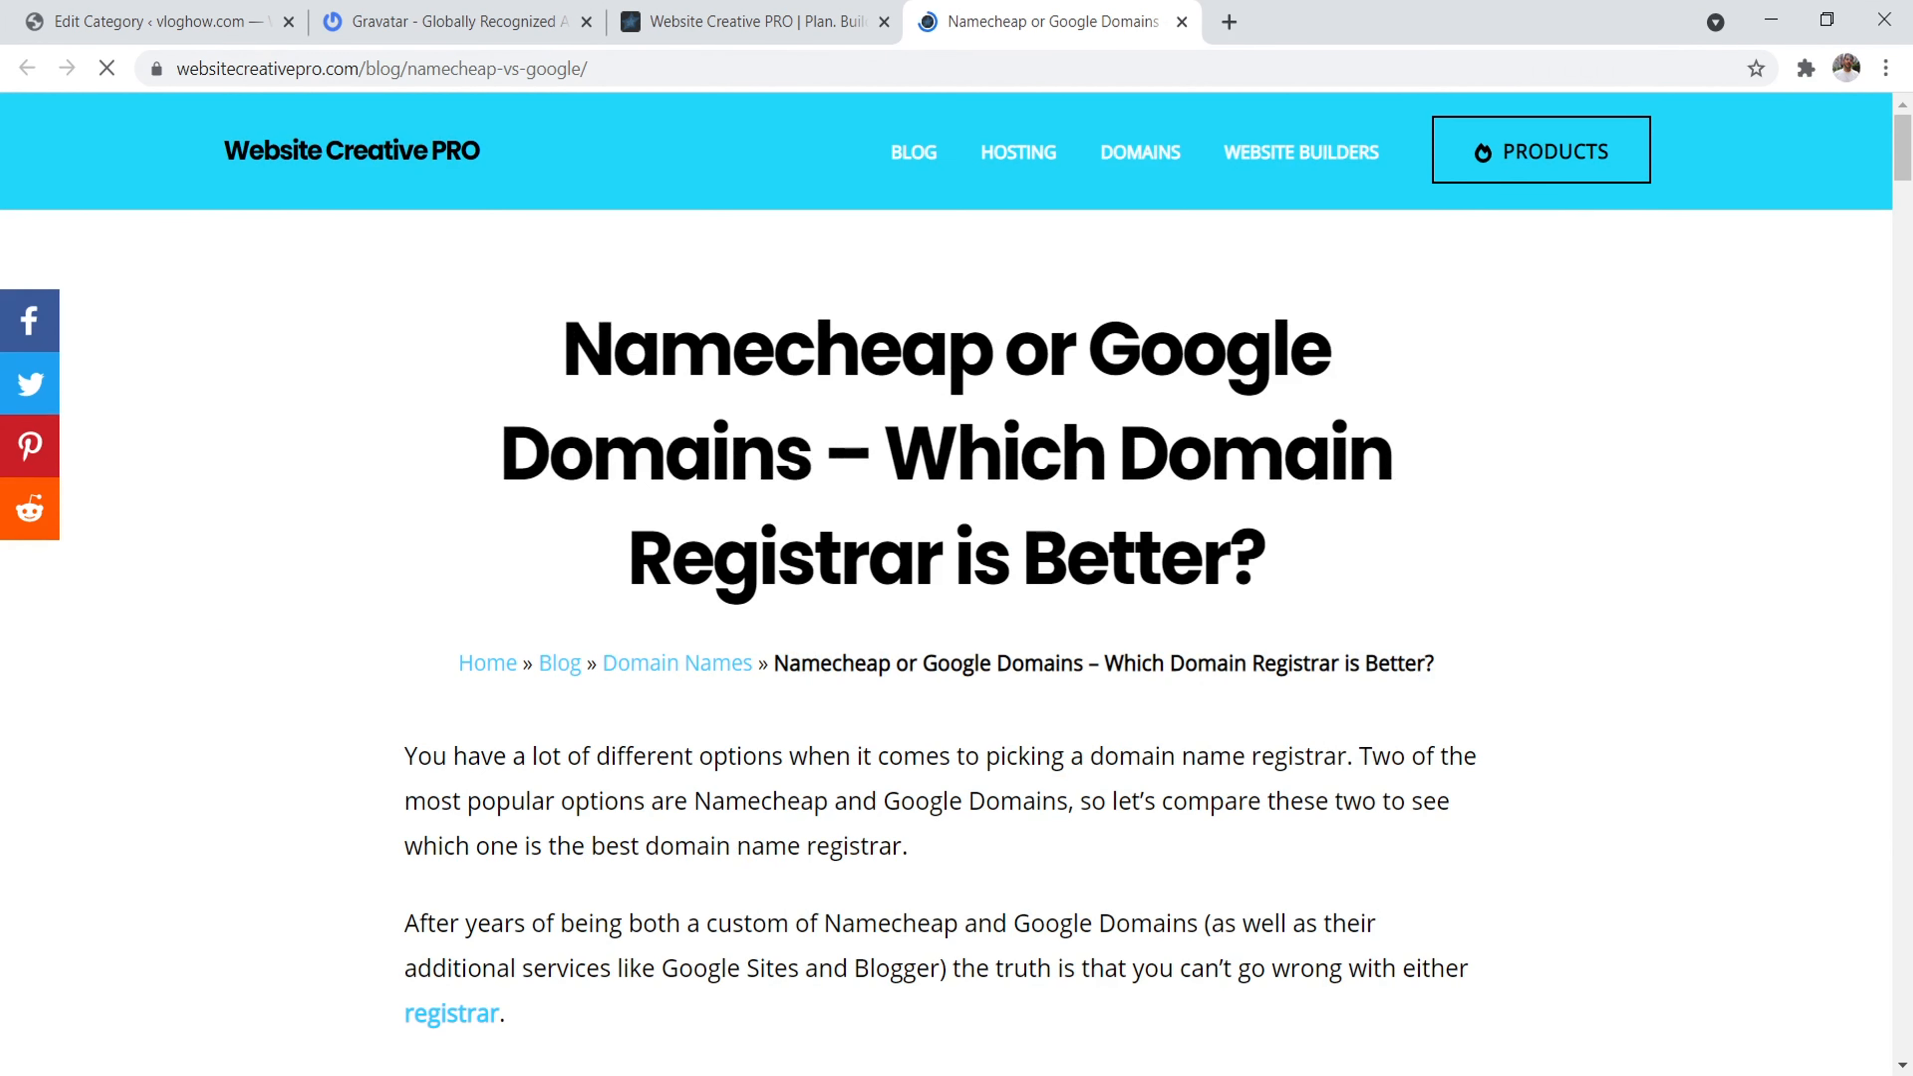
# Open the article's Domain Names breadcrumb category in a separate tab and highlight the description under its heading
pyautogui.rightClick(687, 667)
pyautogui.click(792, 676)
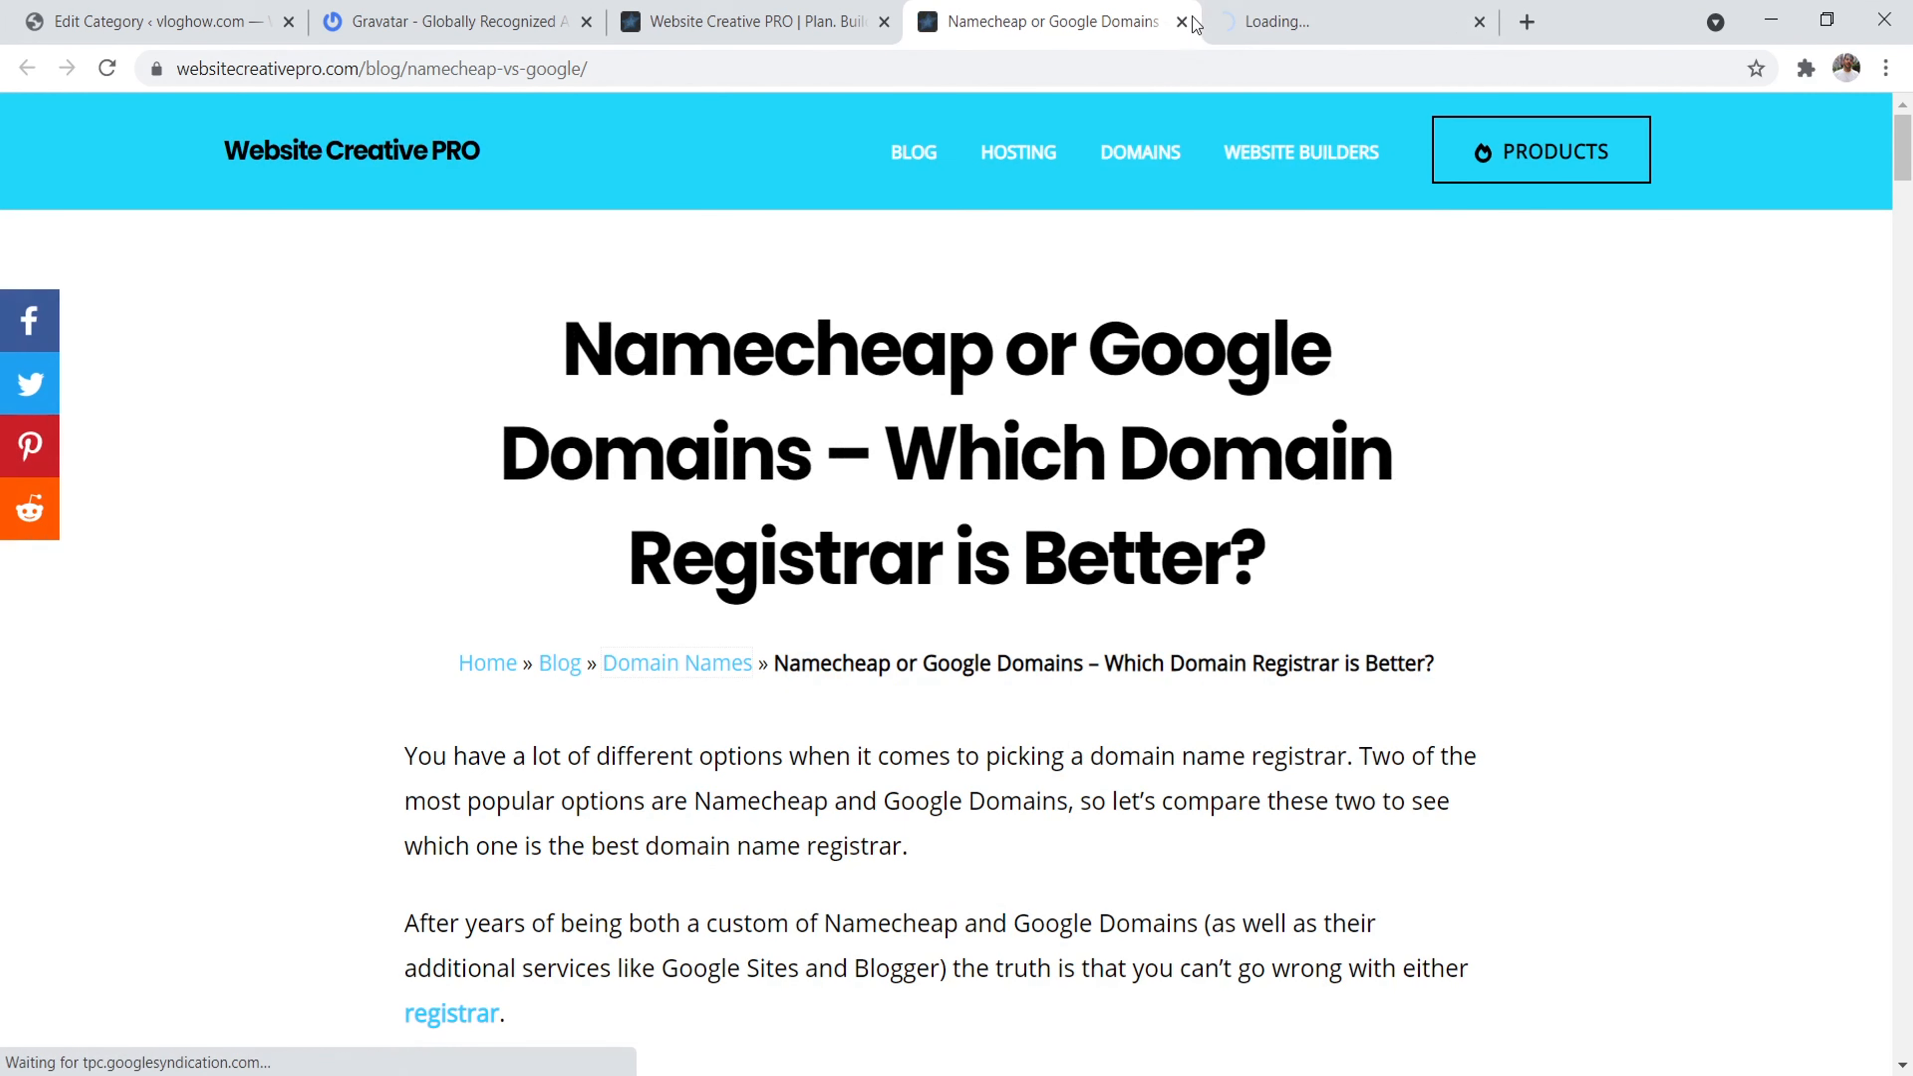
pyautogui.click(1287, 9)
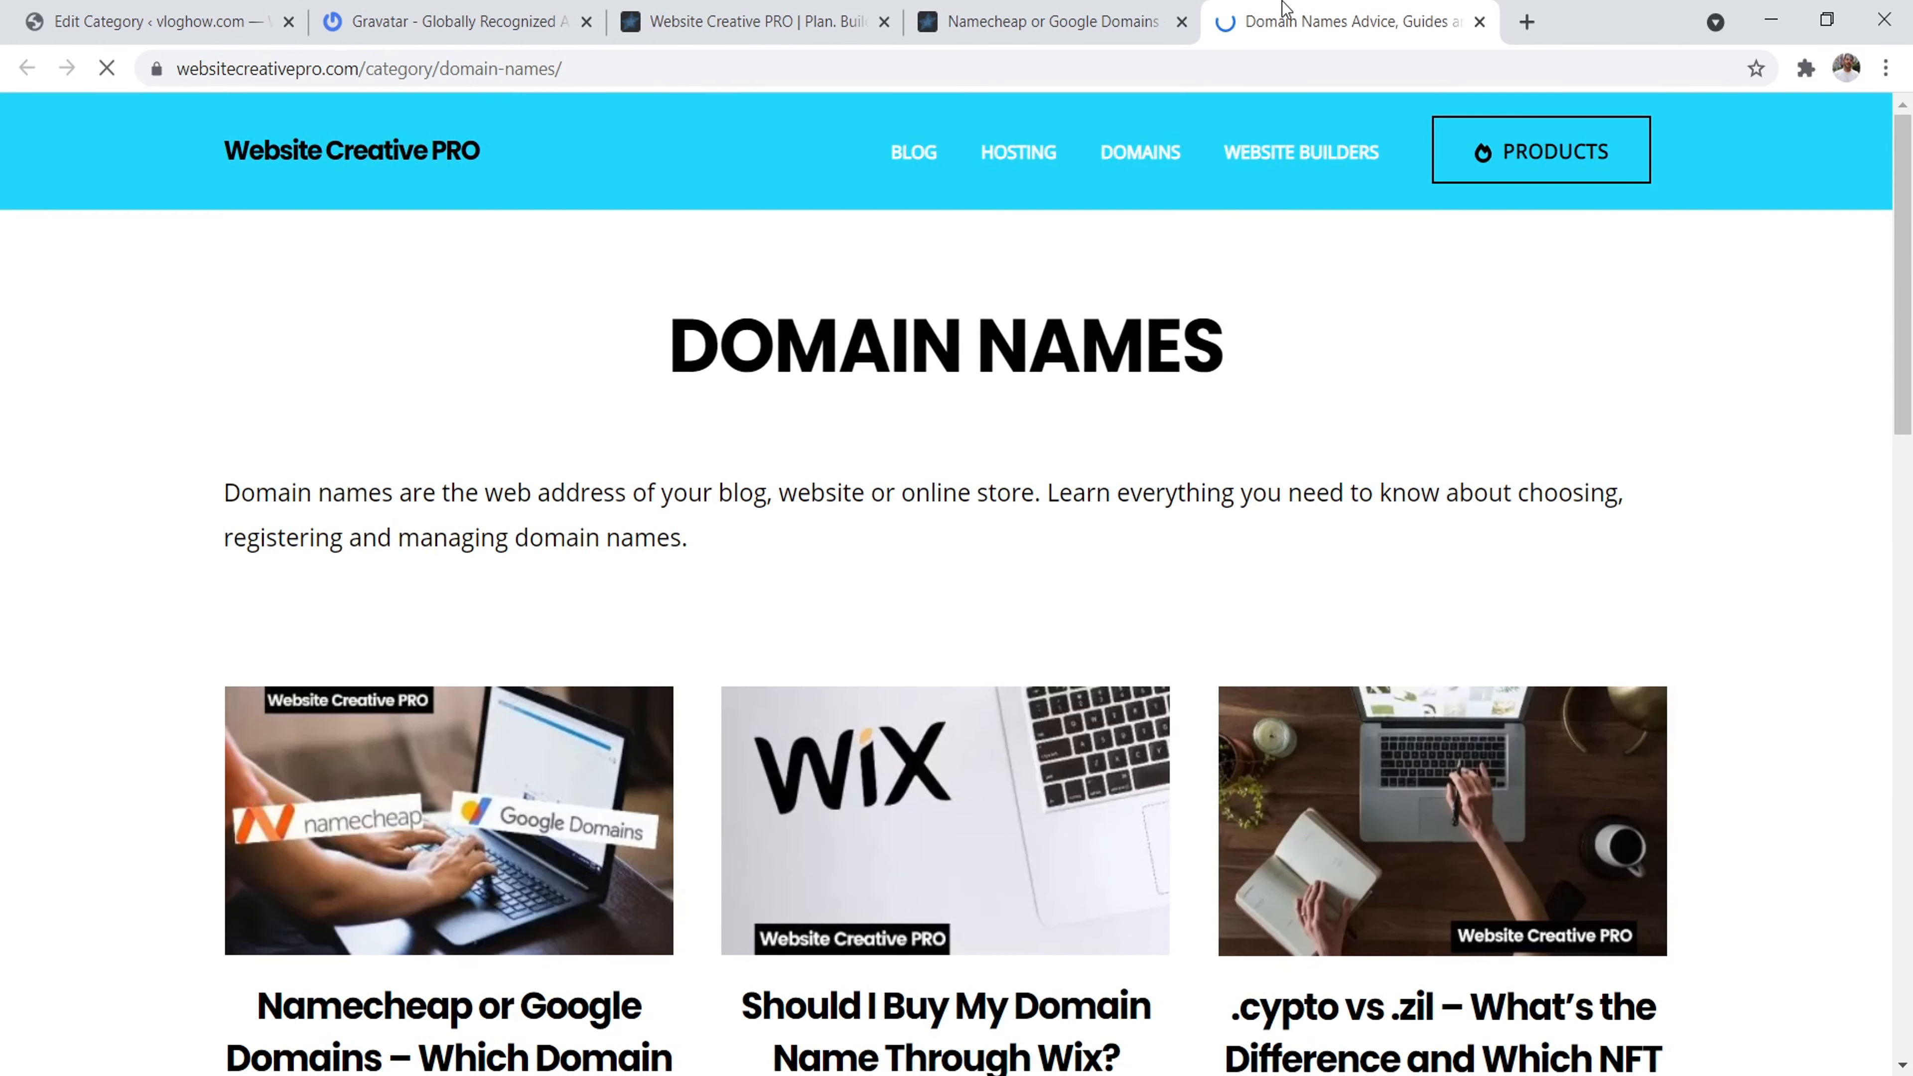
pyautogui.moveTo(222, 495); pyautogui.dragTo(679, 537)
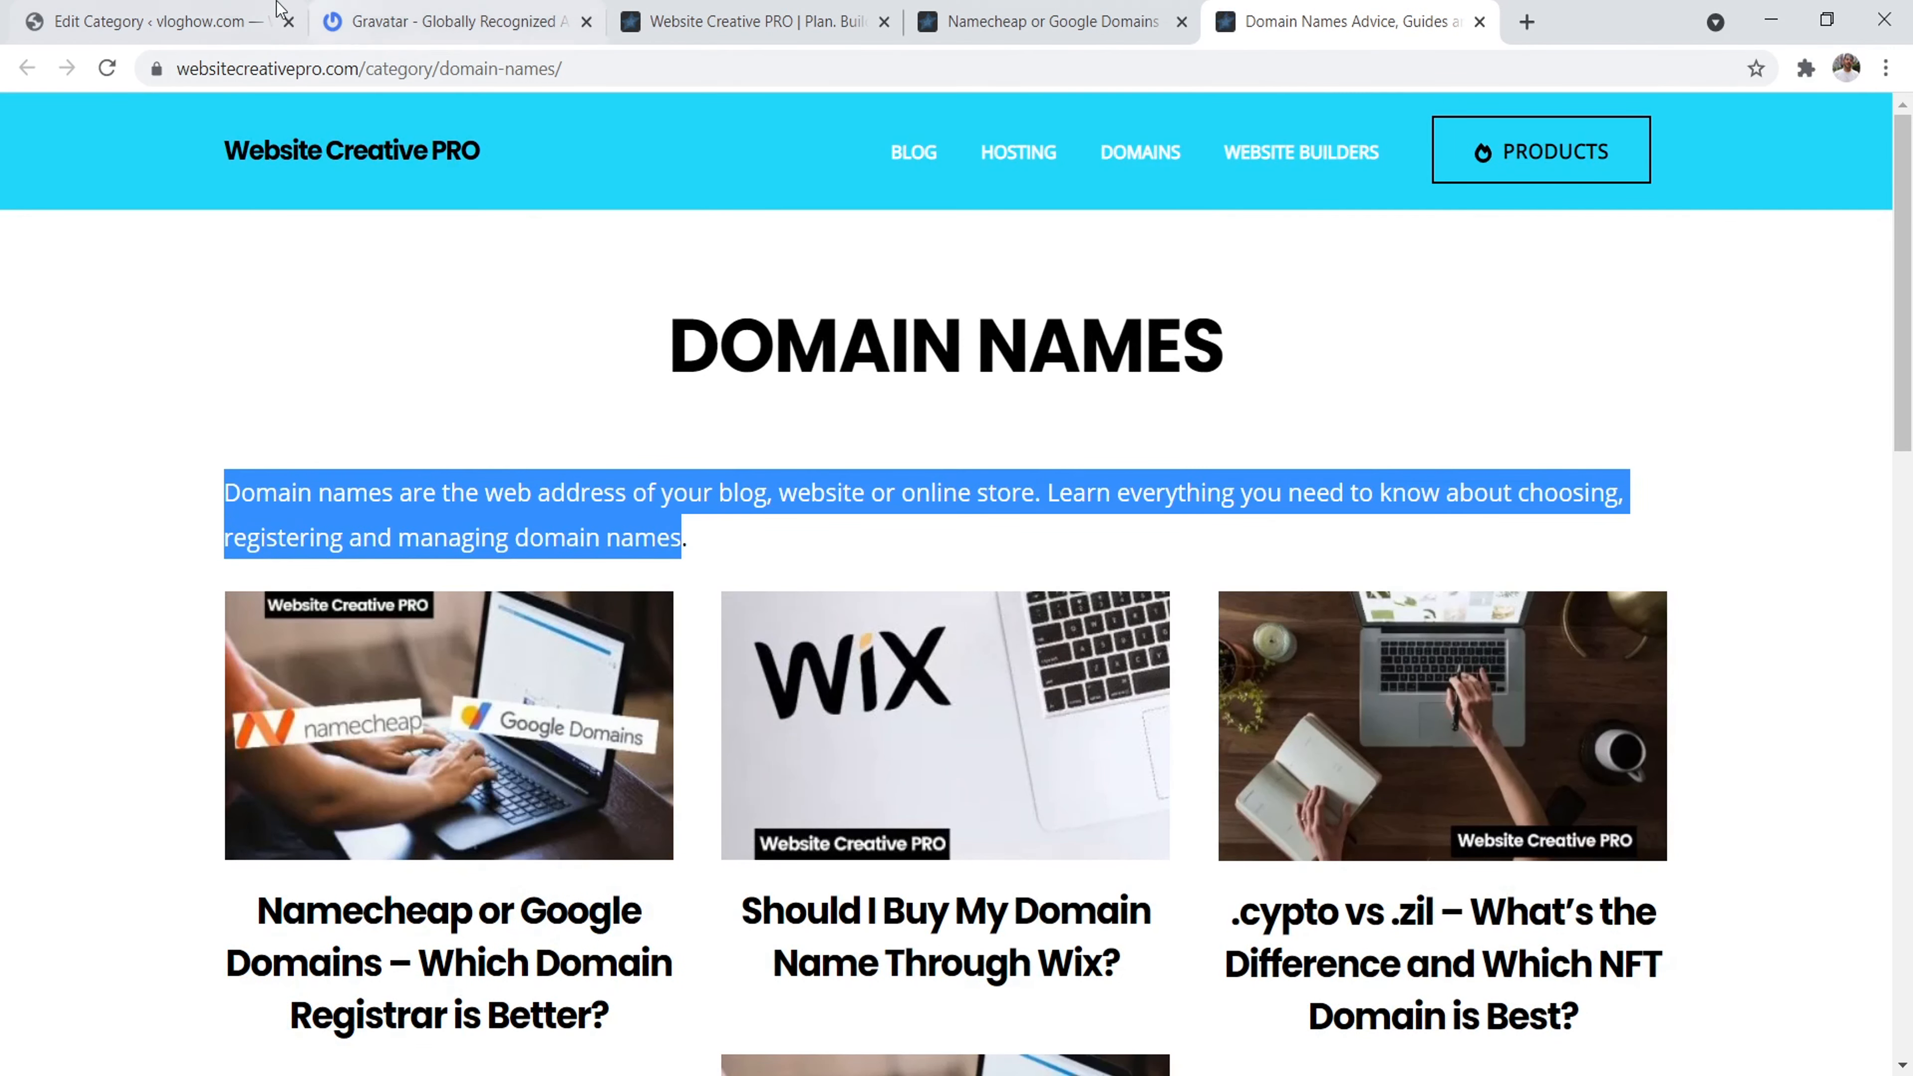
# Return to the Uncategorized category's edit page on vloghow.com and review the description note and Yoast SEO section
pyautogui.click(158, 20)
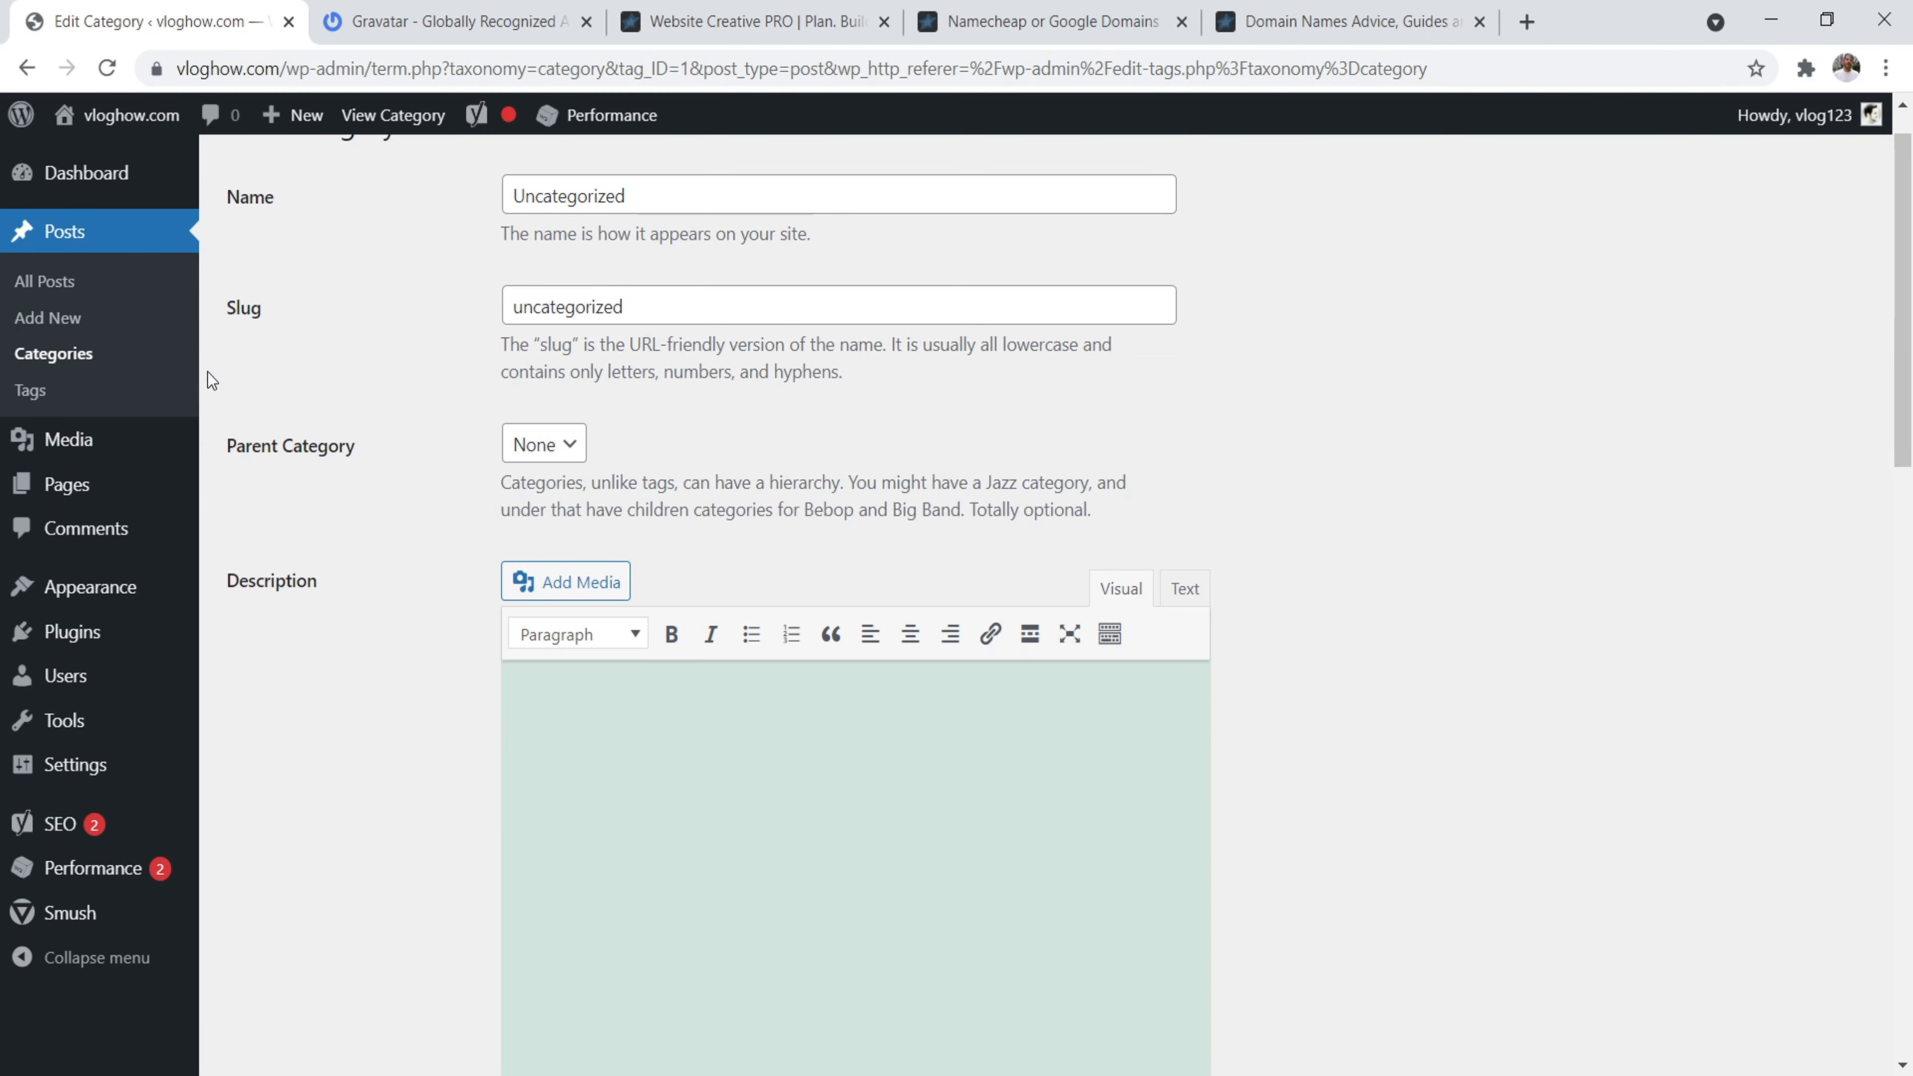
pyautogui.moveTo(1907, 291); pyautogui.dragTo(1910, 560)
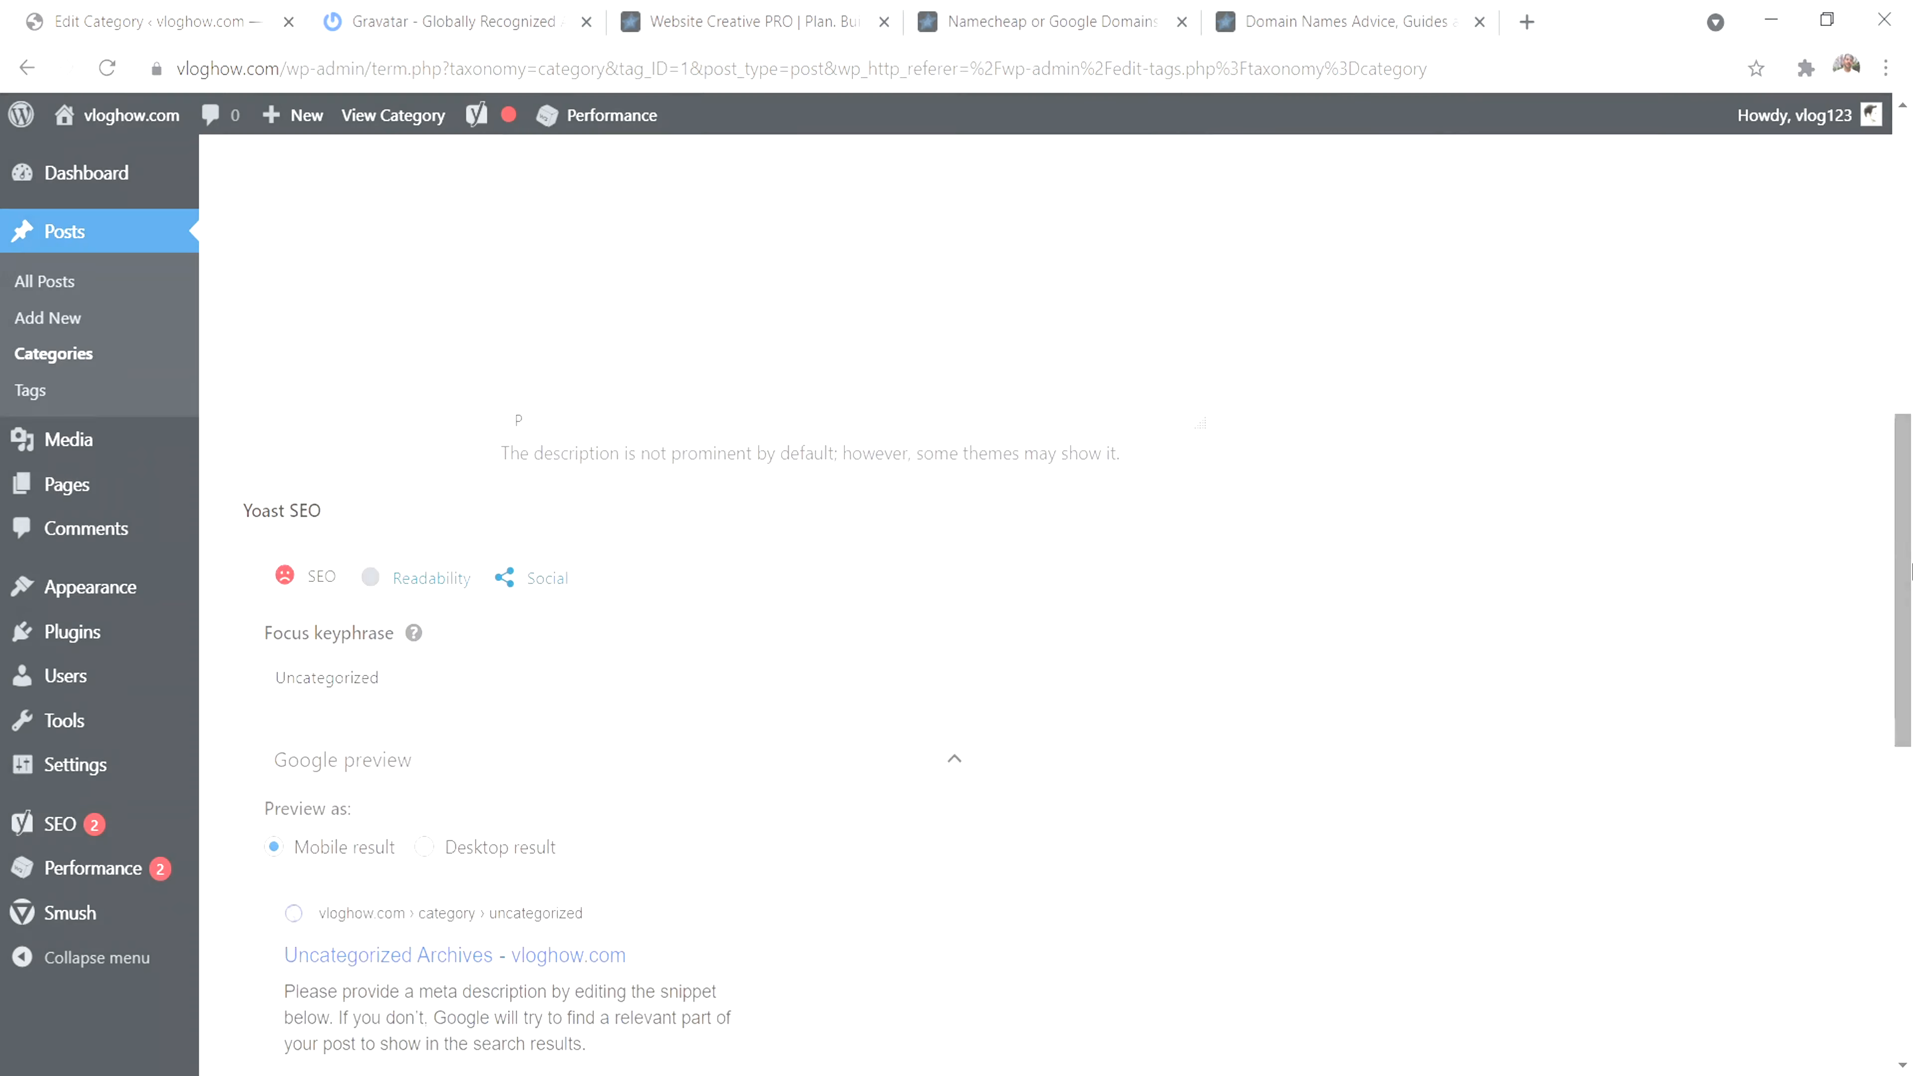